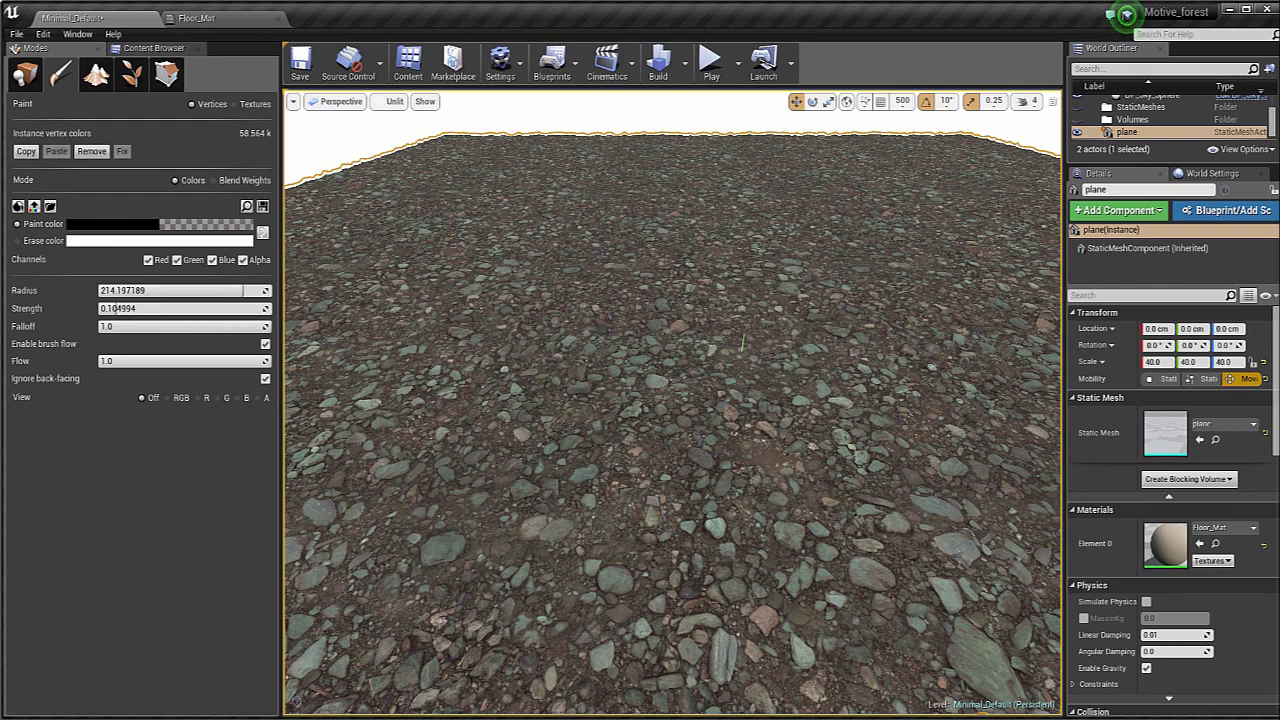
# Step: Fill the plane's vertex colors with white in the red channel only, leaving green, blue and alpha disabled
pyautogui.moveTo(743, 350); pyautogui.dragTo(782, 306, button='right')
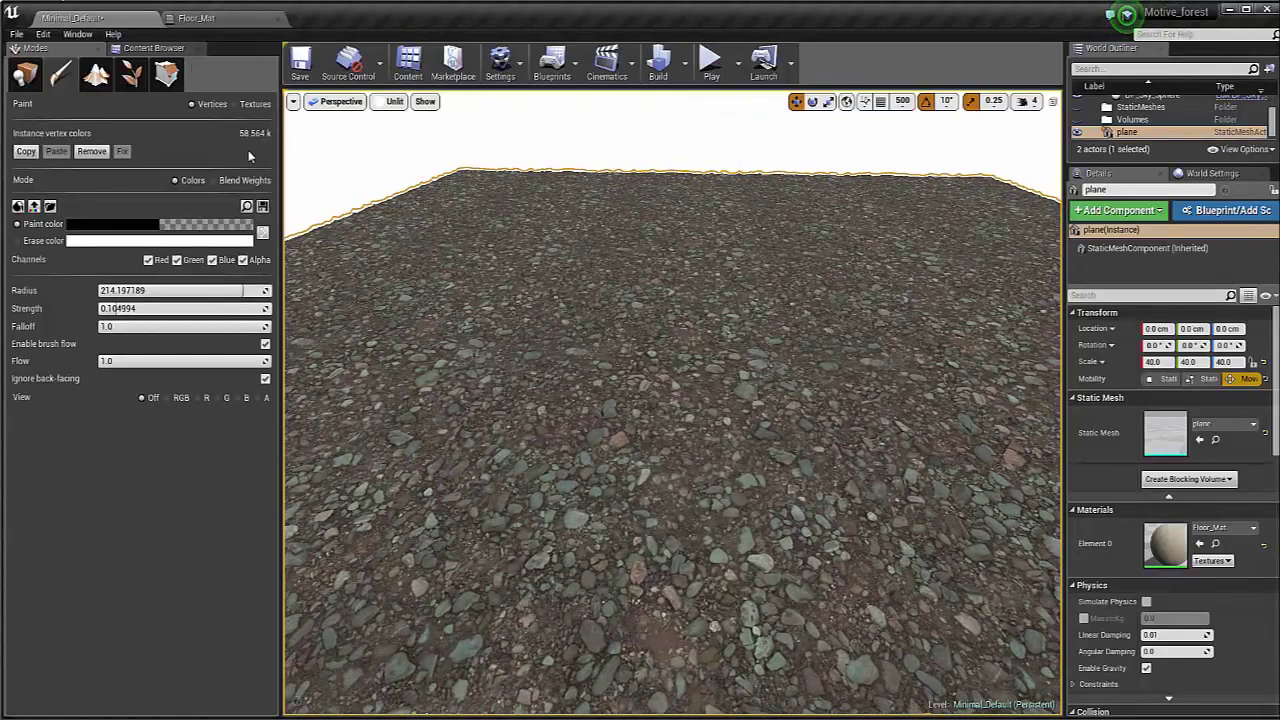
pyautogui.click(263, 233)
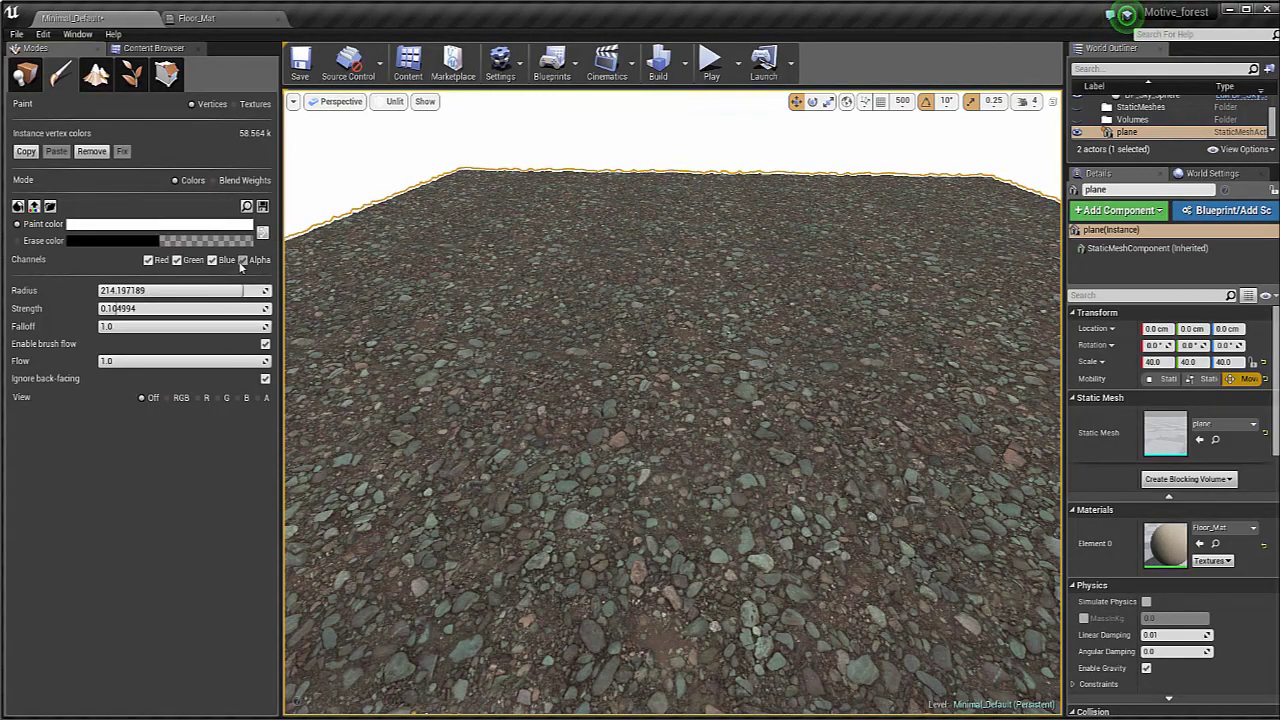
pyautogui.click(177, 259)
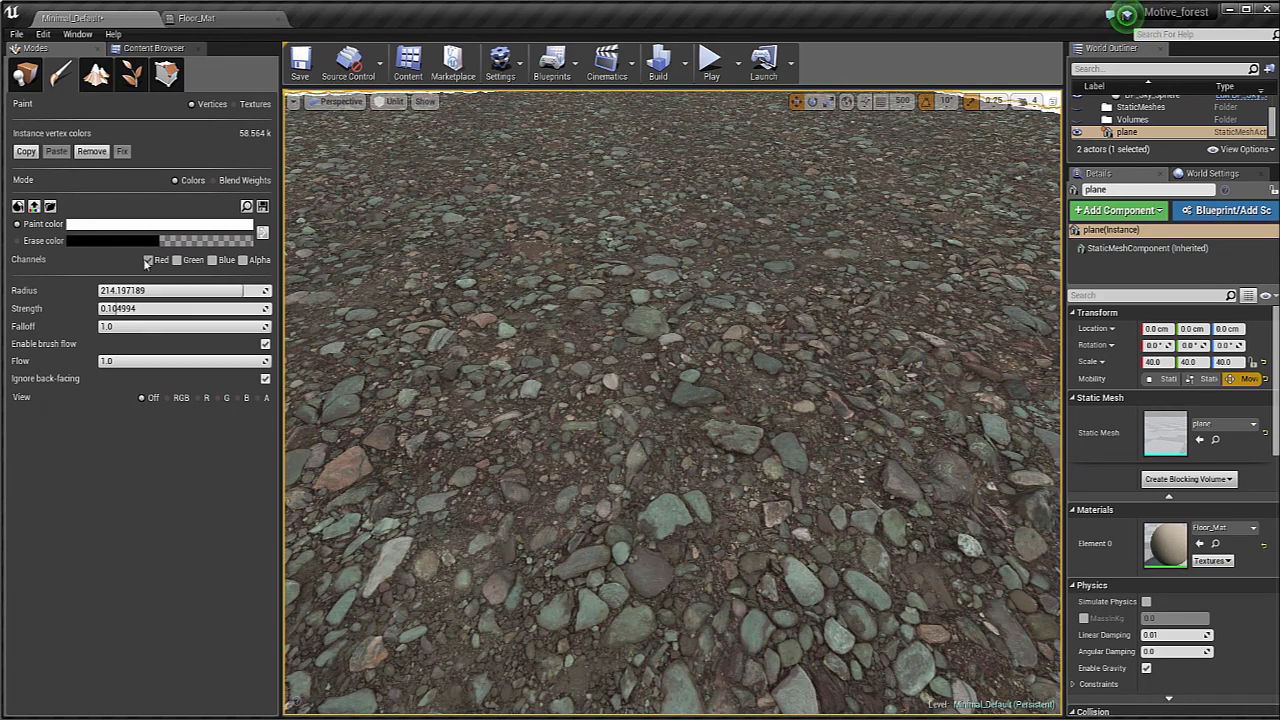
pyautogui.click(19, 207)
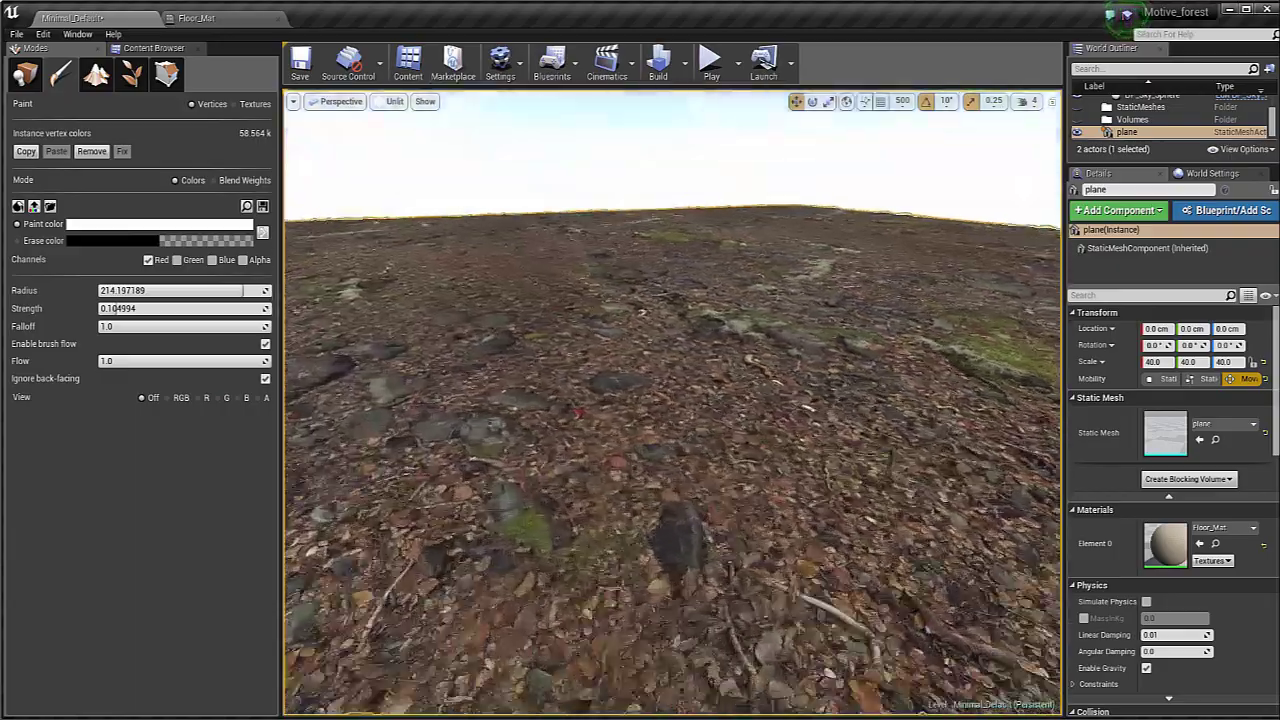
pyautogui.moveTo(672, 400); pyautogui.dragTo(775, 480, button='right')
# Step: In Floor_Mat, set UTiling and VTiling of the texture coordinate node feeding the grey-brown texture to 8 and apply the change
pyautogui.click(200, 18)
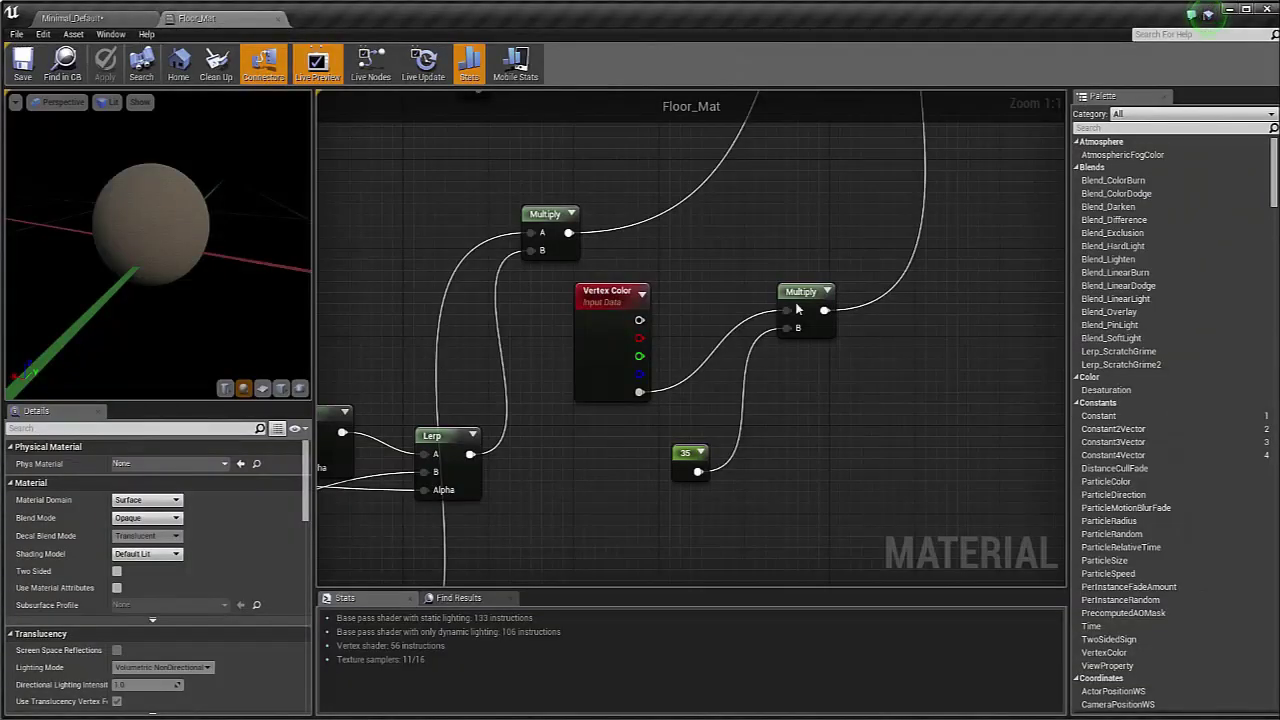
pyautogui.scroll(-11, 797, 310)
pyautogui.scroll(6, 530, 227)
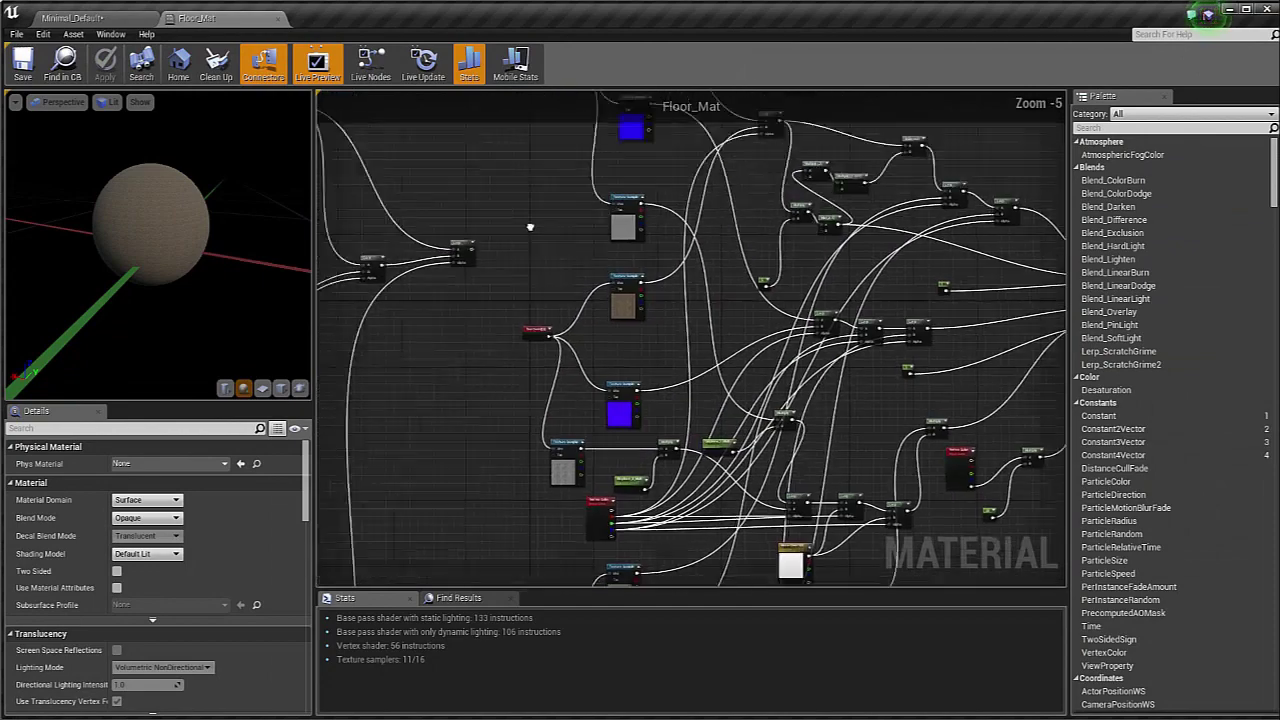
pyautogui.scroll(3, 530, 227)
pyautogui.click(596, 192)
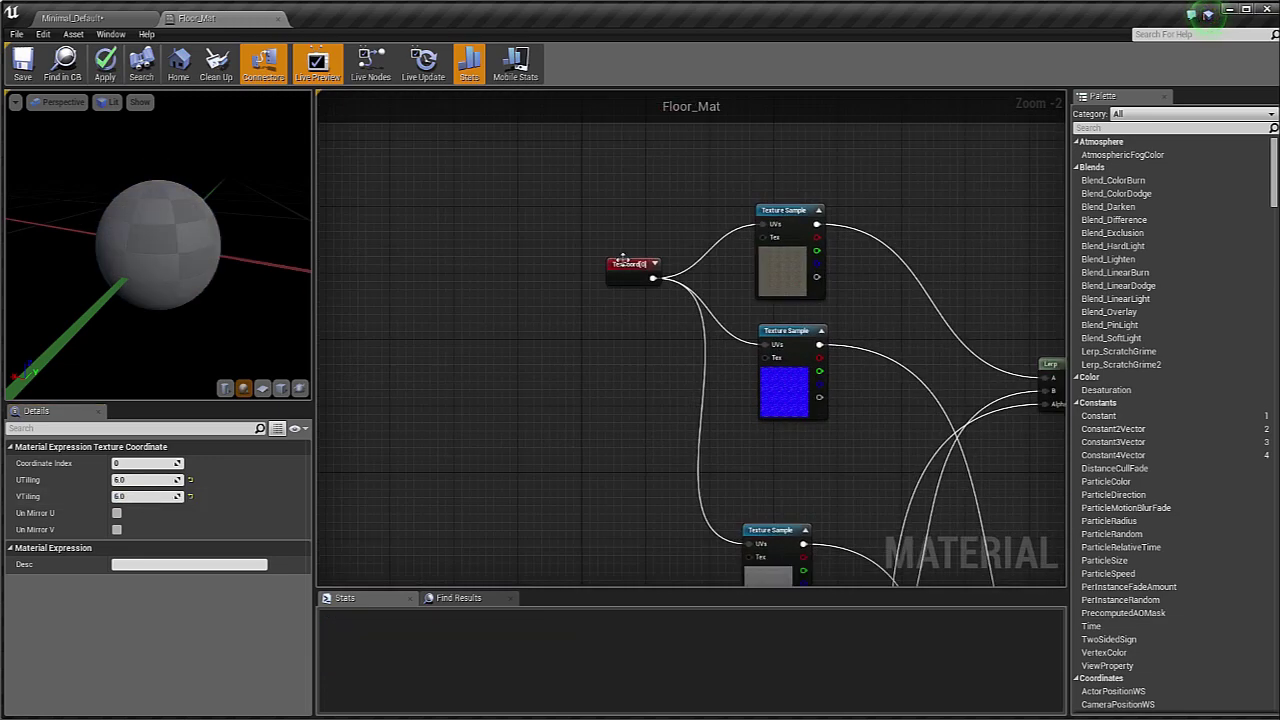
pyautogui.click(622, 262)
pyautogui.click(135, 480)
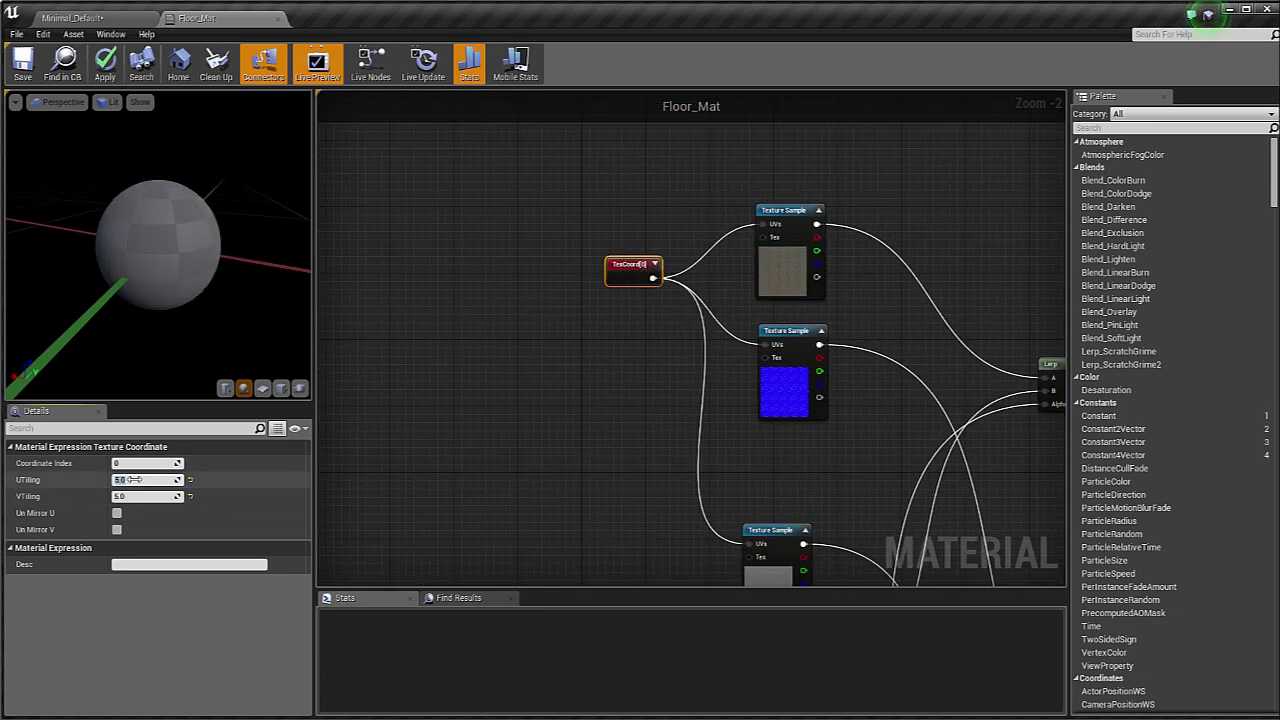
pyautogui.write('8')
pyautogui.press('Tab')
pyautogui.write('8')
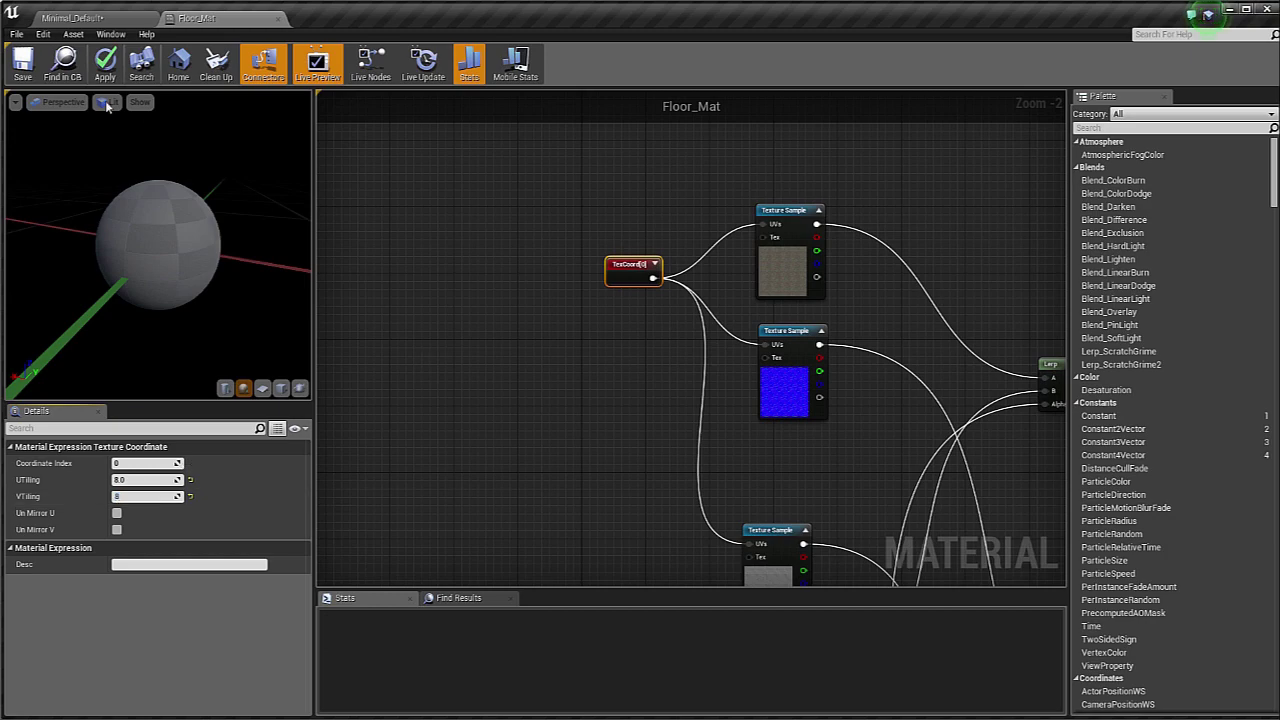
pyautogui.click(112, 60)
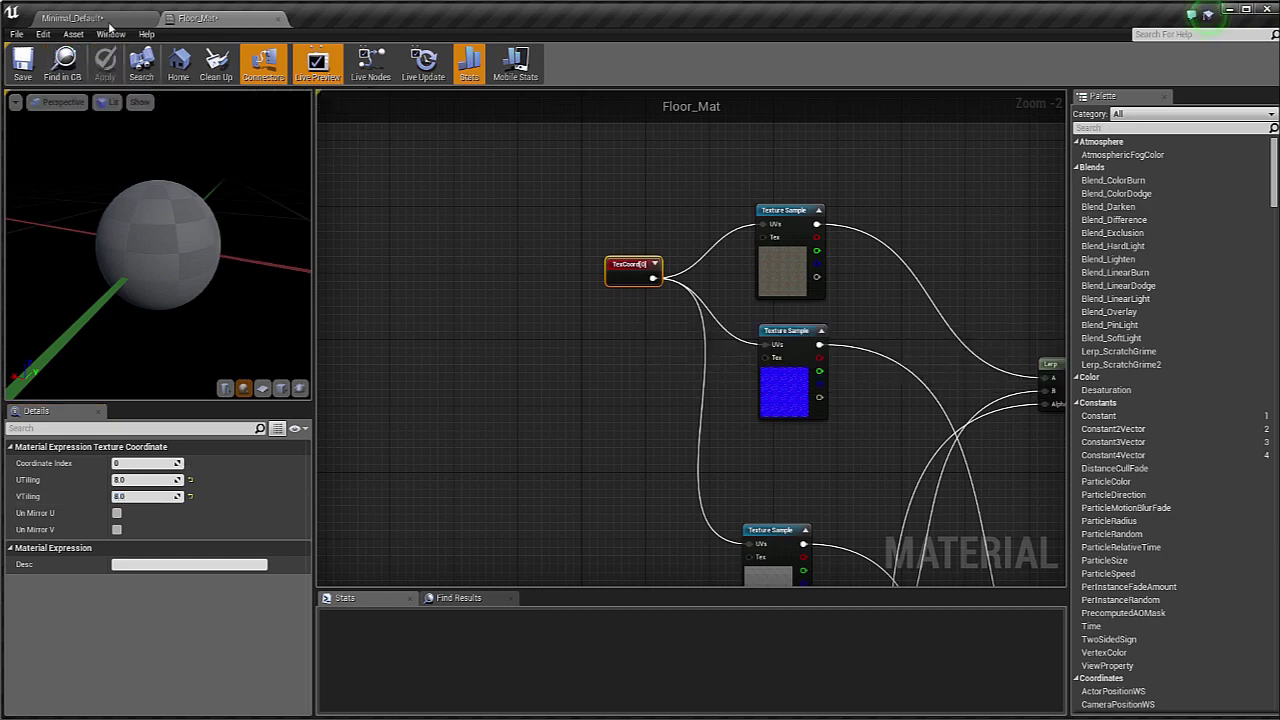
# Step: Check the plane in the level, and set the grey-brown texture's UTiling and VTiling to 10 in Floor_Mat
pyautogui.click(80, 18)
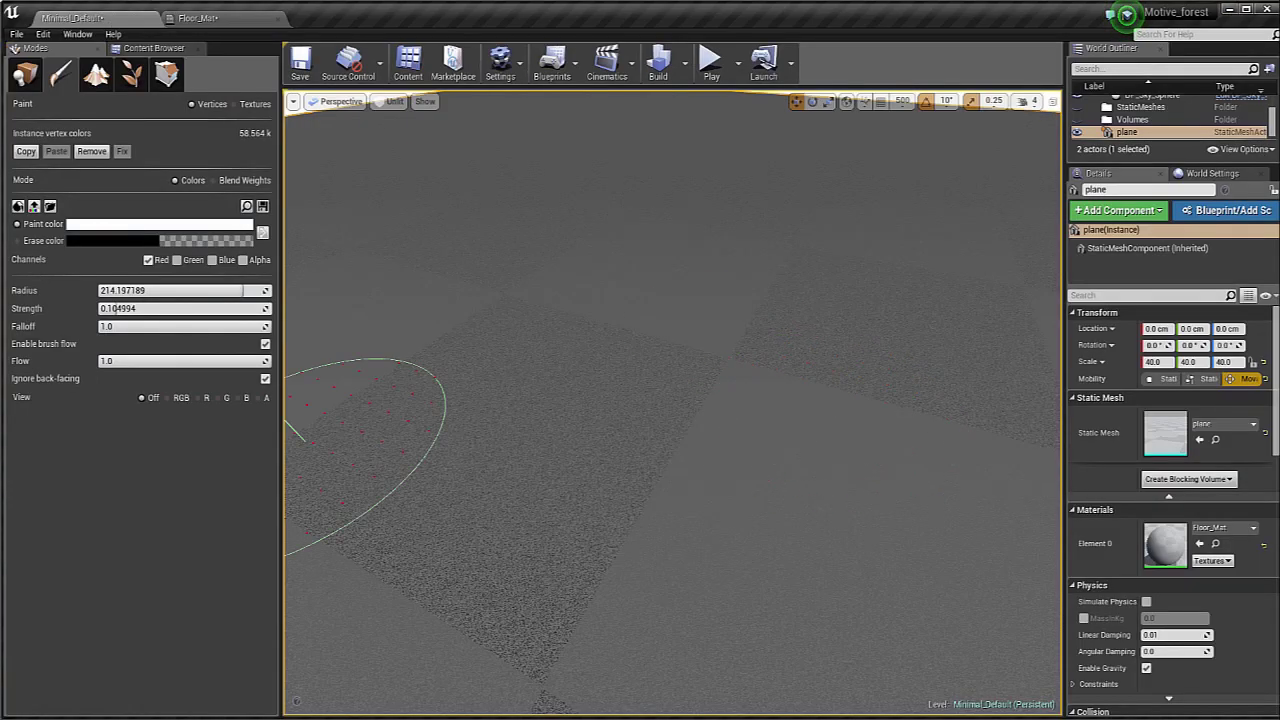
pyautogui.moveTo(613, 365); pyautogui.dragTo(642, 324, button='right')
pyautogui.press('w')
pyautogui.press('s')
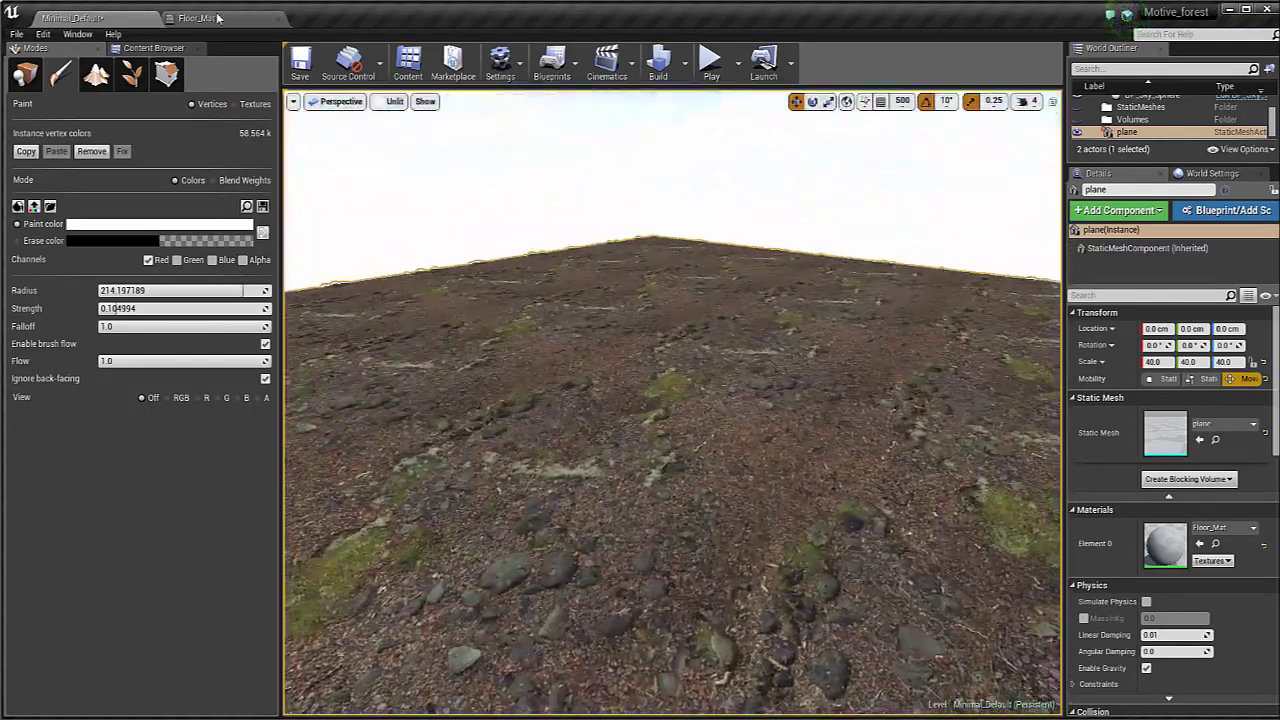
pyautogui.click(220, 17)
pyautogui.click(160, 483)
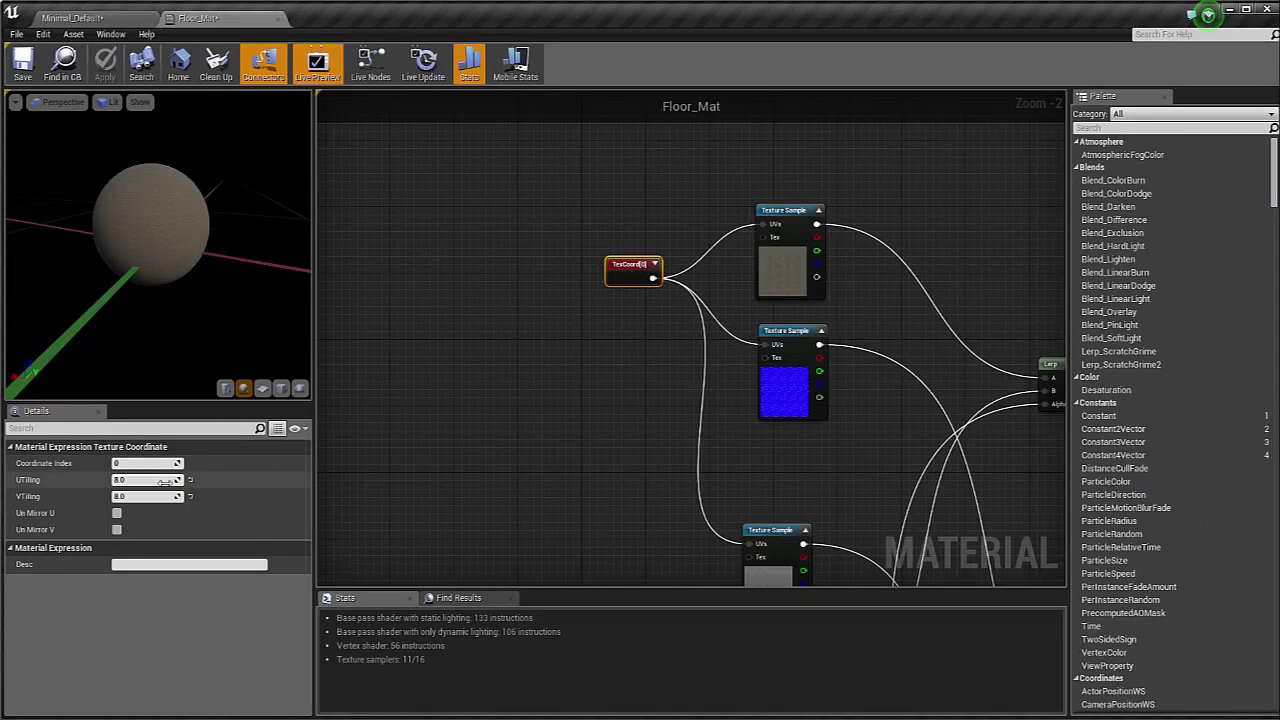
pyautogui.write('10')
pyautogui.press('Tab')
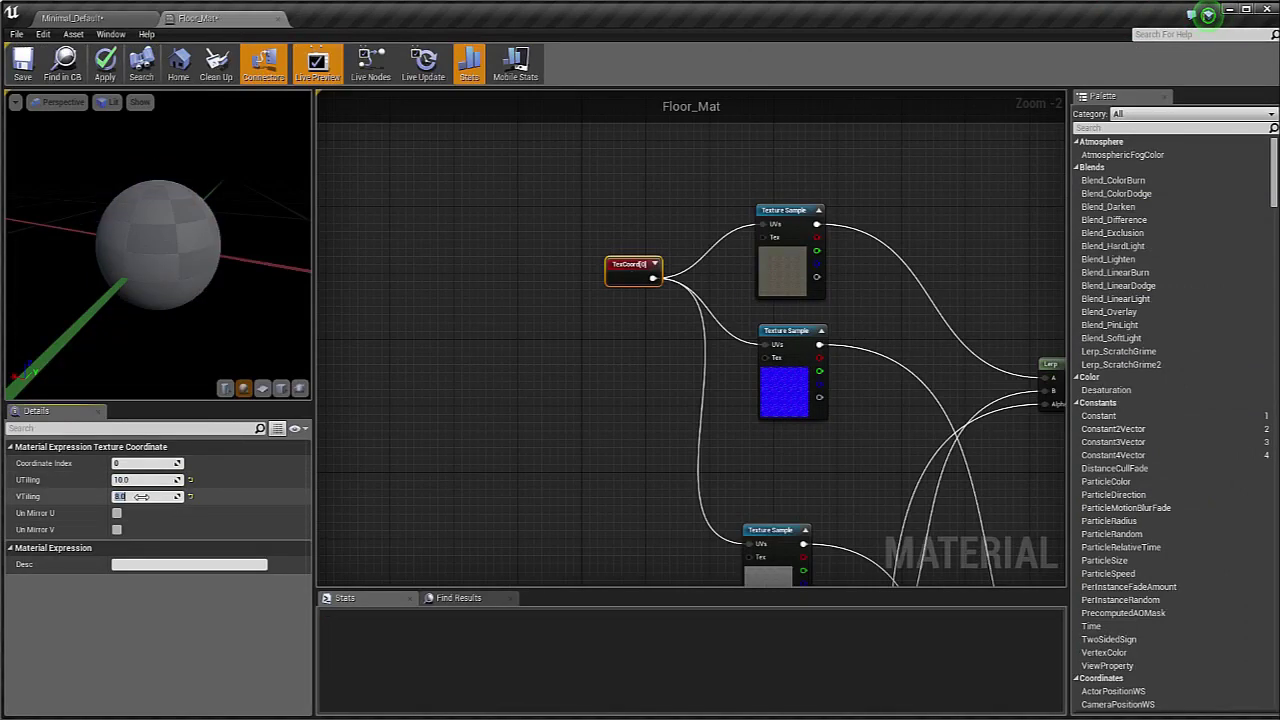
pyautogui.write('10')
# Step: Set UTiling and VTiling of the texture coordinate node feeding the brown texture to 8
pyautogui.moveTo(562, 492); pyautogui.dragTo(577, 238, button='right')
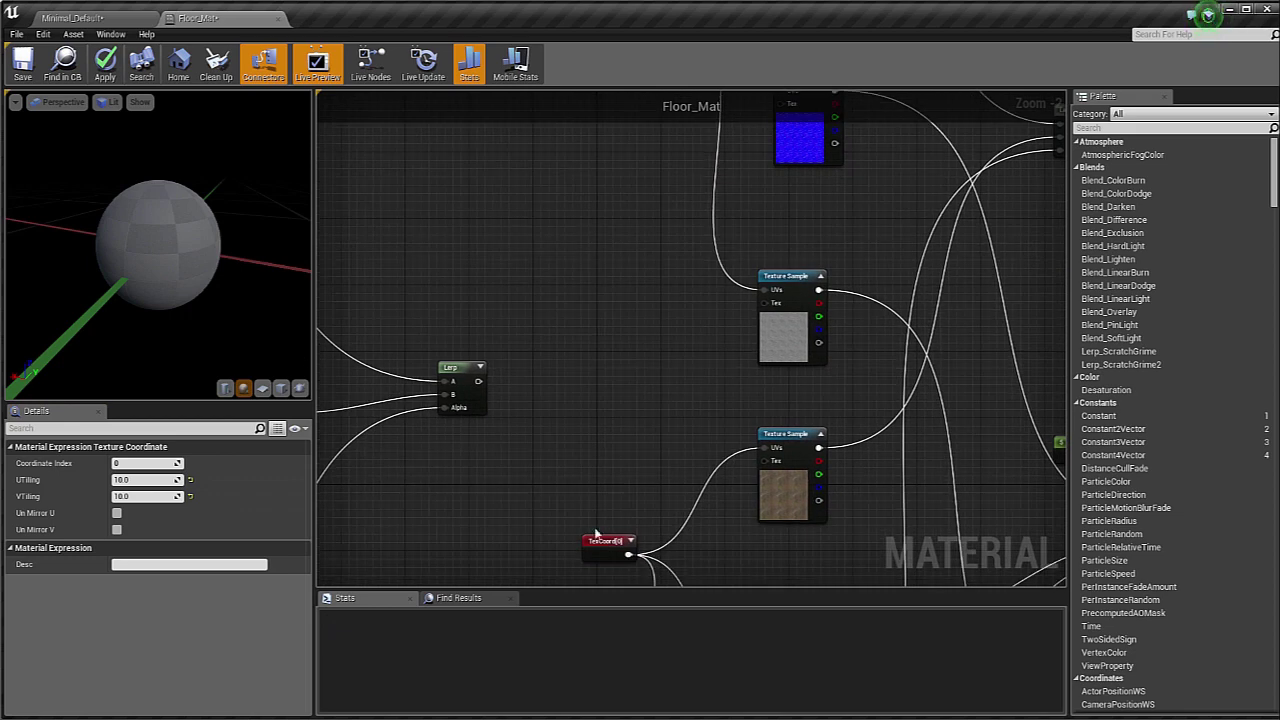
pyautogui.click(603, 547)
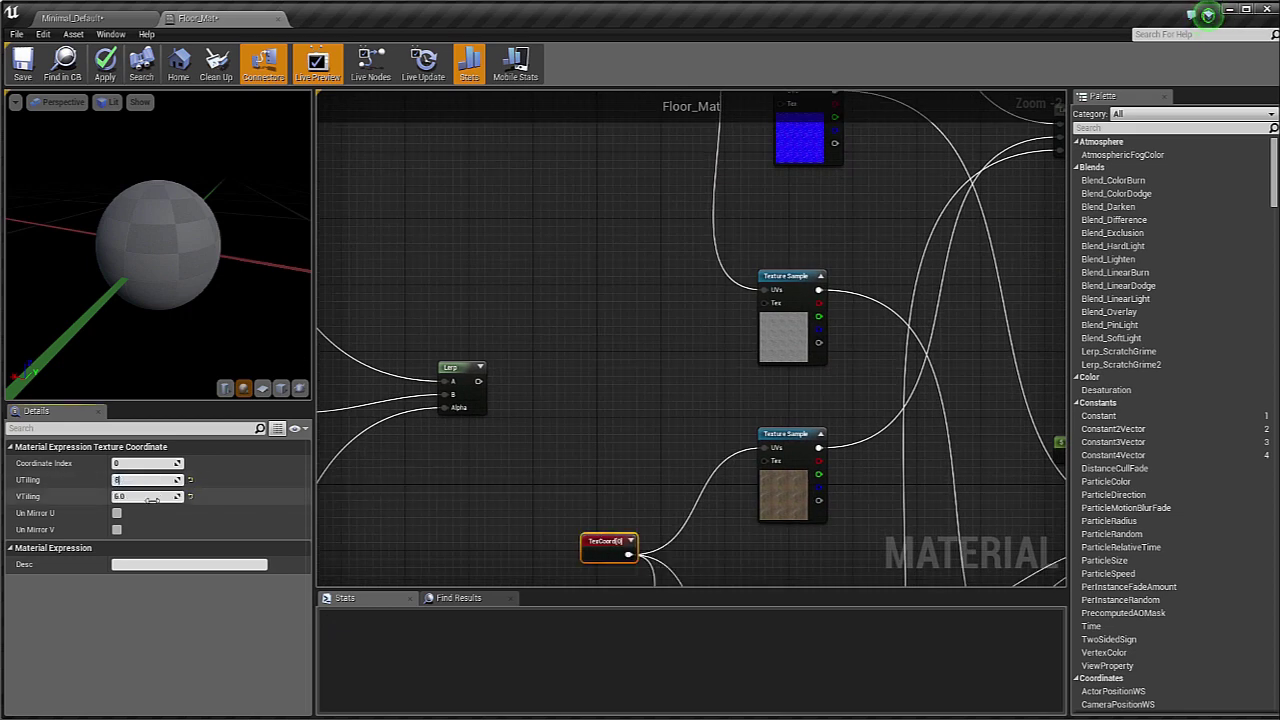
pyautogui.click(149, 501)
pyautogui.write('8')
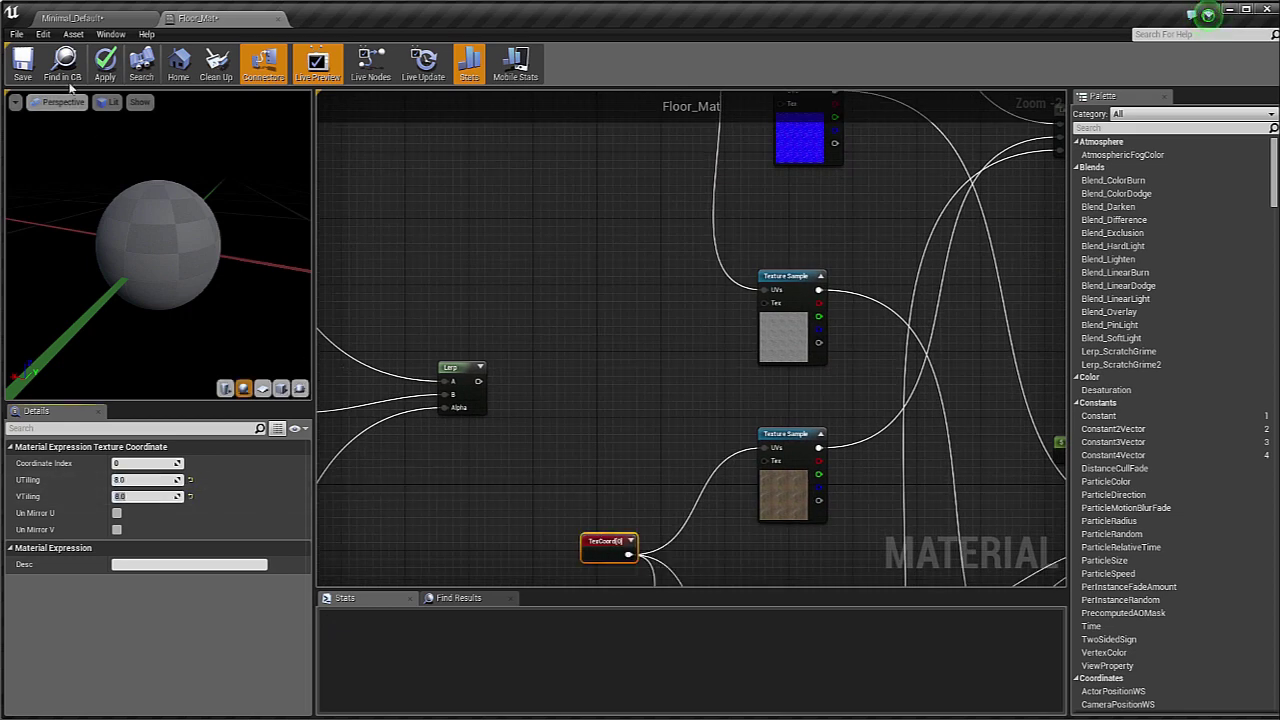
# Step: Back in the level, swap the paint color to black and paint a test patch of pebbles on the plane
pyautogui.click(82, 18)
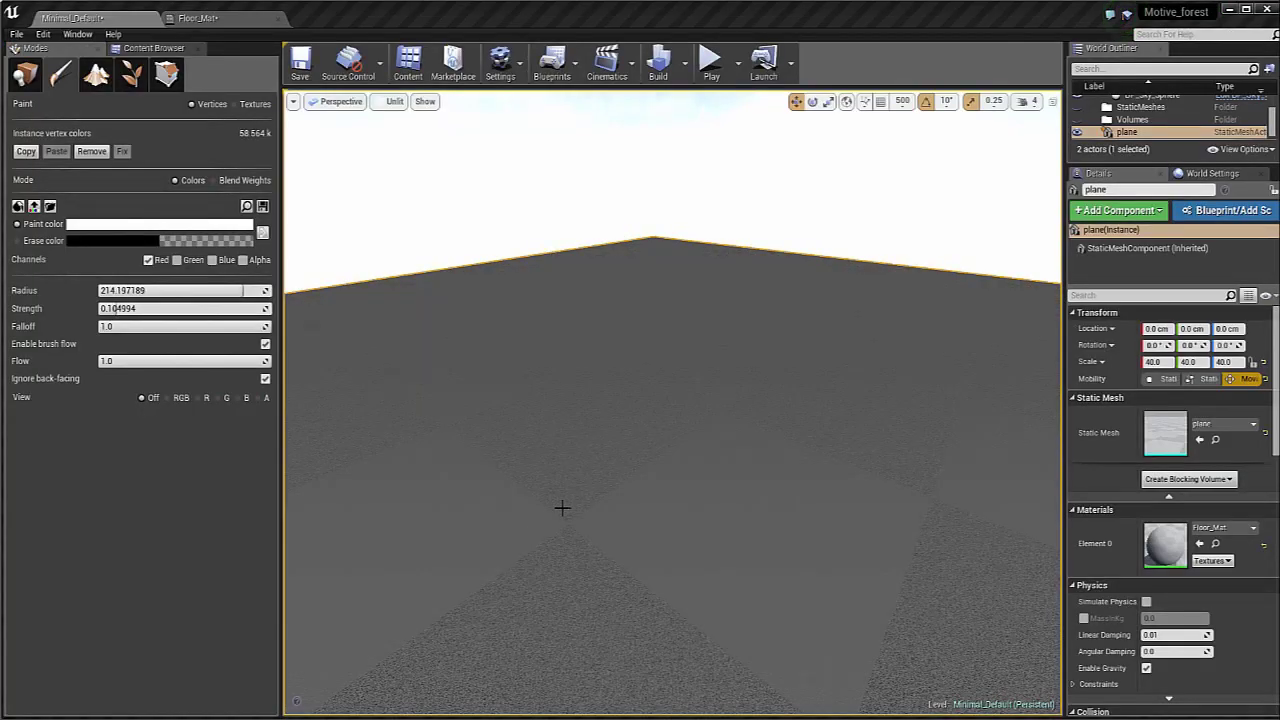
pyautogui.moveTo(572, 481); pyautogui.dragTo(580, 512, button='right')
pyautogui.press('w')
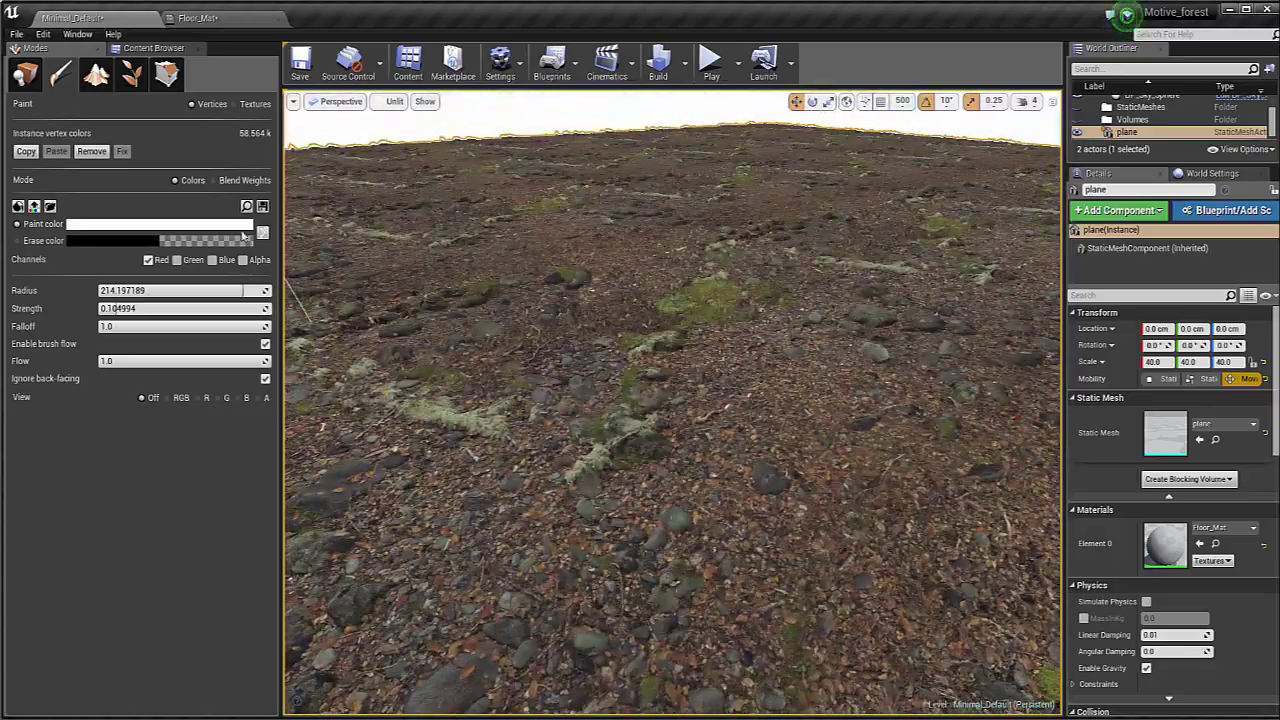
pyautogui.click(261, 233)
pyautogui.moveTo(710, 492)
pyautogui.mouseDown()
pyautogui.moveTo(600, 490)
pyautogui.moveTo(820, 430)
pyautogui.moveTo(690, 580)
pyautogui.moveTo(450, 530)
pyautogui.mouseUp()
pyautogui.moveTo(450, 530)
pyautogui.mouseDown(button='right')
pyautogui.moveTo(455, 600)
pyautogui.moveTo(460, 450)
pyautogui.moveTo(600, 520)
pyautogui.moveTo(460, 500)
pyautogui.moveTo(460, 470)
pyautogui.mouseUp(button='right')
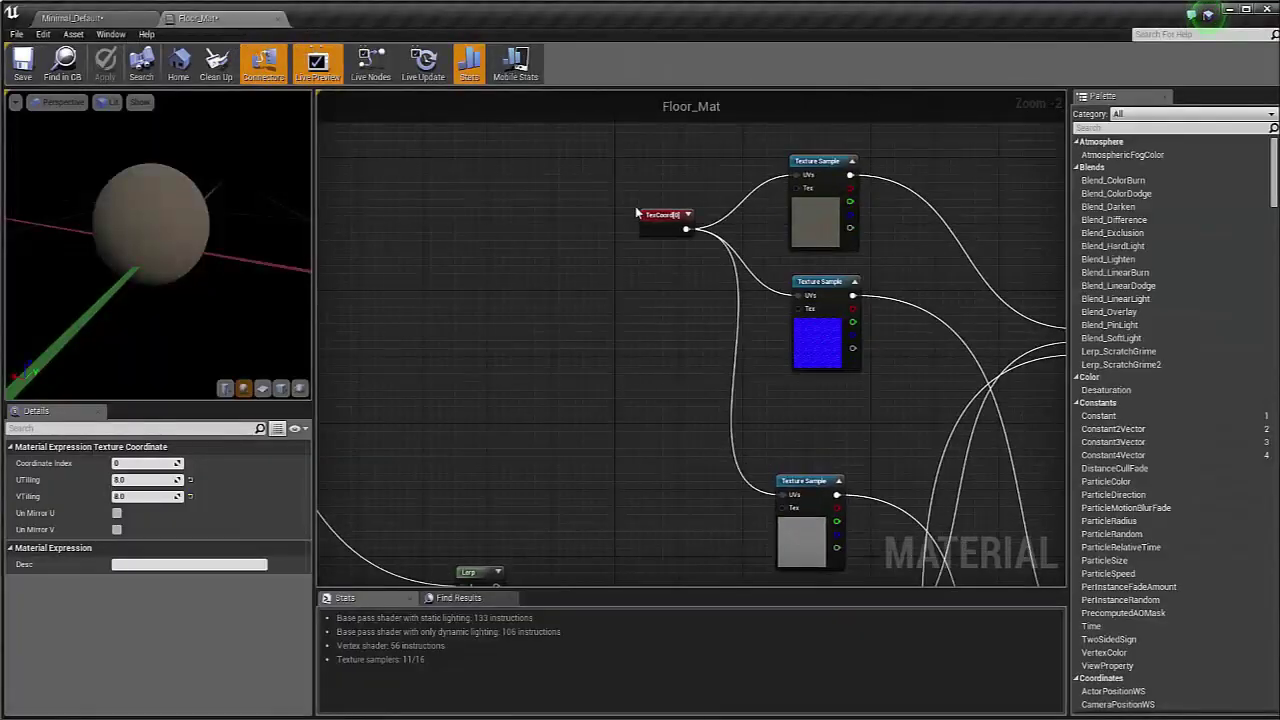
# Step: Set the grey-brown texture's UTiling and VTiling to 12 in Floor_Mat and save the material
pyautogui.click(660, 228)
pyautogui.click(142, 497)
pyautogui.write('10')
pyautogui.click(140, 481)
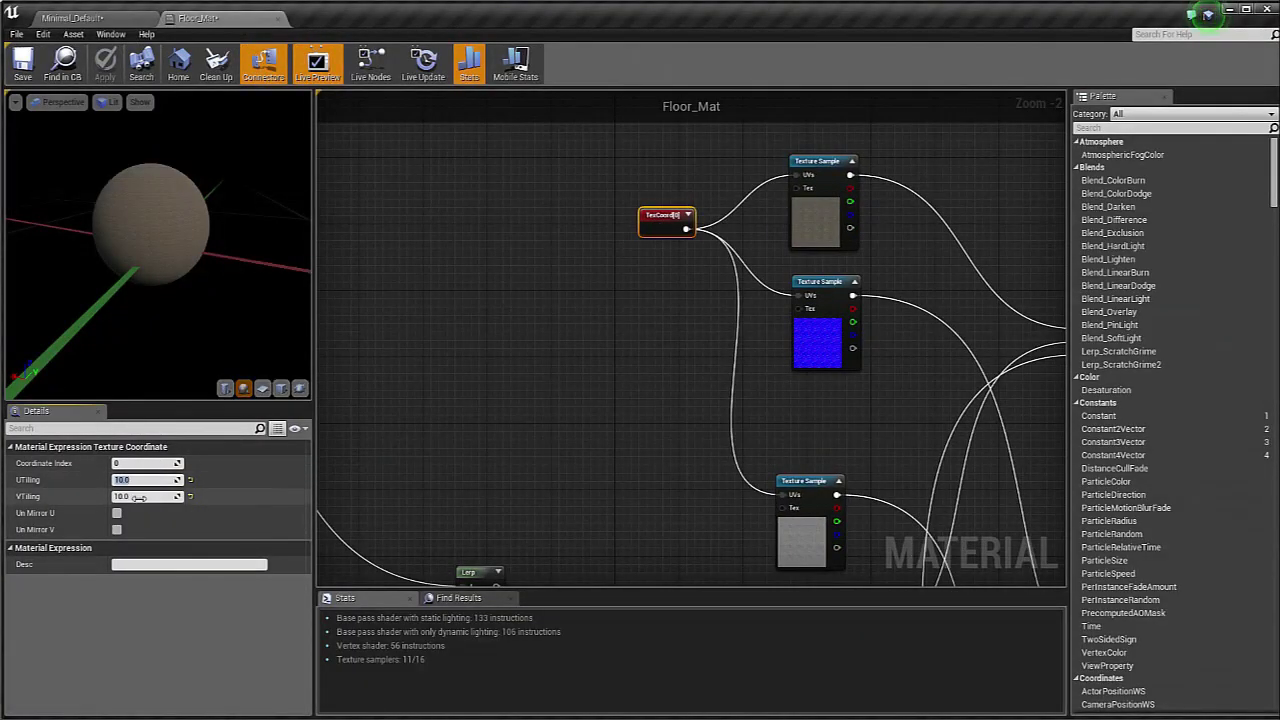
pyautogui.write('12')
pyautogui.click(142, 497)
pyautogui.write('12')
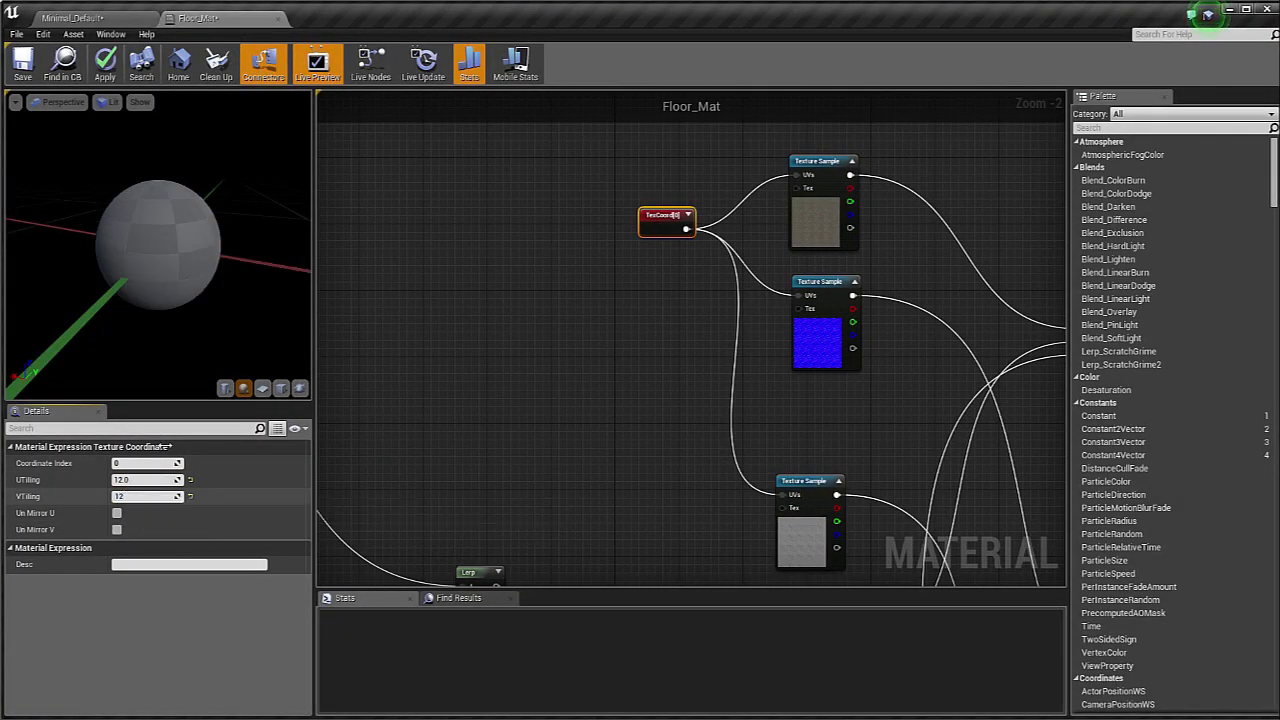
pyautogui.press('Return')
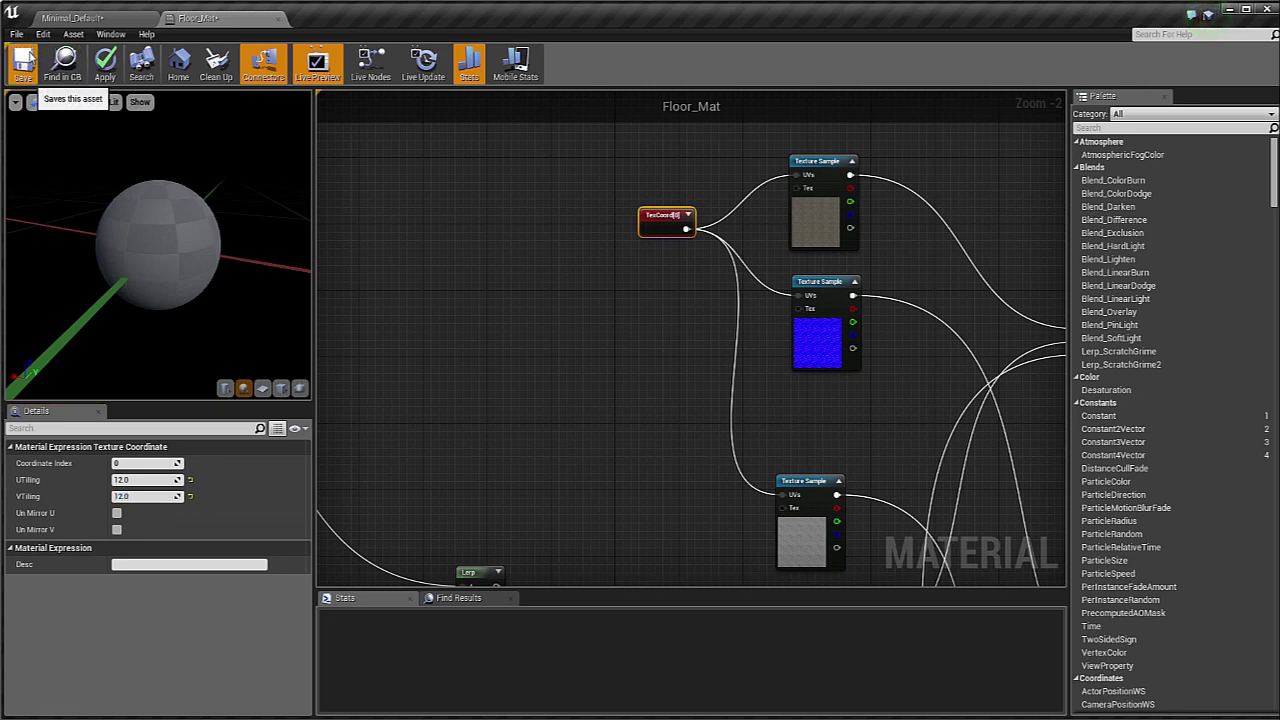
pyautogui.click(23, 64)
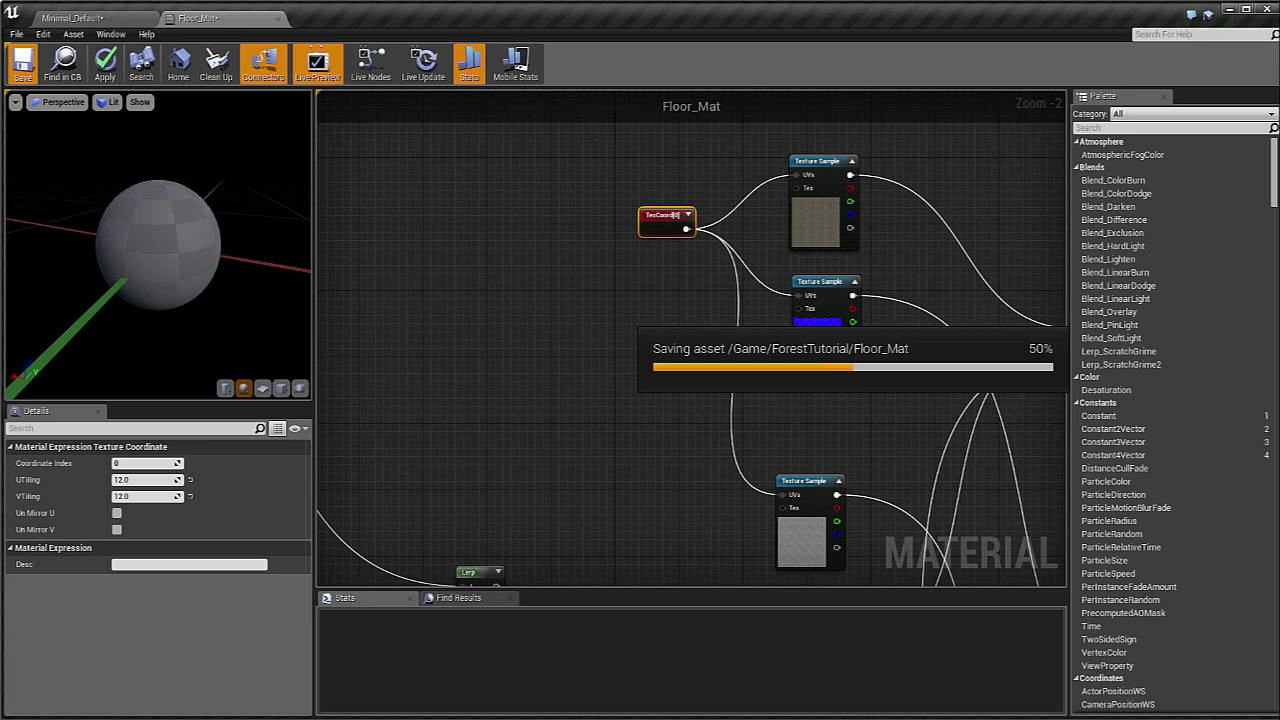
# Step: Return to the level, swap the paint color back to white, and fill the plane's red channel again
pyautogui.click(117, 19)
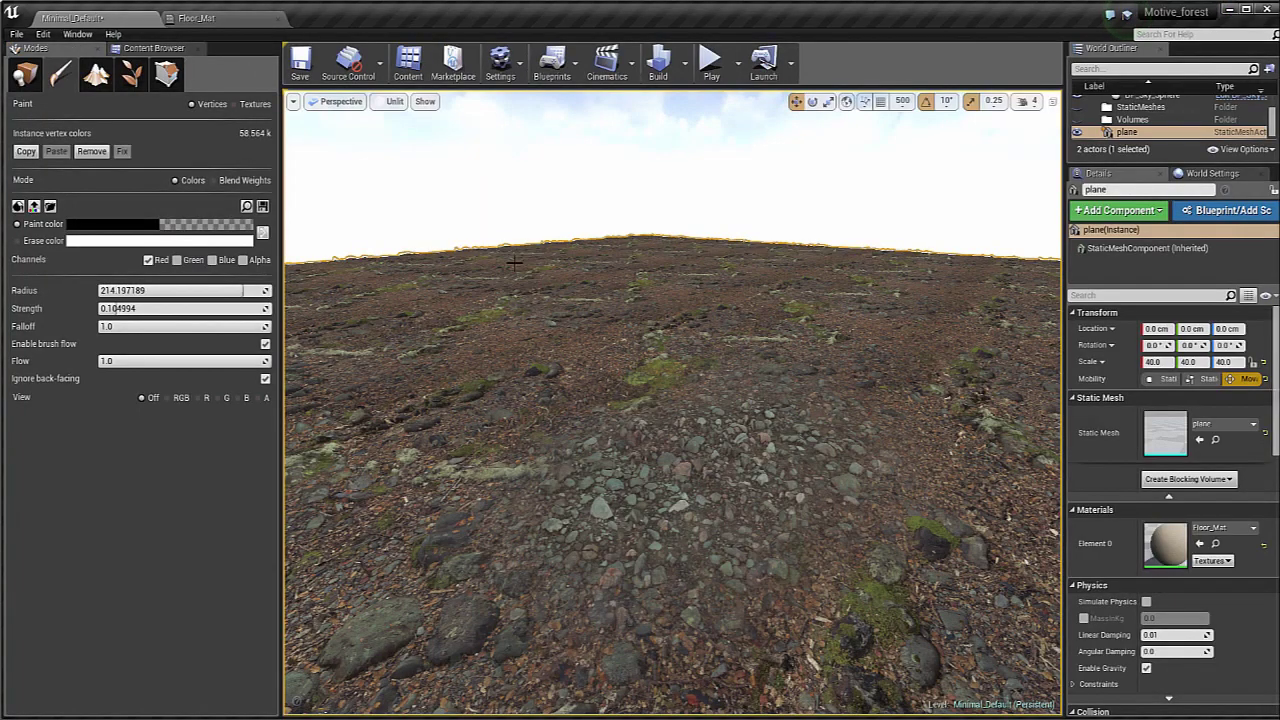
pyautogui.moveTo(631, 372)
pyautogui.mouseDown(button='right')
pyautogui.moveTo(652, 430)
pyautogui.moveTo(645, 415)
pyautogui.moveTo(624, 416)
pyautogui.mouseUp(button='right')
pyautogui.press('w')
pyautogui.press('s')
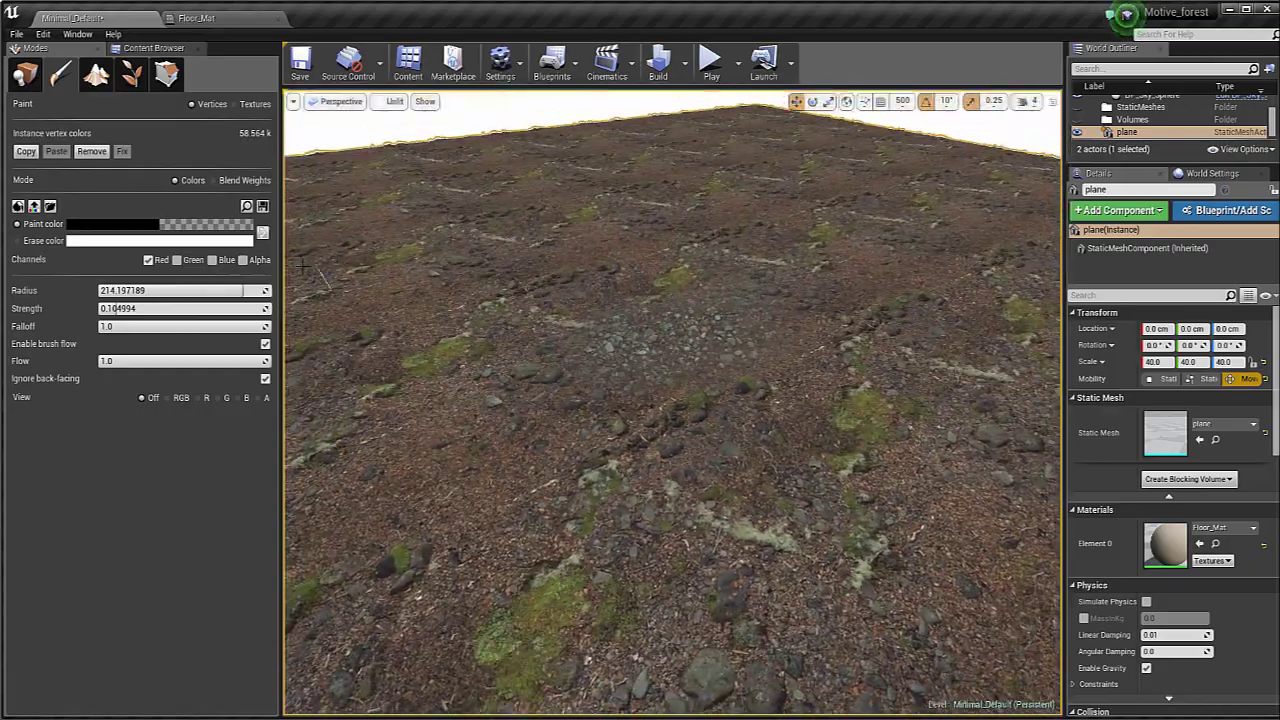
pyautogui.click(263, 233)
pyautogui.click(33, 209)
# Step: Examine the ground texture's tiling and repetition across the plane from near and far viewpoints
pyautogui.moveTo(610, 370); pyautogui.dragTo(650, 360, button='right')
pyautogui.press('s')
pyautogui.press('w')
pyautogui.press('s')
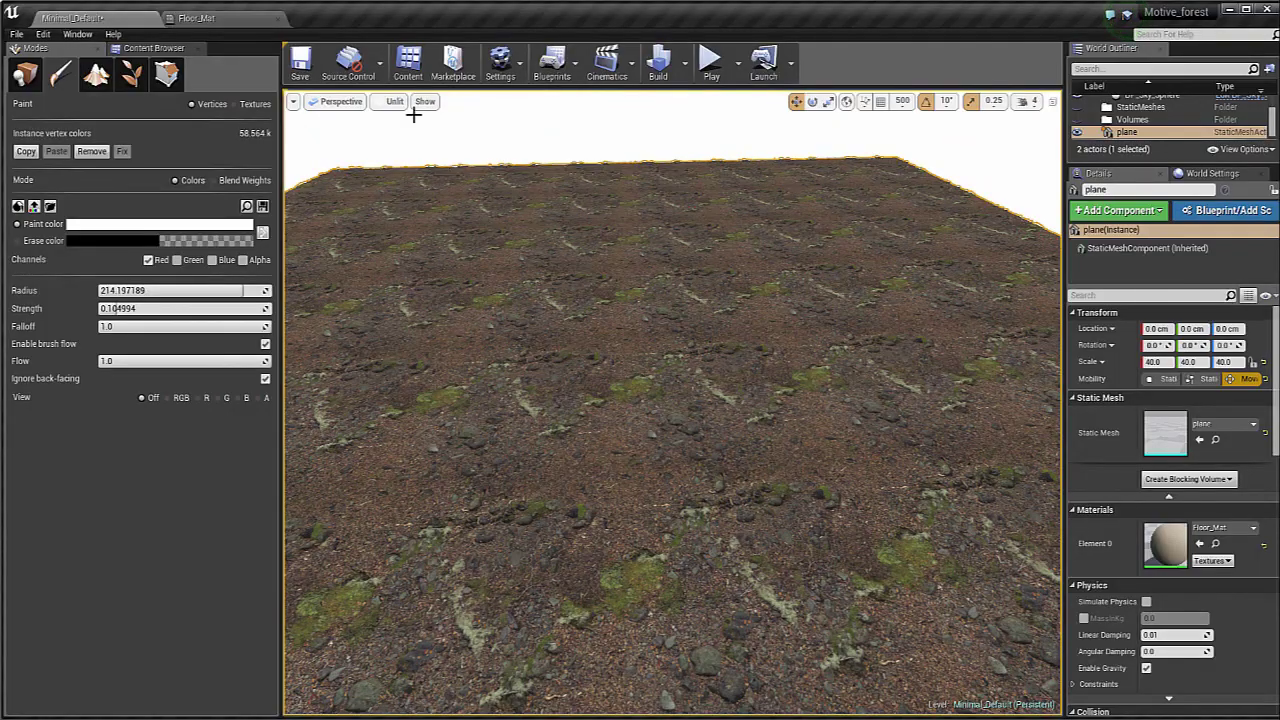
pyautogui.press('w')
pyautogui.moveTo(413, 114)
pyautogui.mouseDown(button='right')
pyautogui.moveTo(420, 140)
pyautogui.moveTo(420, 116)
pyautogui.mouseUp(button='right')
pyautogui.press('s')
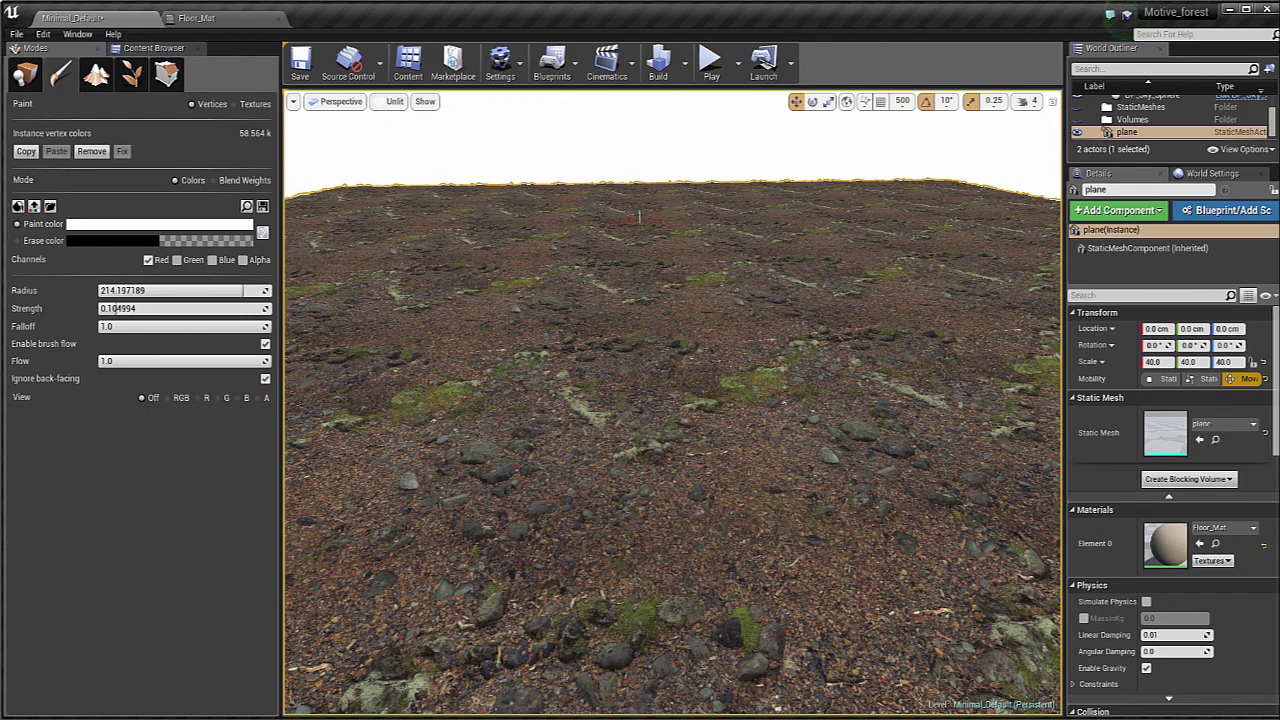
pyautogui.moveTo(782, 272); pyautogui.dragTo(661, 297, button='right')
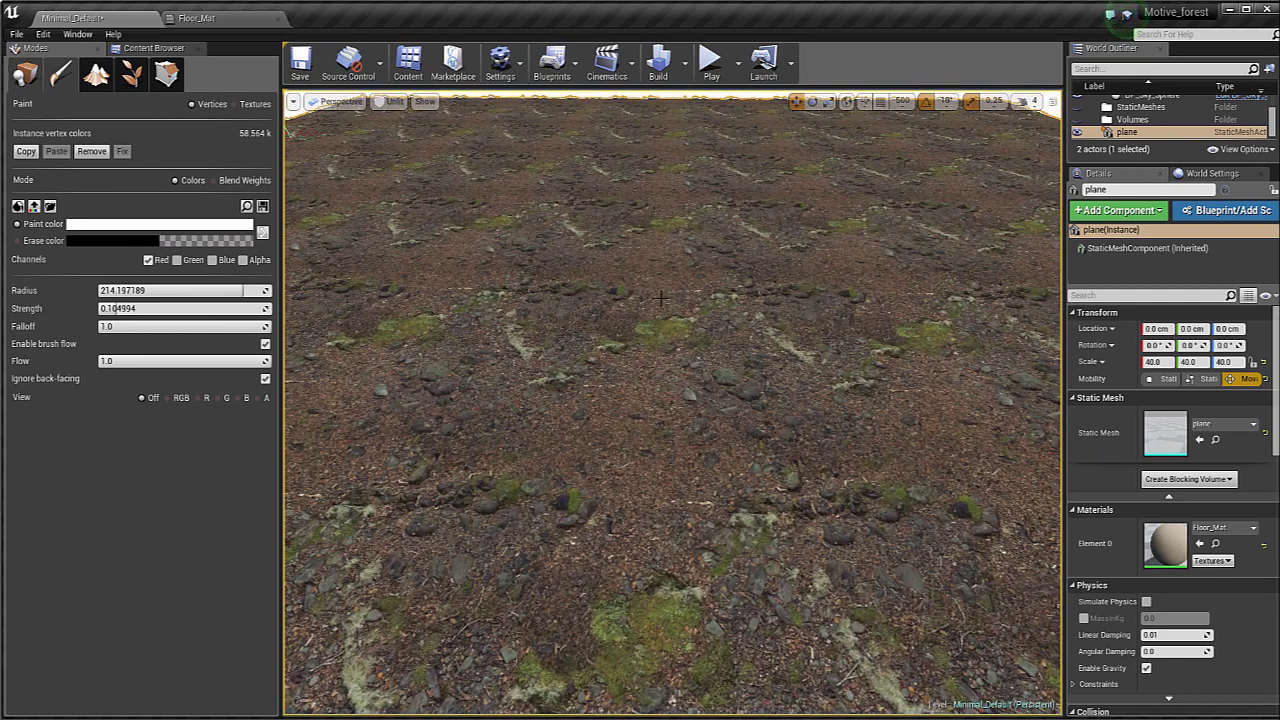
# Step: Leave vertex painting and expand the Environments folder of InfinityBladeGrassLands in the Content Browser, with KiteDemo collapsed
pyautogui.hotkey('shift', '1')
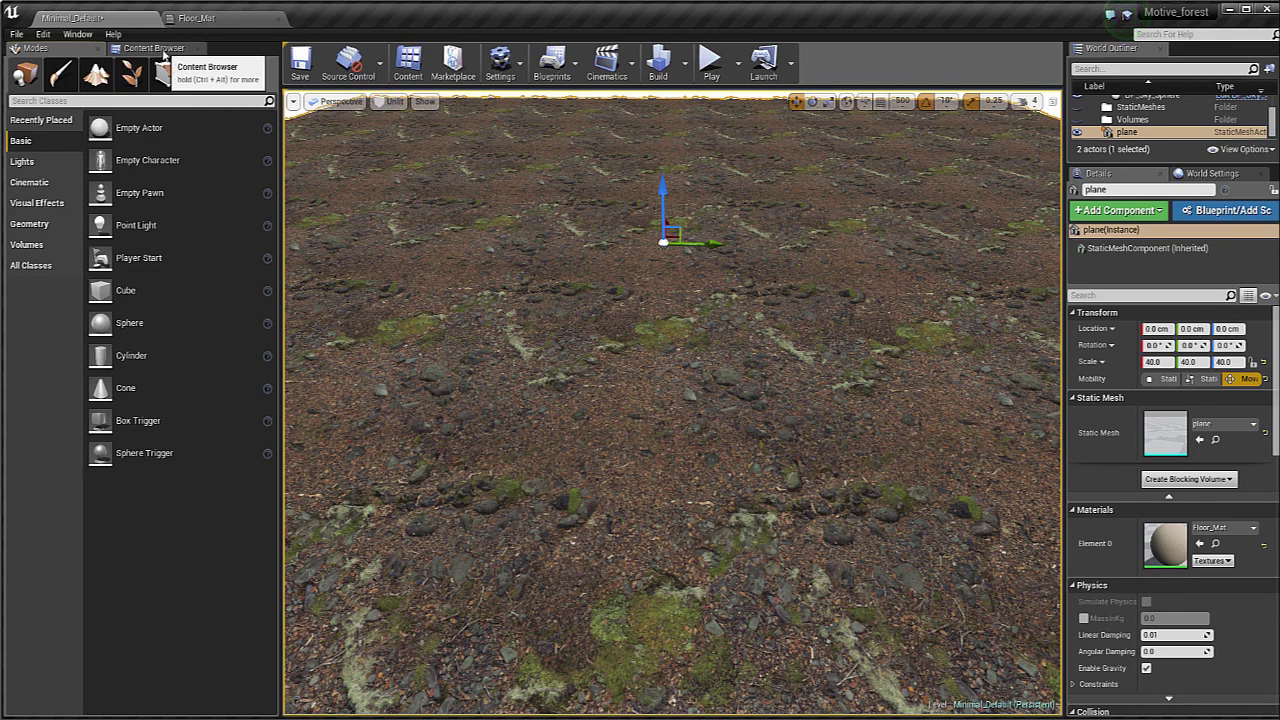
pyautogui.click(158, 49)
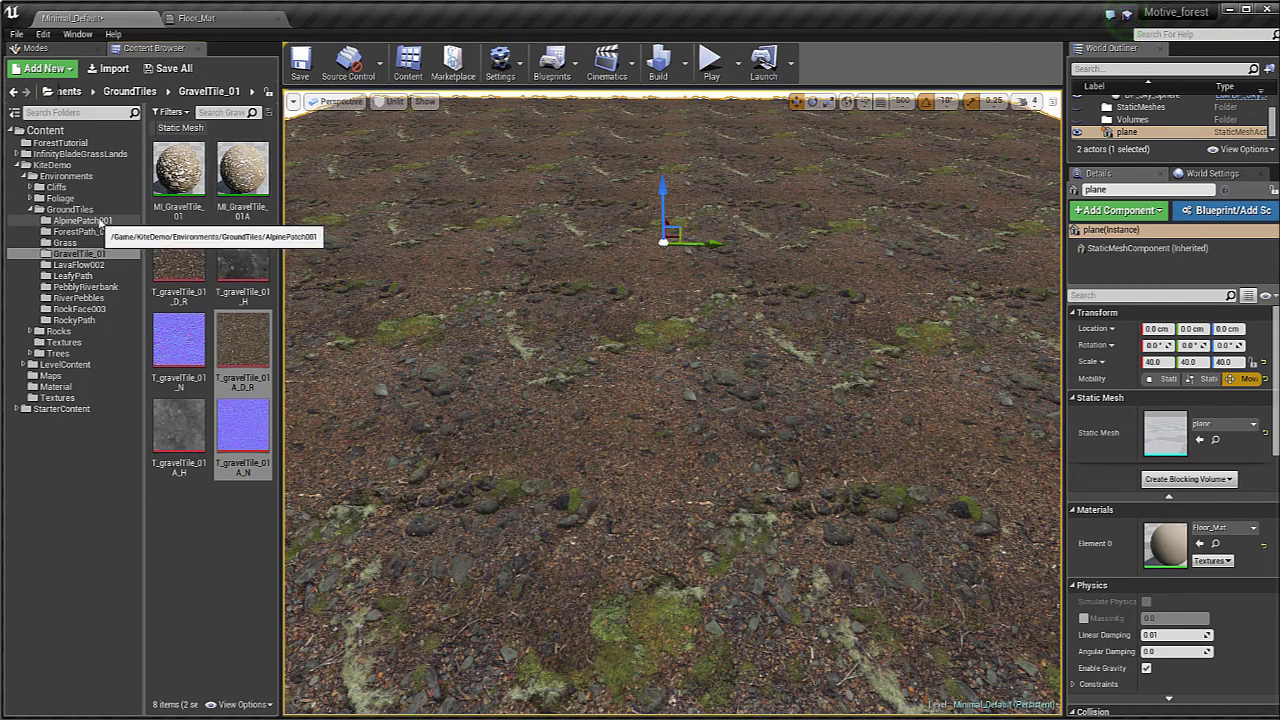
pyautogui.moveTo(641, 275); pyautogui.dragTo(688, 272, button='right')
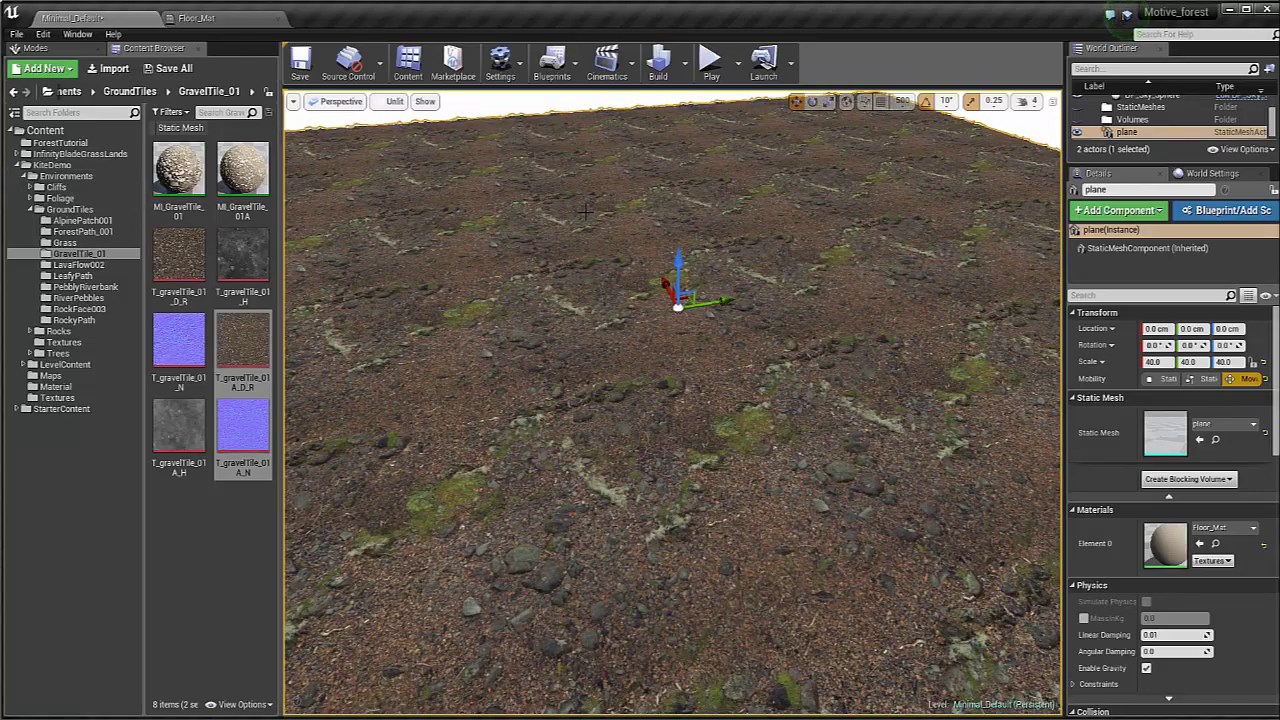
pyautogui.moveTo(640, 350); pyautogui.dragTo(668, 368, button='right')
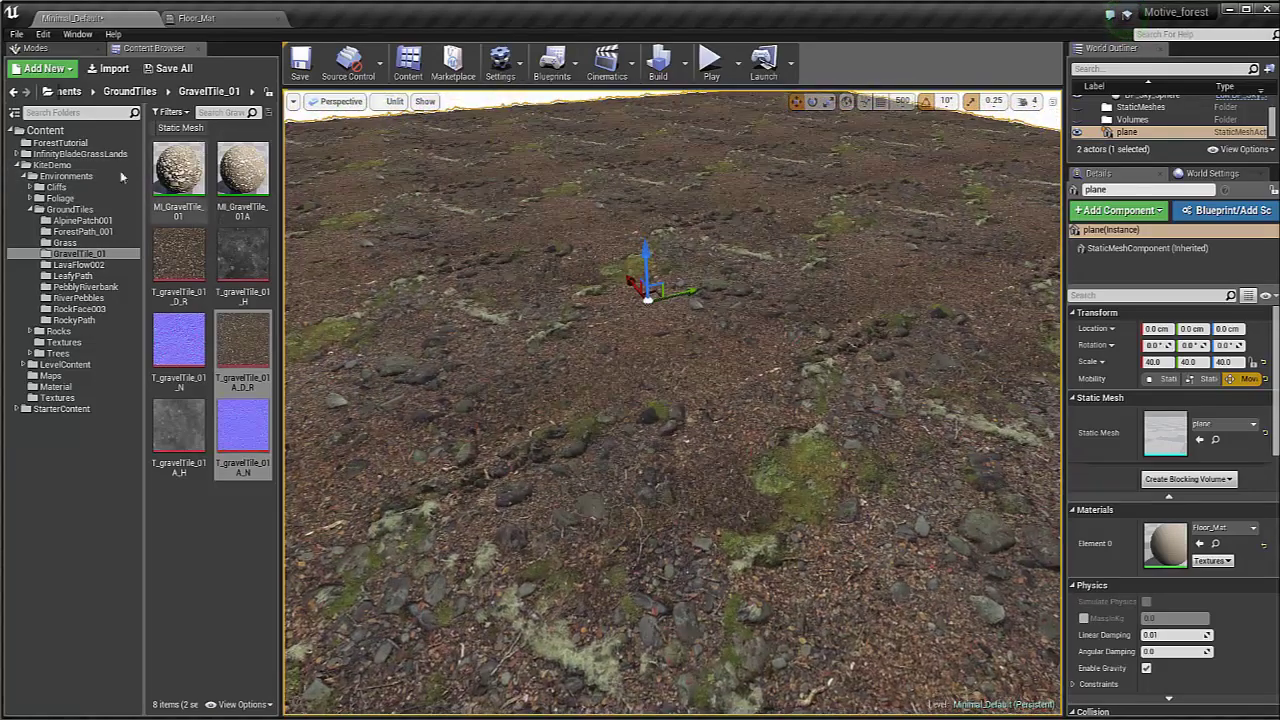
pyautogui.click(19, 165)
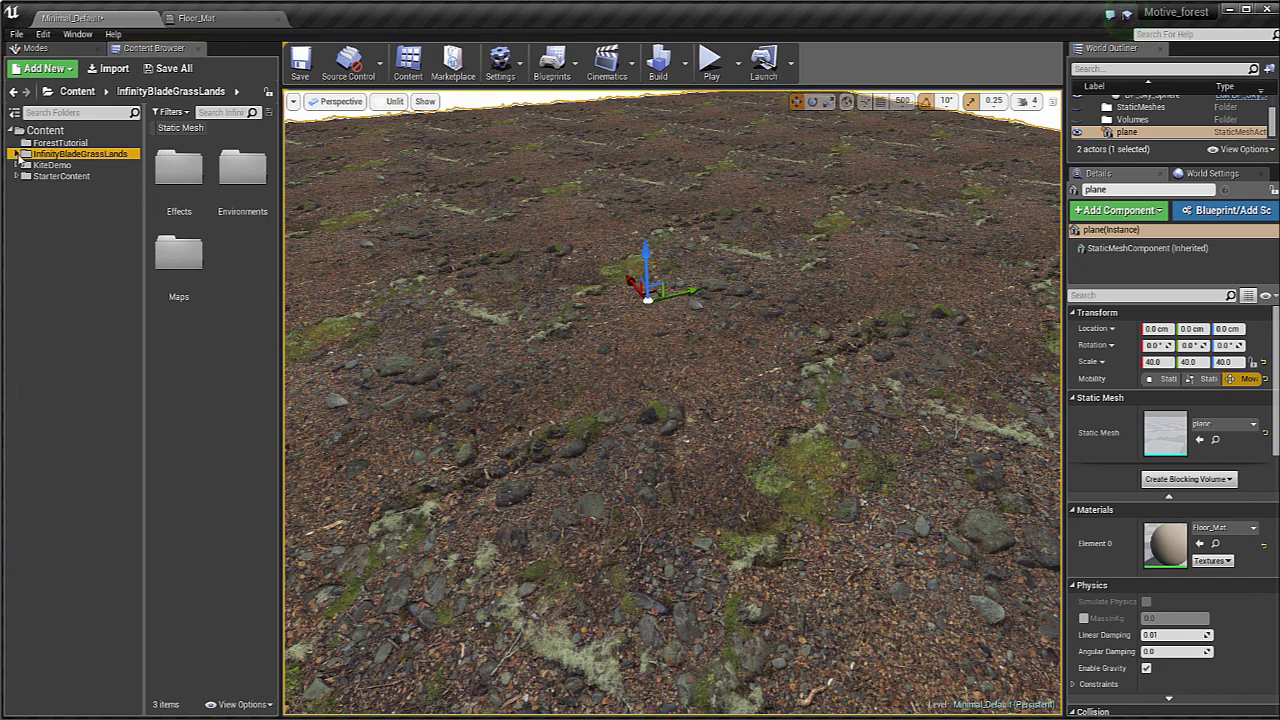
pyautogui.click(22, 177)
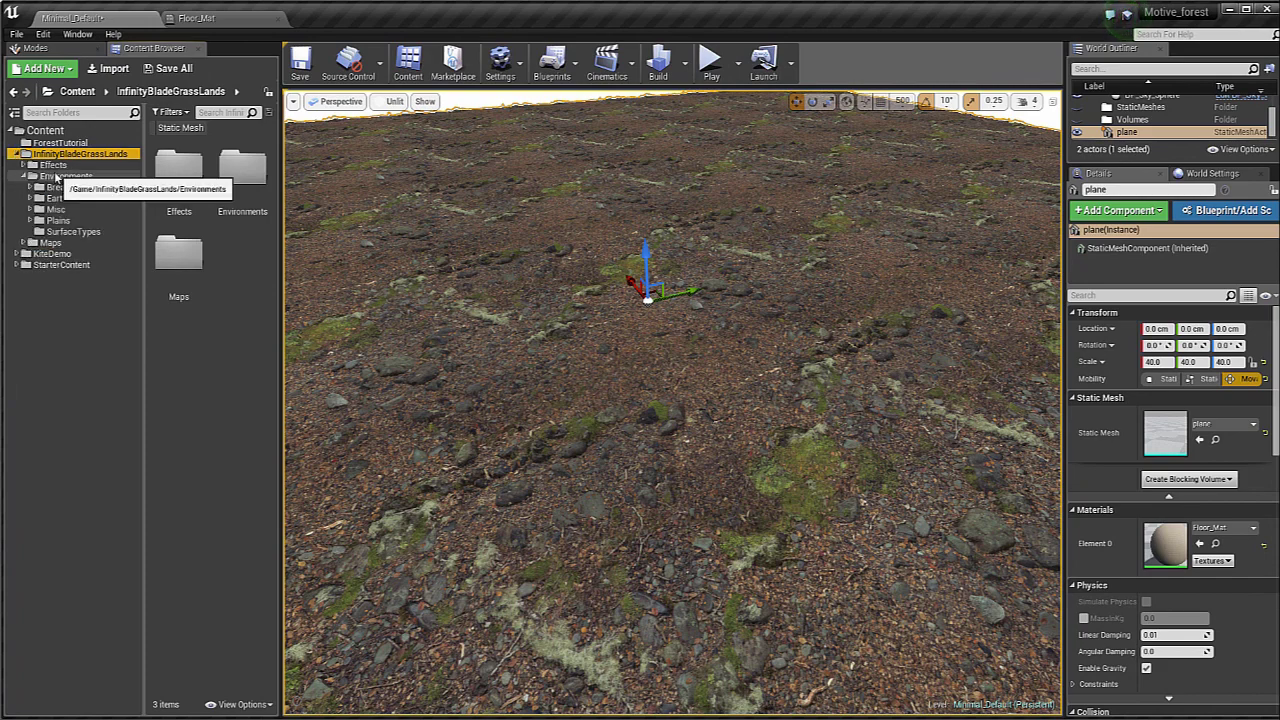
# Step: Open the Plains folder under Environments in InfinityBladeGrassLands and find the SM_Plains_Floors block meshes
pyautogui.click(62, 176)
pyautogui.click(178, 129)
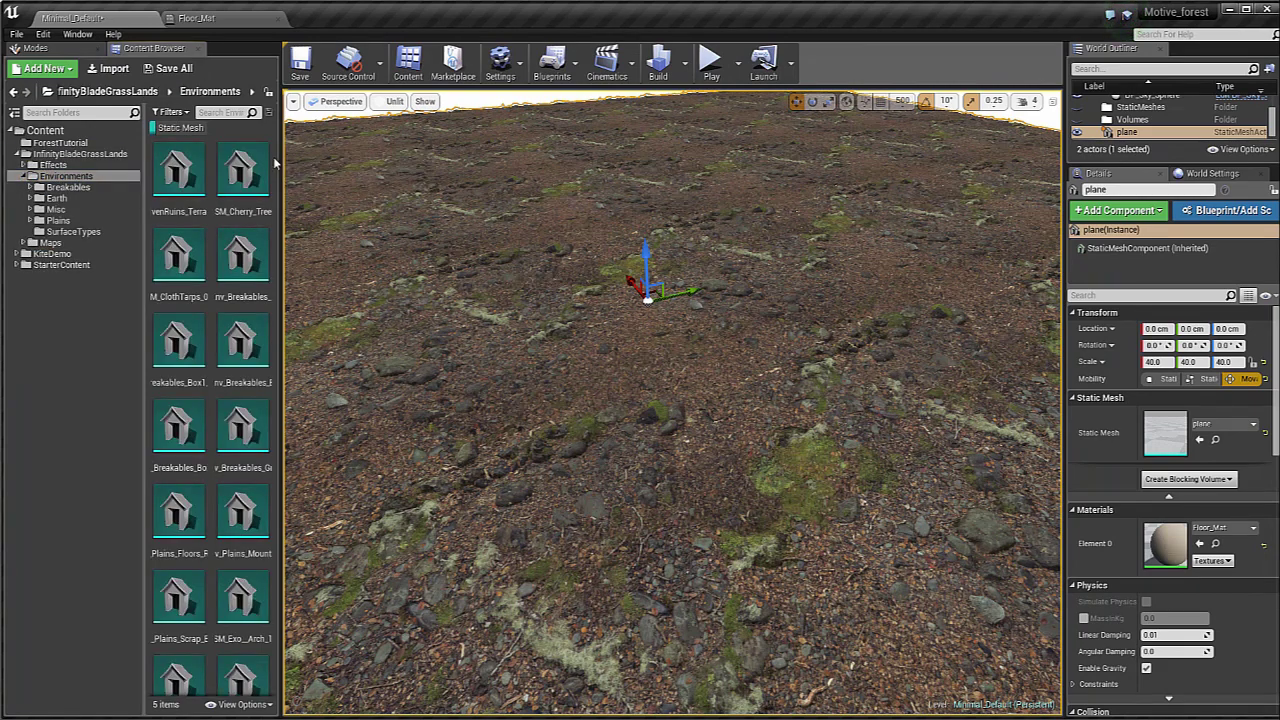
pyautogui.moveTo(270, 157)
pyautogui.mouseDown()
pyautogui.moveTo(270, 213)
pyautogui.moveTo(272, 141)
pyautogui.mouseUp()
pyautogui.click(60, 220)
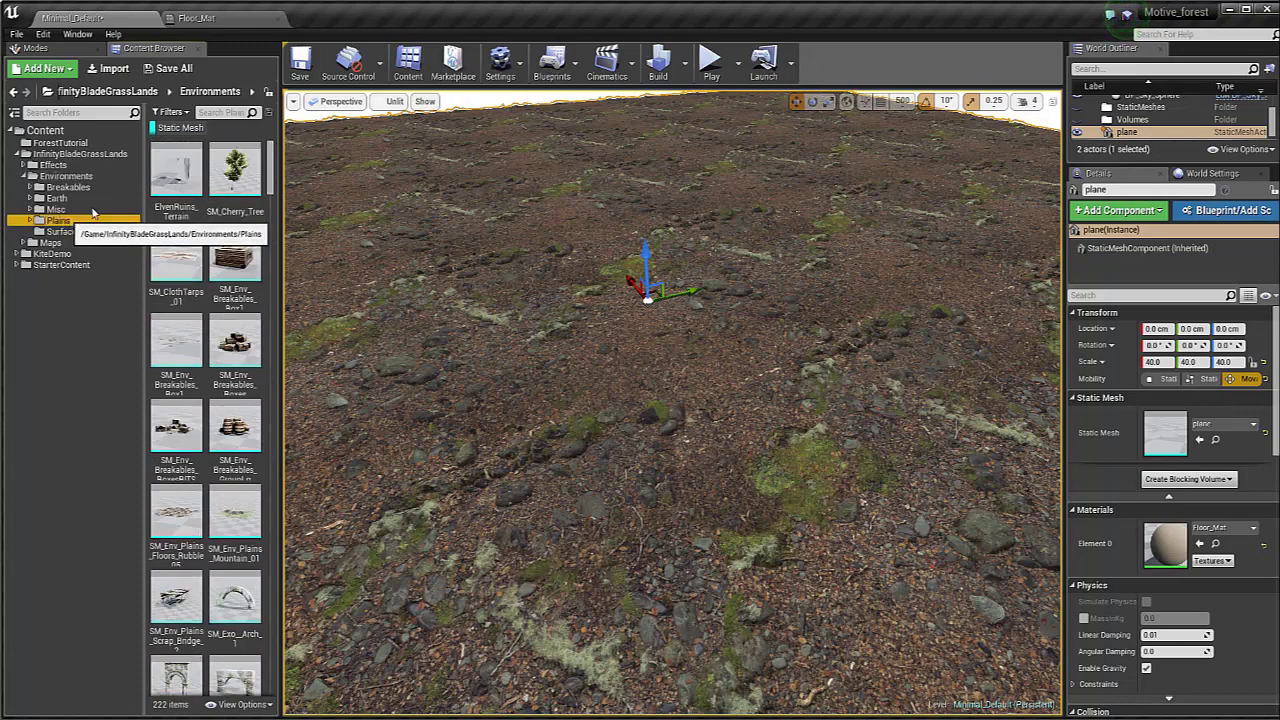
pyautogui.scroll(-15, 270, 180)
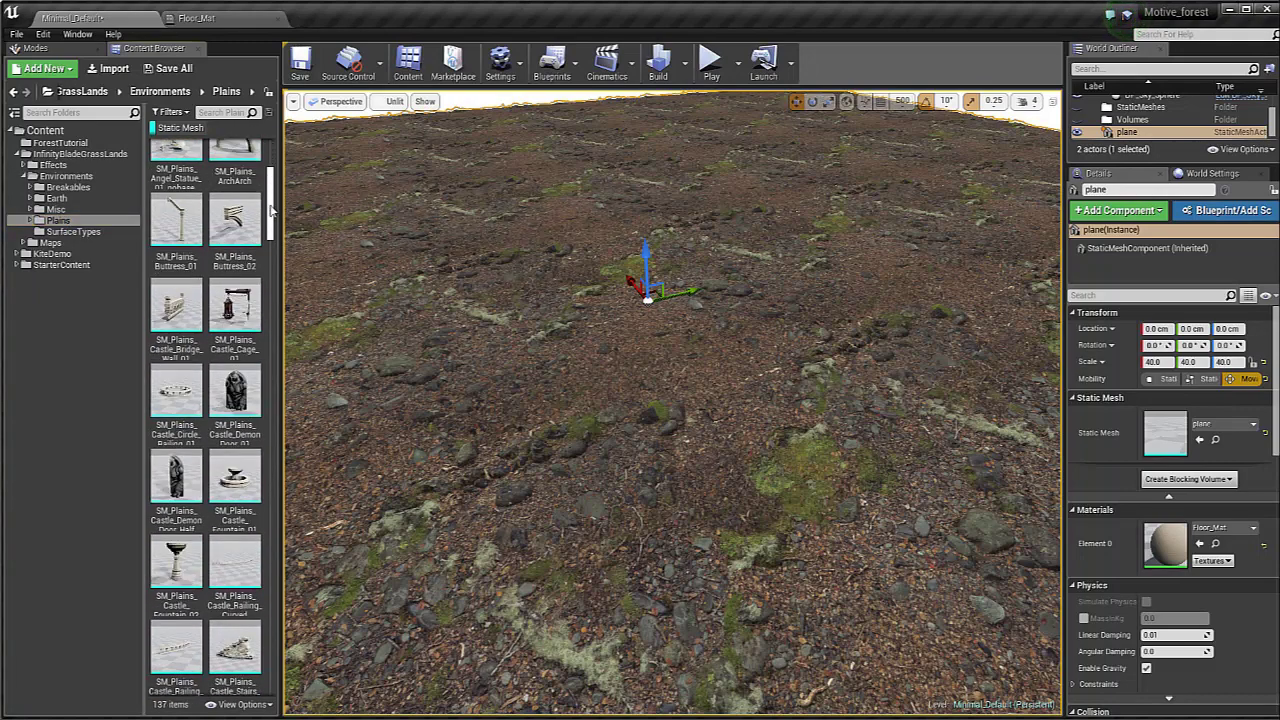
pyautogui.scroll(-10, 276, 318)
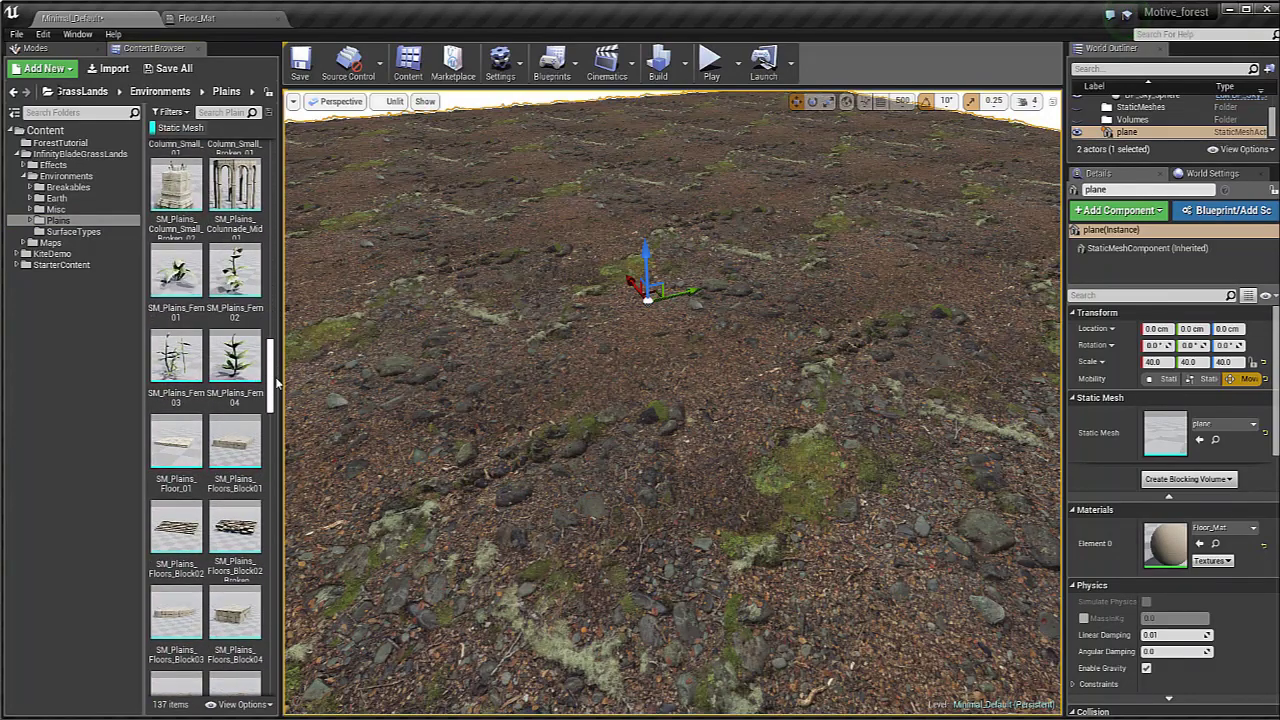
pyautogui.scroll(-2, 277, 383)
# Step: Place SM_Plains_Floors_Block01 near the middle of the ground plane, at about X -373, Y -396
pyautogui.moveTo(607, 178); pyautogui.dragTo(590, 200, button='right')
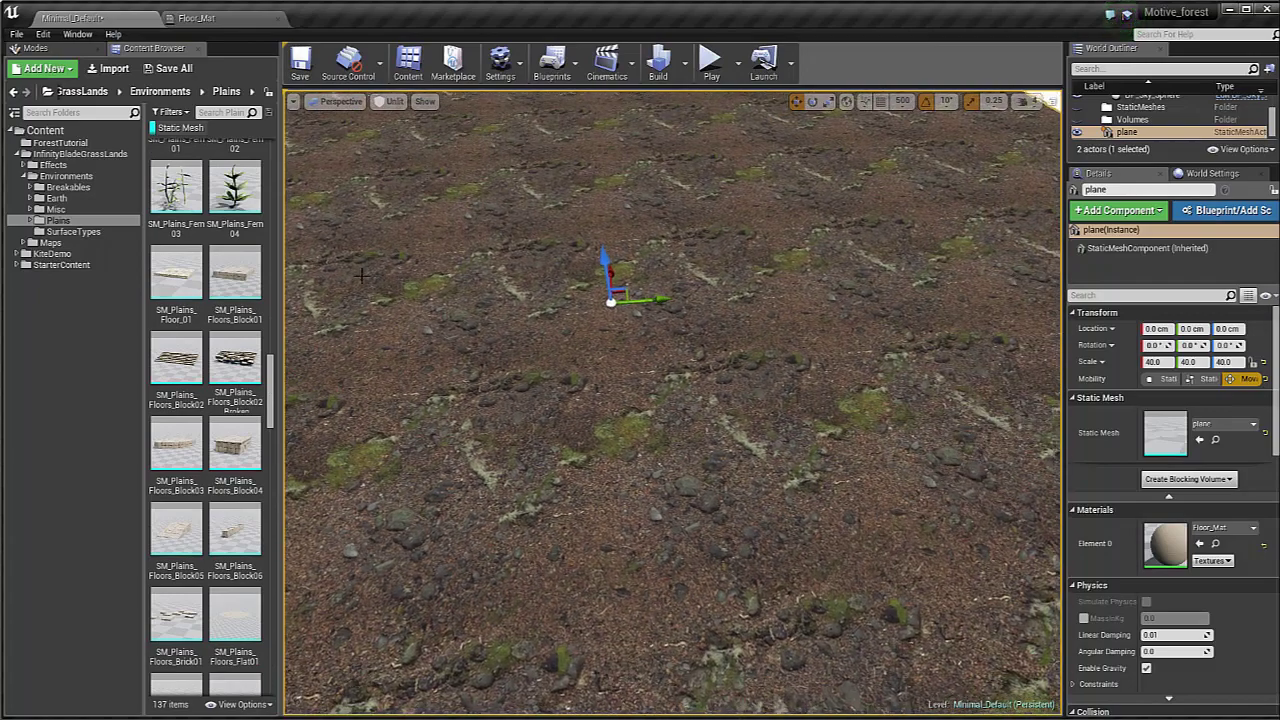
pyautogui.moveTo(226, 285); pyautogui.dragTo(592, 364)
pyautogui.scroll(-3, 592, 364)
pyautogui.moveTo(592, 364); pyautogui.dragTo(592, 405, button='right')
pyautogui.moveTo(655, 298); pyautogui.dragTo(680, 311)
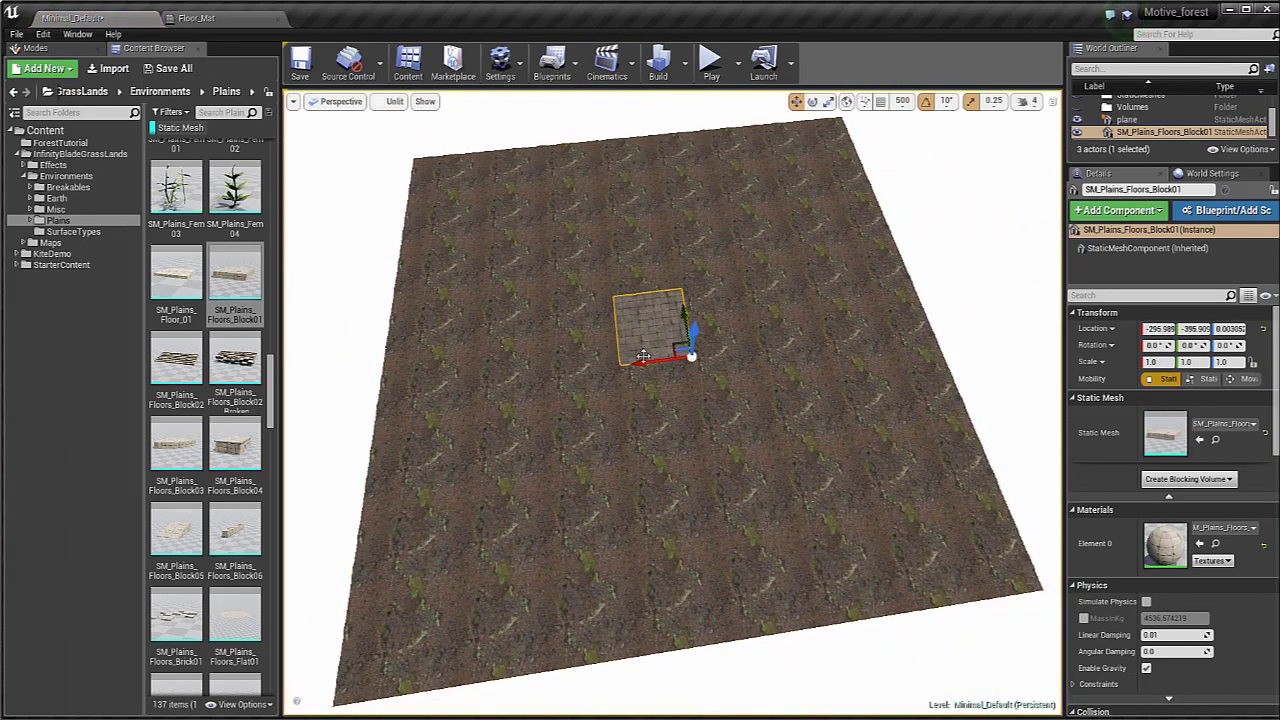
pyautogui.press('w')
pyautogui.moveTo(657, 360)
pyautogui.mouseDown(button='right')
pyautogui.moveTo(655, 372)
pyautogui.moveTo(655, 350)
pyautogui.mouseUp(button='right')
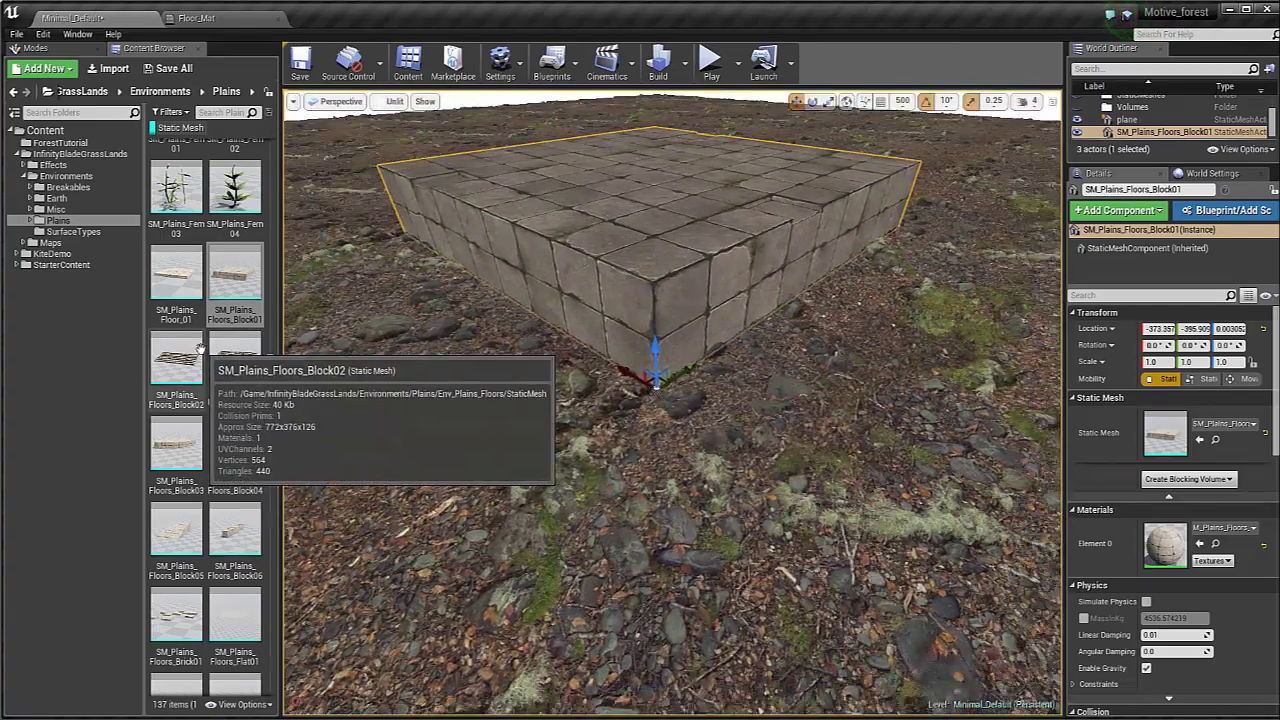
# Step: Place SM_Plains_Floors_Block02 beside the first block's corner, at about X -392, Y -563, and rotate it 90° about the vertical axis
pyautogui.moveTo(232, 366); pyautogui.dragTo(598, 423)
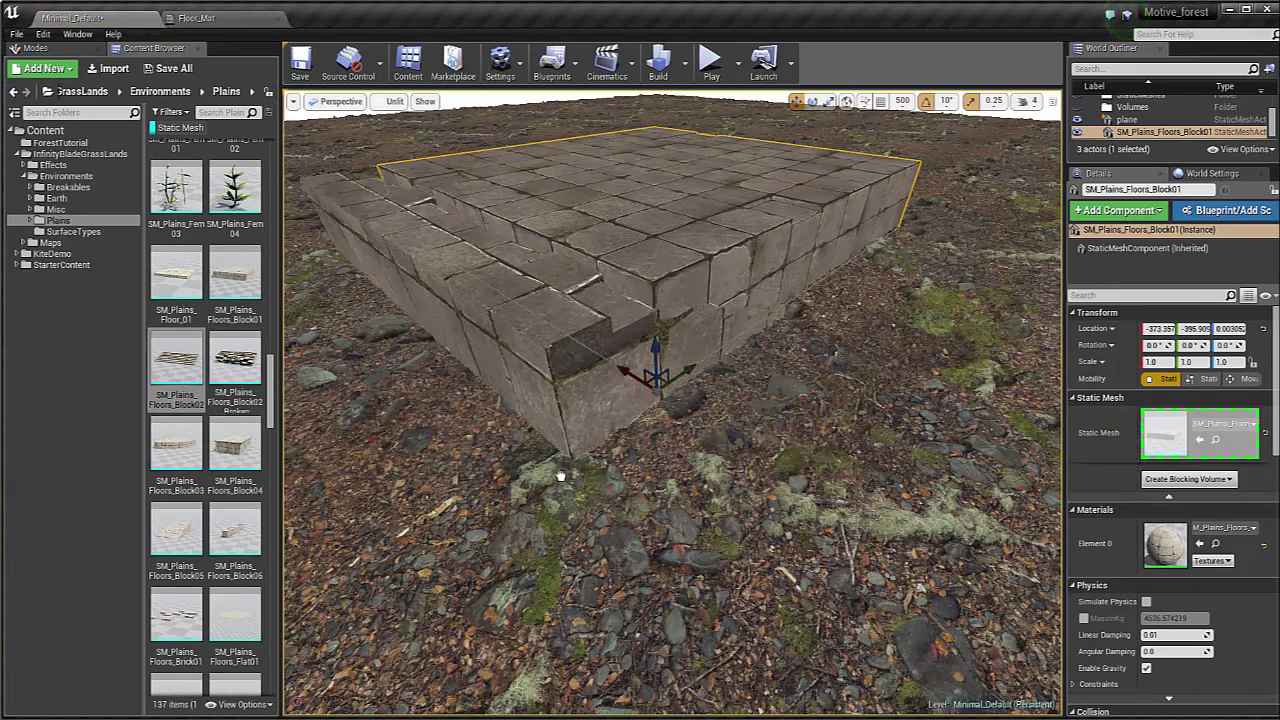
pyautogui.moveTo(561, 476); pyautogui.dragTo(600, 440)
pyautogui.moveTo(614, 428); pyautogui.dragTo(614, 428, button='right')
pyautogui.press('e')
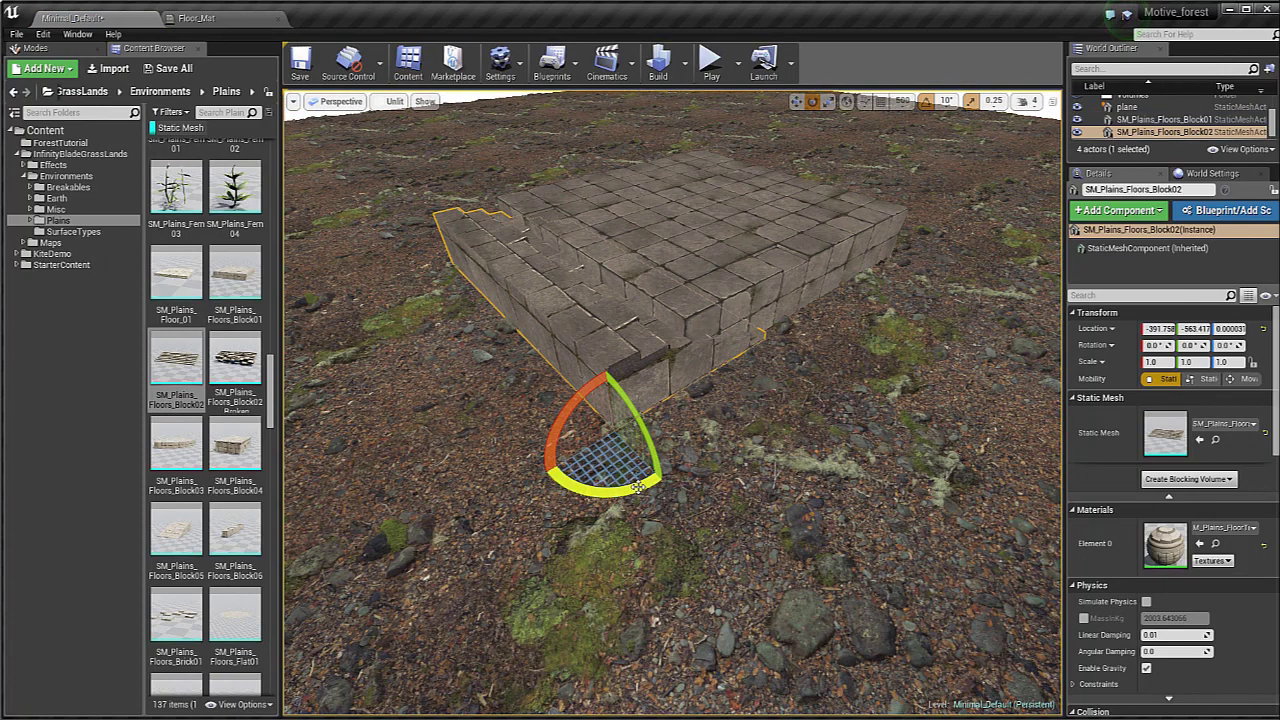
pyautogui.moveTo(637, 487); pyautogui.dragTo(600, 372)
pyautogui.hotkey('ctrl', 'z')
pyautogui.moveTo(638, 487); pyautogui.dragTo(548, 490)
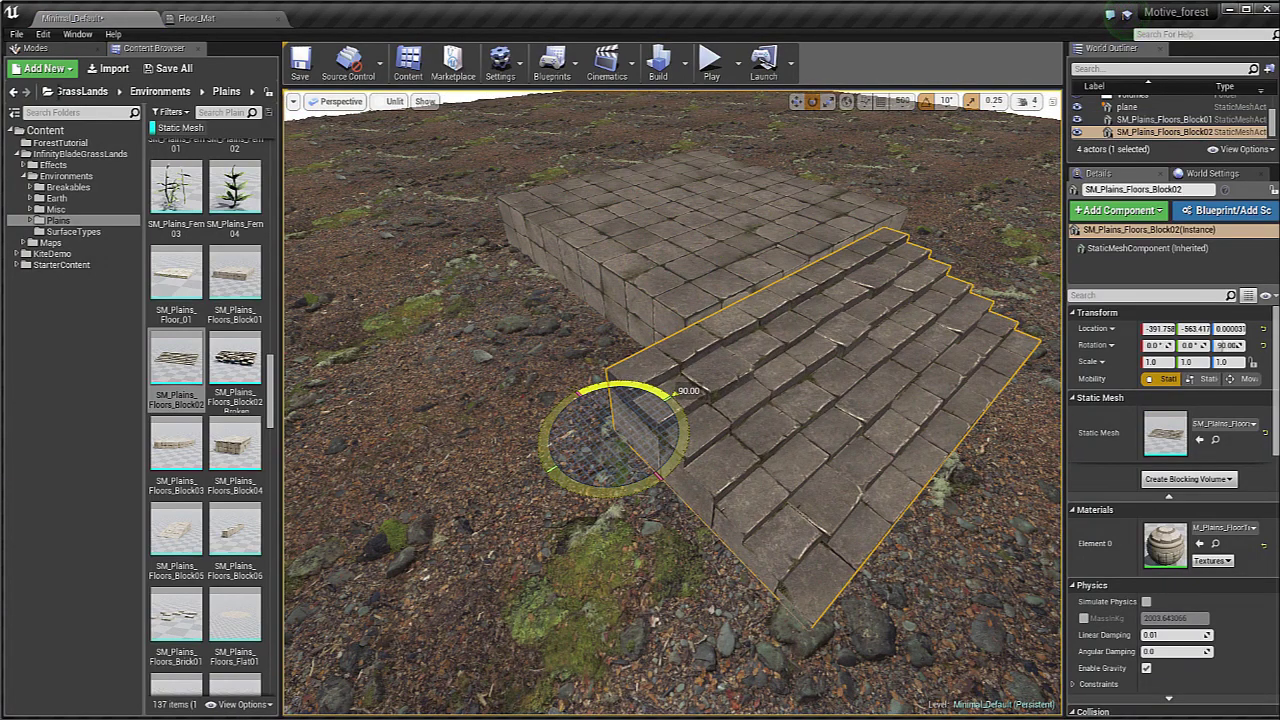
pyautogui.moveTo(692, 234); pyautogui.dragTo(745, 270, button='right')
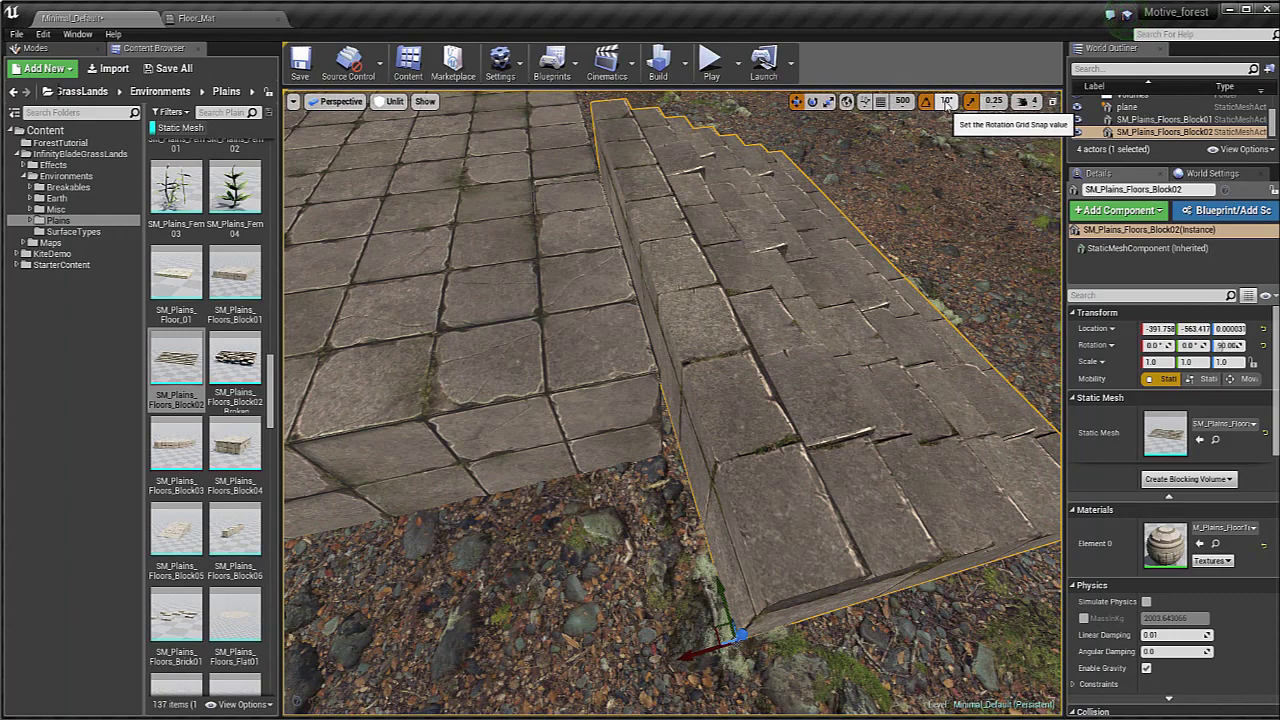
pyautogui.click(946, 102)
pyautogui.click(945, 64)
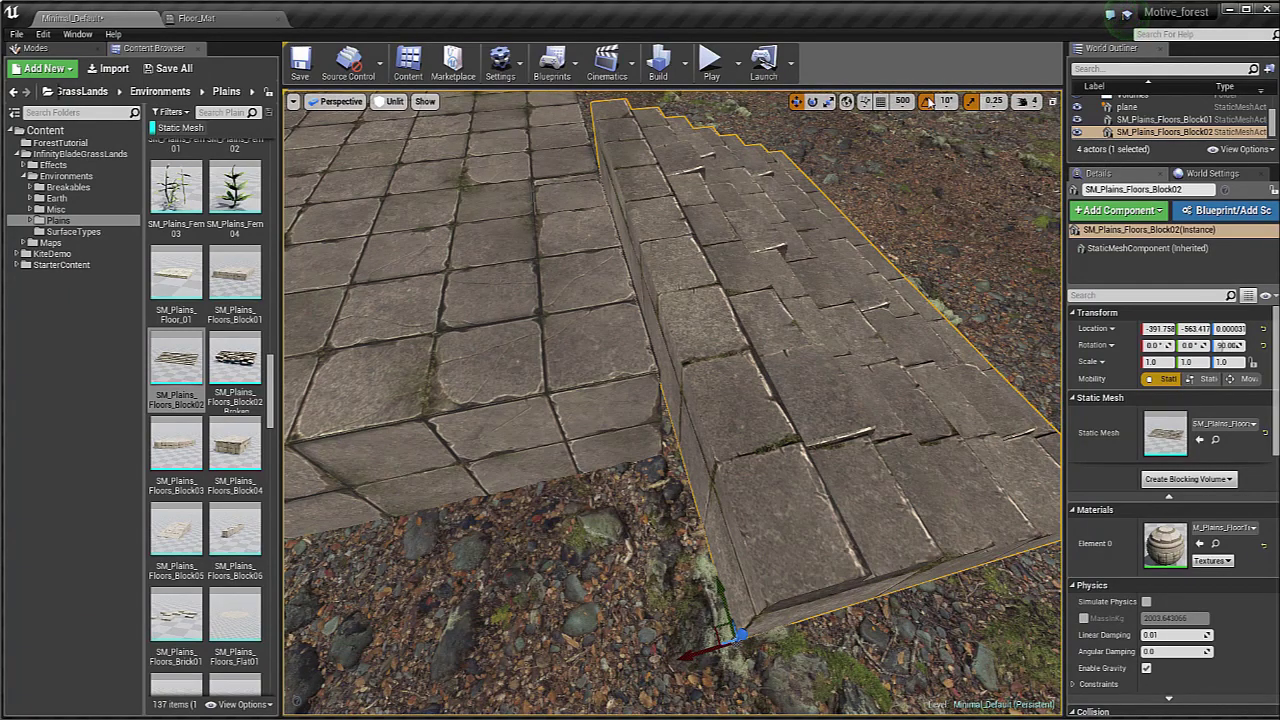
pyautogui.moveTo(710, 615); pyautogui.dragTo(772, 492)
pyautogui.hotkey('ctrl', 'z')
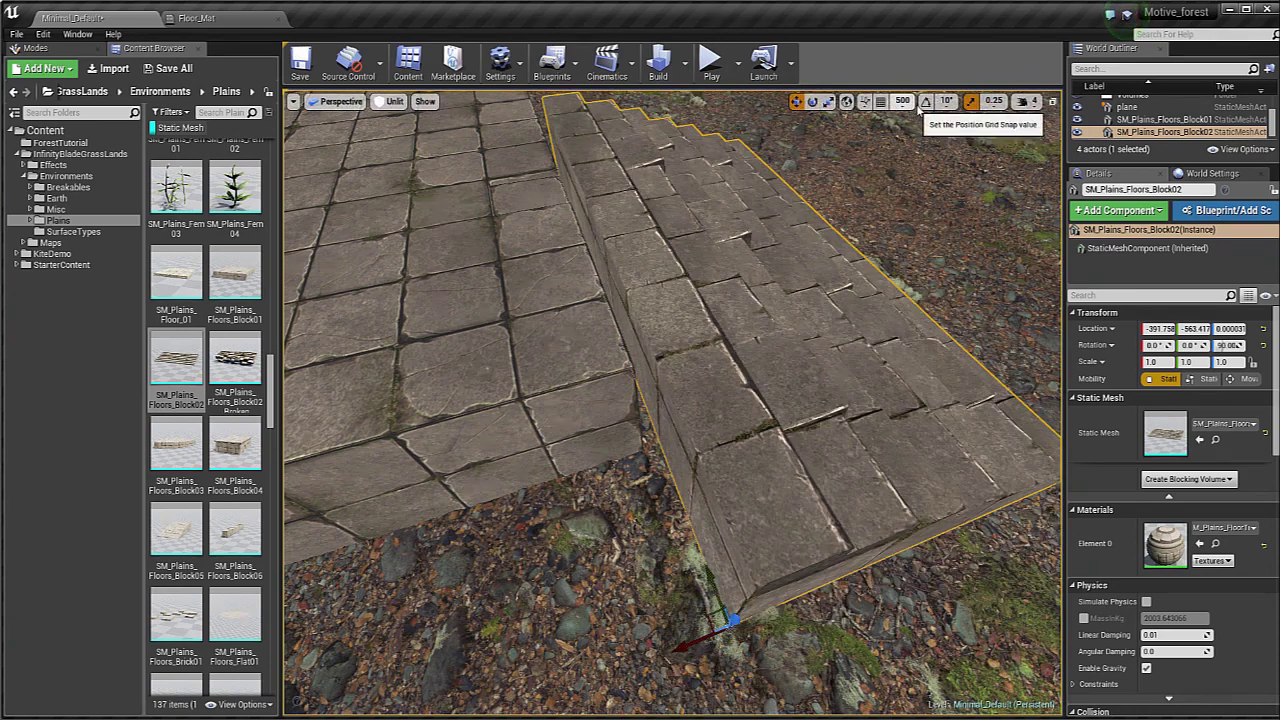
pyautogui.click(923, 106)
# Step: Move the rotated Block02 steps flush against the side of the Block01 platform, at about X -370, Y -394
pyautogui.moveTo(860, 300); pyautogui.dragTo(970, 352, button='right')
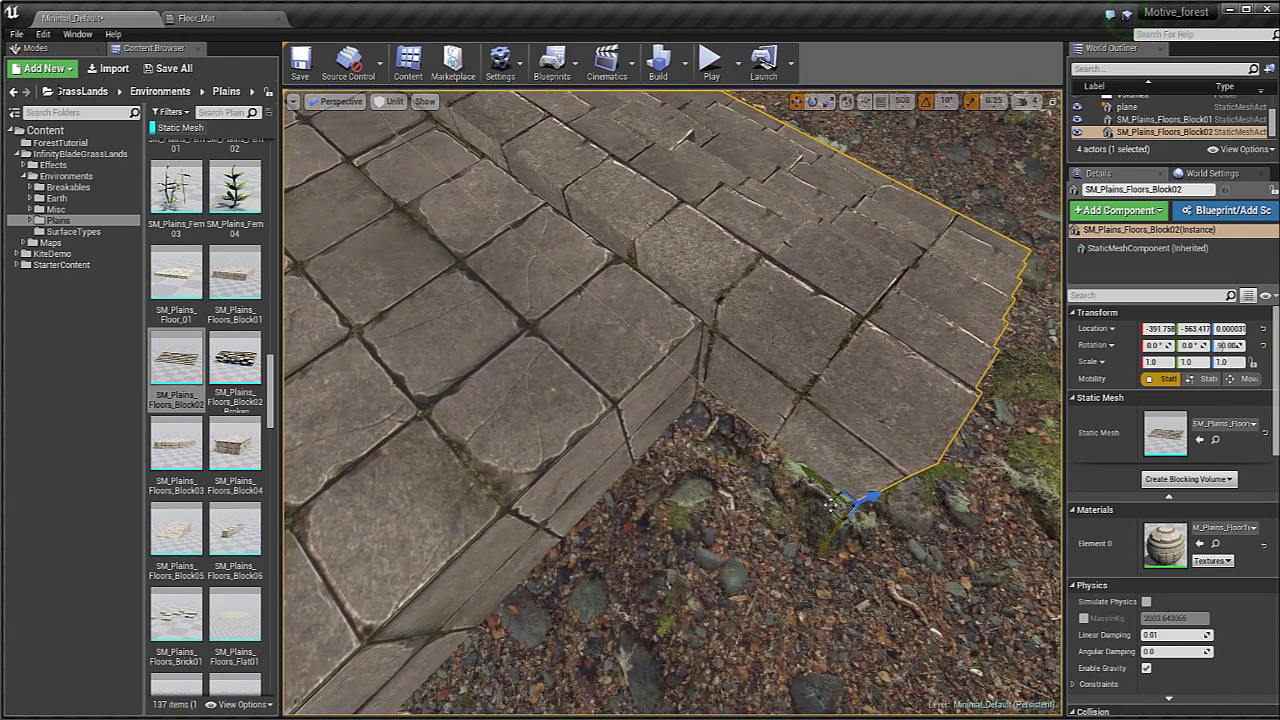
pyautogui.moveTo(840, 498); pyautogui.dragTo(689, 394)
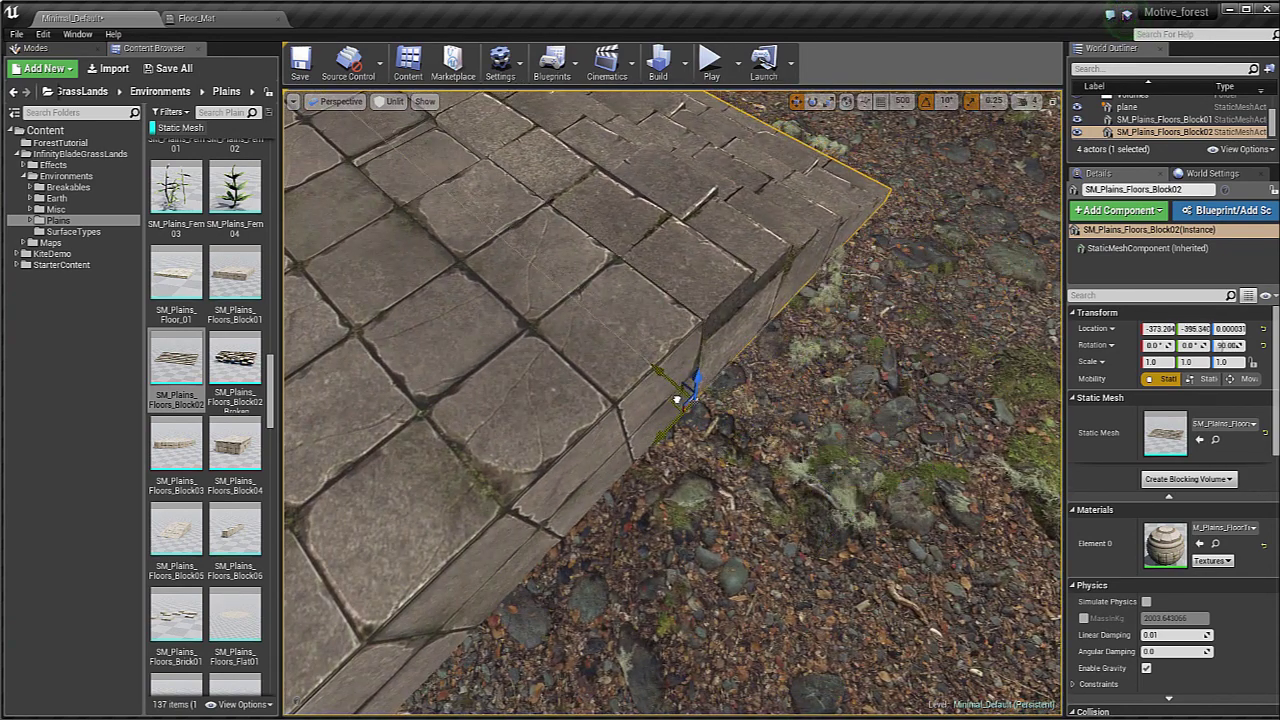
pyautogui.moveTo(669, 517)
pyautogui.mouseDown(button='right')
pyautogui.moveTo(625, 465)
pyautogui.moveTo(669, 517)
pyautogui.mouseUp(button='right')
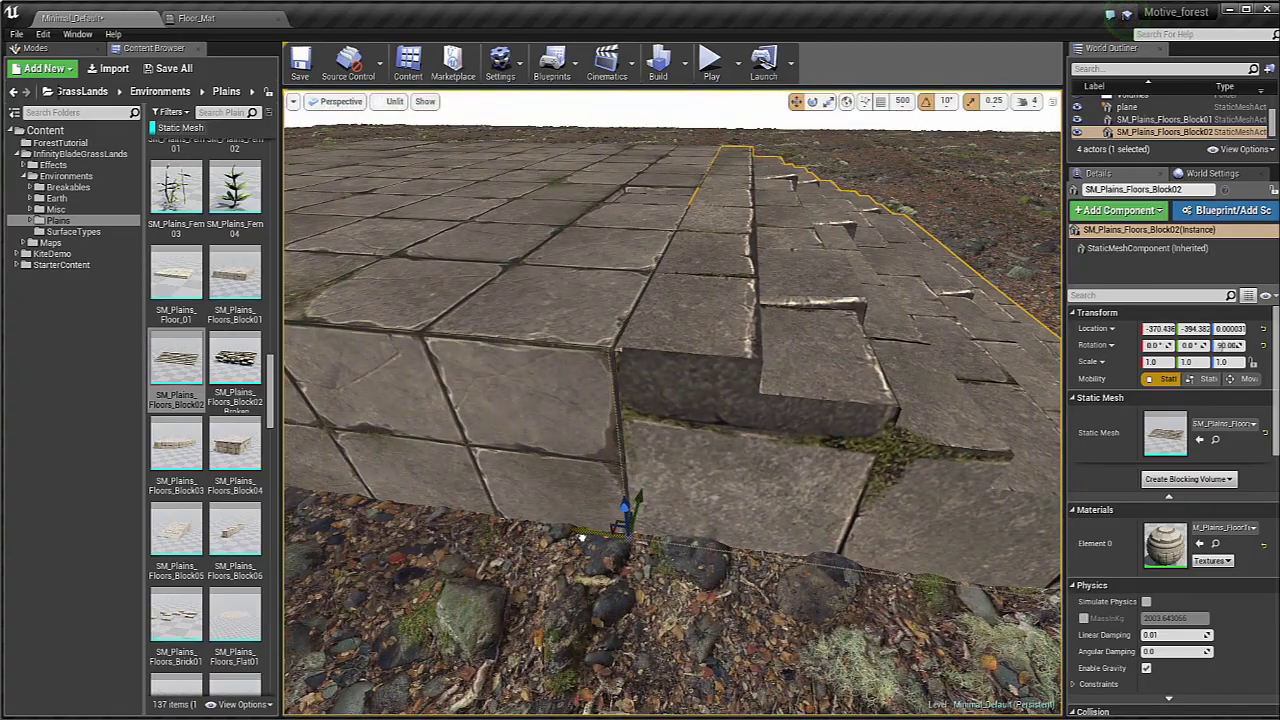
pyautogui.moveTo(582, 538); pyautogui.dragTo(655, 528, button='right')
# Step: Fit a duplicate of the Block02 steps, turned another -90°, against the platform's adjacent side at about X -371, Y 374
pyautogui.moveTo(744, 450); pyautogui.dragTo(746, 444, button='right')
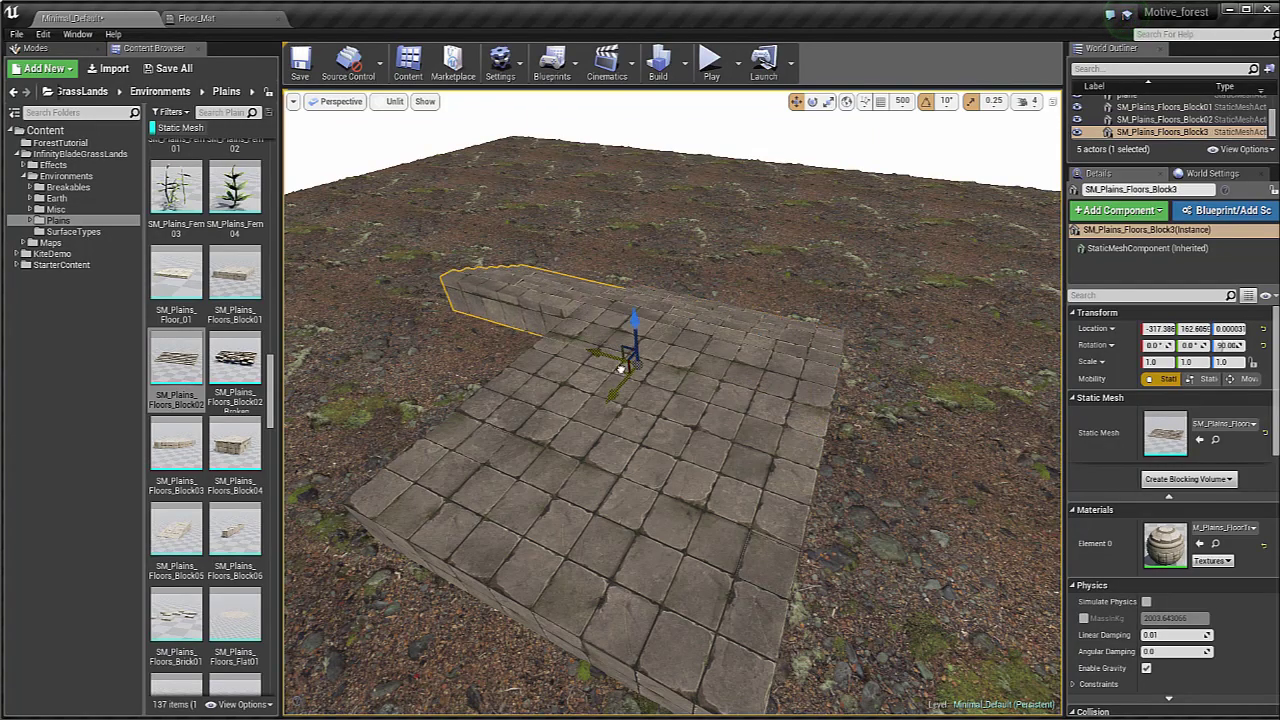
pyautogui.moveTo(744, 356); pyautogui.dragTo(733, 360, button='right')
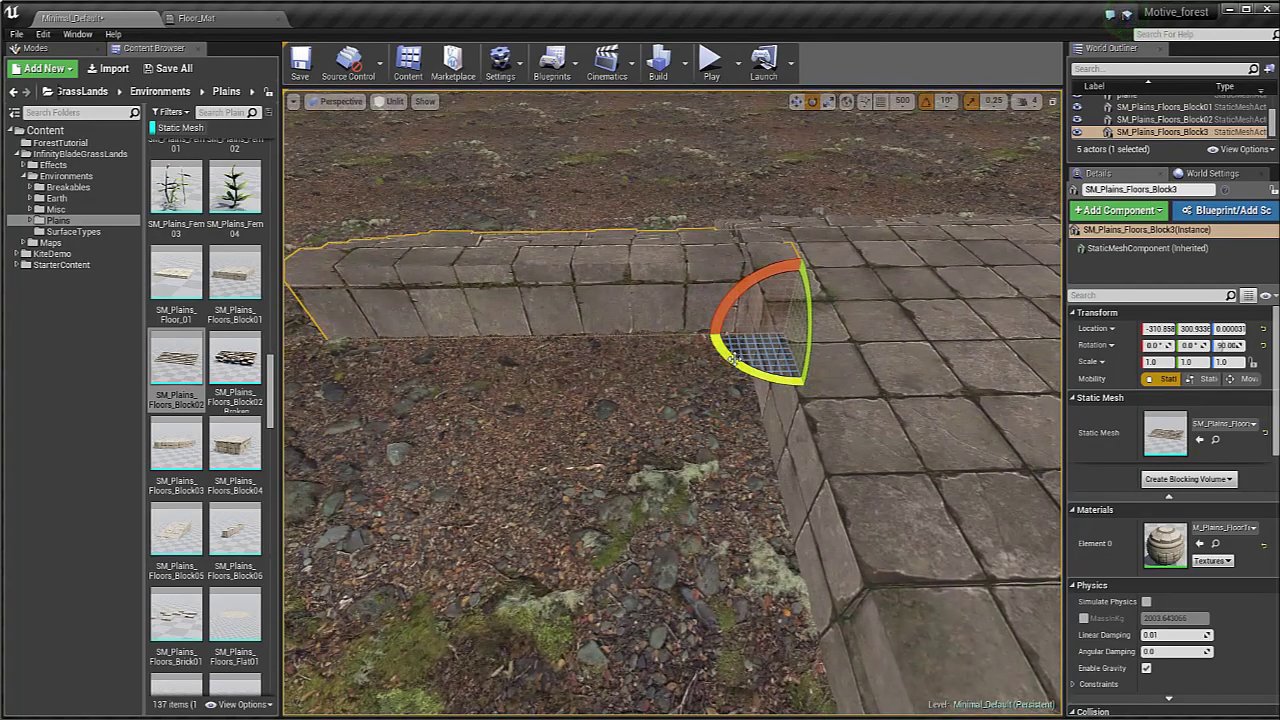
pyautogui.moveTo(805, 386); pyautogui.dragTo(866, 352)
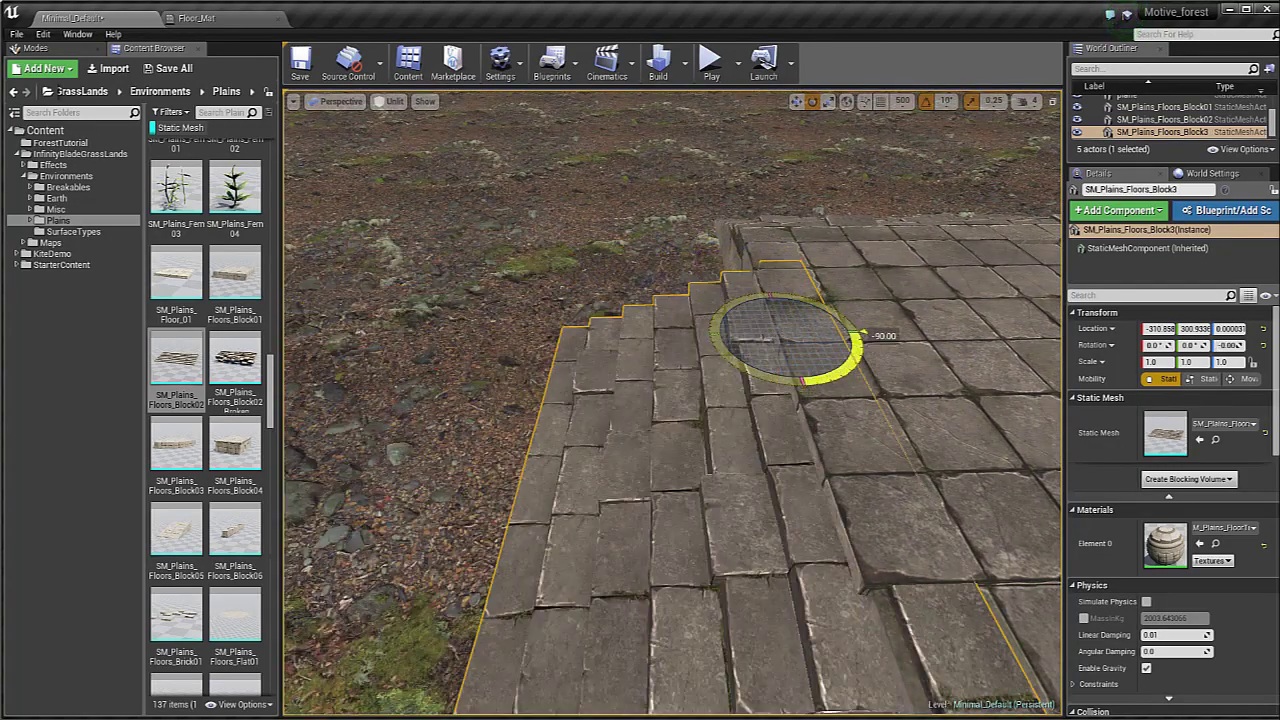
pyautogui.moveTo(408, 345); pyautogui.dragTo(408, 345, button='right')
pyautogui.press('w')
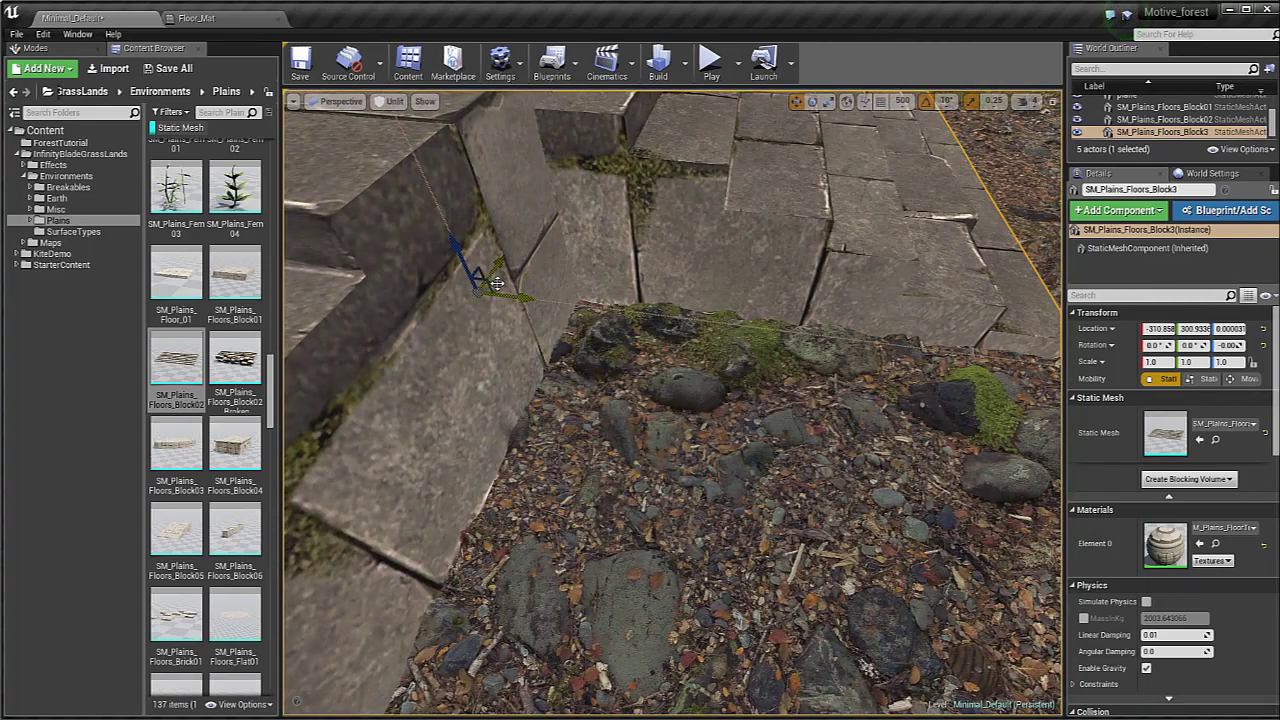
pyautogui.moveTo(557, 344); pyautogui.dragTo(565, 365)
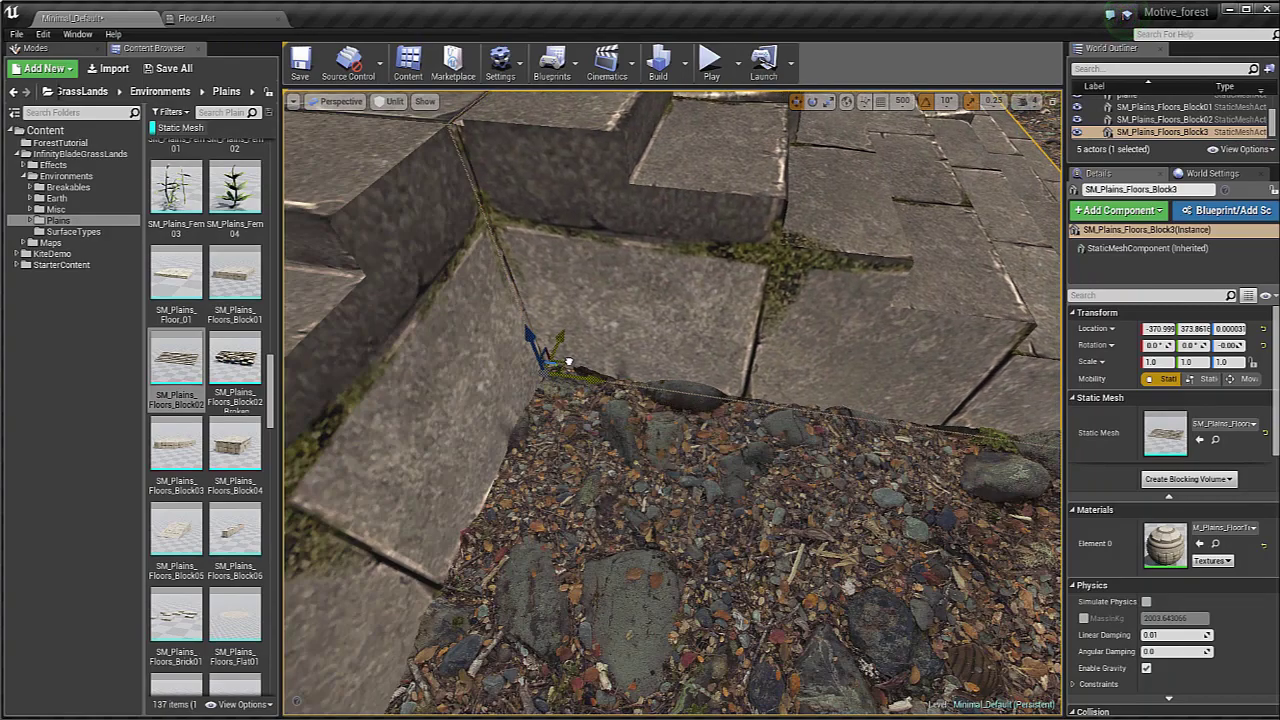
# Step: Fit a second duplicate of the steps, turned to -90°, against the platform's third side at about X 397, Y 374
pyautogui.moveTo(541, 376); pyautogui.dragTo(541, 376, button='right')
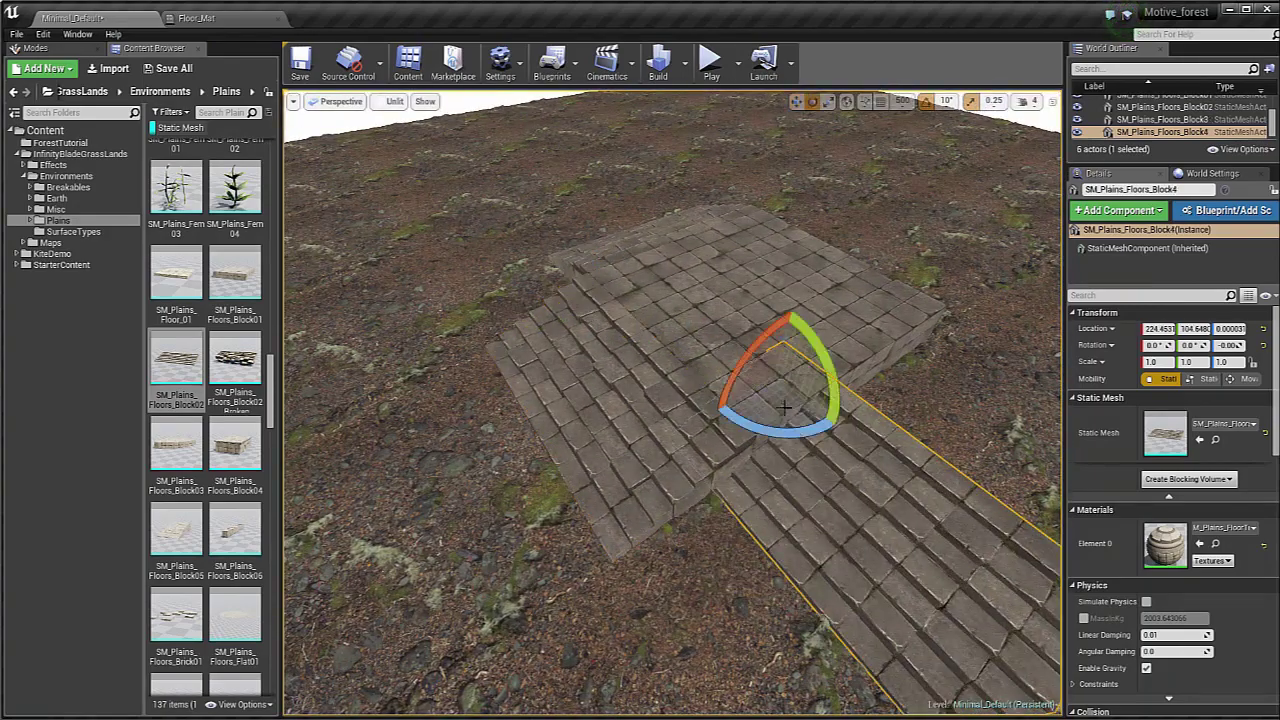
pyautogui.moveTo(848, 373); pyautogui.dragTo(828, 342)
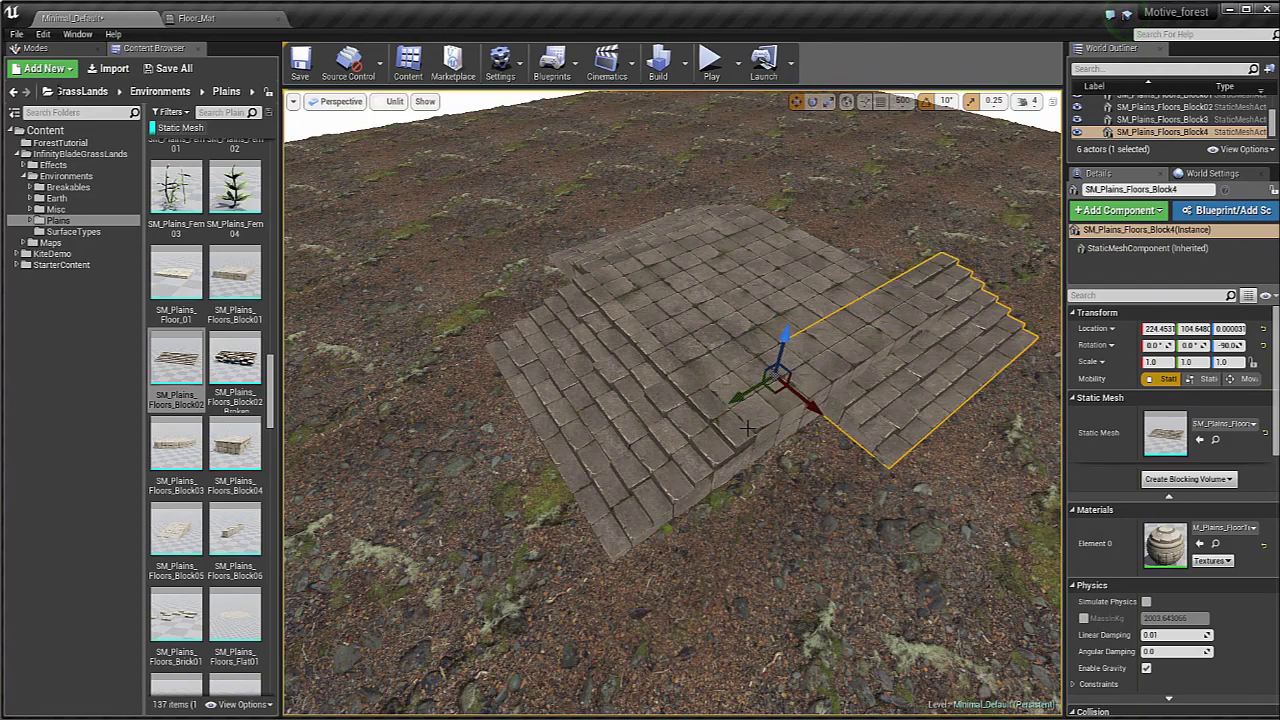
pyautogui.moveTo(748, 428); pyautogui.dragTo(748, 428, button='right')
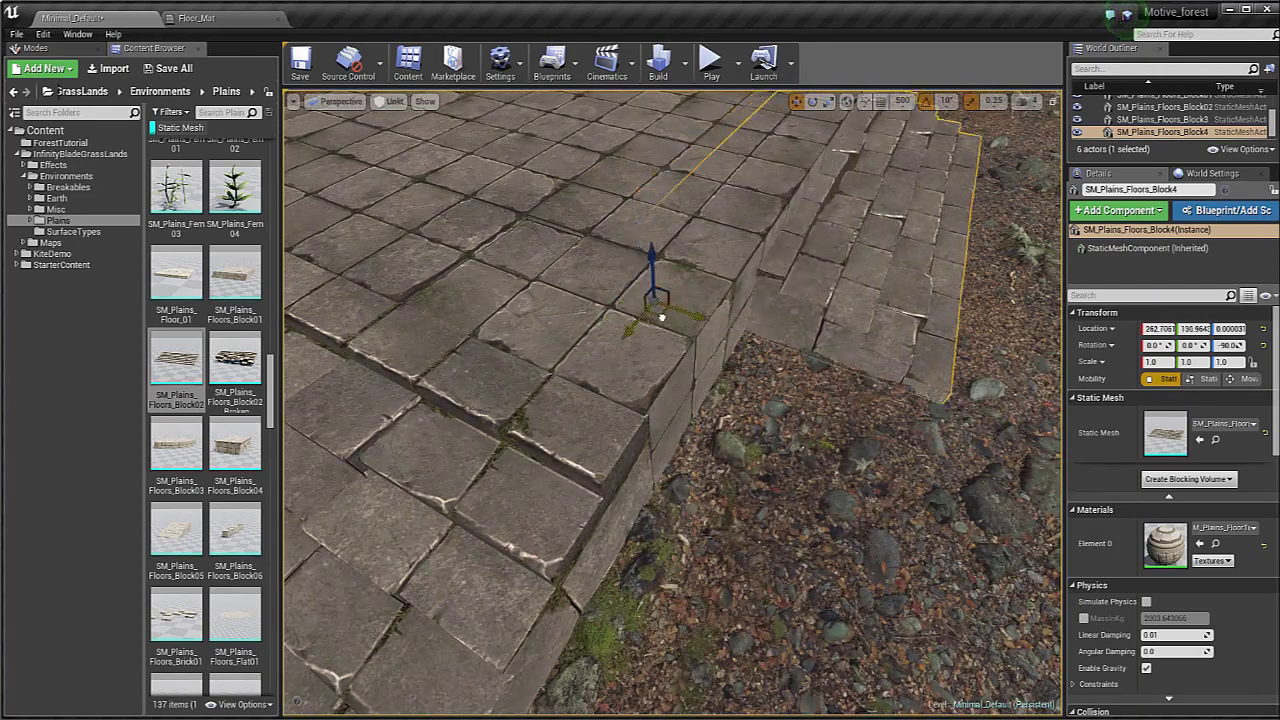
pyautogui.moveTo(661, 317); pyautogui.dragTo(688, 503)
pyautogui.moveTo(662, 525); pyautogui.dragTo(662, 525, button='right')
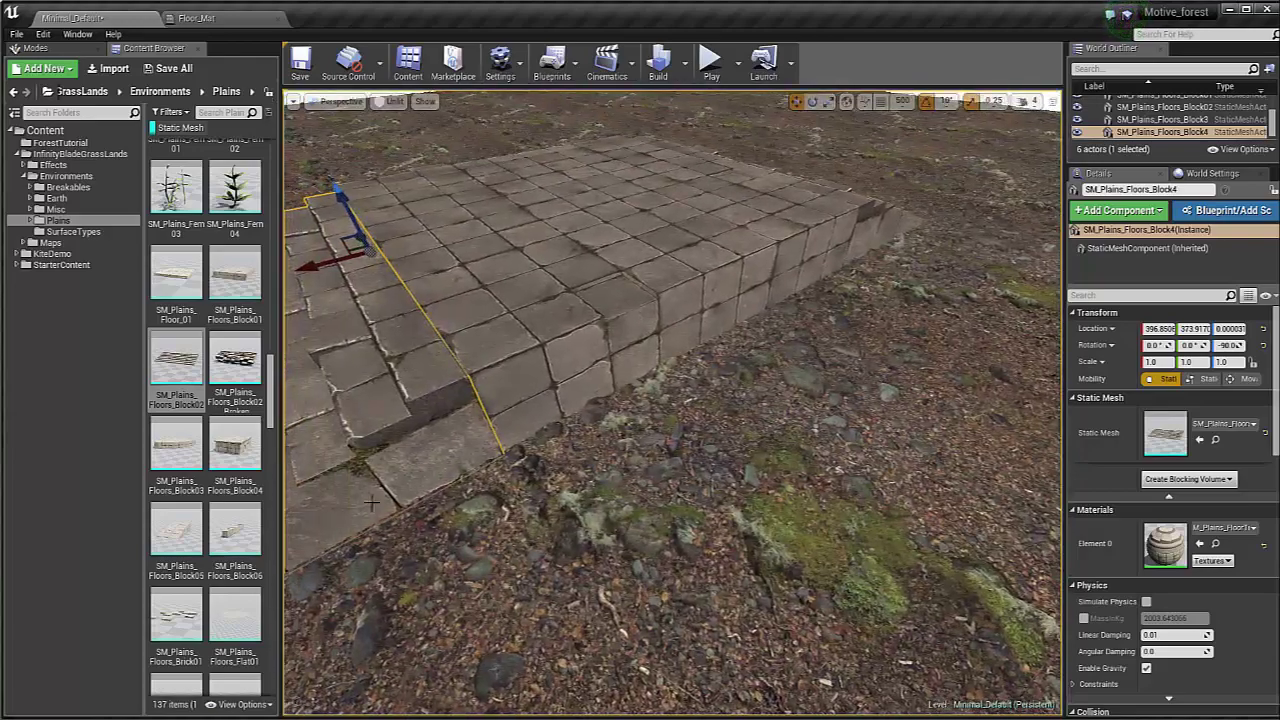
# Step: Place SM_Plains_Floors_Block02_Broken by the platform's remaining open side and rotate it to about -180° around the vertical axis
pyautogui.moveTo(221, 341); pyautogui.dragTo(822, 458)
pyautogui.press('e')
pyautogui.moveTo(893, 372); pyautogui.dragTo(893, 372, button='right')
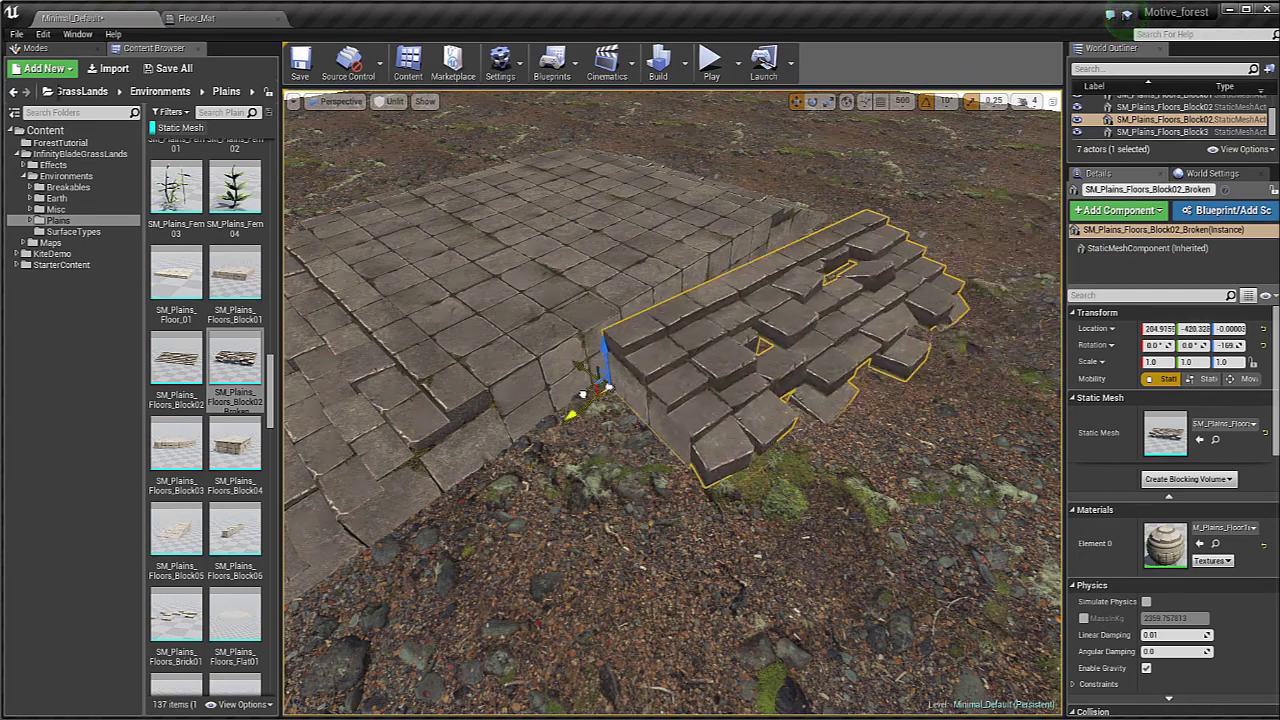
pyautogui.moveTo(582, 393); pyautogui.dragTo(509, 452)
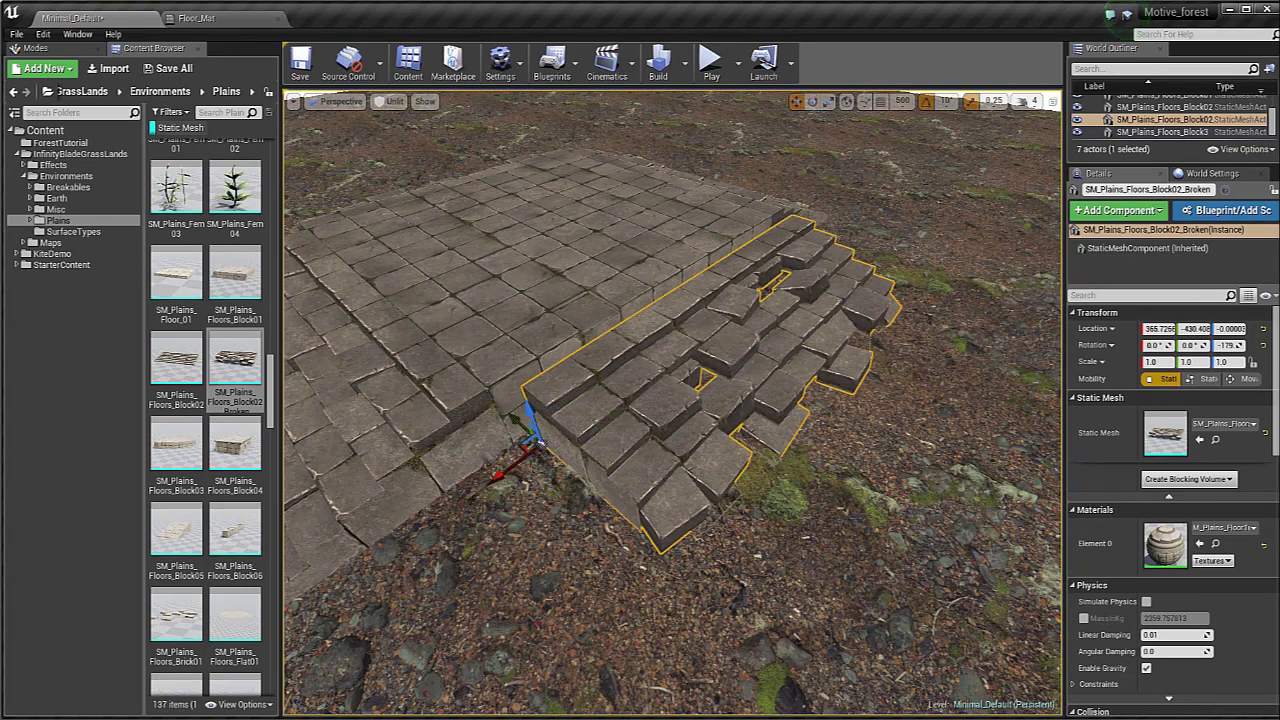
# Step: Align the broken steps with the platform's corner at about X 397, Y -393, and sink them to about Z -25
pyautogui.moveTo(648, 491); pyautogui.dragTo(648, 491, button='right')
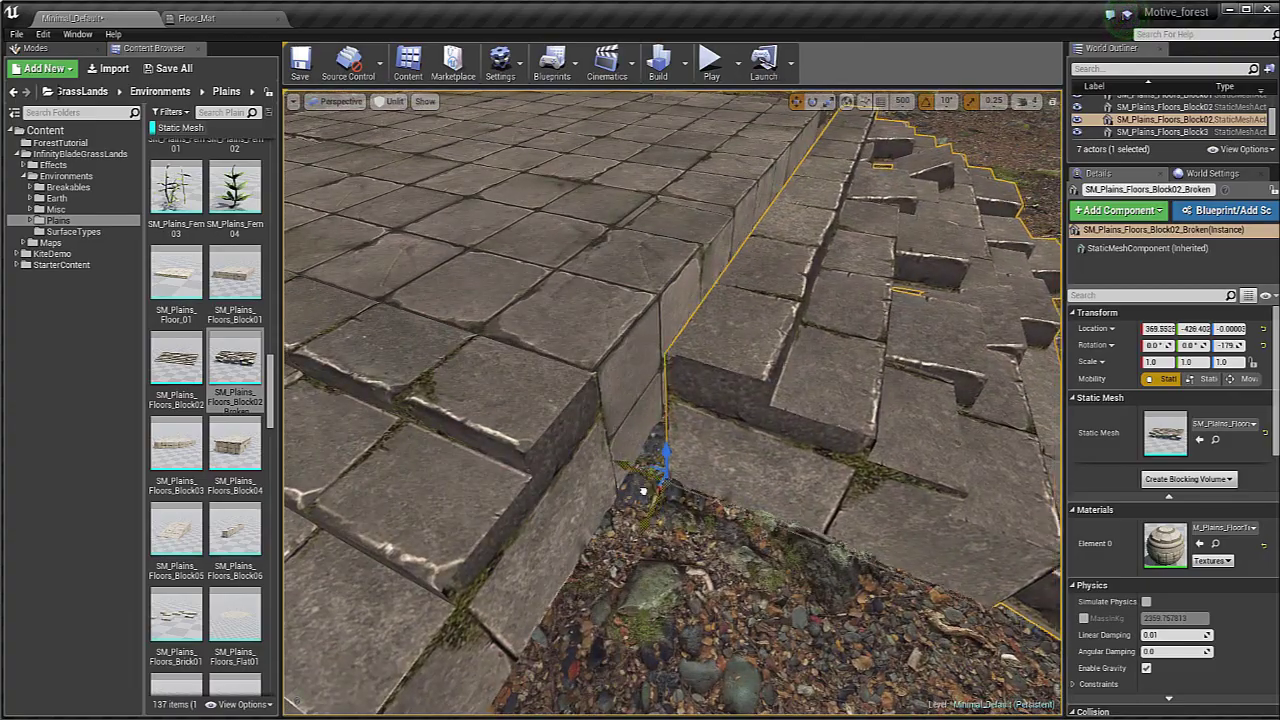
pyautogui.moveTo(643, 491); pyautogui.dragTo(589, 517)
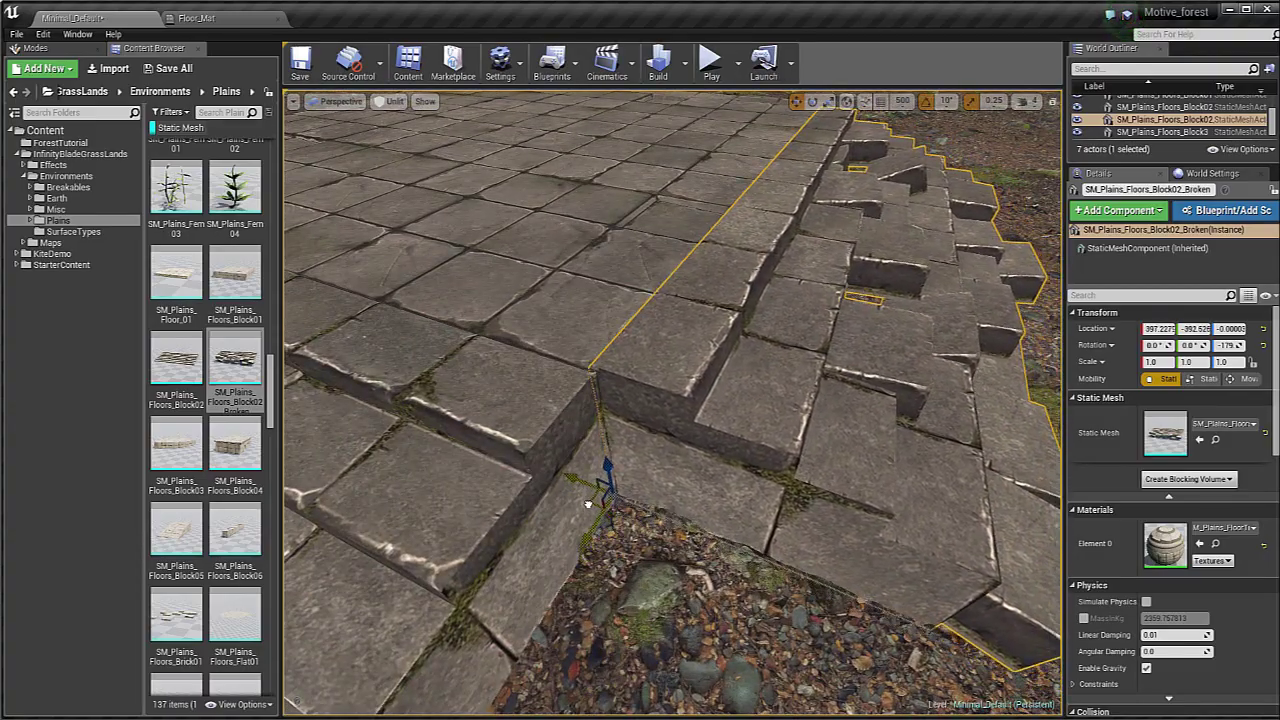
pyautogui.moveTo(589, 503); pyautogui.dragTo(589, 503, button='right')
pyautogui.moveTo(535, 428); pyautogui.dragTo(535, 428, button='right')
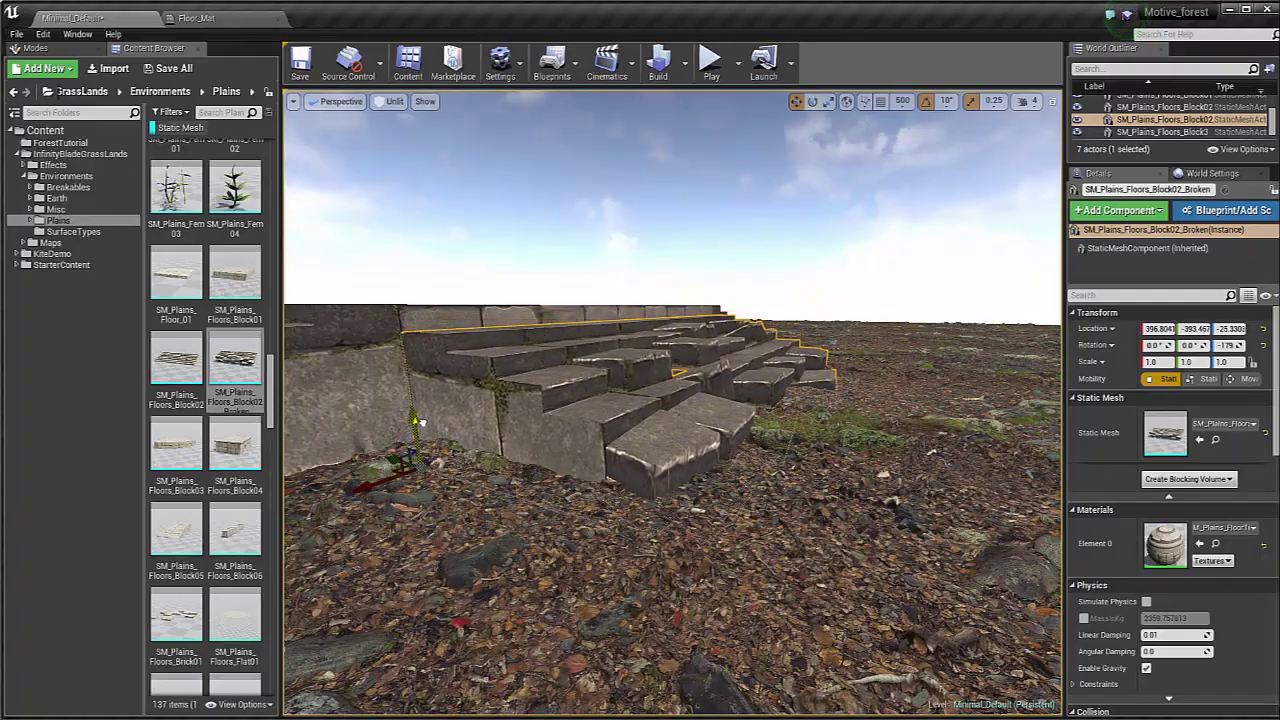
pyautogui.moveTo(535, 428); pyautogui.dragTo(535, 428, button='right')
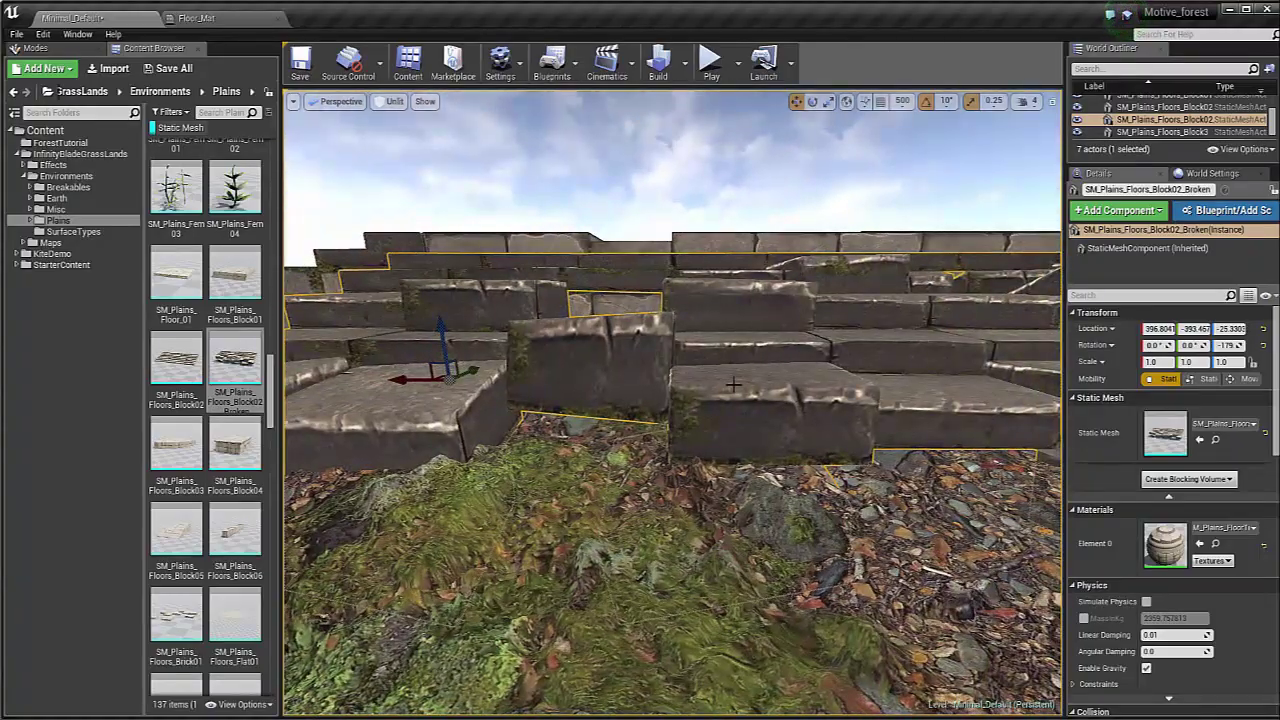
pyautogui.moveTo(805, 416); pyautogui.dragTo(805, 416, button='right')
# Step: Select the three intact Block02 stair pieces around the platform and lower them together to about Z -22
pyautogui.click(805, 416)
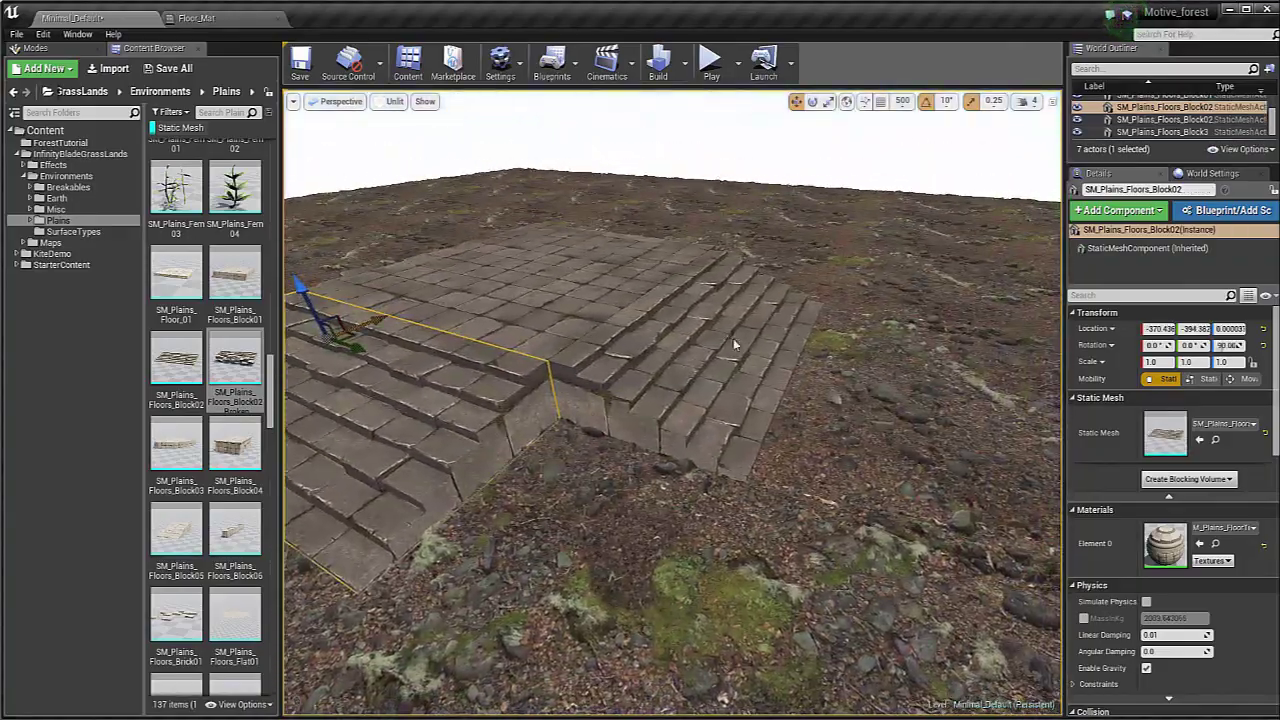
pyautogui.keyDown('ctrl'); pyautogui.click(735, 345); pyautogui.keyUp('ctrl')
pyautogui.moveTo(735, 345); pyautogui.dragTo(735, 345, button='right')
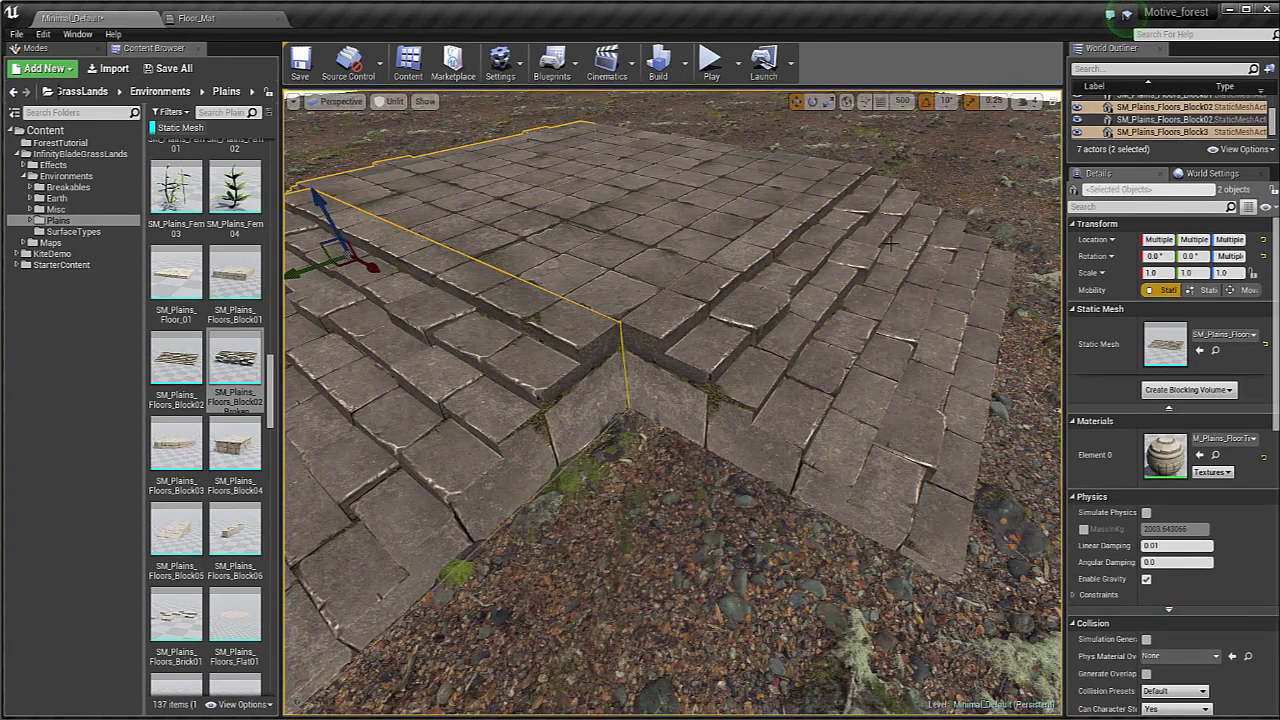
pyautogui.keyDown('ctrl'); pyautogui.click(890, 243); pyautogui.keyUp('ctrl')
pyautogui.moveTo(890, 243); pyautogui.dragTo(842, 227, button='right')
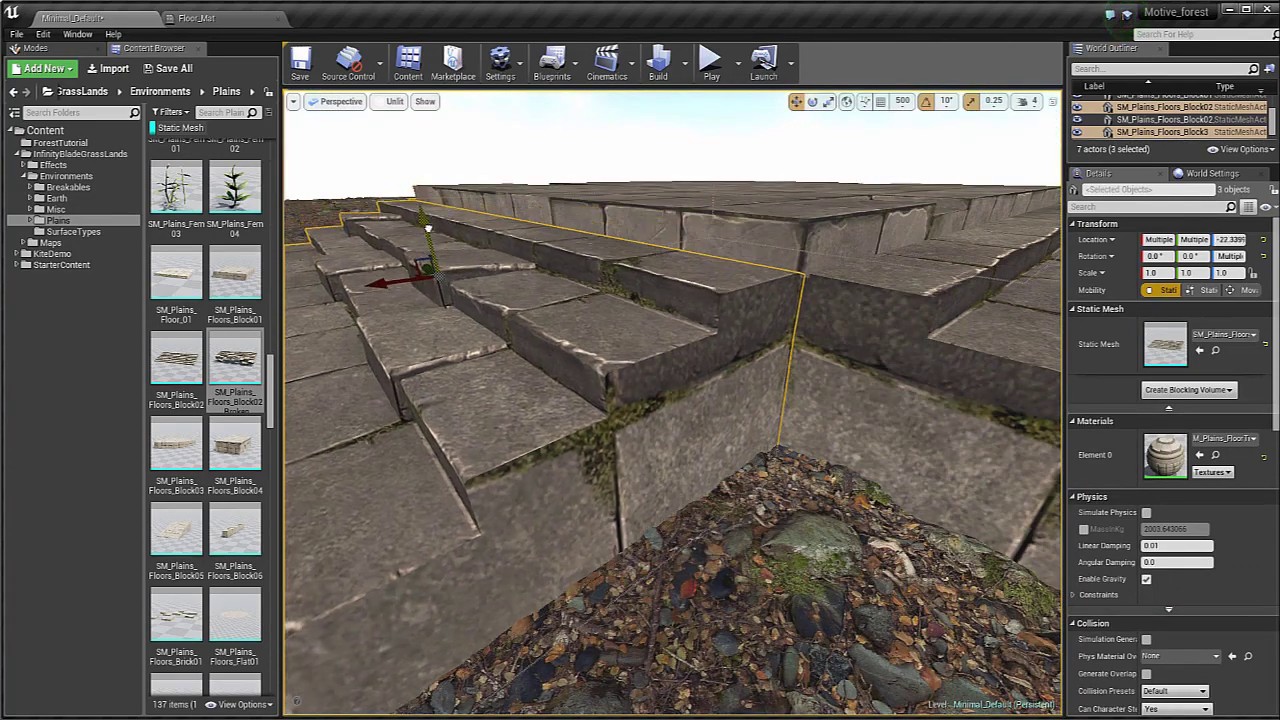
pyautogui.moveTo(713, 207); pyautogui.dragTo(713, 207, button='right')
pyautogui.press('s')
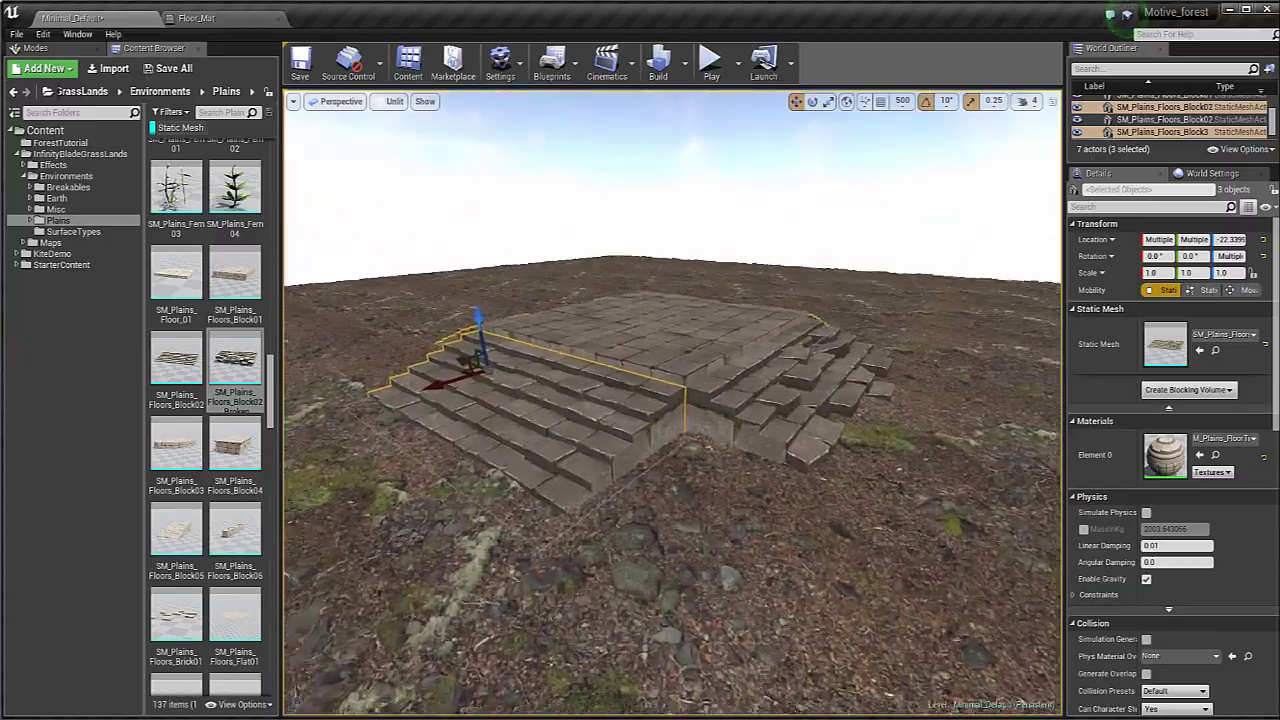
# Step: Inspect the assembled stone platform and its surrounding steps from several angles
pyautogui.click(529, 163)
pyautogui.press('a')
pyautogui.moveTo(531, 171); pyautogui.dragTo(531, 171, button='right')
pyautogui.press('d')
pyautogui.press('s')
pyautogui.press('w')
pyautogui.press('s')
pyautogui.press('w')
pyautogui.press('s')
pyautogui.press('w')
pyautogui.press('s')
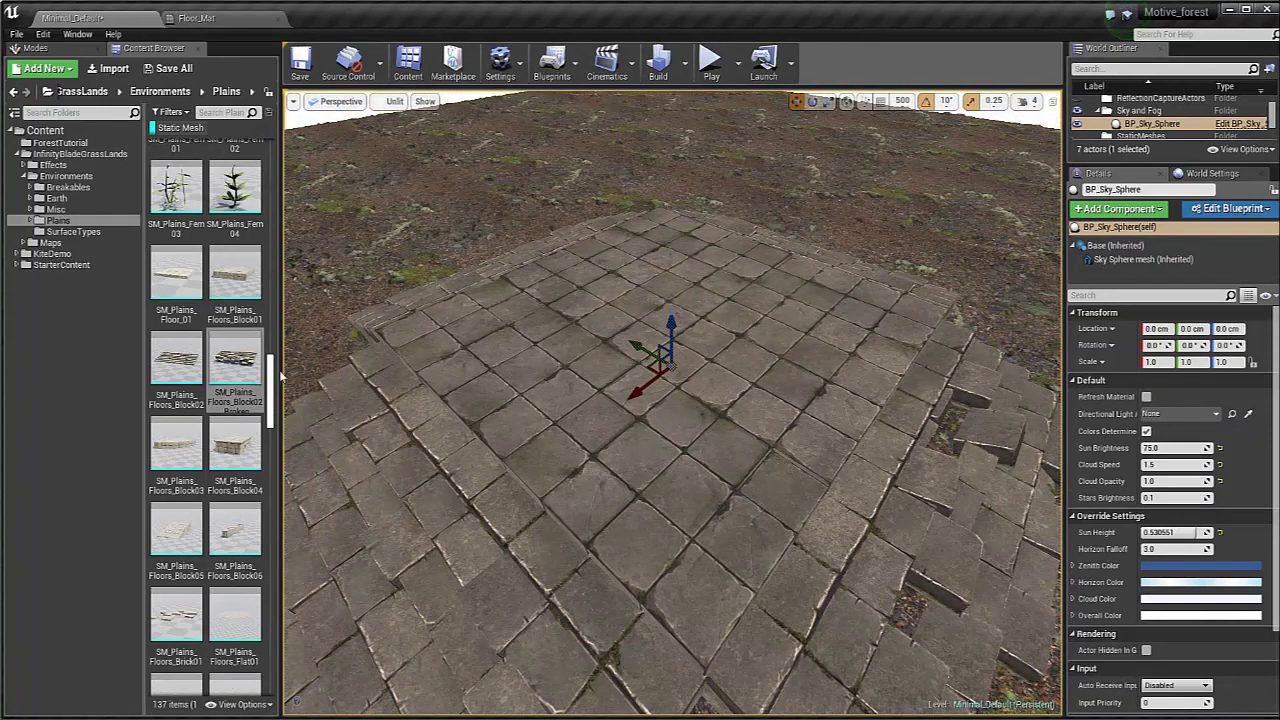
# Step: Place SM_Plains_Castle_Fountain_01 on top of the stone platform, undoing the surplus second copy
pyautogui.moveTo(272, 385); pyautogui.dragTo(276, 201)
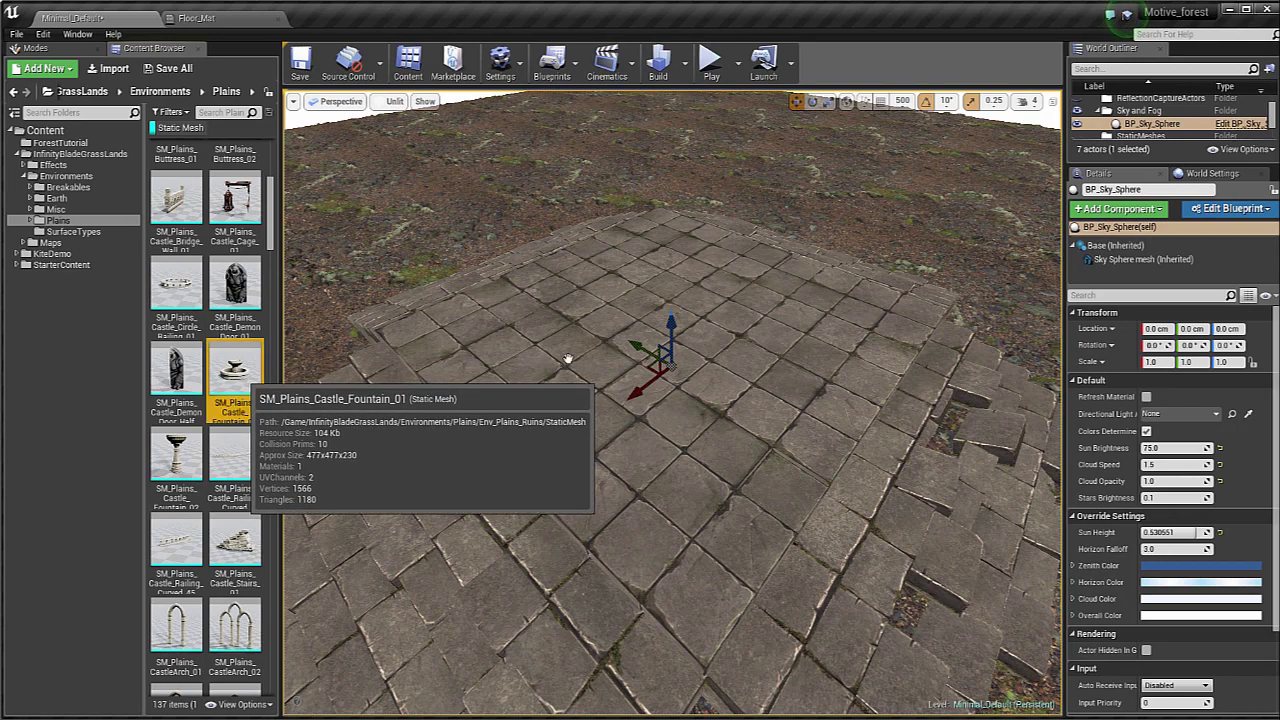
pyautogui.moveTo(567, 358); pyautogui.dragTo(627, 357)
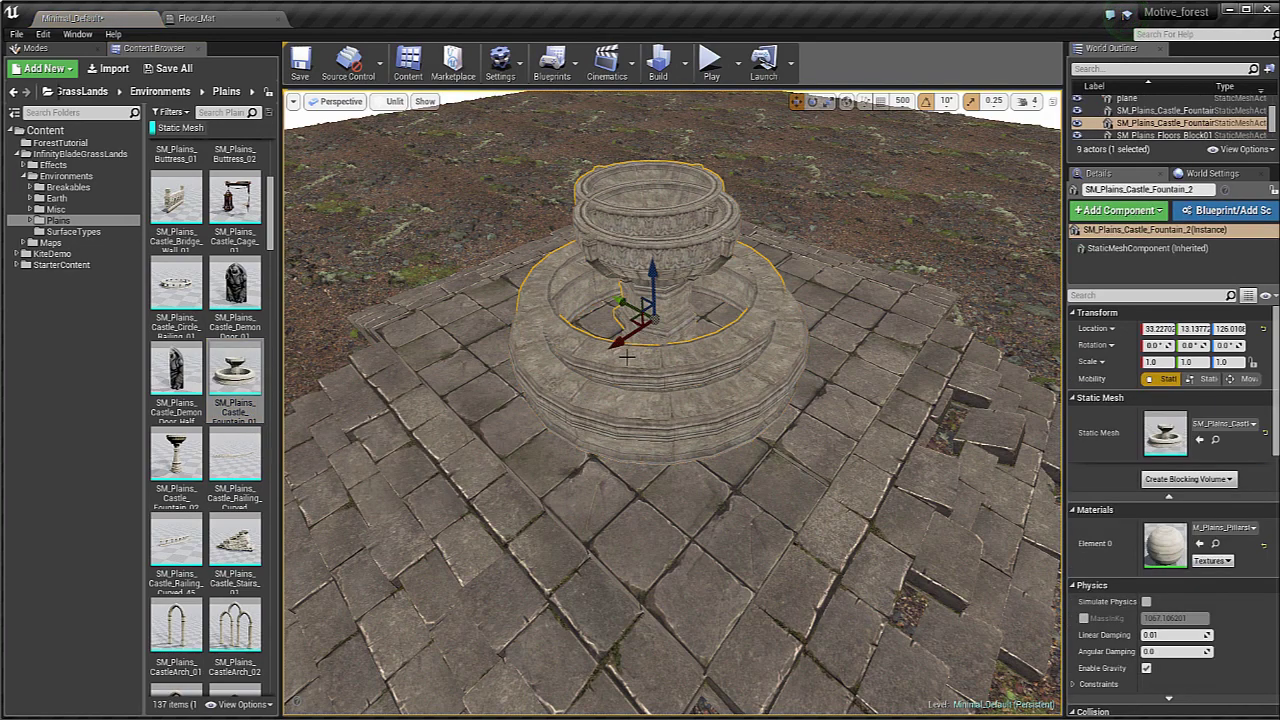
pyautogui.hotkey('ctrl', 'z')
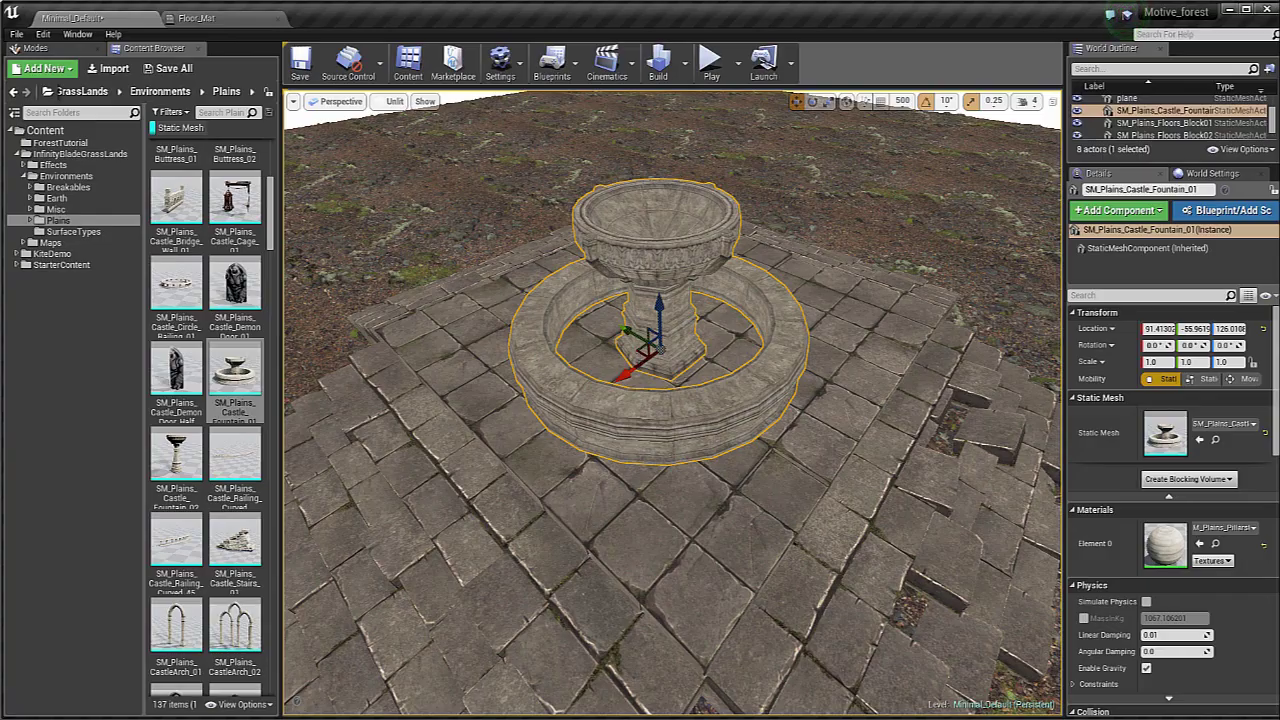
# Step: Centre the fountain on the stone platform at about X 7, Y 6
pyautogui.moveTo(640, 380); pyautogui.dragTo(830, 400, button='right')
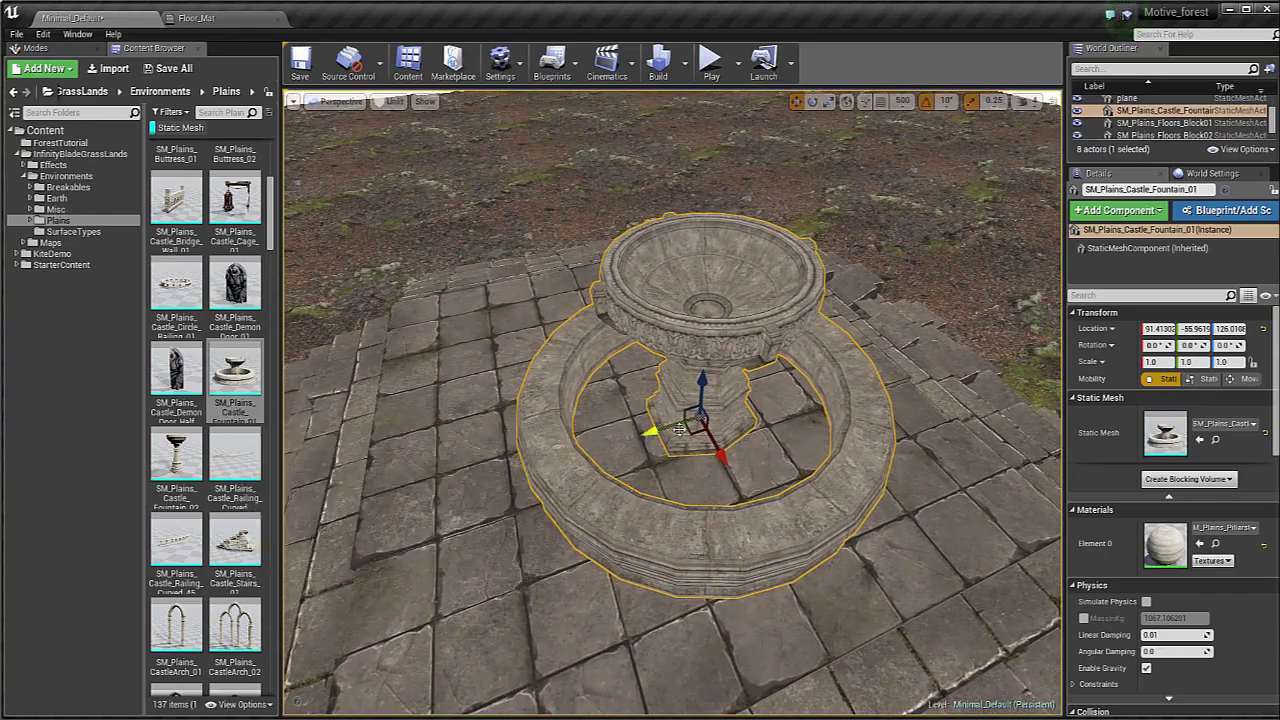
pyautogui.moveTo(692, 437); pyautogui.dragTo(643, 424)
pyautogui.moveTo(643, 424); pyautogui.dragTo(700, 430, button='right')
pyautogui.moveTo(668, 395); pyautogui.dragTo(656, 404)
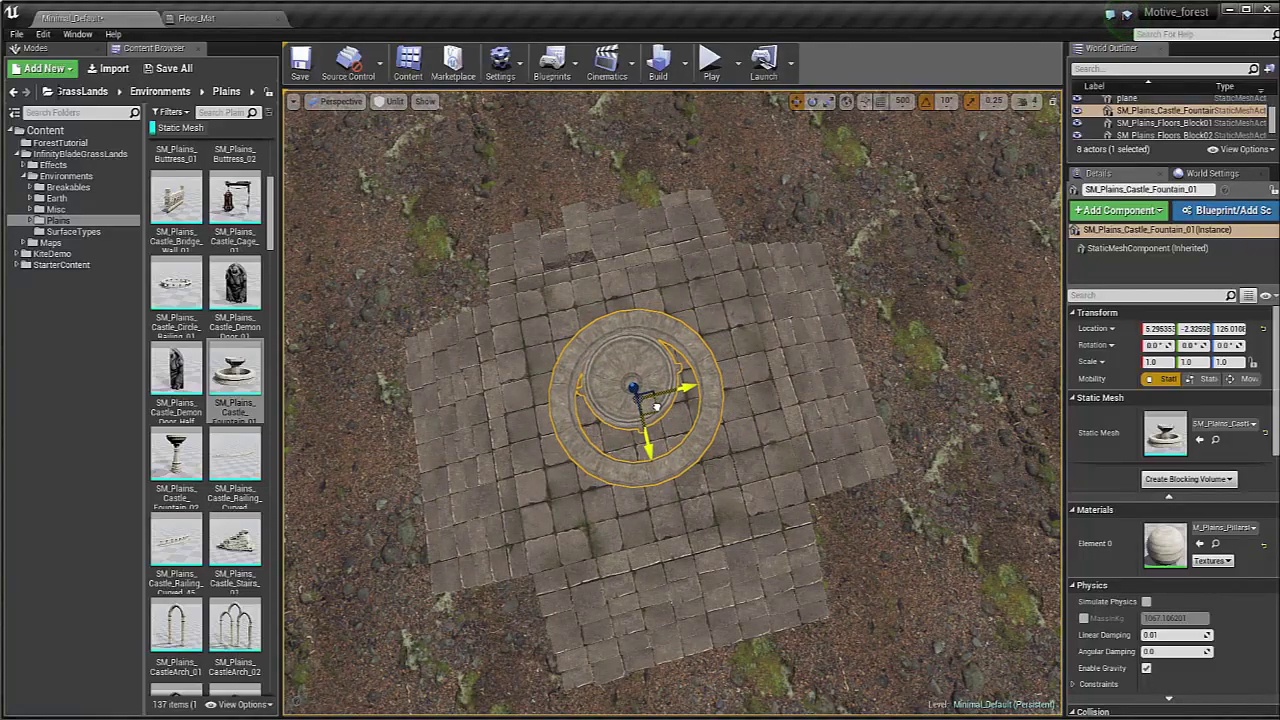
pyautogui.moveTo(658, 409); pyautogui.dragTo(650, 288, button='right')
# Step: Try SM_Plains_CastleArch_02 at the platform's corner at about X 358, Y -286, and delete it
pyautogui.scroll(-1, 233, 458)
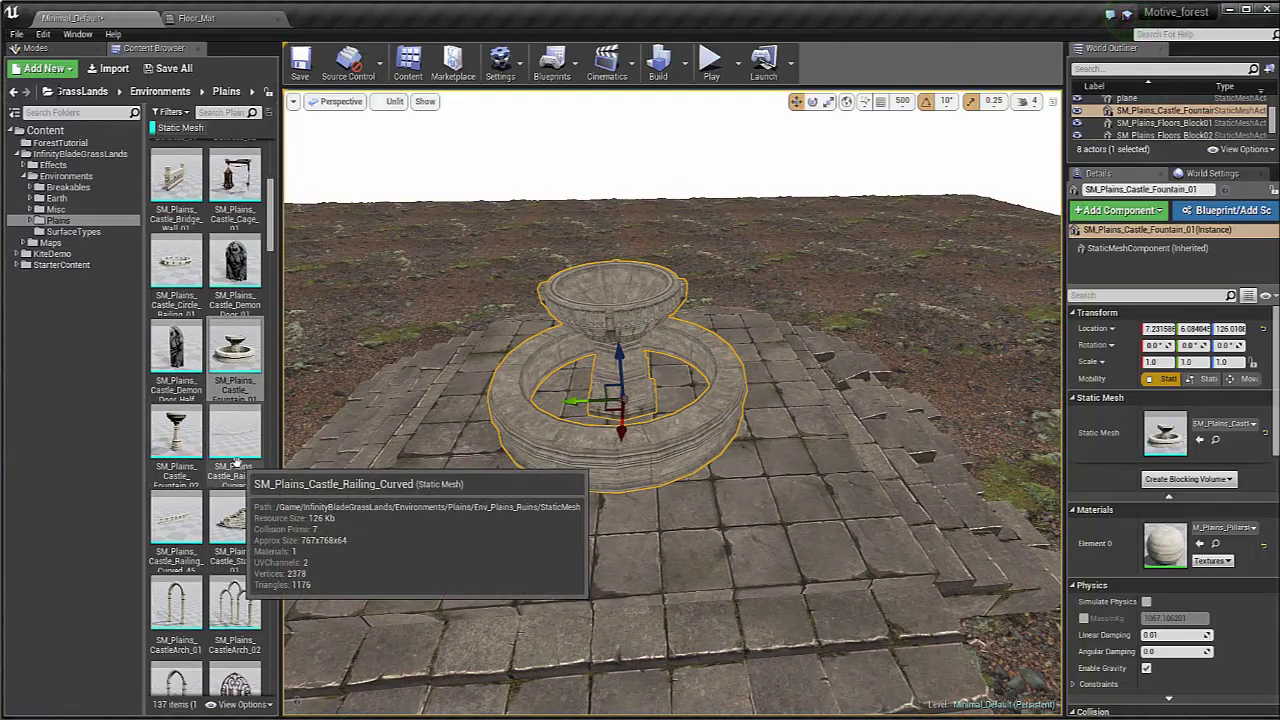
pyautogui.scroll(-6, 257, 467)
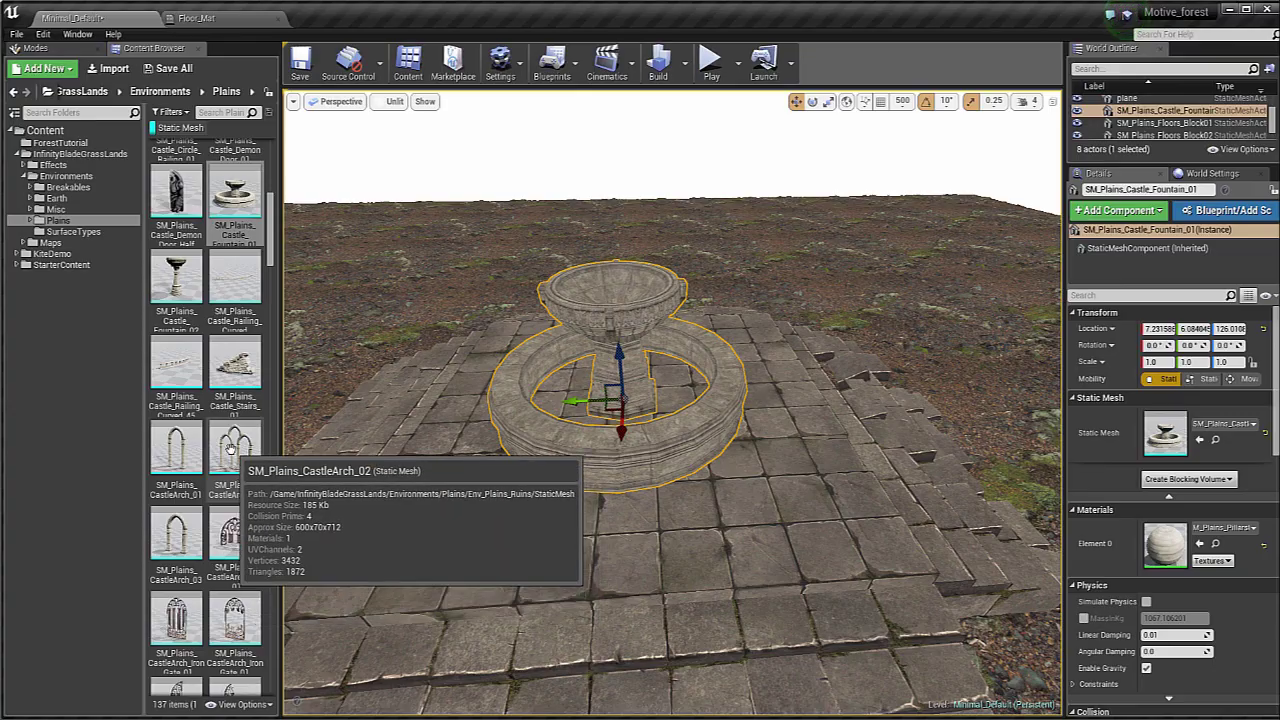
pyautogui.moveTo(230, 450); pyautogui.dragTo(840, 548)
pyautogui.press('d')
pyautogui.moveTo(840, 548); pyautogui.dragTo(652, 493, button='right')
pyautogui.press('s')
pyautogui.press('w')
pyautogui.press('w')
pyautogui.press('a')
pyautogui.press('s')
pyautogui.press('w')
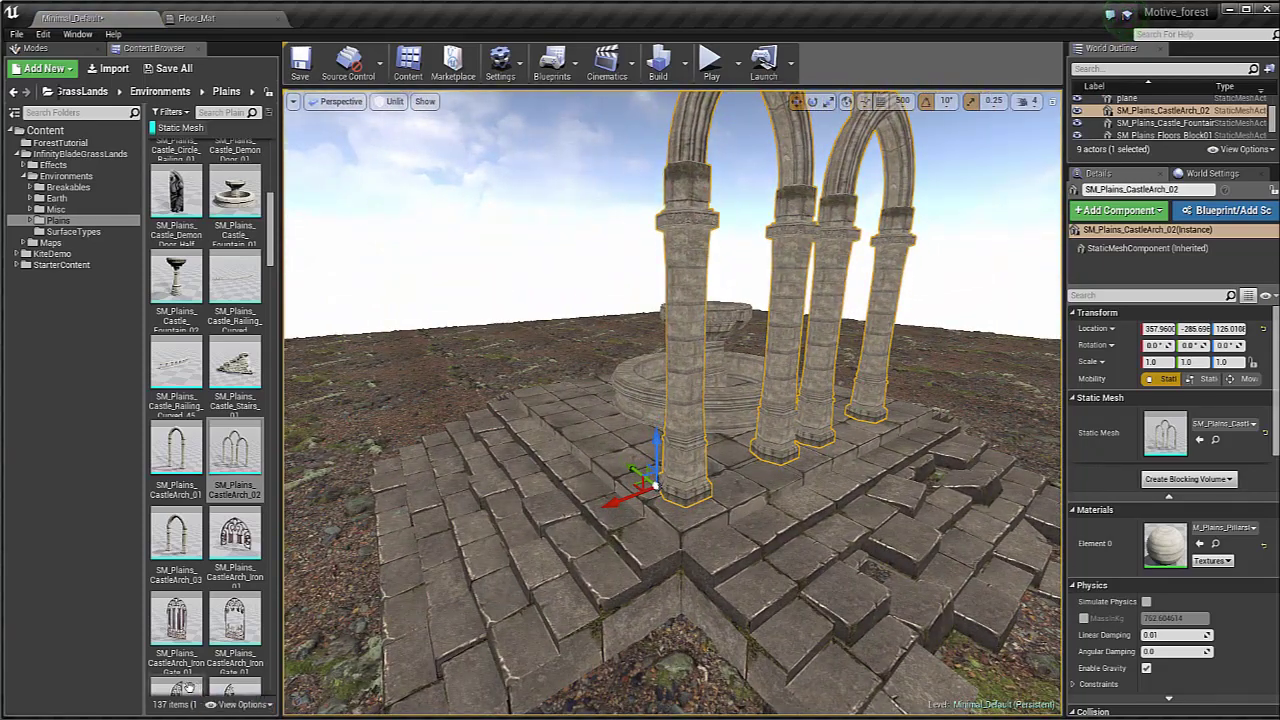
pyautogui.press('Delete')
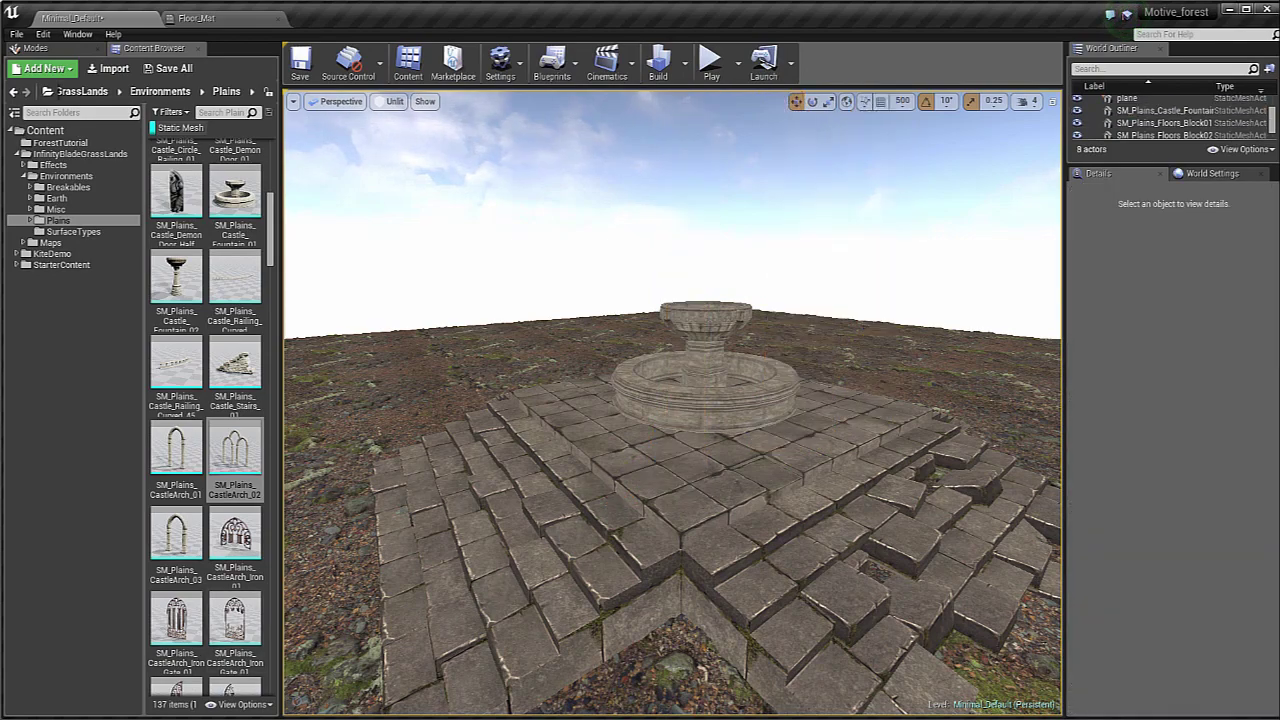
# Step: Find SM_Plains_Colunnade_Mid_01 among the Plains meshes and place it on the platform around the fountain
pyautogui.press('w')
pyautogui.moveTo(621, 373); pyautogui.dragTo(621, 373, button='right')
pyautogui.scroll(-4, 224, 446)
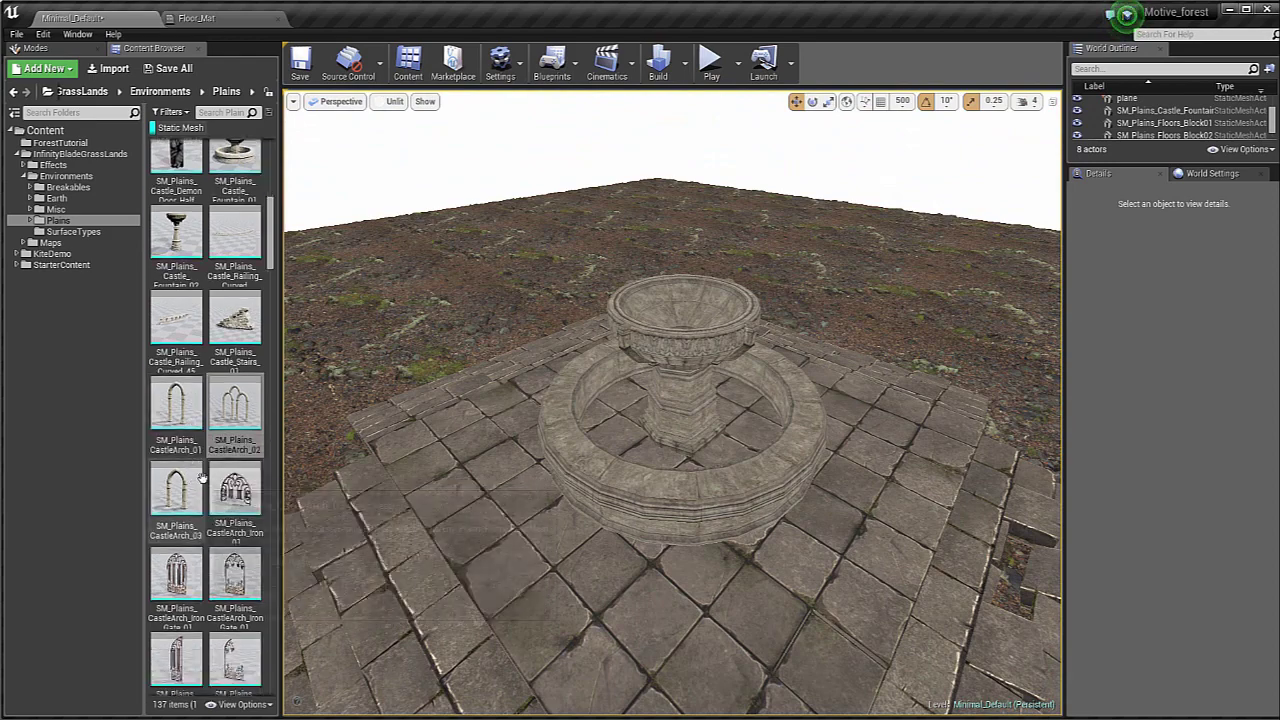
pyautogui.scroll(-10, 224, 446)
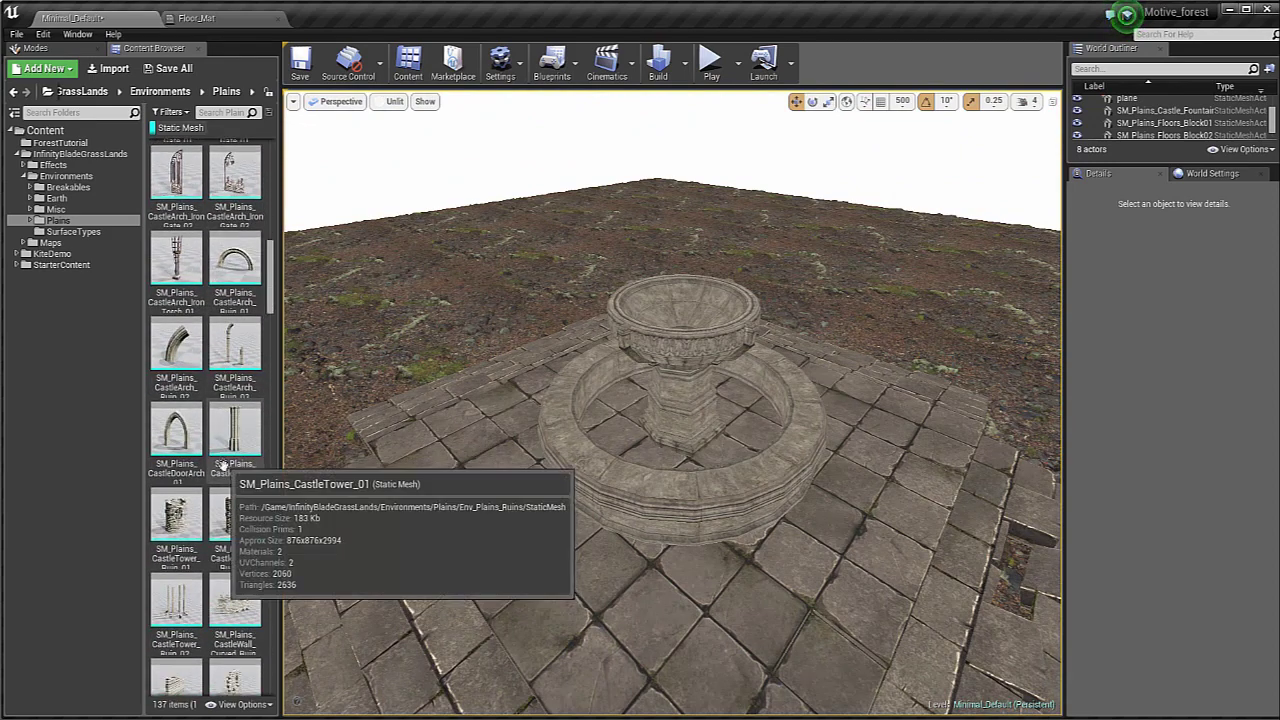
pyautogui.scroll(-1, 206, 553)
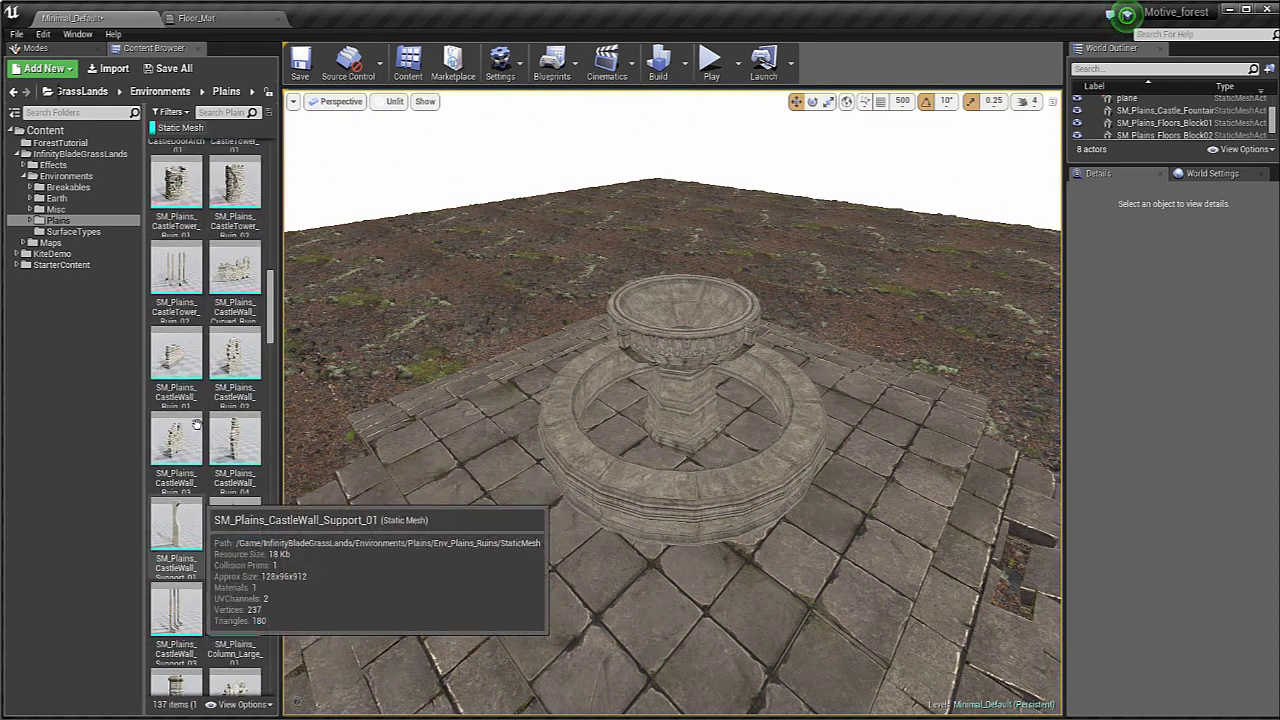
pyautogui.scroll(-10, 249, 422)
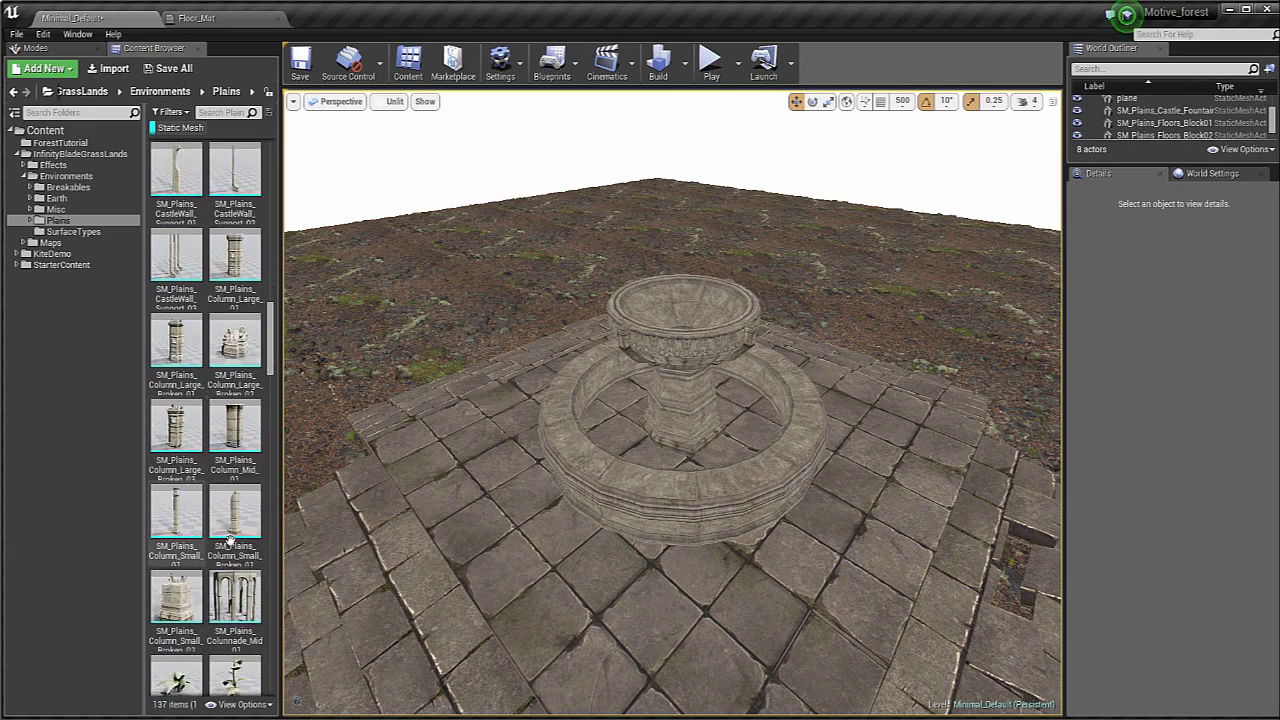
pyautogui.scroll(-4, 222, 423)
pyautogui.moveTo(235, 418); pyautogui.dragTo(665, 428)
pyautogui.press('f')
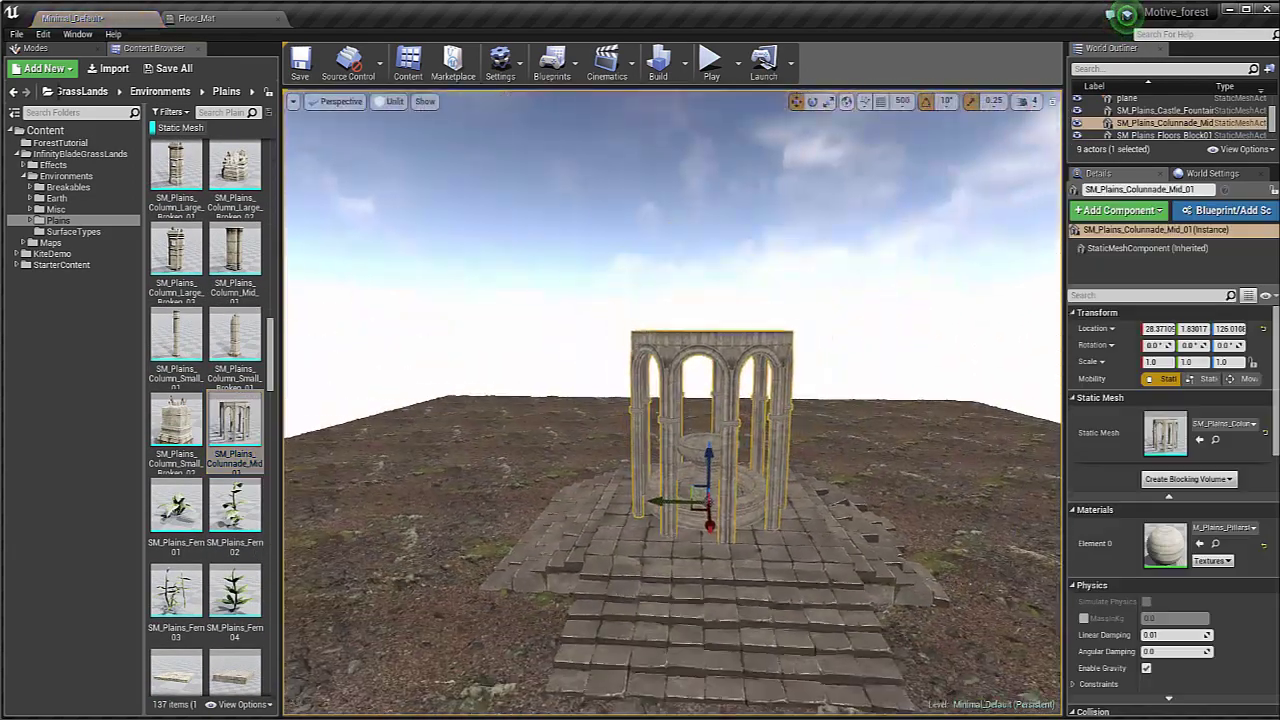
# Step: Centre the colonnade around the fountain at about X 21, Y 11
pyautogui.scroll(5, 672, 400)
pyautogui.moveTo(672, 400); pyautogui.dragTo(672, 520, button='right')
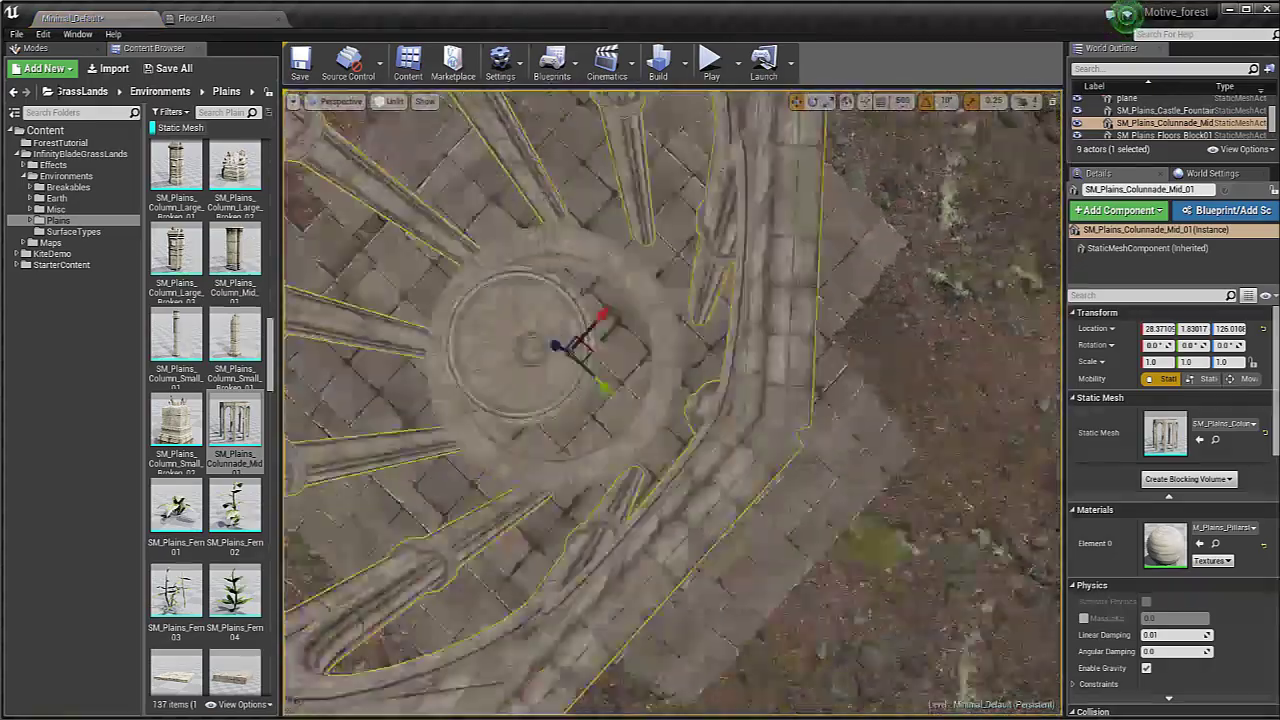
pyautogui.scroll(-5, 672, 400)
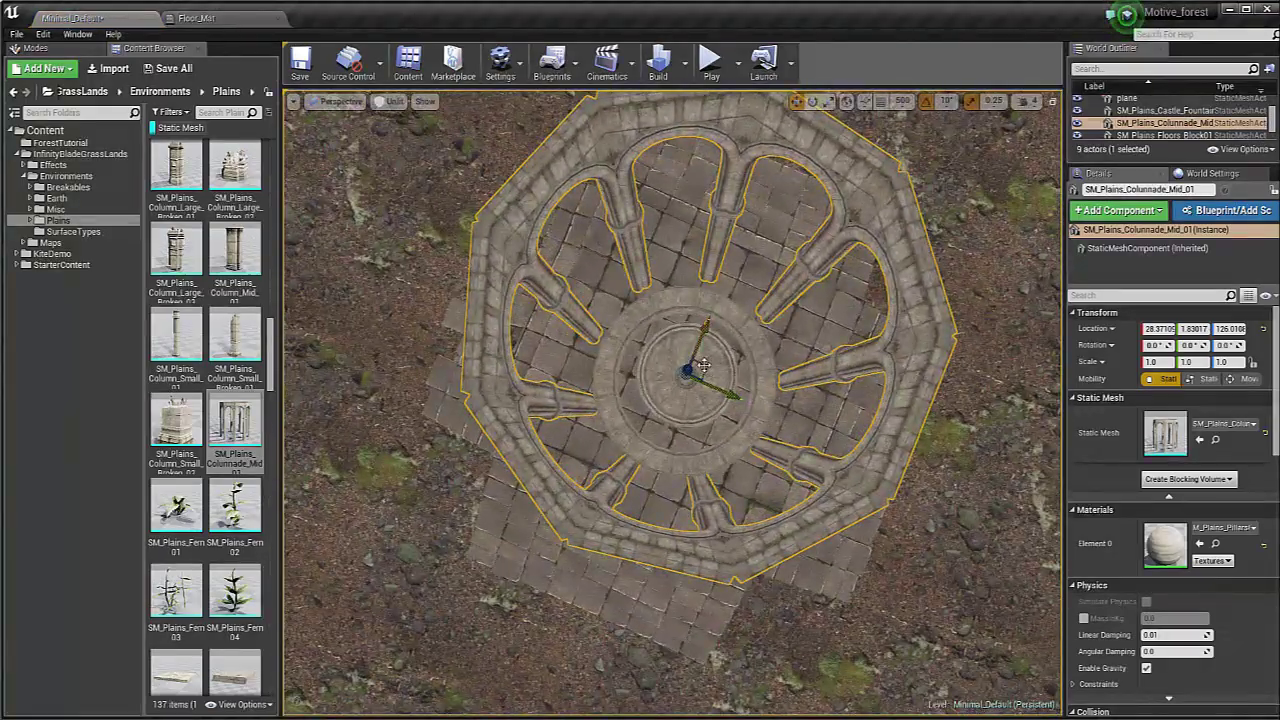
pyautogui.moveTo(704, 366); pyautogui.dragTo(707, 371)
pyautogui.moveTo(706, 370); pyautogui.dragTo(331, 364, button='right')
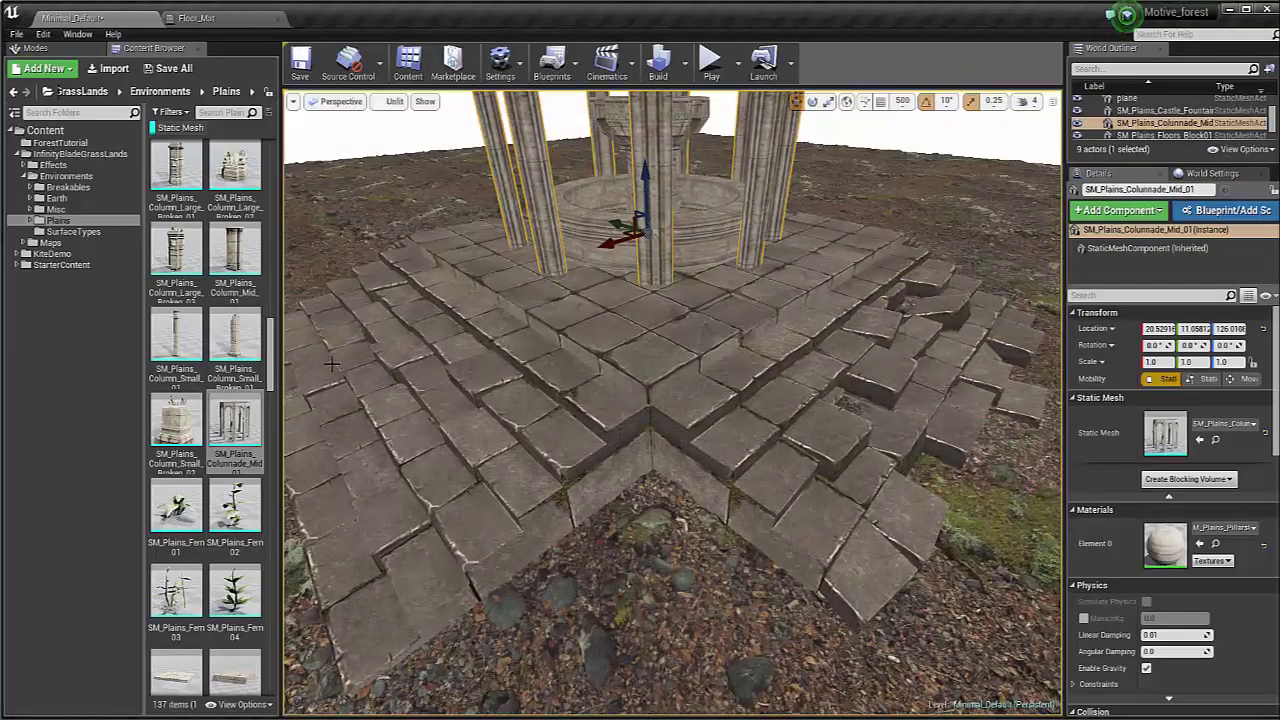
# Step: Place SM_Plains_CastleArch_02 at the platform's corner and scale it uniformly to 1.25
pyautogui.scroll(10, 200, 375)
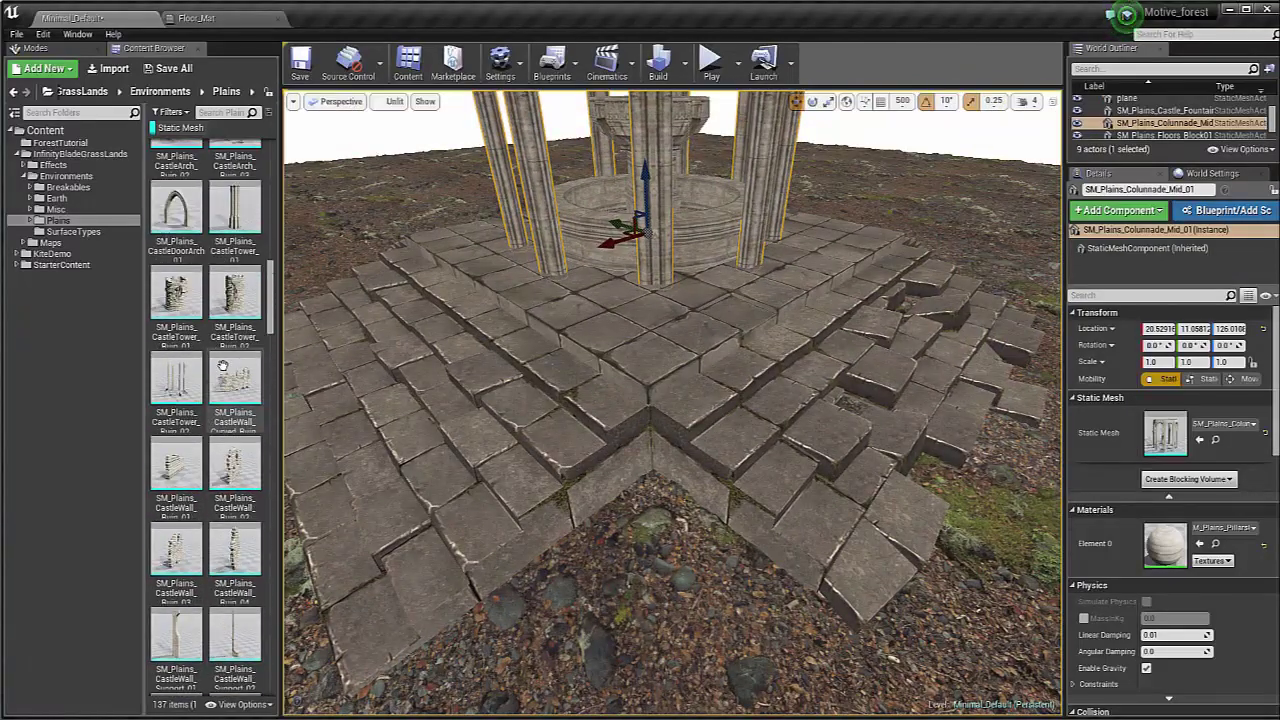
pyautogui.scroll(5, 219, 373)
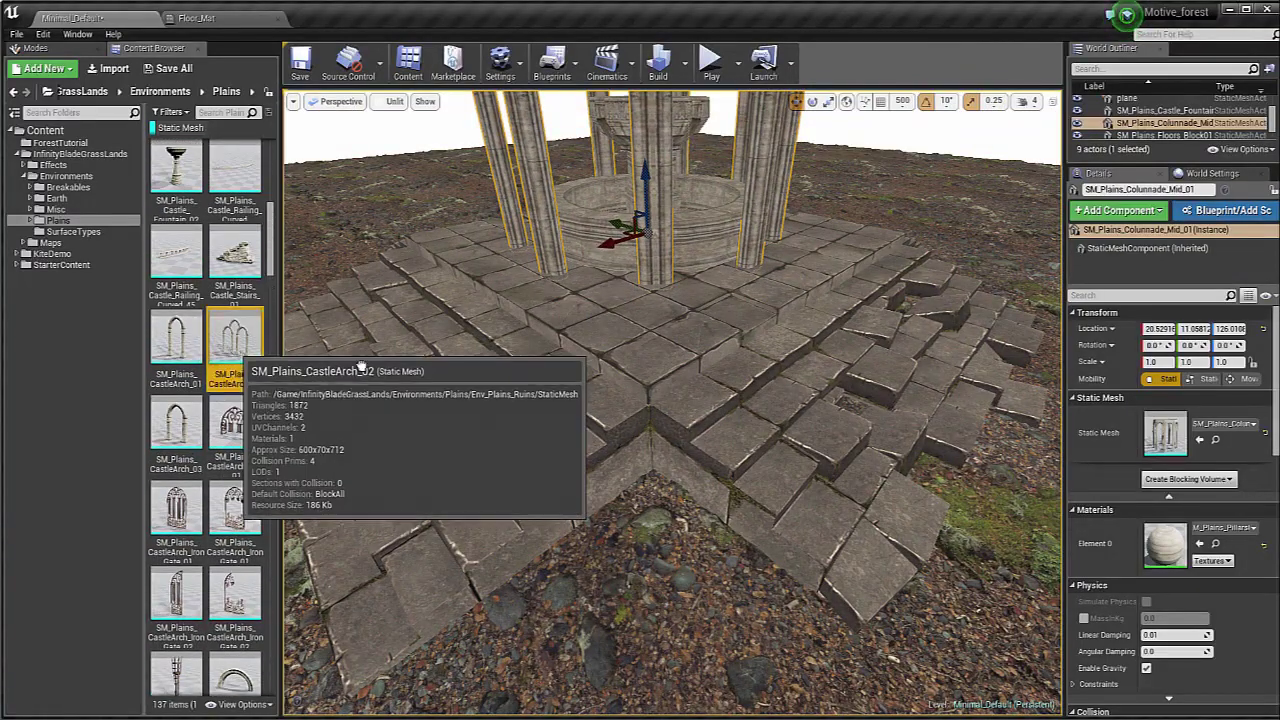
pyautogui.moveTo(232, 348); pyautogui.dragTo(613, 350)
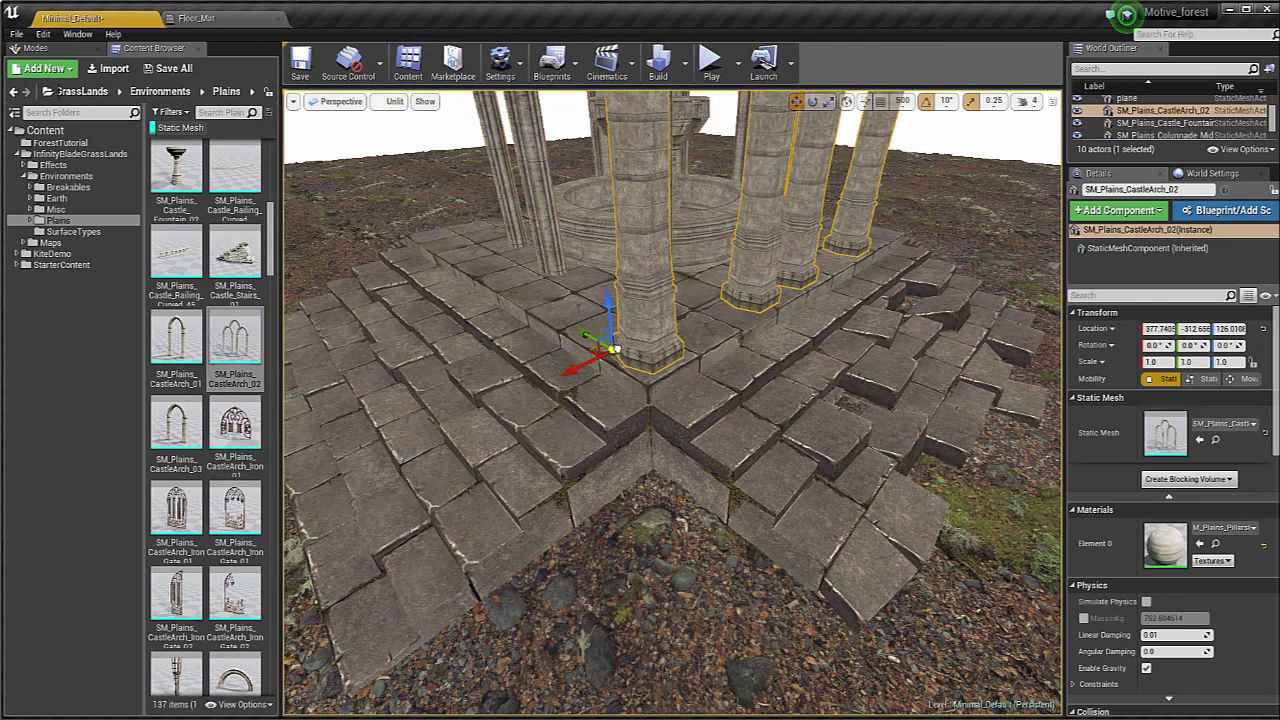
pyautogui.moveTo(520, 422)
pyautogui.mouseDown(button='right')
pyautogui.moveTo(490, 410)
pyautogui.moveTo(520, 422)
pyautogui.mouseUp(button='right')
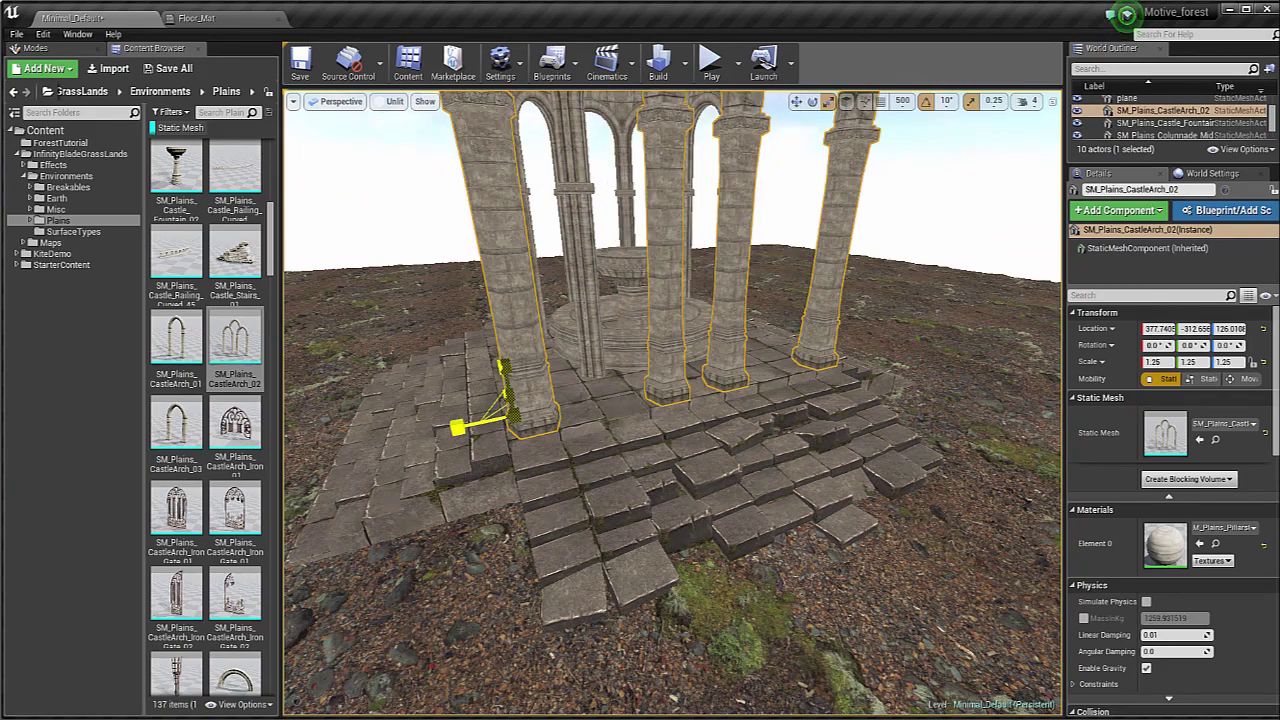
pyautogui.moveTo(520, 422); pyautogui.dragTo(632, 387, button='right')
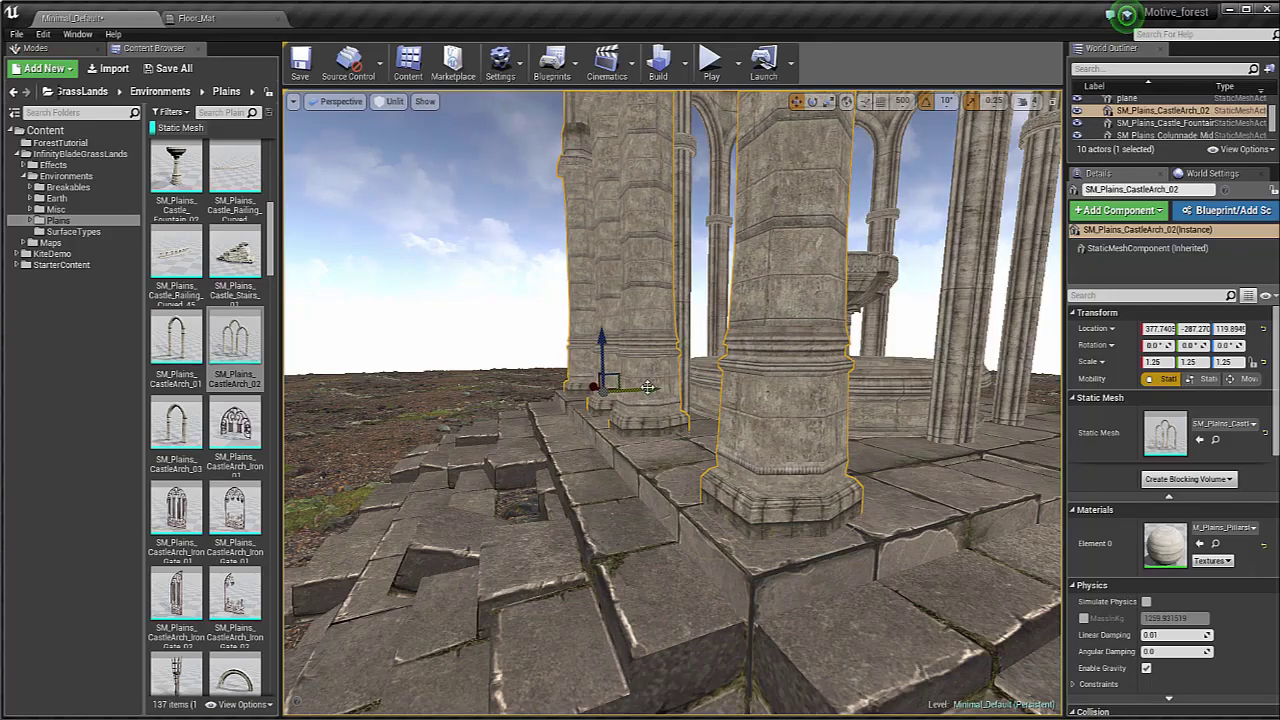
# Step: Try sinking the castle arch through the platform to about Z -290, and delete it
pyautogui.moveTo(627, 394); pyautogui.dragTo(791, 246, button='right')
pyautogui.click(791, 246)
pyautogui.moveTo(767, 382); pyautogui.dragTo(589, 455, button='right')
pyautogui.click(767, 382)
pyautogui.moveTo(589, 455); pyautogui.dragTo(598, 683)
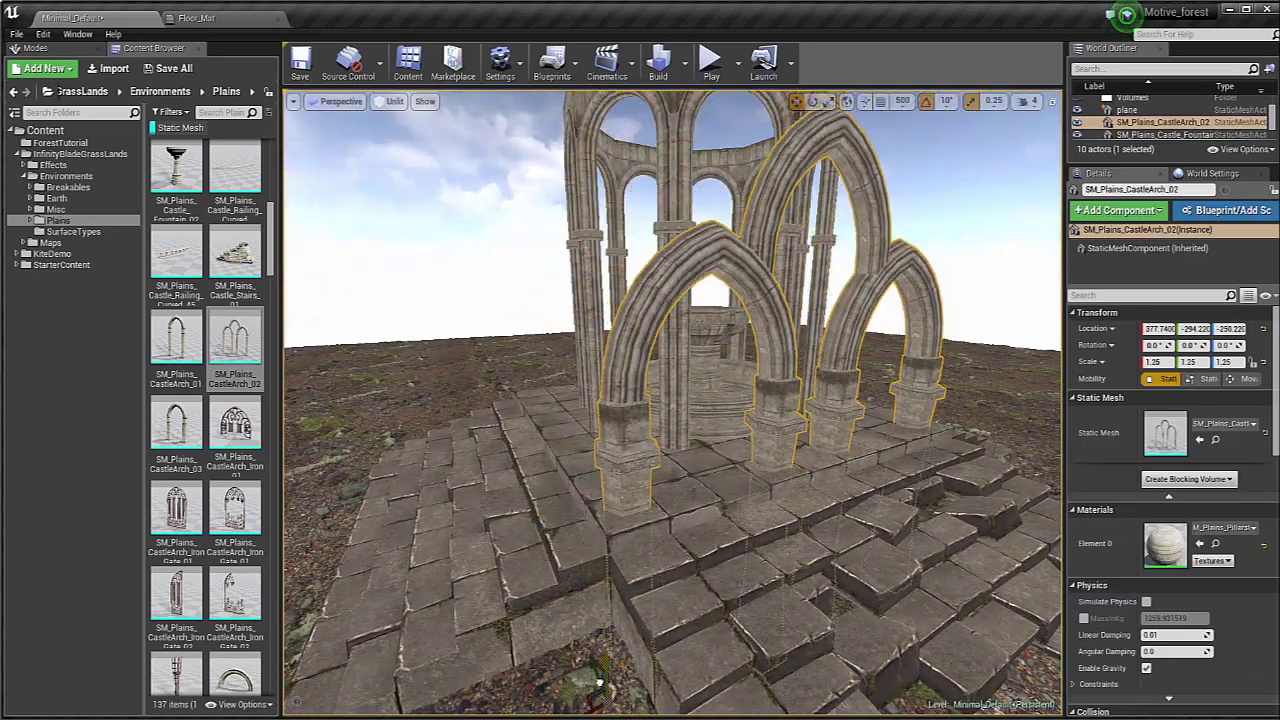
pyautogui.moveTo(866, 455); pyautogui.dragTo(862, 566, button='right')
pyautogui.press('Delete')
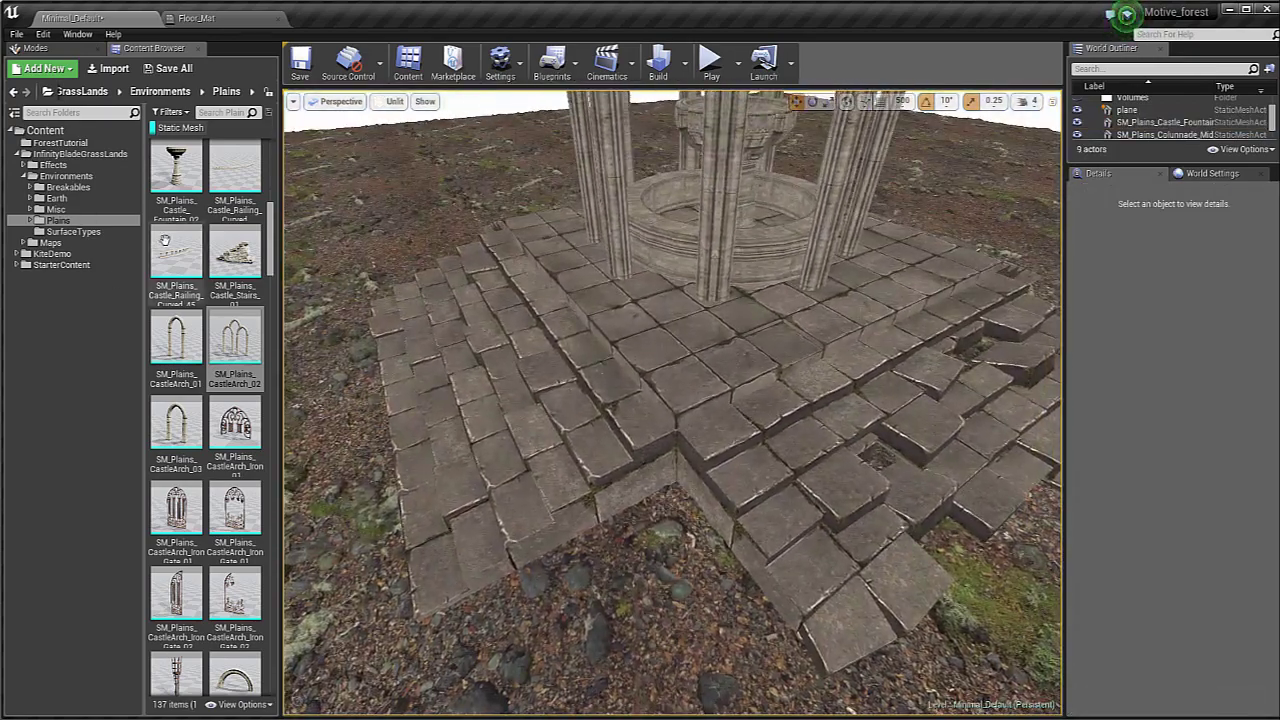
# Step: Try SM_Plains_Castle_DemonDoor_01 on the platform's side steps and delete it
pyautogui.scroll(3, 165, 242)
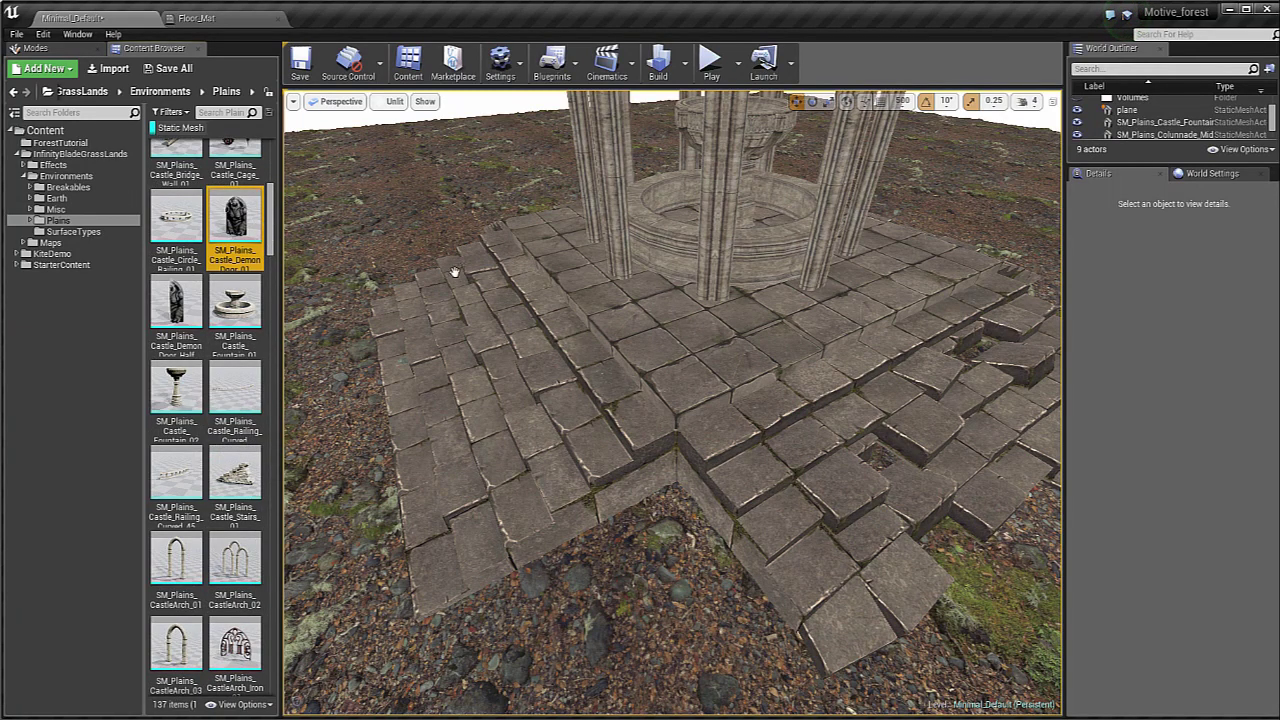
pyautogui.moveTo(414, 343); pyautogui.dragTo(453, 318)
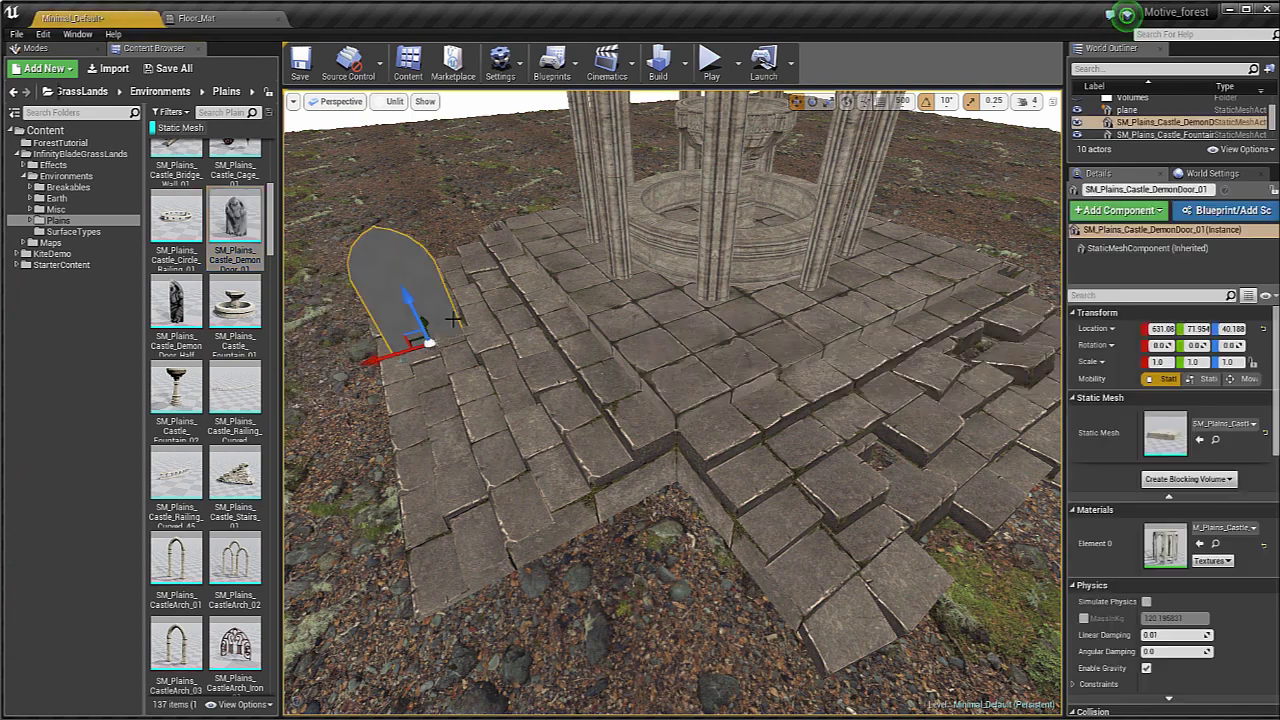
pyautogui.moveTo(519, 300); pyautogui.dragTo(465, 298, button='right')
pyautogui.press('Delete')
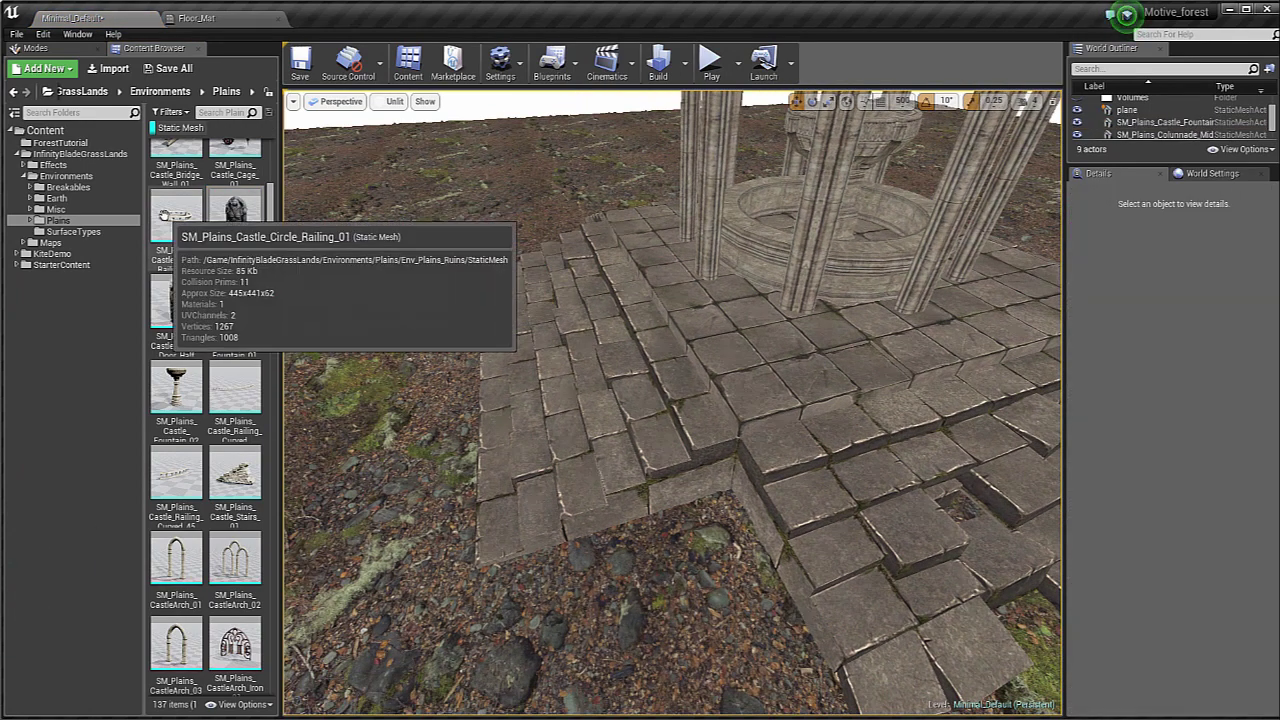
# Step: Place SM_Plains_Castle_Circle_Railing_01 around the fountain, centred at about X 18, Y 0
pyautogui.moveTo(165, 212); pyautogui.dragTo(815, 246)
pyautogui.moveTo(815, 246); pyautogui.dragTo(850, 275, button='right')
pyautogui.press('w')
pyautogui.press('s')
pyautogui.moveTo(598, 303); pyautogui.dragTo(625, 360, button='right')
pyautogui.moveTo(580, 344)
pyautogui.mouseDown()
pyautogui.moveTo(566, 346)
pyautogui.moveTo(586, 346)
pyautogui.mouseUp()
pyautogui.press('w')
pyautogui.moveTo(586, 346); pyautogui.dragTo(705, 280, button='right')
pyautogui.press('a')
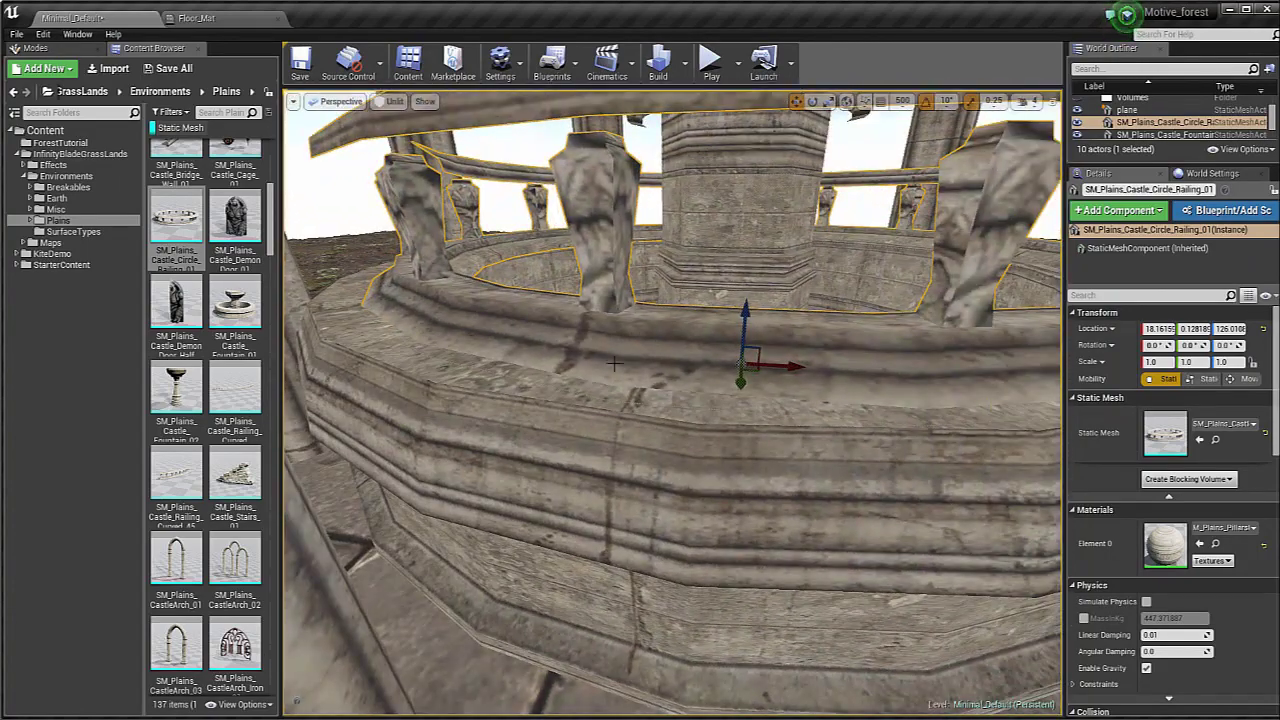
# Step: Scale the circular railing uniformly to about 1.04 with scale snapping off, and rotate it to -10° around the vertical axis
pyautogui.moveTo(742, 365); pyautogui.dragTo(756, 352)
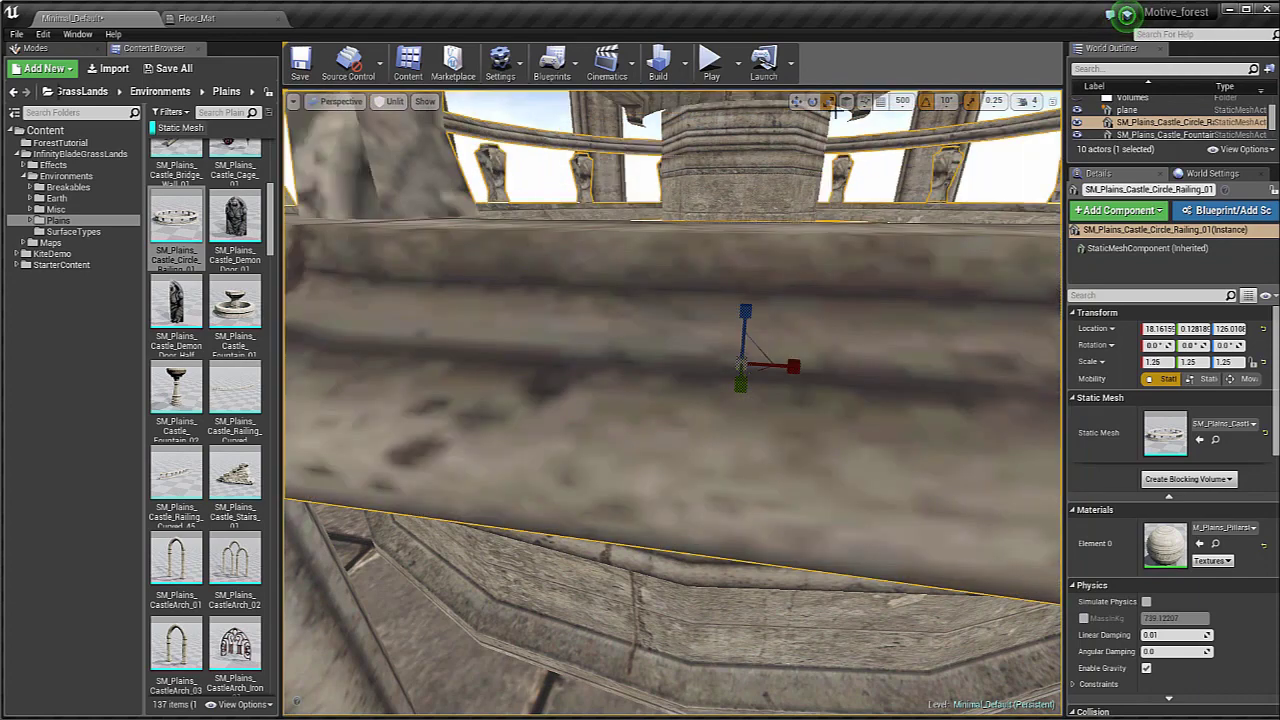
pyautogui.hotkey('ctrl', 'z')
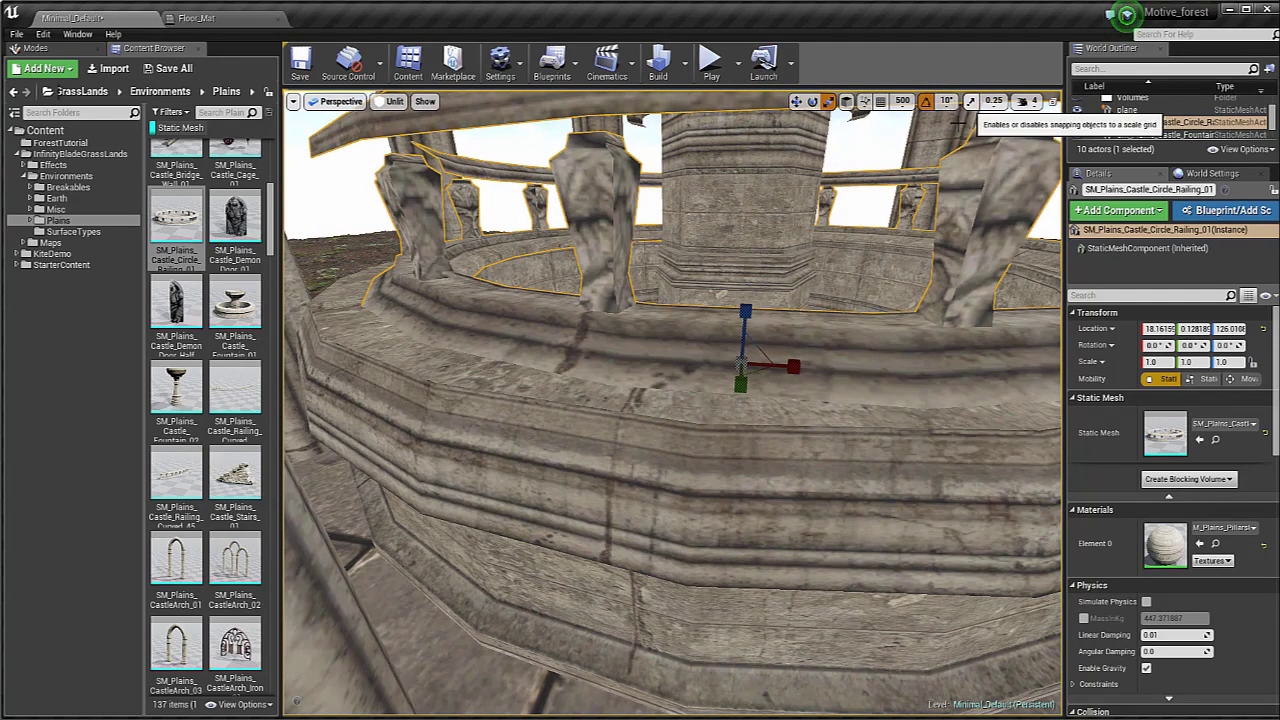
pyautogui.moveTo(742, 365); pyautogui.dragTo(744, 321)
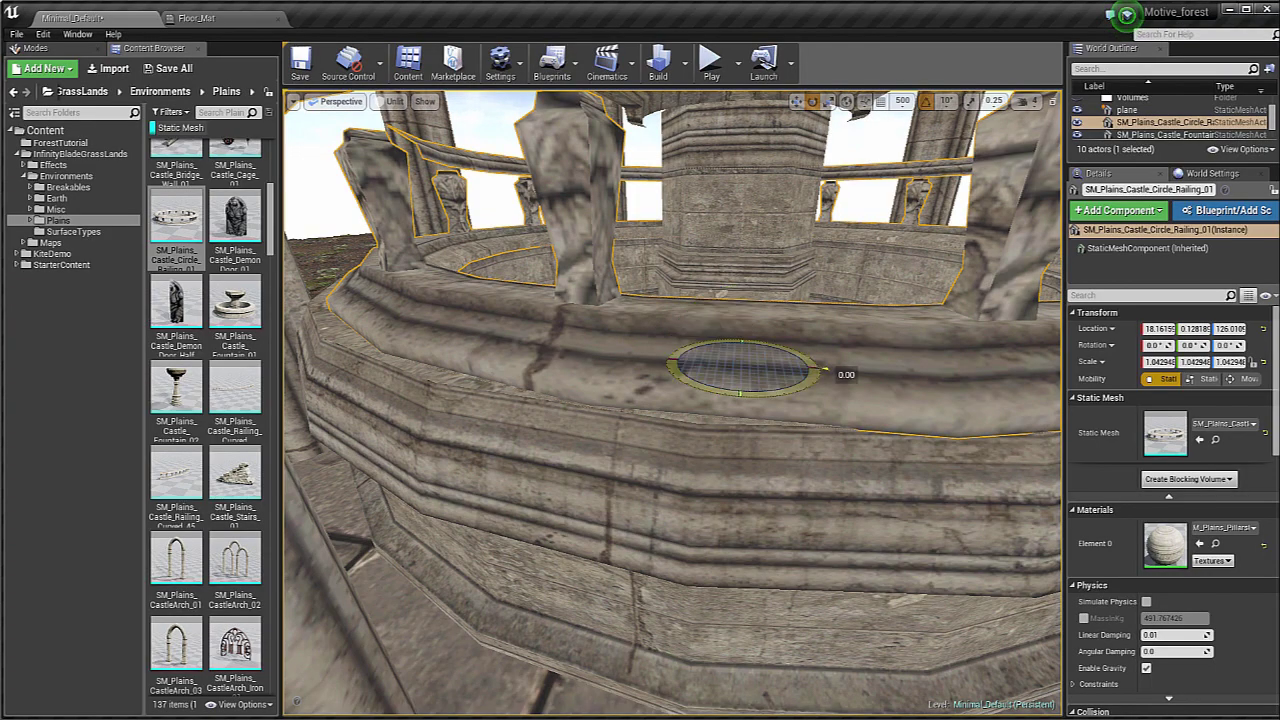
pyautogui.moveTo(822, 372); pyautogui.dragTo(818, 366)
pyautogui.moveTo(650, 349); pyautogui.dragTo(690, 340, button='right')
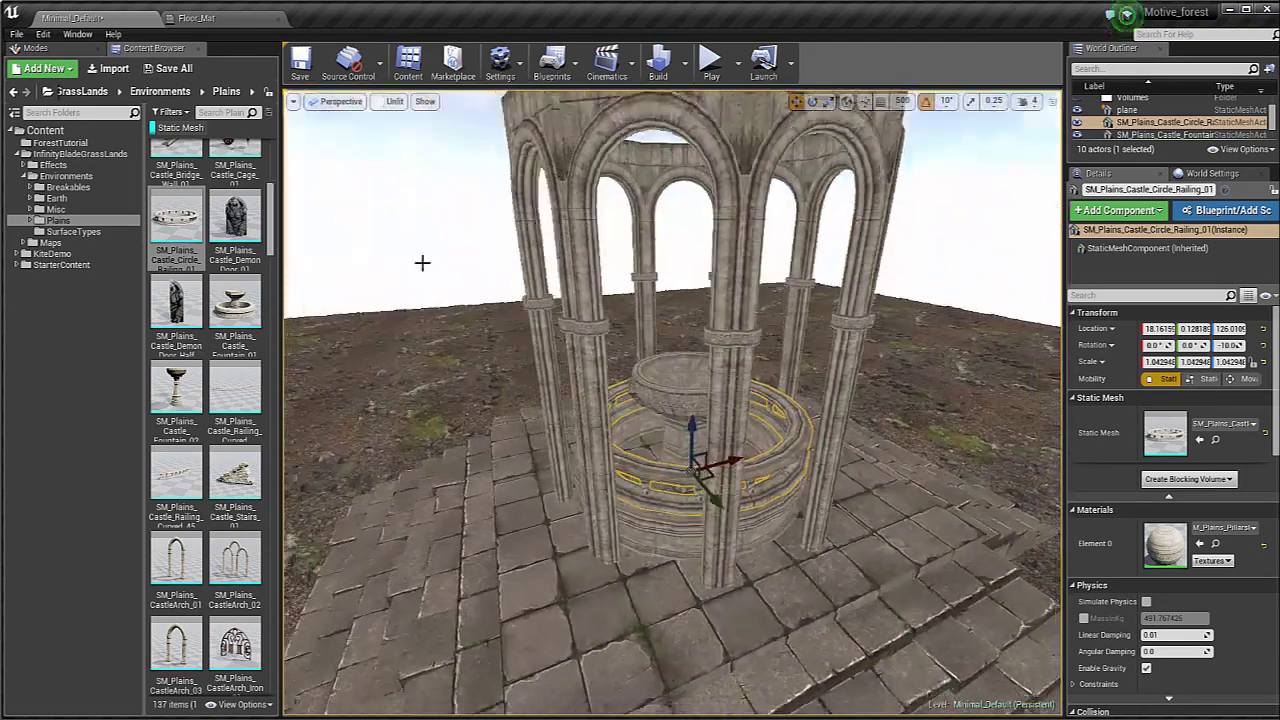
# Step: Review the fountain inside the colonnade and delete the circular railing around it
pyautogui.click(423, 263)
pyautogui.moveTo(423, 263); pyautogui.dragTo(580, 170, button='right')
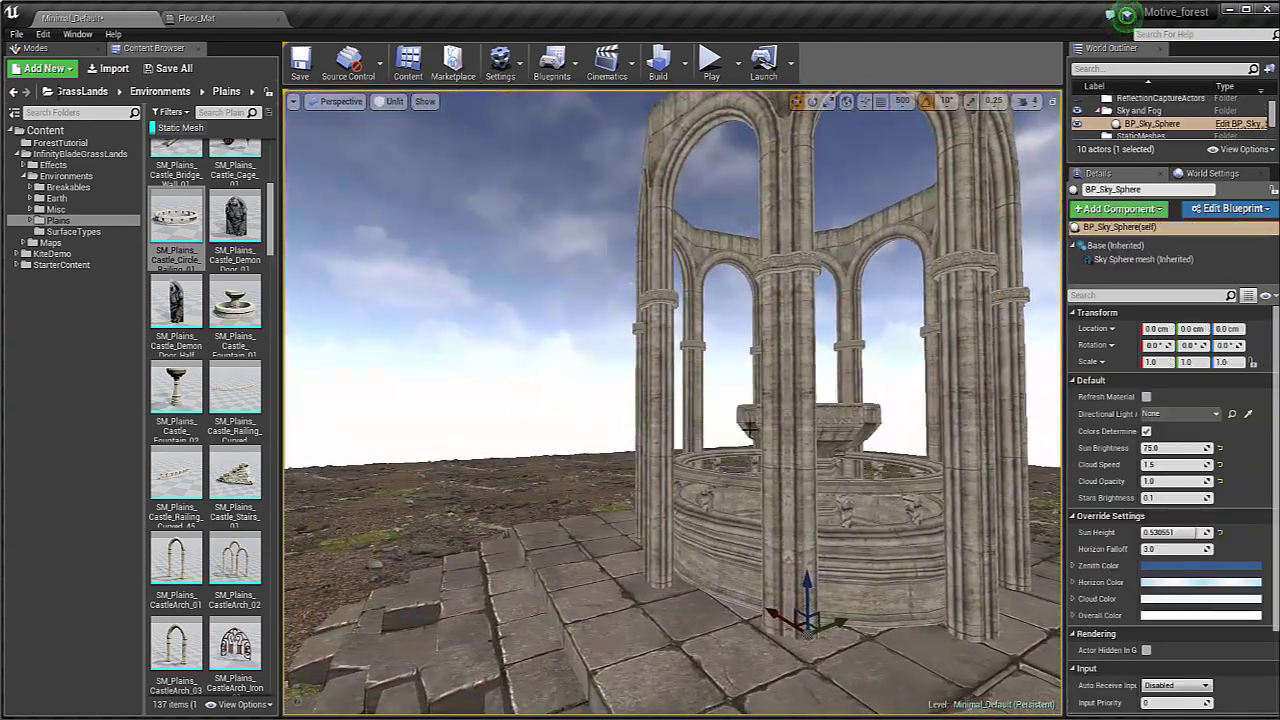
pyautogui.click(879, 490)
pyautogui.press('Delete')
pyautogui.moveTo(640, 400); pyautogui.dragTo(690, 505, button='right')
pyautogui.scroll(-10, 238, 425)
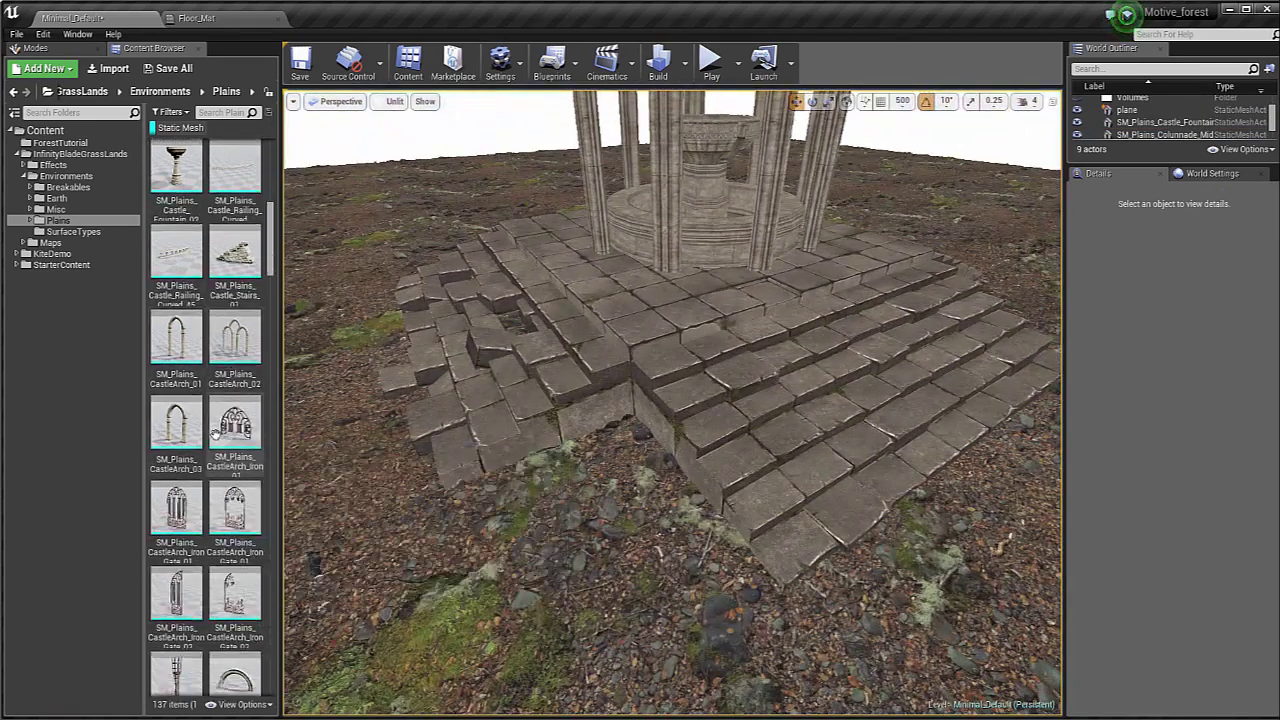
# Step: Place SM_Plains_Column_Small_01 in the notch at the stone platform's corner between two flights of steps
pyautogui.scroll(-10, 251, 490)
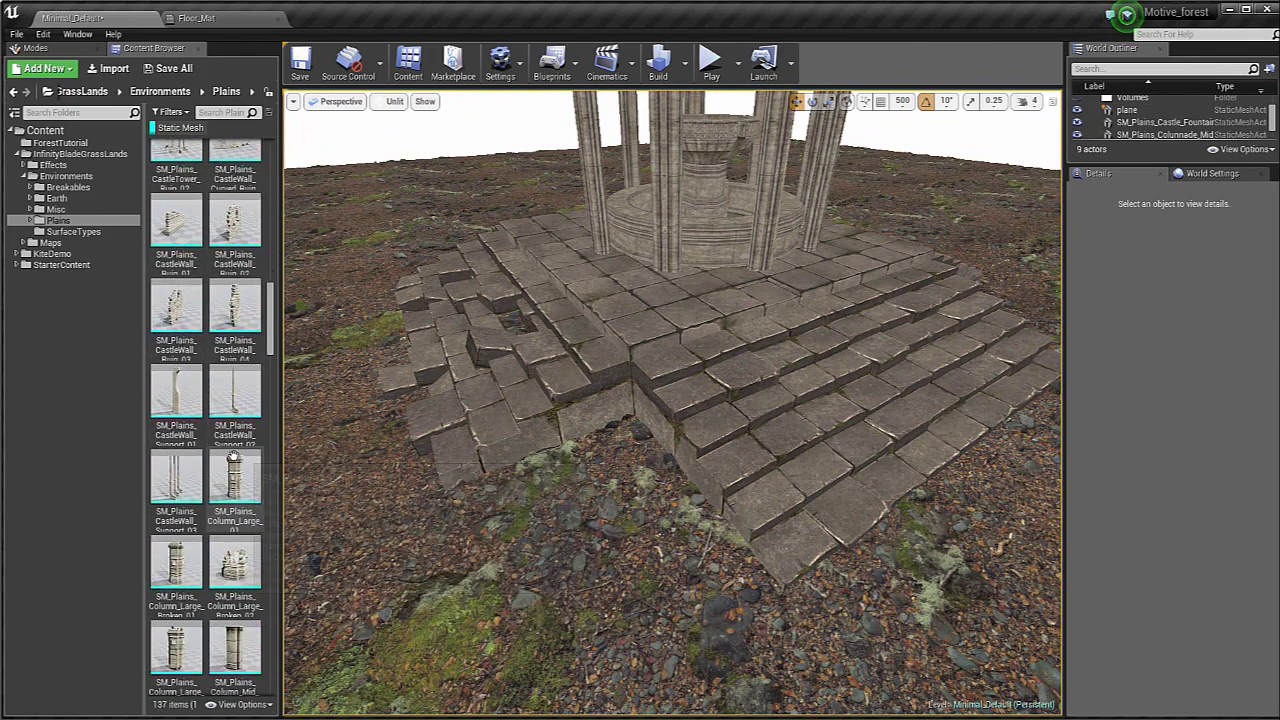
pyautogui.scroll(-5, 233, 457)
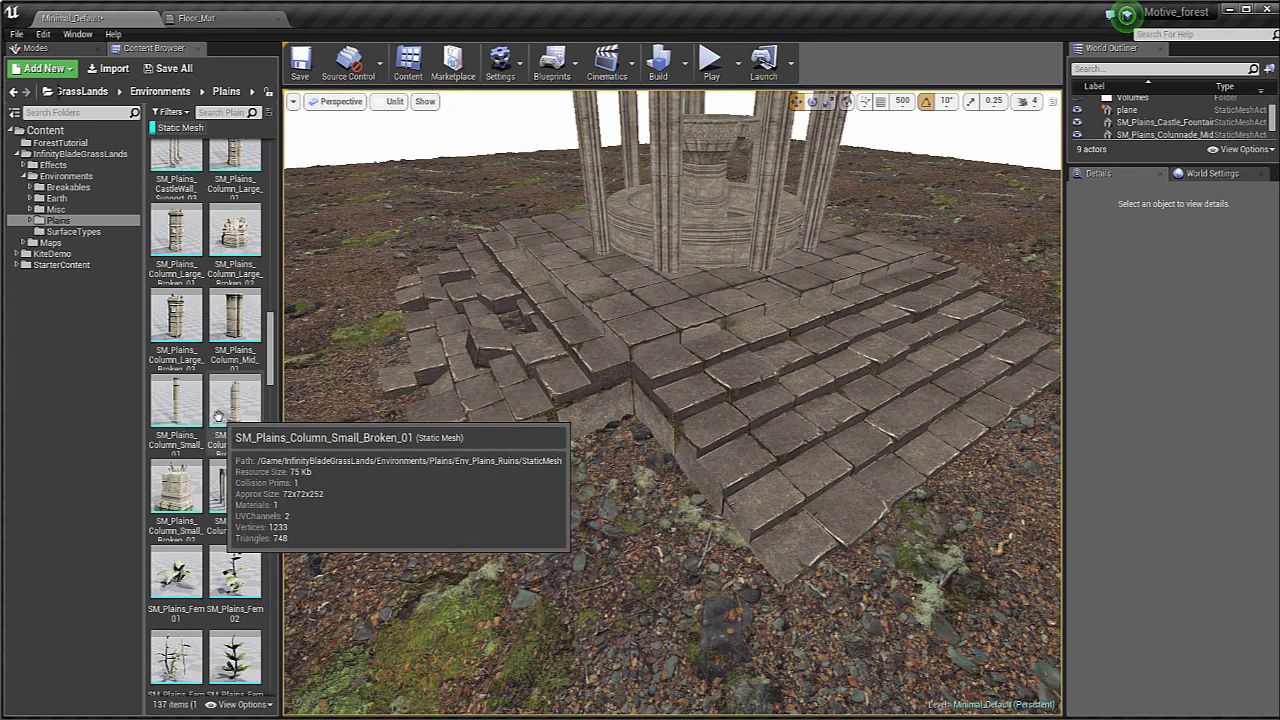
pyautogui.moveTo(639, 426); pyautogui.dragTo(639, 426)
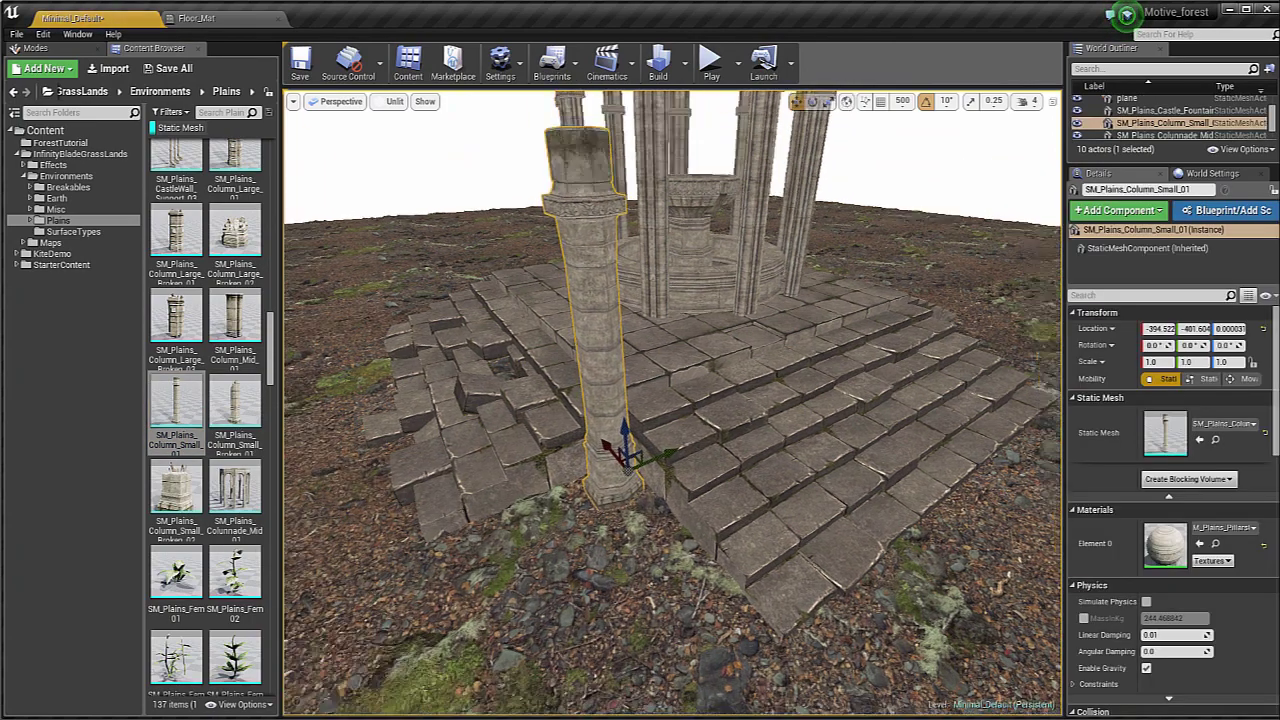
pyautogui.press('f')
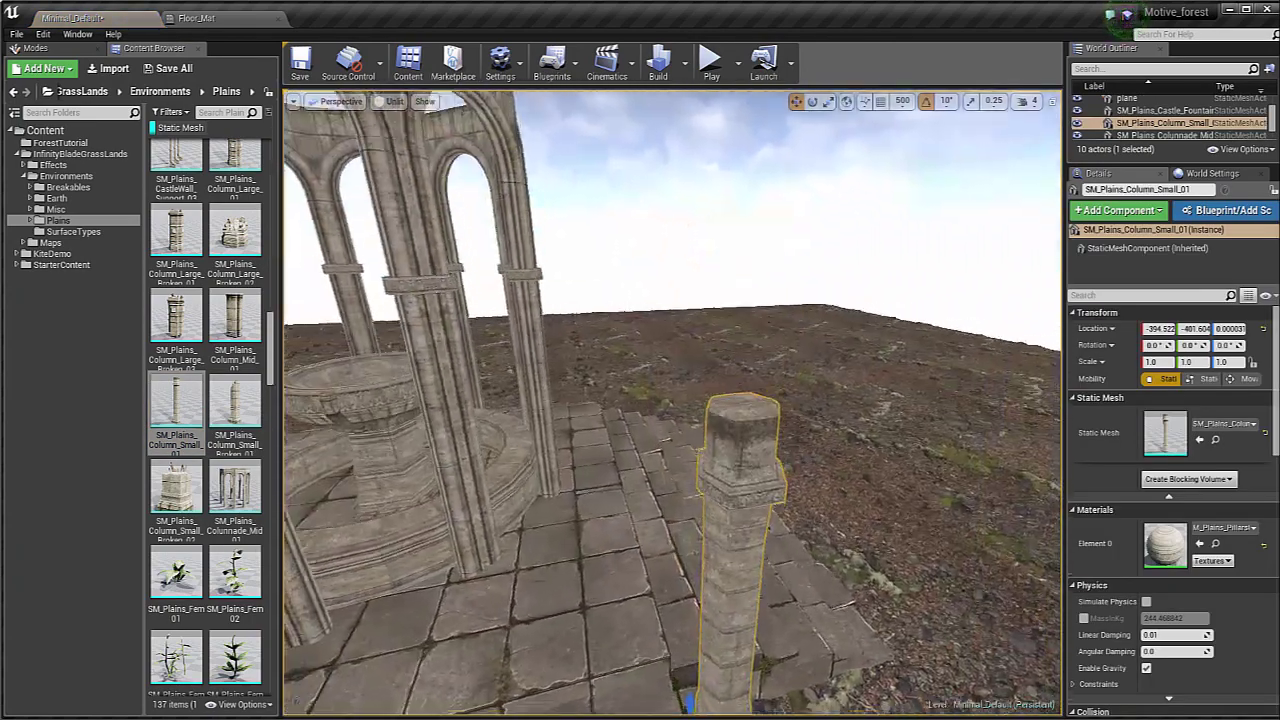
pyautogui.moveTo(672, 403); pyautogui.dragTo(660, 530, button='right')
# Step: Duplicate the small column to the platform's three other corners, with the opposite pair at about X 460
pyautogui.moveTo(600, 460); pyautogui.dragTo(551, 373, button='right')
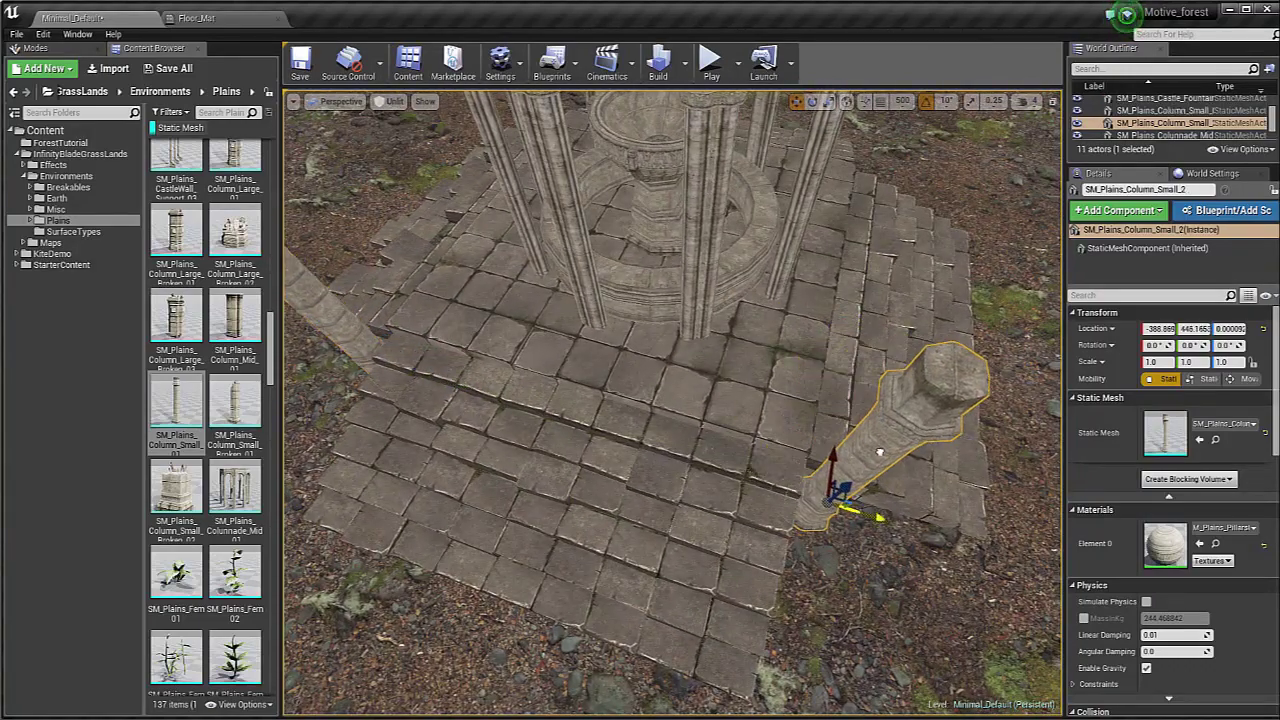
pyautogui.keyDown('ctrl'); pyautogui.click(348, 323); pyautogui.keyUp('ctrl')
pyautogui.moveTo(700, 333)
pyautogui.mouseDown(button='right')
pyautogui.moveTo(685, 345)
pyautogui.moveTo(770, 310)
pyautogui.moveTo(695, 330)
pyautogui.mouseUp(button='right')
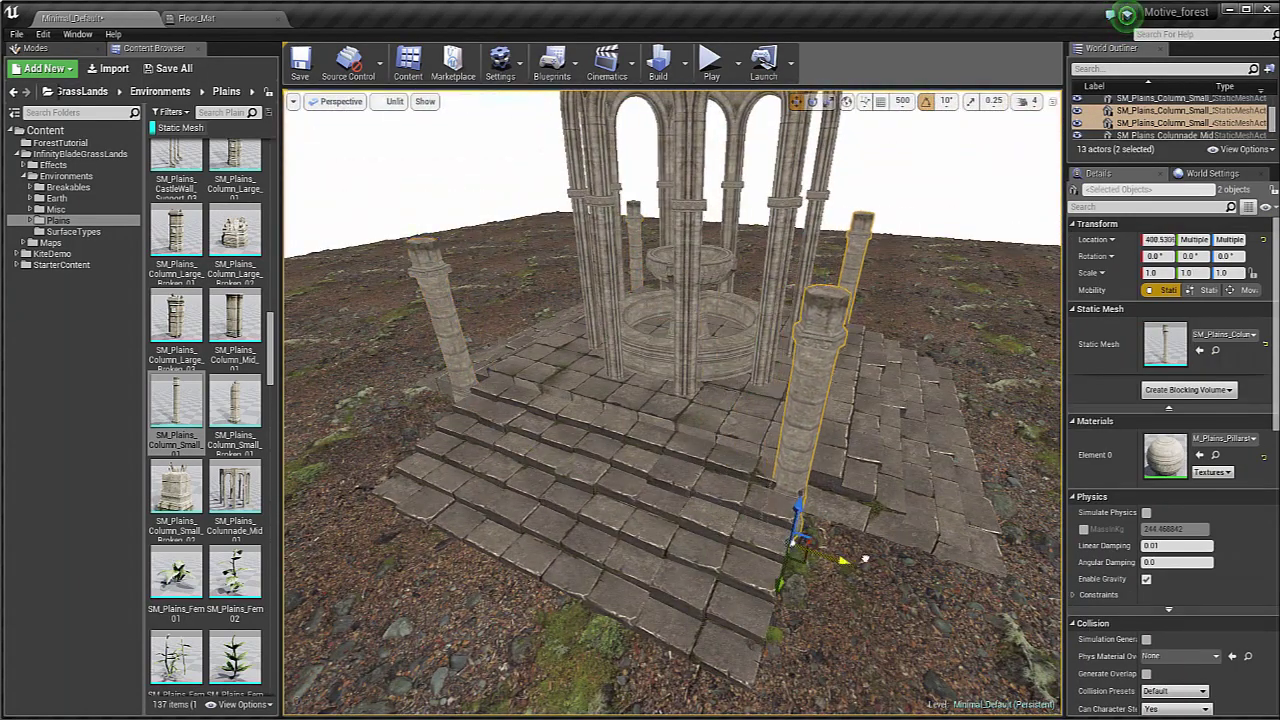
pyautogui.moveTo(790, 524); pyautogui.dragTo(785, 570, button='right')
# Step: Try SM_Plains_Angel_Statue_01_nobase and its torch version on the ground beside the platform steps and delete both
pyautogui.scroll(2, 217, 405)
pyautogui.scroll(10, 217, 405)
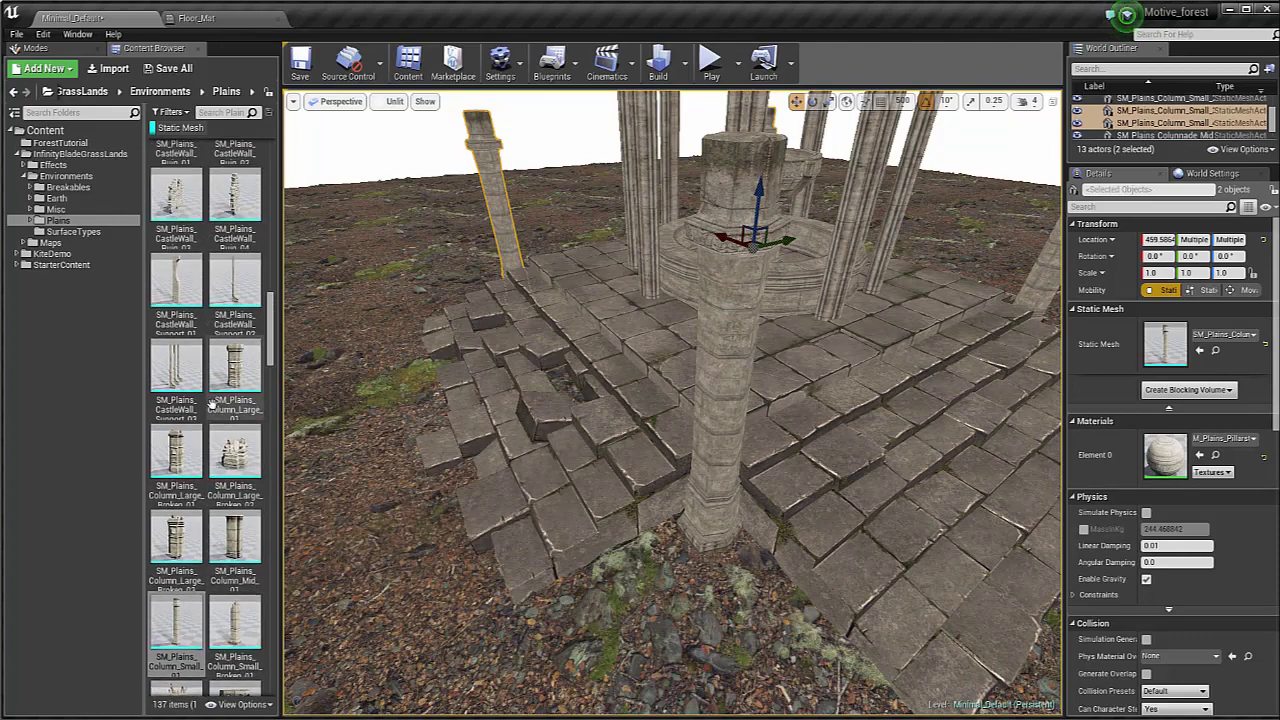
pyautogui.scroll(12, 208, 405)
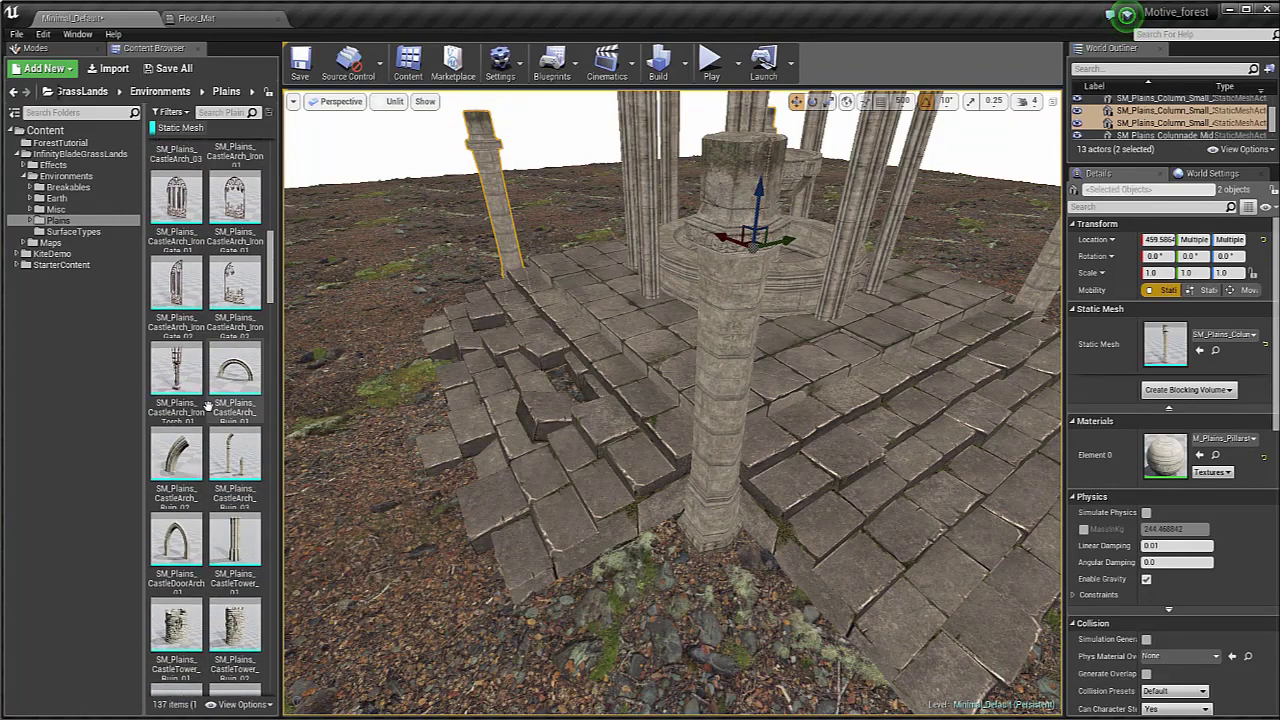
pyautogui.scroll(6, 207, 405)
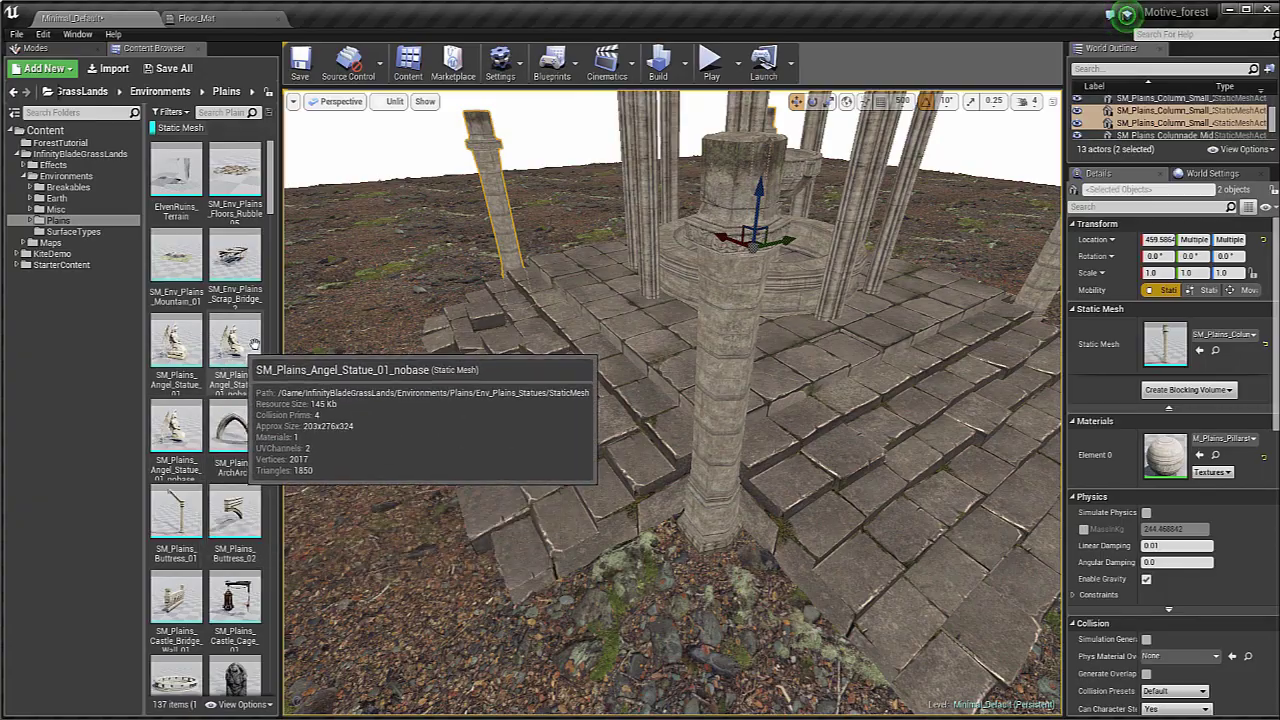
pyautogui.moveTo(249, 338); pyautogui.dragTo(412, 508)
pyautogui.moveTo(412, 508); pyautogui.dragTo(310, 475, button='right')
pyautogui.moveTo(684, 423); pyautogui.dragTo(990, 410, button='right')
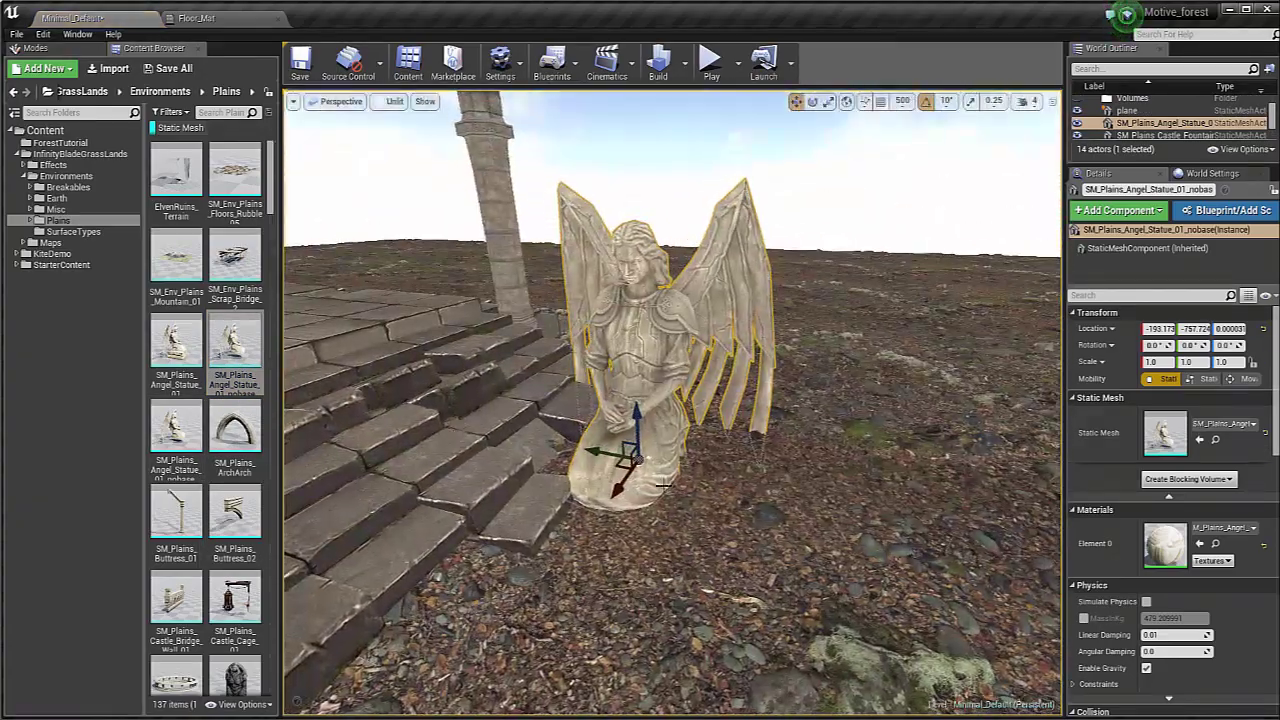
pyautogui.moveTo(643, 412); pyautogui.dragTo(634, 376)
pyautogui.moveTo(176, 425); pyautogui.dragTo(845, 405)
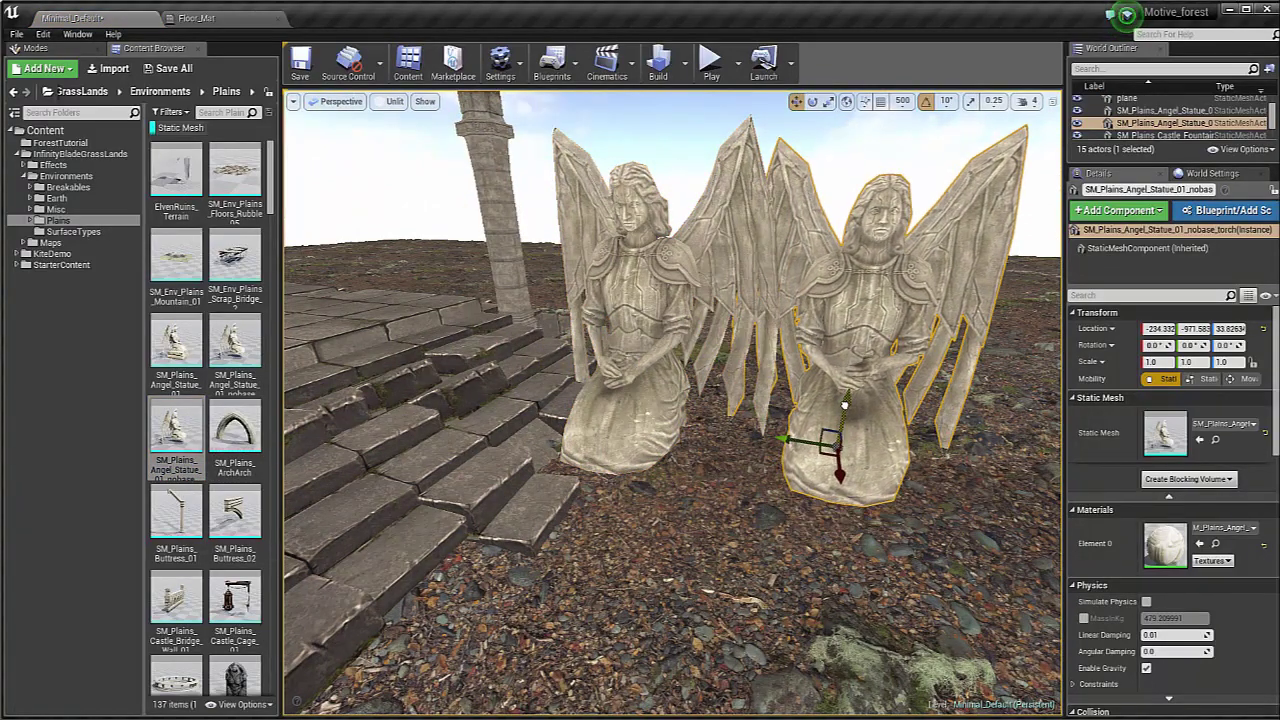
pyautogui.press('Delete')
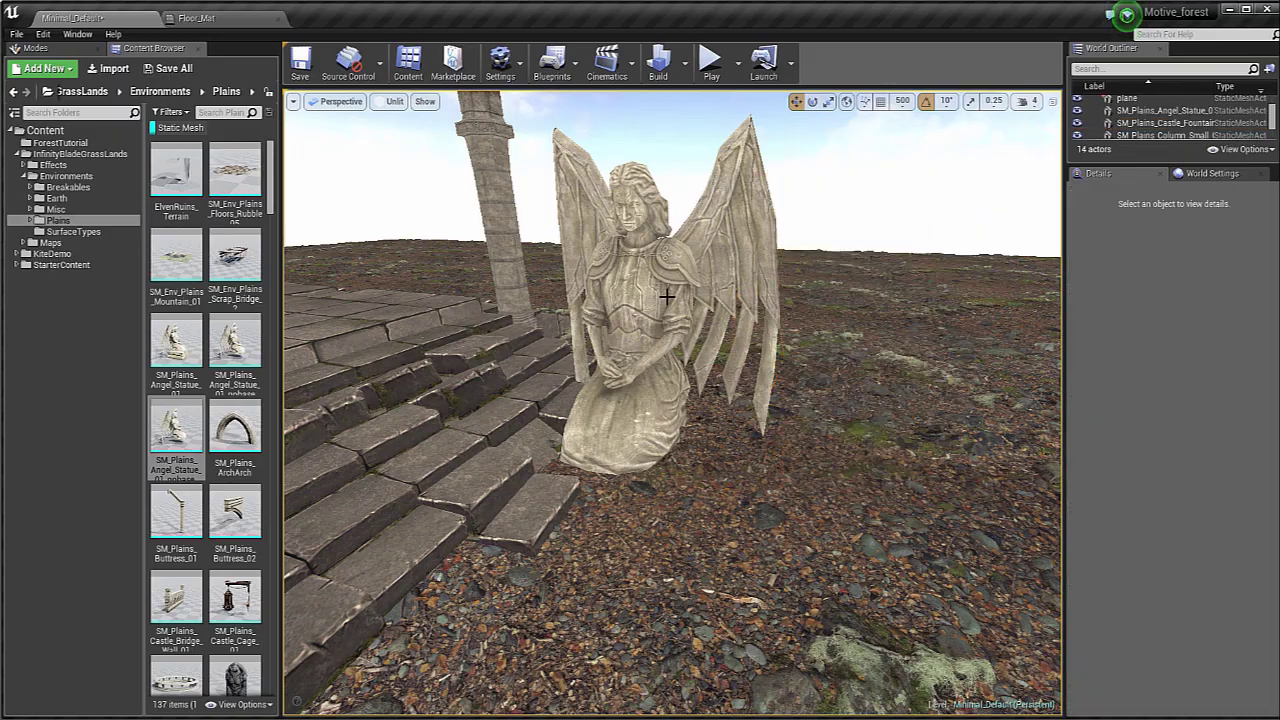
pyautogui.click(667, 297)
pyautogui.press('Delete')
# Step: Place SM_Plains_Angel_Statue_01_nobase at a corner column and raise it above the column top to about Z 396
pyautogui.moveTo(667, 297); pyautogui.dragTo(480, 305, button='right')
pyautogui.moveTo(58, 92); pyautogui.dragTo(302, 372, button='right')
pyautogui.moveTo(232, 340); pyautogui.dragTo(665, 457)
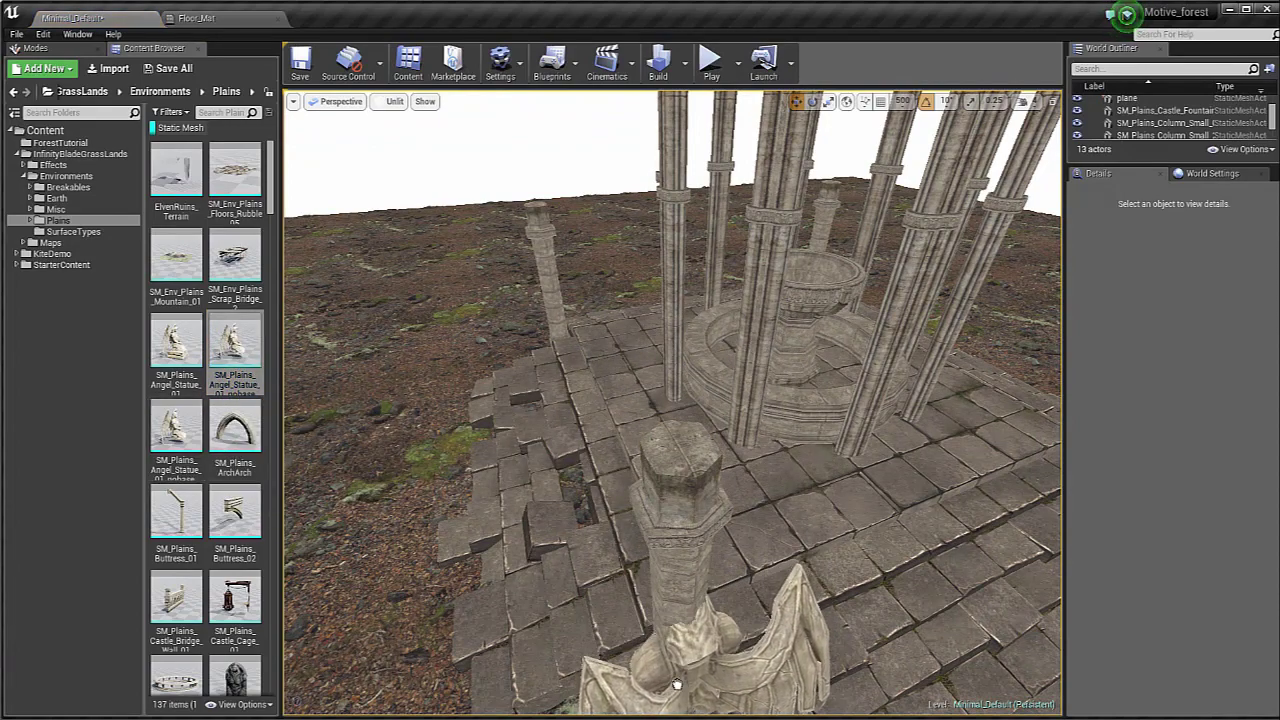
pyautogui.moveTo(669, 687); pyautogui.dragTo(677, 690)
pyautogui.moveTo(677, 690); pyautogui.dragTo(768, 622, button='right')
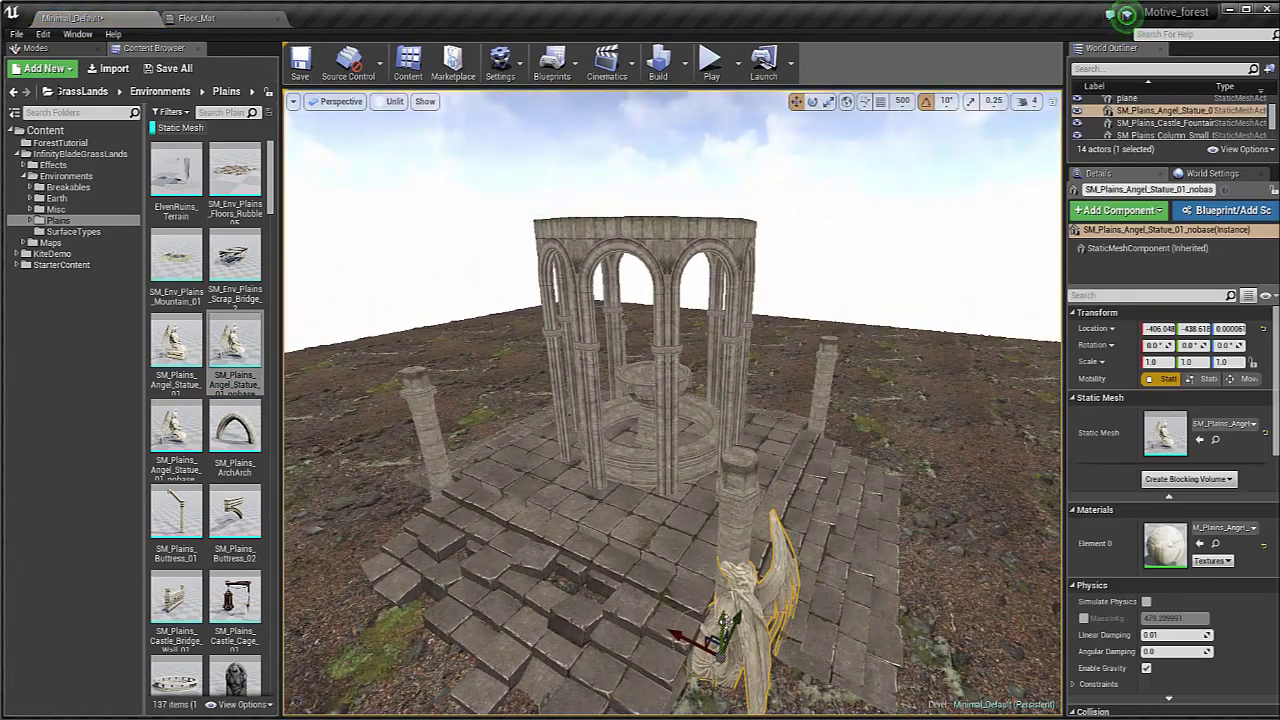
pyautogui.moveTo(703, 401); pyautogui.dragTo(675, 475, button='right')
# Step: Rotate the angel statue to -90° around the vertical axis and scale it uniformly to about 0.297
pyautogui.press('e')
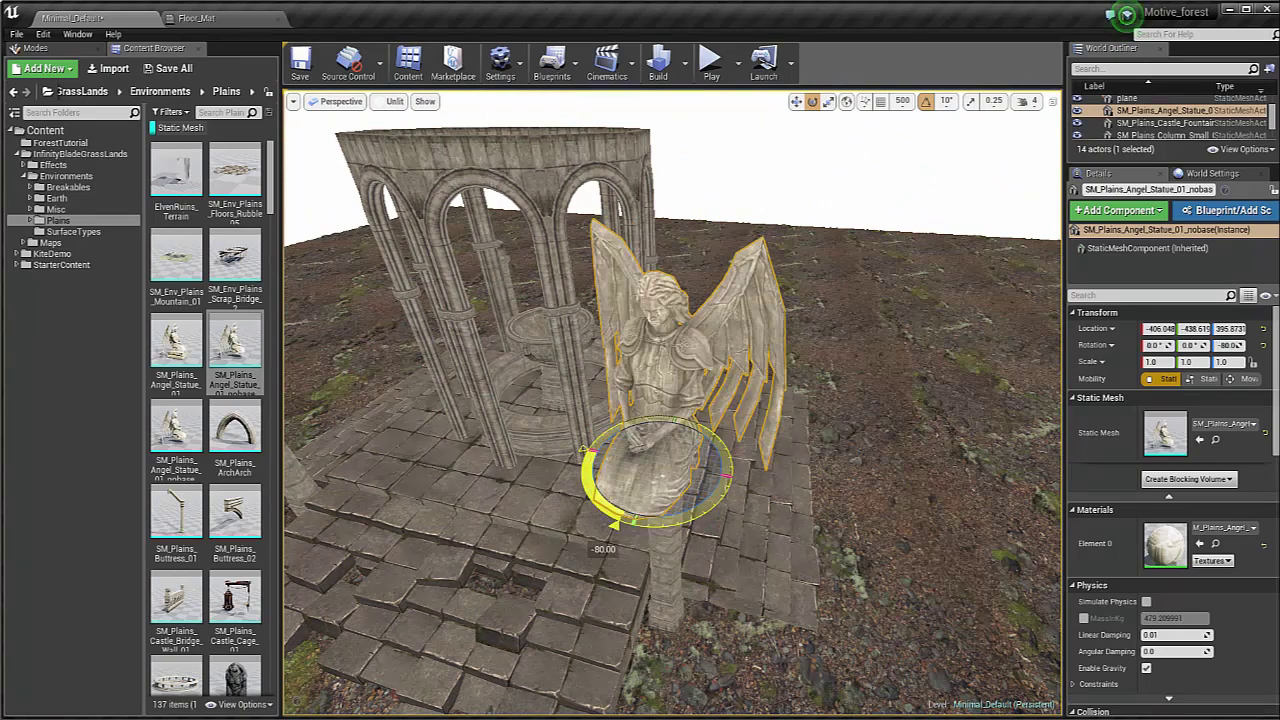
pyautogui.moveTo(626, 475); pyautogui.dragTo(705, 478, button='right')
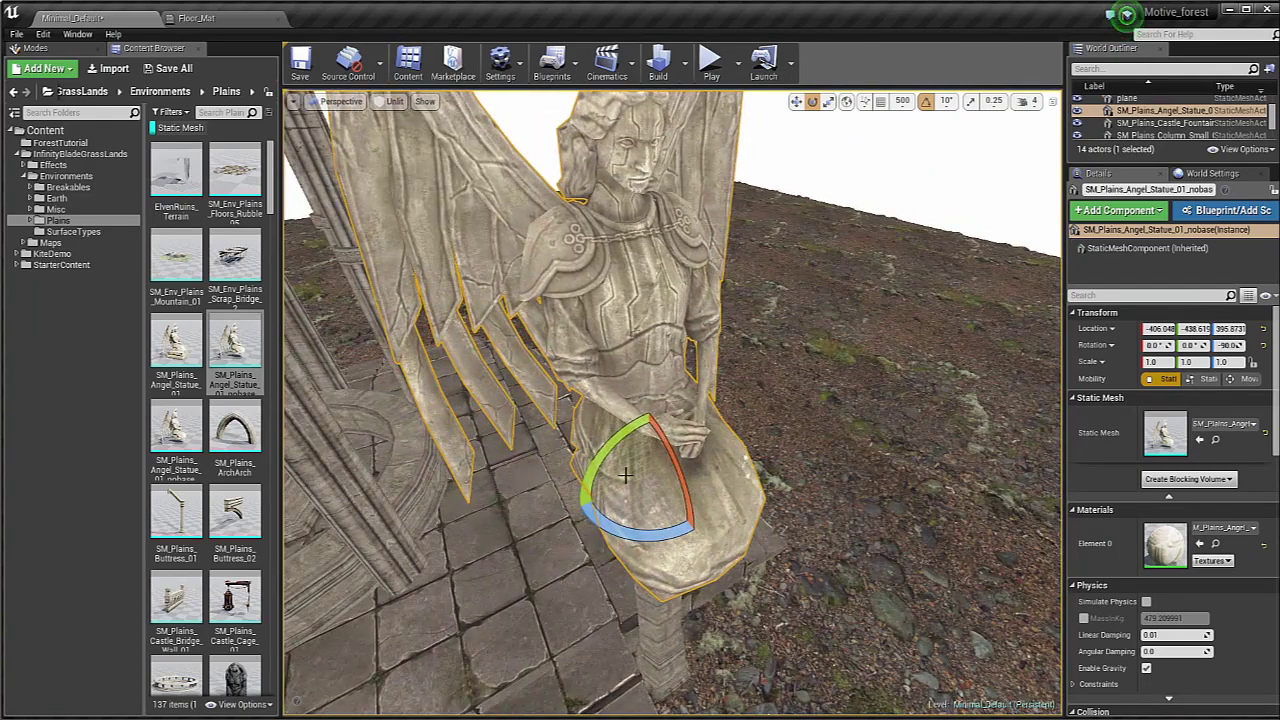
pyautogui.moveTo(645, 480); pyautogui.dragTo(600, 500)
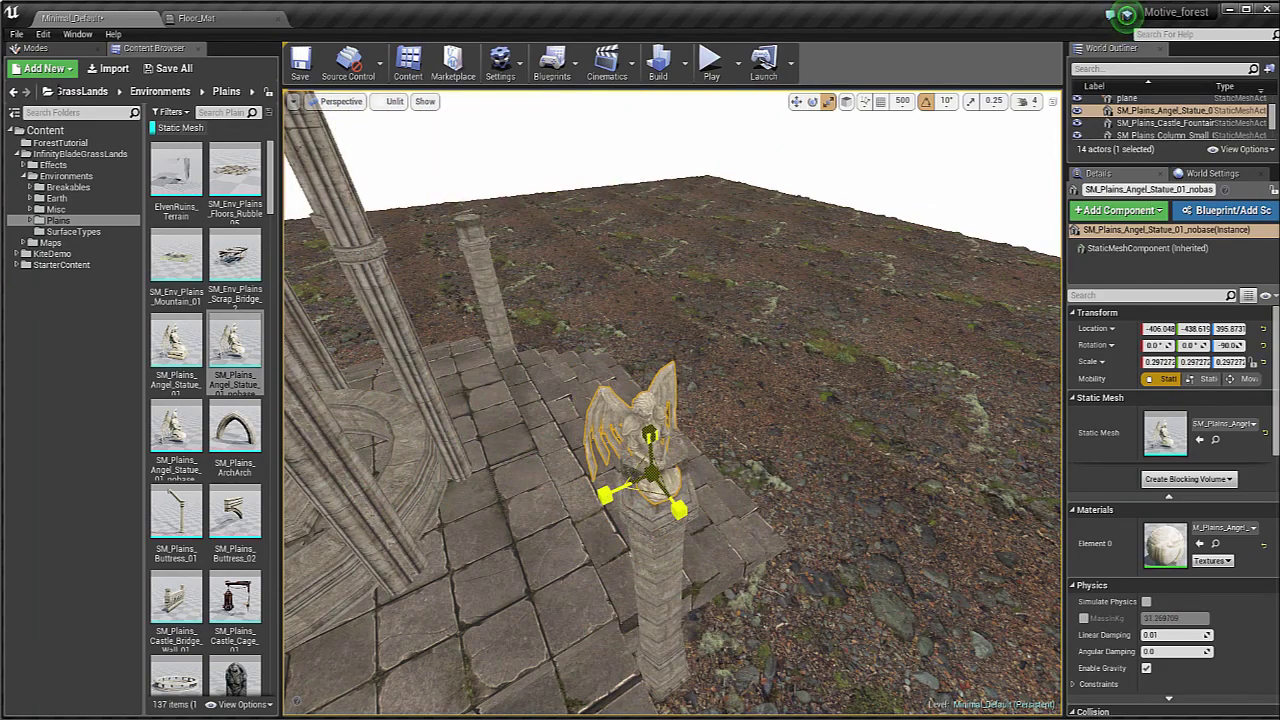
# Step: Seat the angel statue on the column top at about X -413, Y -424, Z 414 and scale it uniformly to about 0.316
pyautogui.press('w')
pyautogui.moveTo(699, 474); pyautogui.dragTo(636, 466, button='right')
pyautogui.moveTo(886, 412); pyautogui.dragTo(837, 396)
pyautogui.moveTo(837, 396); pyautogui.dragTo(715, 437, button='right')
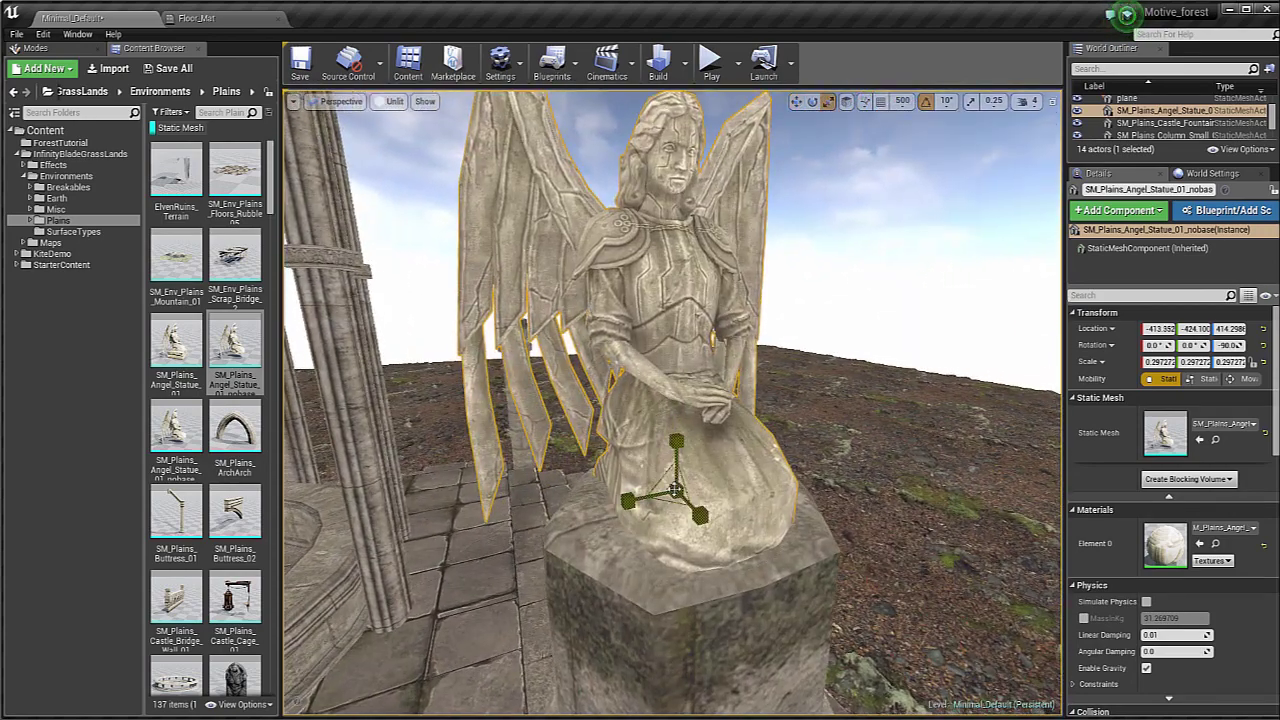
pyautogui.moveTo(676, 490)
pyautogui.mouseDown()
pyautogui.moveTo(700, 470)
pyautogui.moveTo(668, 500)
pyautogui.mouseUp()
pyautogui.moveTo(668, 500); pyautogui.dragTo(662, 442, button='right')
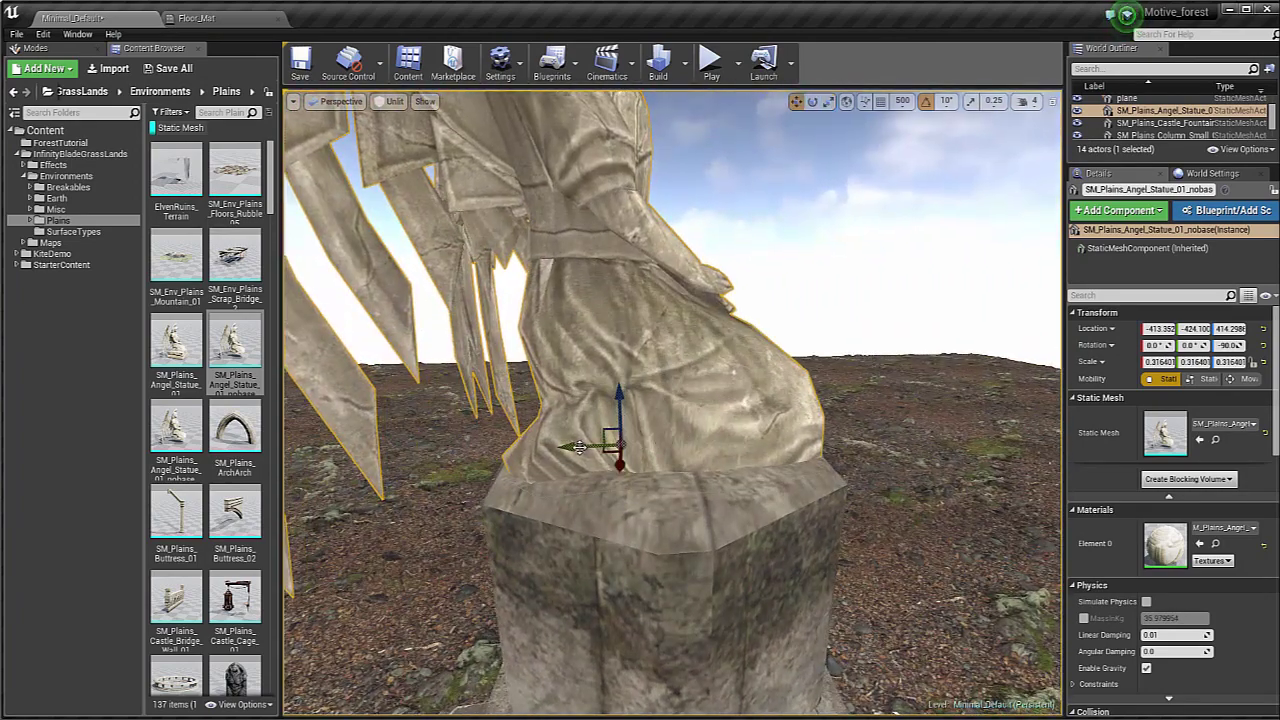
pyautogui.moveTo(579, 447); pyautogui.dragTo(750, 460, button='right')
# Step: Duplicate the angel statue onto the column across the front steps and rotate the copy to 90° around the vertical axis
pyautogui.scroll(-10, 672, 400)
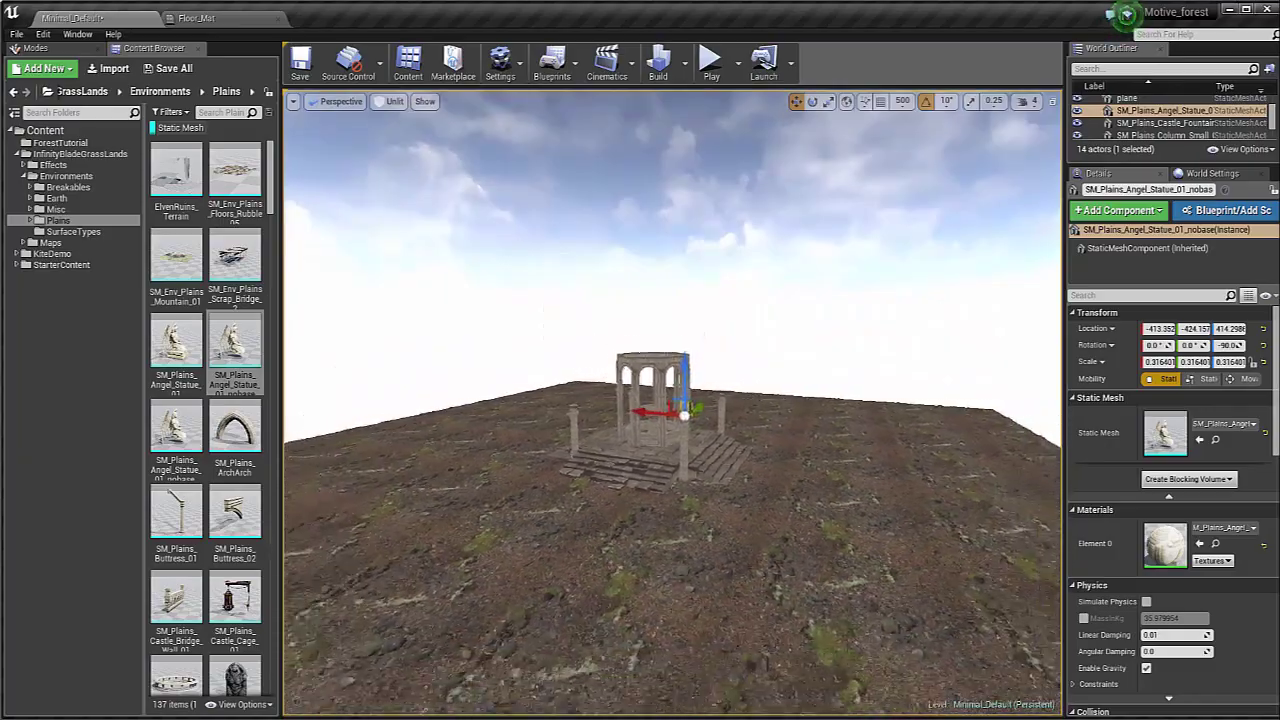
pyautogui.scroll(10, 672, 400)
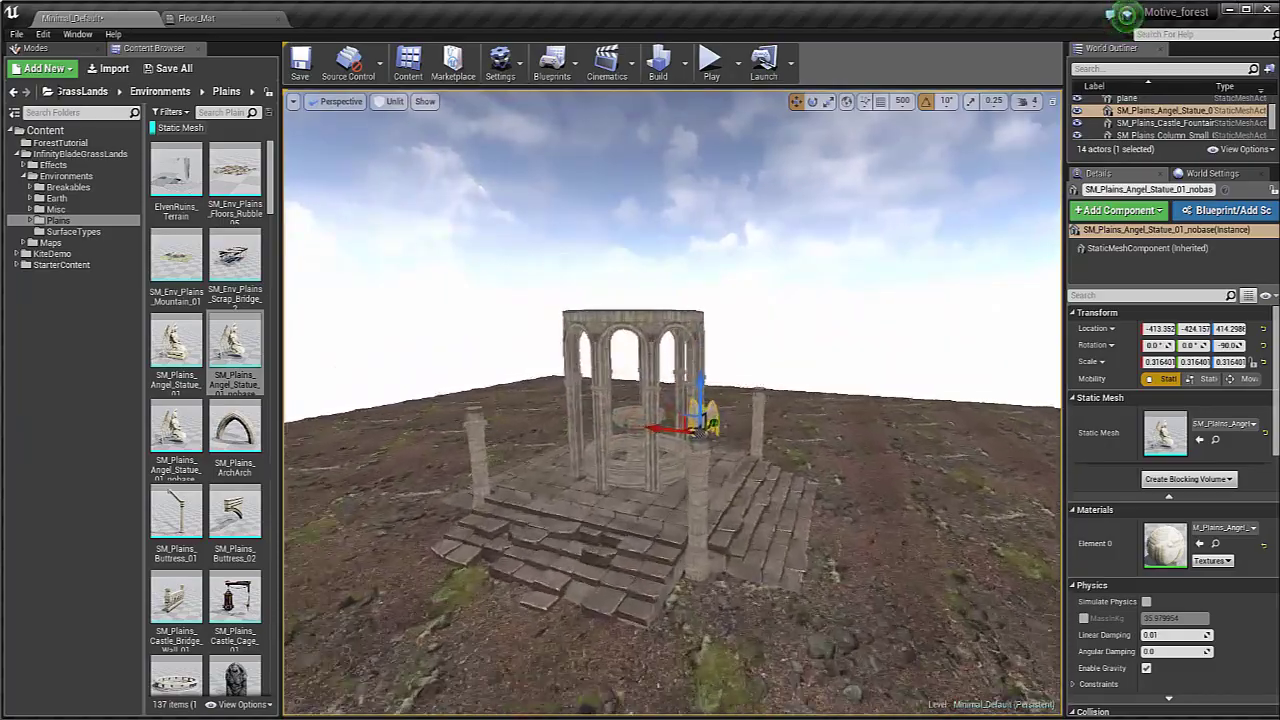
pyautogui.moveTo(672, 400); pyautogui.dragTo(645, 434, button='right')
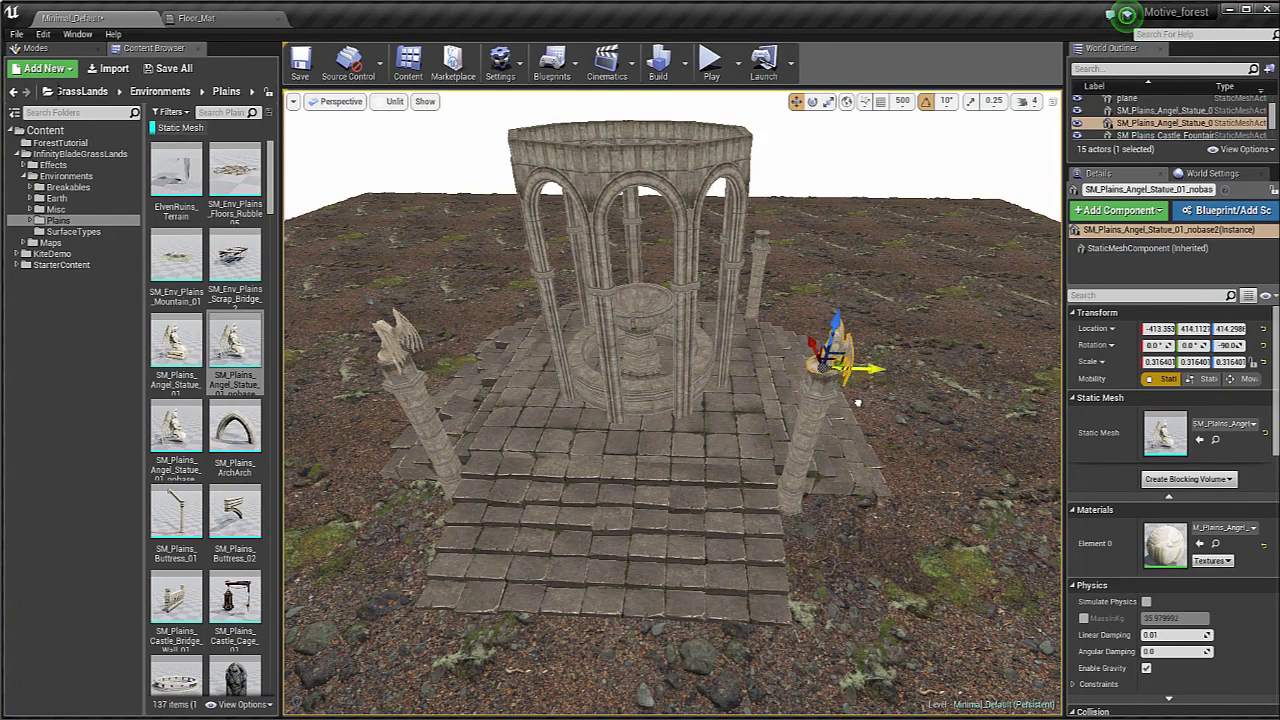
pyautogui.press('f')
pyautogui.press('e')
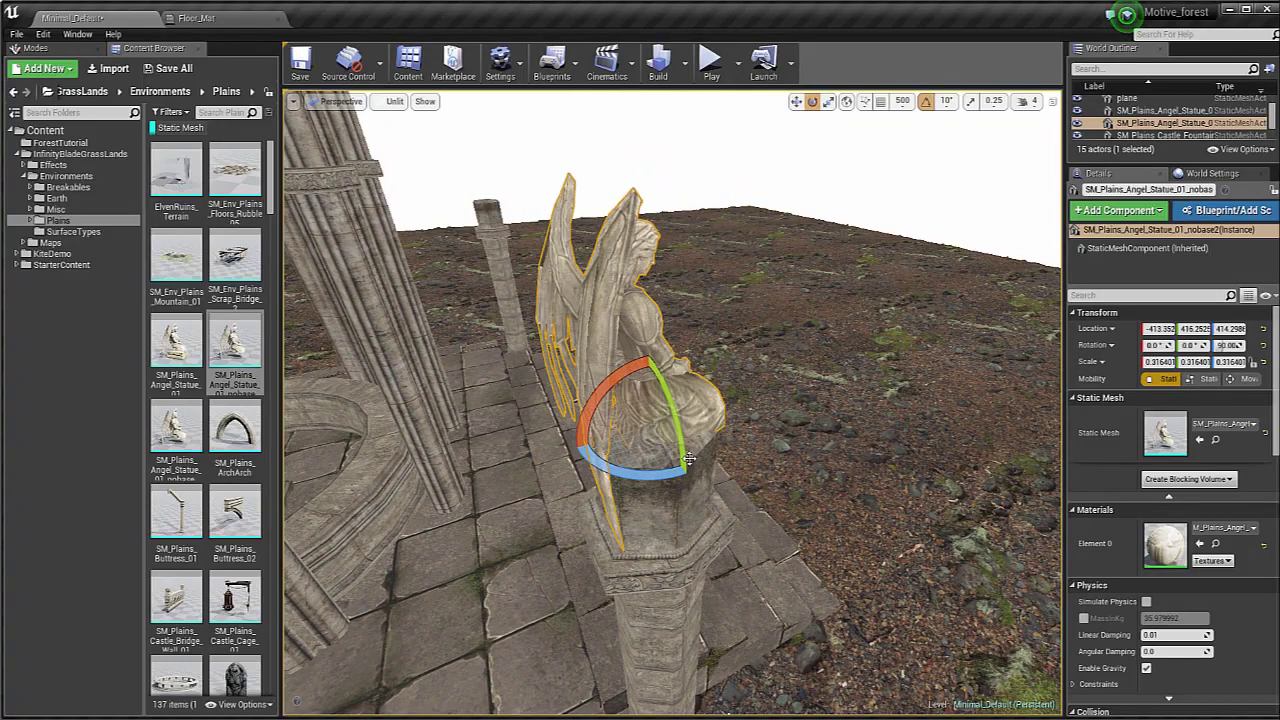
# Step: Align the copied statue on its column at about Y 407 and duplicate it onto the next column at about X 437
pyautogui.press('w')
pyautogui.keyDown('alt'); pyautogui.moveTo(689, 458); pyautogui.dragTo(708, 422); pyautogui.keyUp('alt')
pyautogui.moveTo(631, 432); pyautogui.dragTo(505, 342)
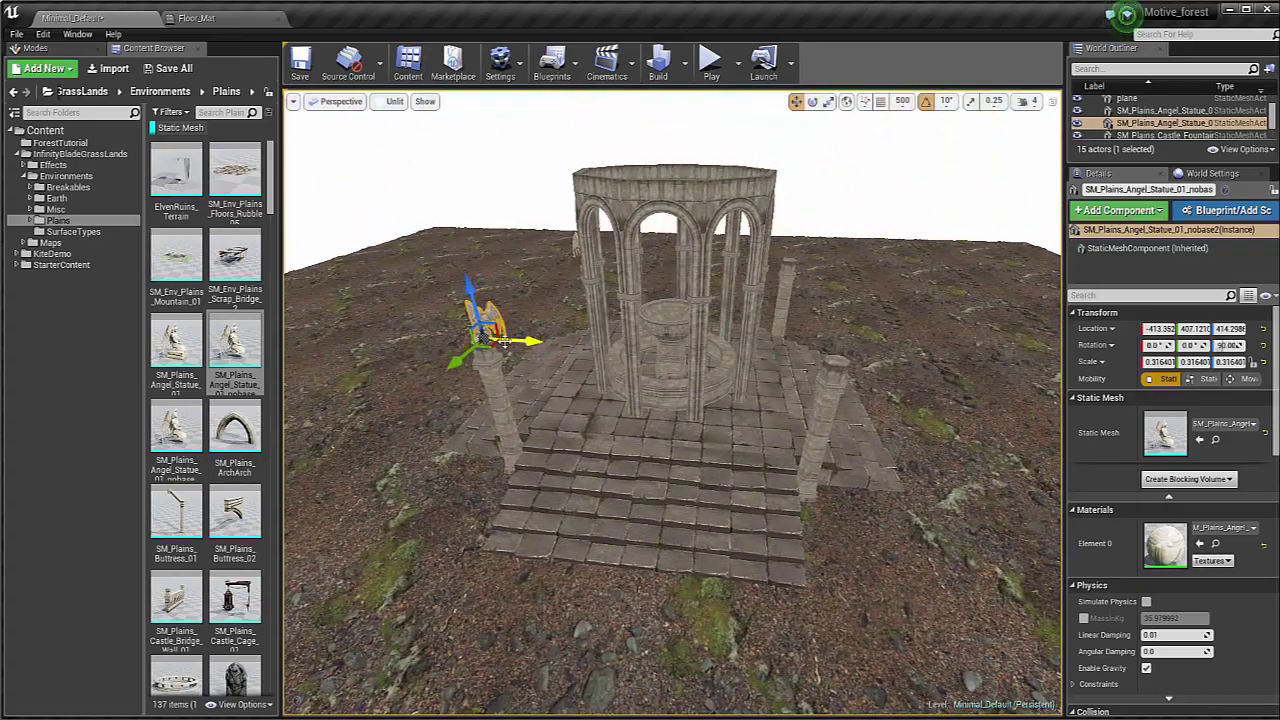
pyautogui.press('f')
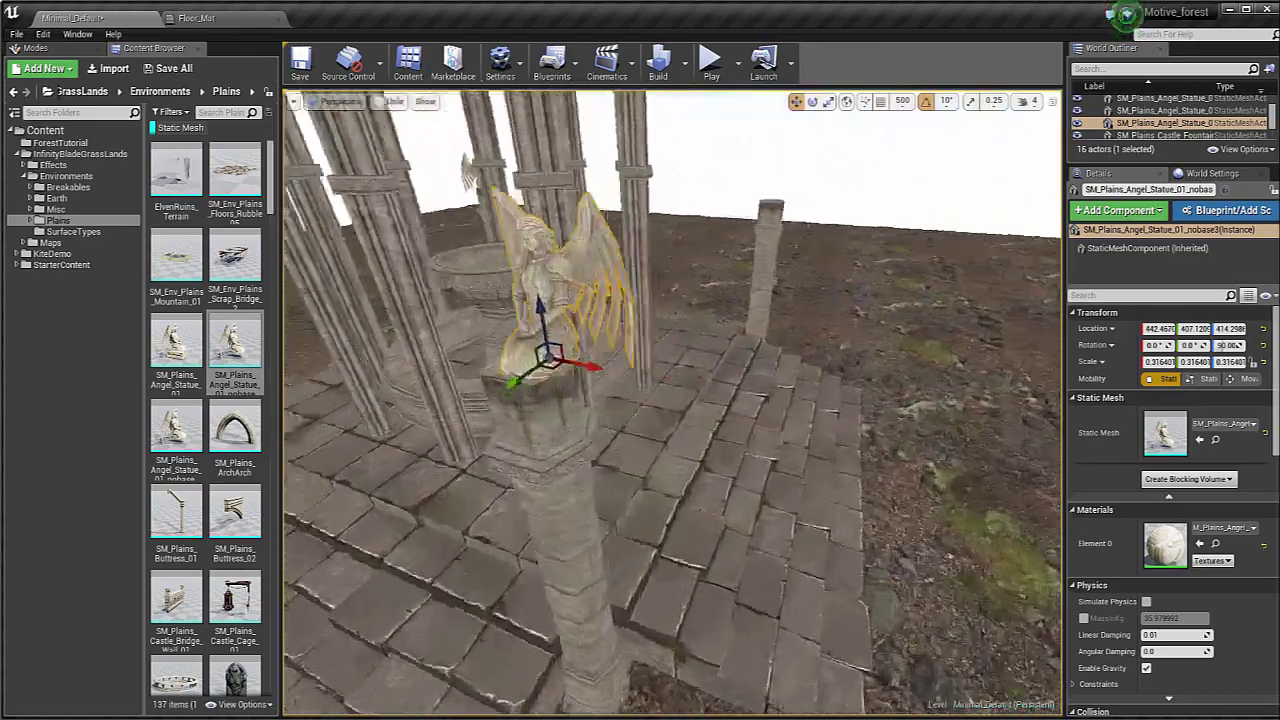
pyautogui.keyDown('alt'); pyautogui.moveTo(886, 381); pyautogui.dragTo(610, 392); pyautogui.keyUp('alt')
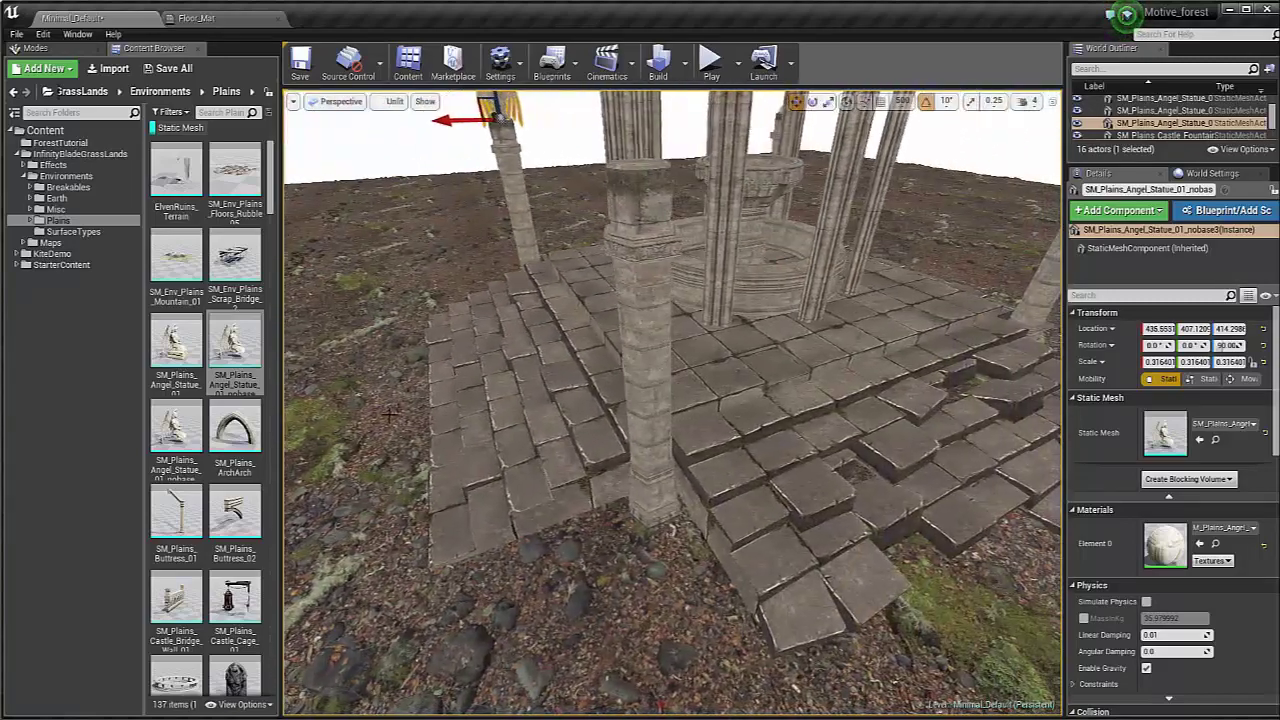
# Step: Add the torch version of the angel statue at the fourth column, rotated to -90° around the vertical axis and scaled to about 0.358
pyautogui.moveTo(175, 430); pyautogui.dragTo(683, 523)
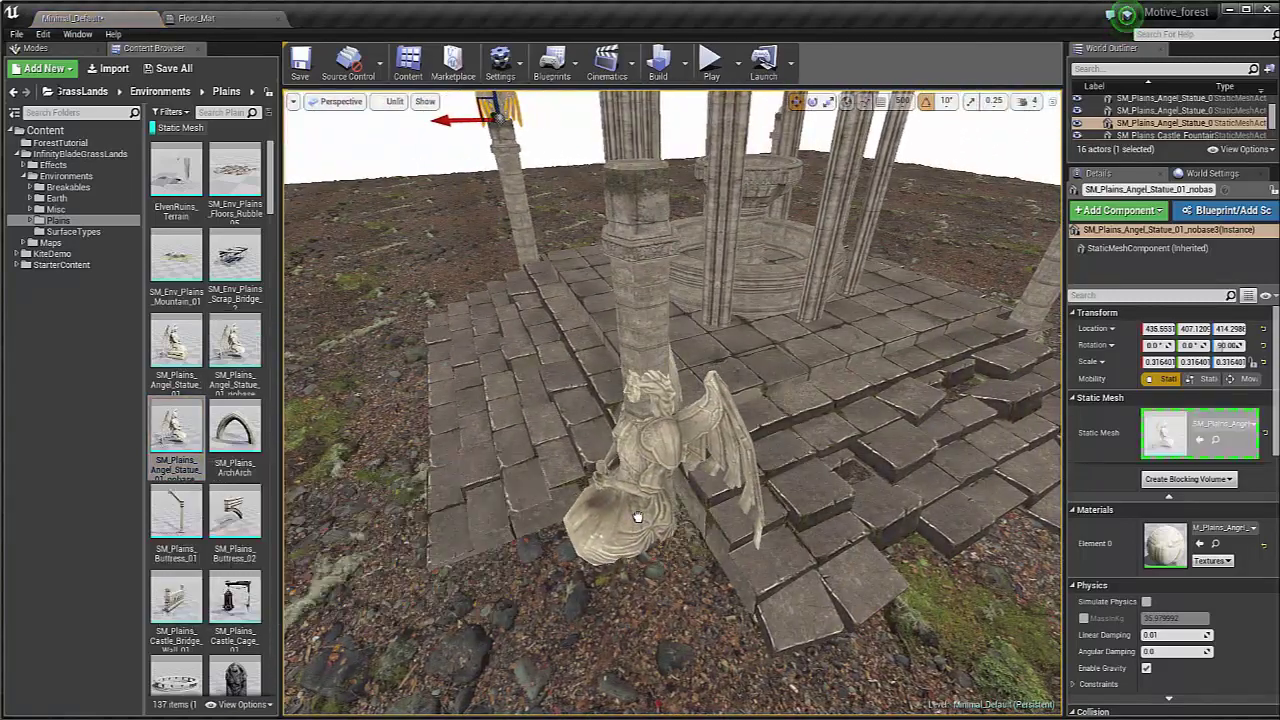
pyautogui.moveTo(630, 480); pyautogui.dragTo(604, 271)
pyautogui.press('e')
pyautogui.moveTo(625, 518); pyautogui.dragTo(680, 522)
pyautogui.moveTo(643, 462); pyautogui.dragTo(620, 510)
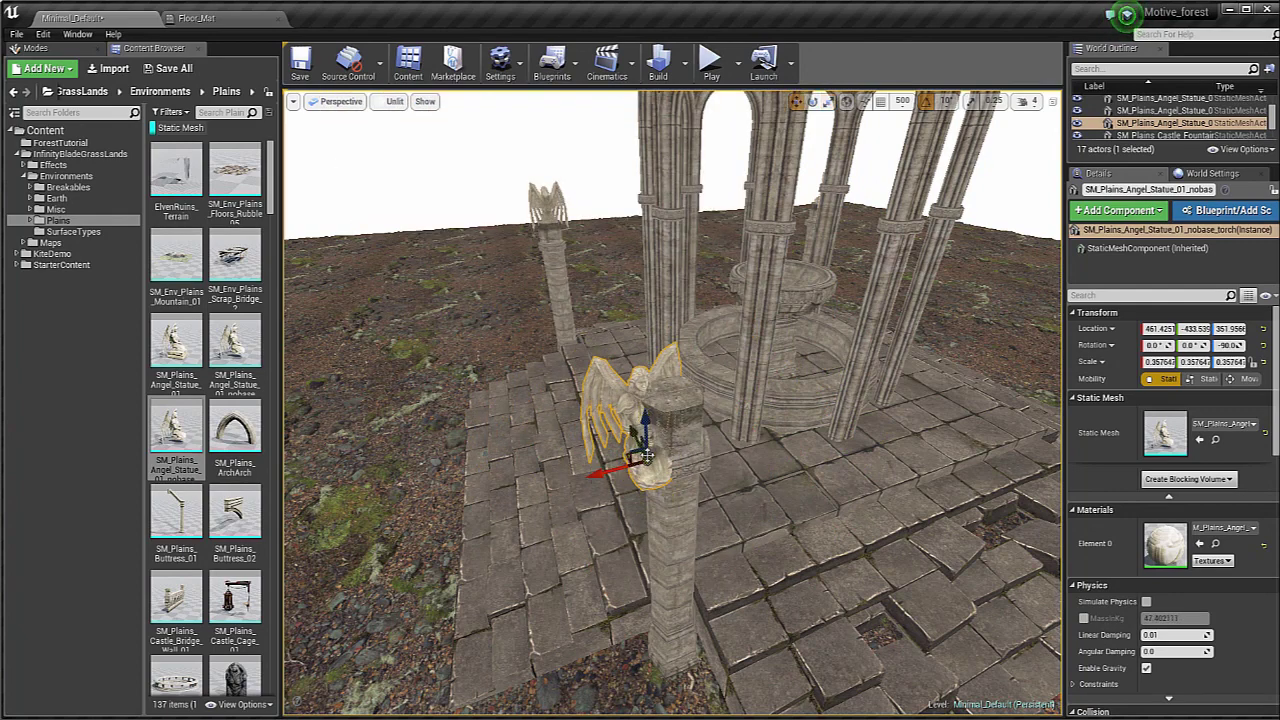
# Step: Set the torch statue's scale to 0.316401 on all axes and seat it on the column at about X 436, Y -423, Z 416
pyautogui.keyDown('alt'); pyautogui.moveTo(700, 312); pyautogui.dragTo(803, 312); pyautogui.keyUp('alt')
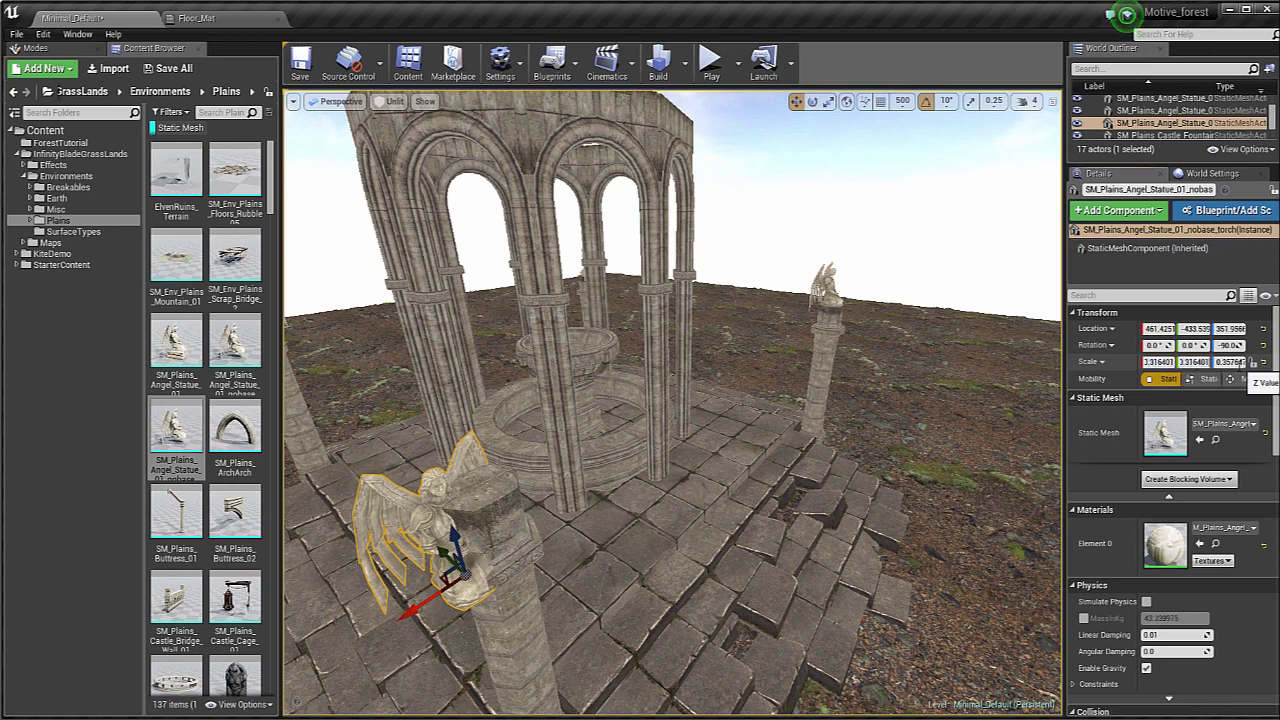
pyautogui.keyDown('alt'); pyautogui.moveTo(670, 400); pyautogui.dragTo(618, 342); pyautogui.keyUp('alt')
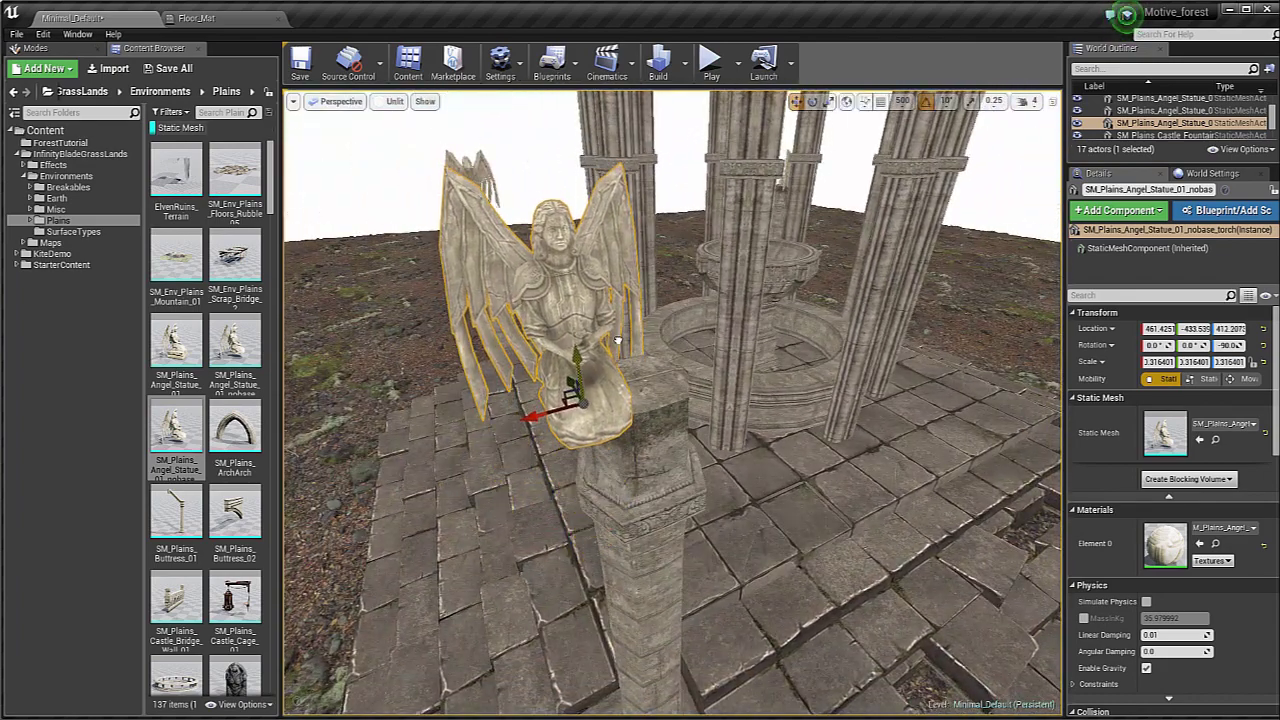
pyautogui.keyDown('alt'); pyautogui.moveTo(566, 388); pyautogui.dragTo(620, 400); pyautogui.keyUp('alt')
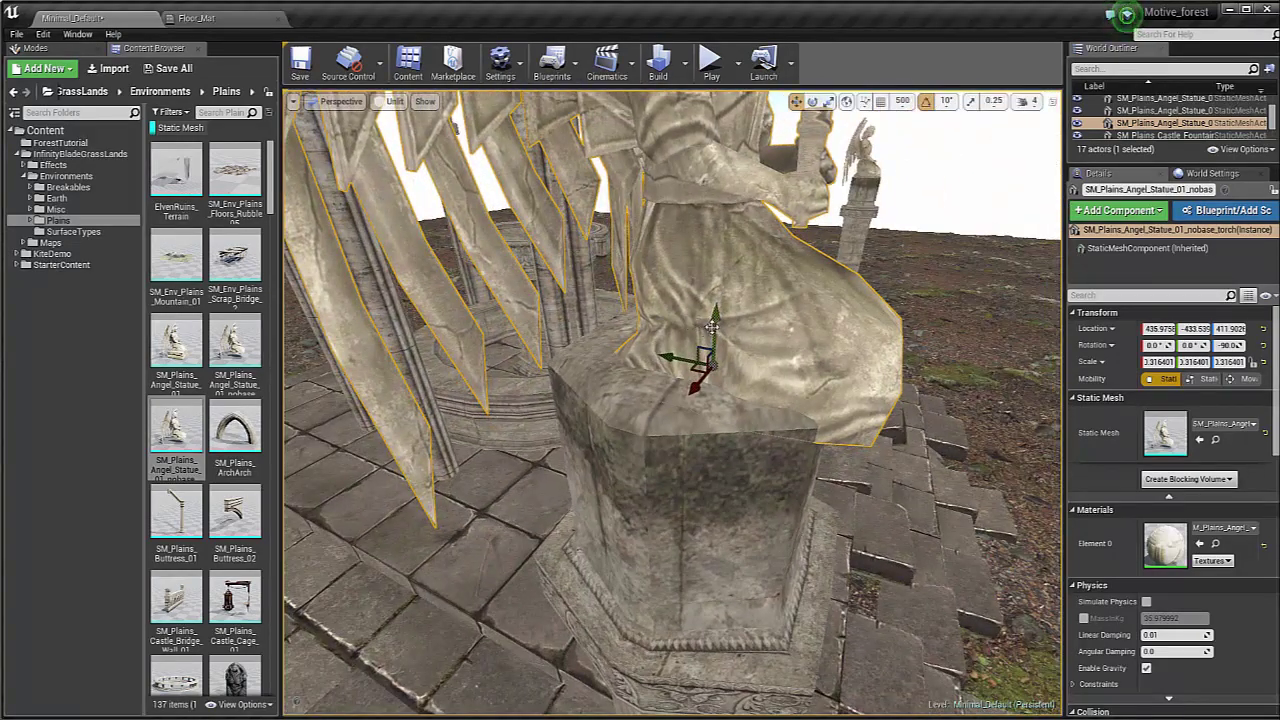
pyautogui.moveTo(712, 326); pyautogui.dragTo(712, 298)
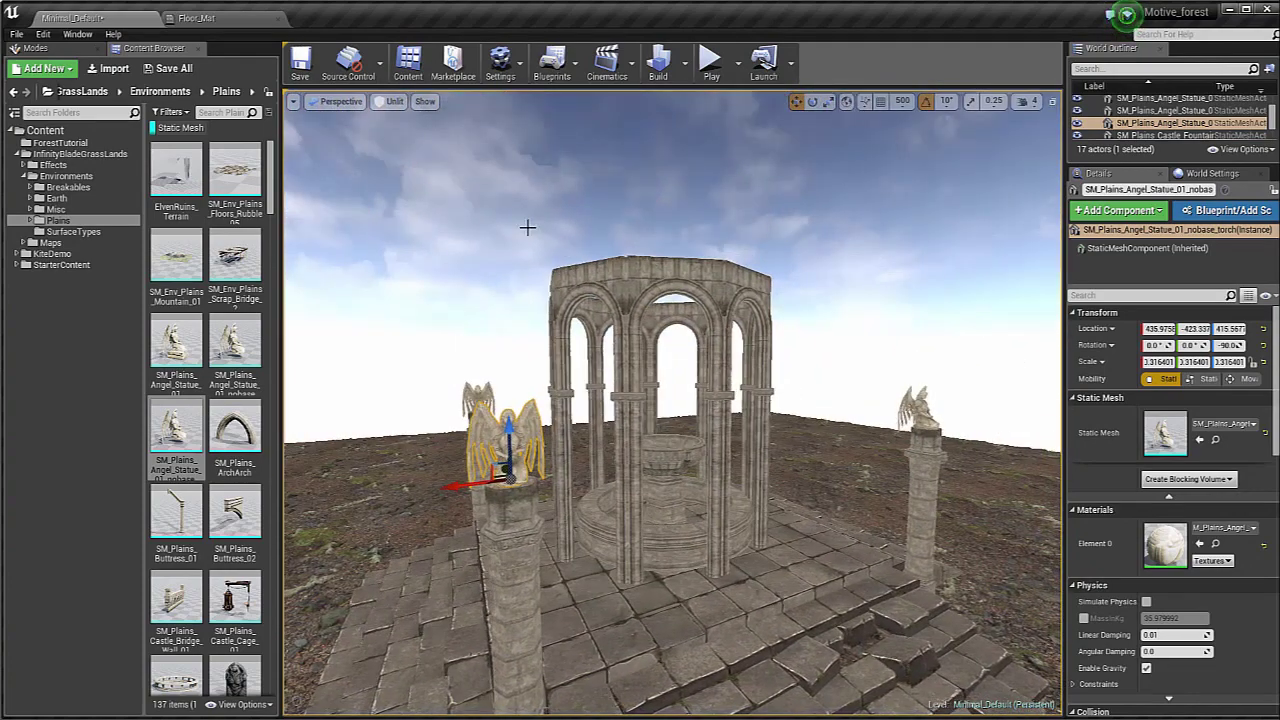
# Step: Select the sky sphere and review the colonnade and statue-topped columns from above and from ground level
pyautogui.click(527, 228)
pyautogui.moveTo(527, 228)
pyautogui.mouseDown(button='right')
pyautogui.moveTo(512, 130)
pyautogui.moveTo(527, 228)
pyautogui.mouseUp(button='right')
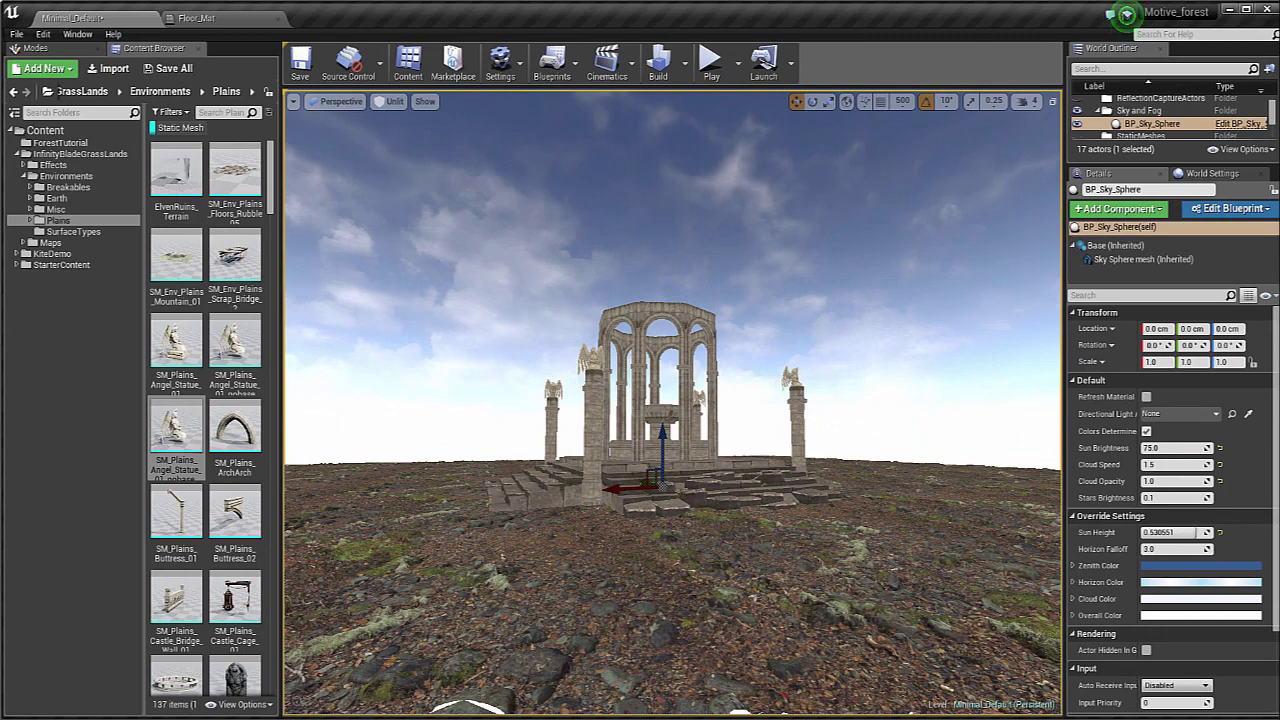
pyautogui.moveTo(527, 228); pyautogui.dragTo(600, 306, button='right')
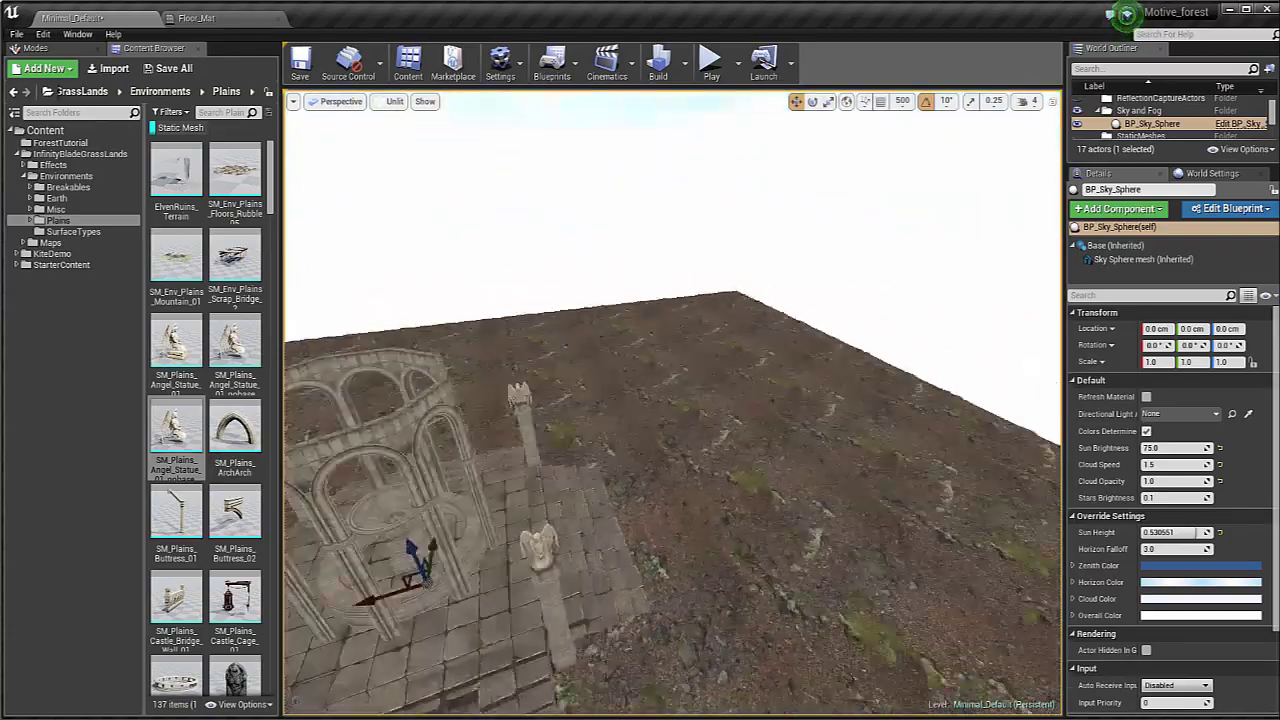
pyautogui.moveTo(600, 306); pyautogui.dragTo(637, 282, button='right')
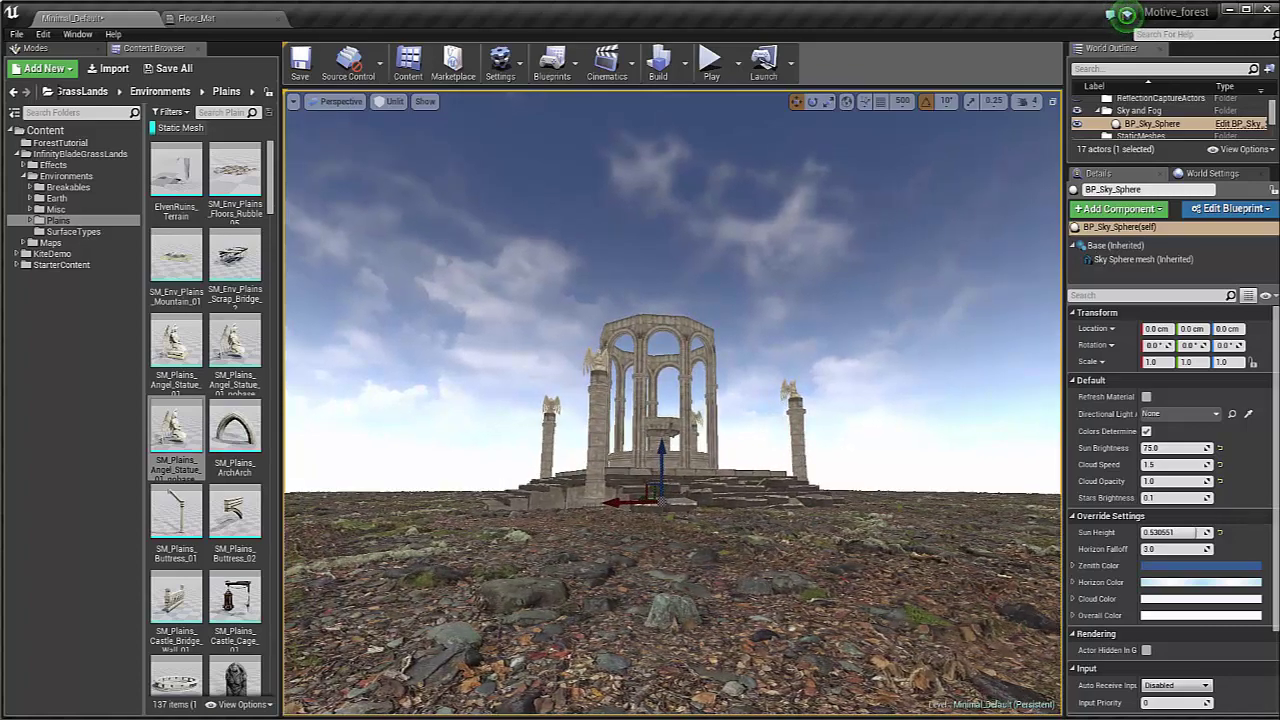
# Step: Create a camera from the ground-level view that frames the colonnade and statue-topped columns
pyautogui.moveTo(559, 407); pyautogui.dragTo(567, 207, button='right')
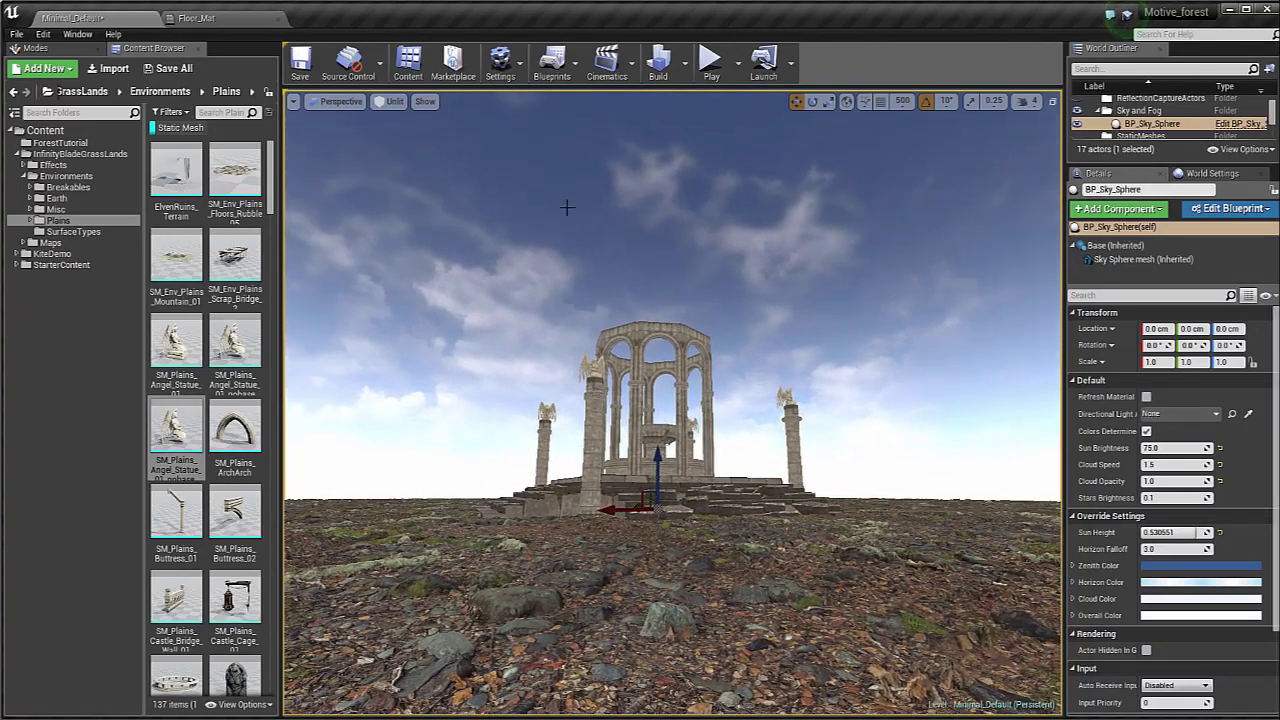
pyautogui.click(340, 102)
pyautogui.click(293, 102)
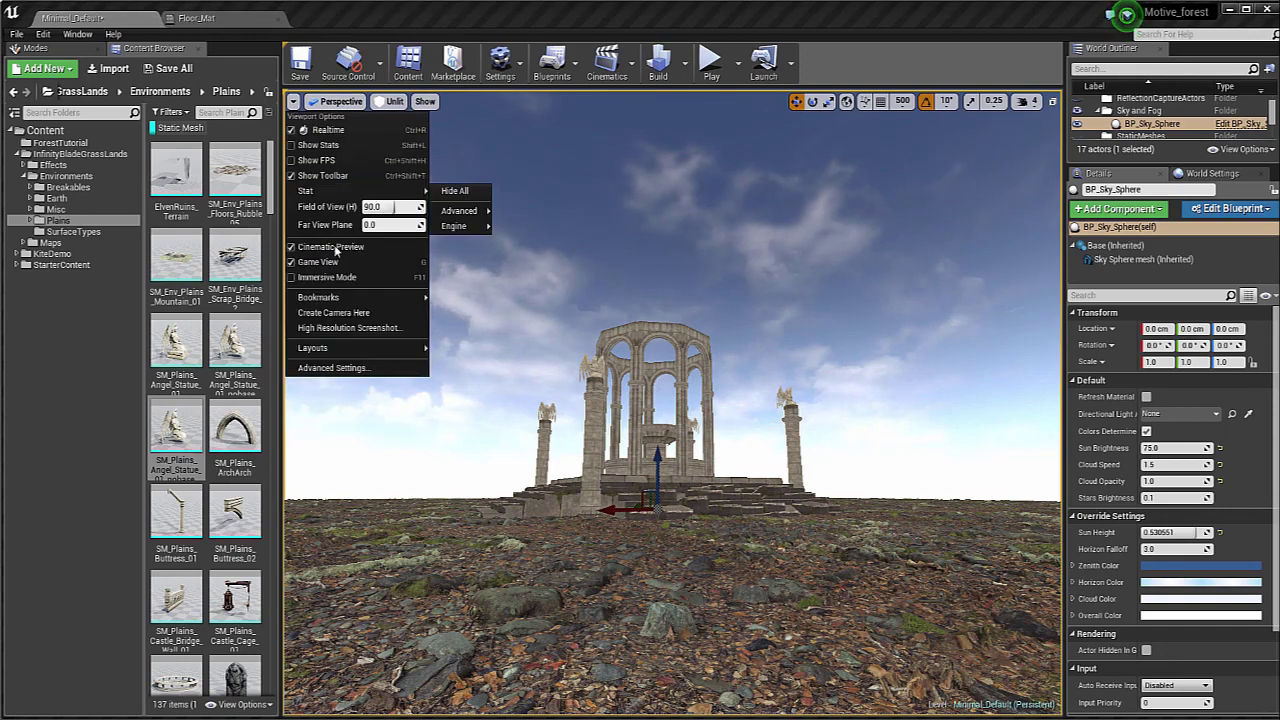
pyautogui.click(351, 314)
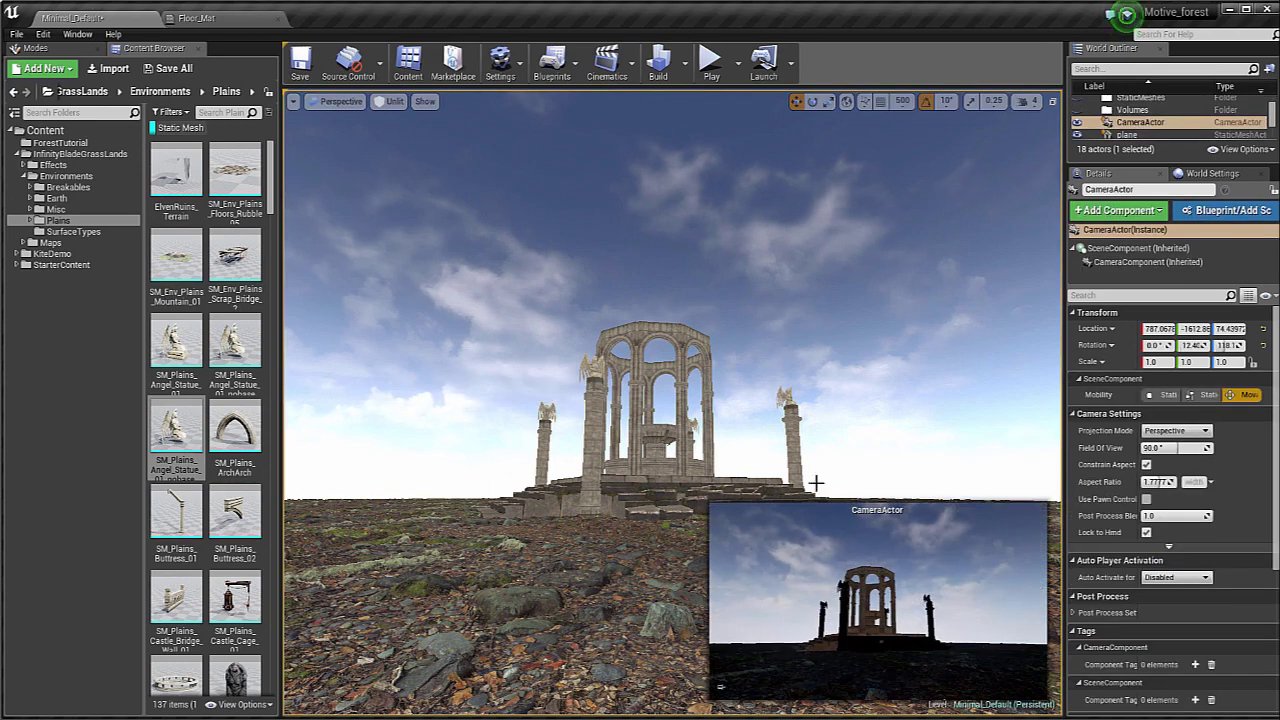
# Step: Pilot the new CameraActor, reframe the colonnade at a pitch of about 9°, and stop piloting
pyautogui.click(341, 102)
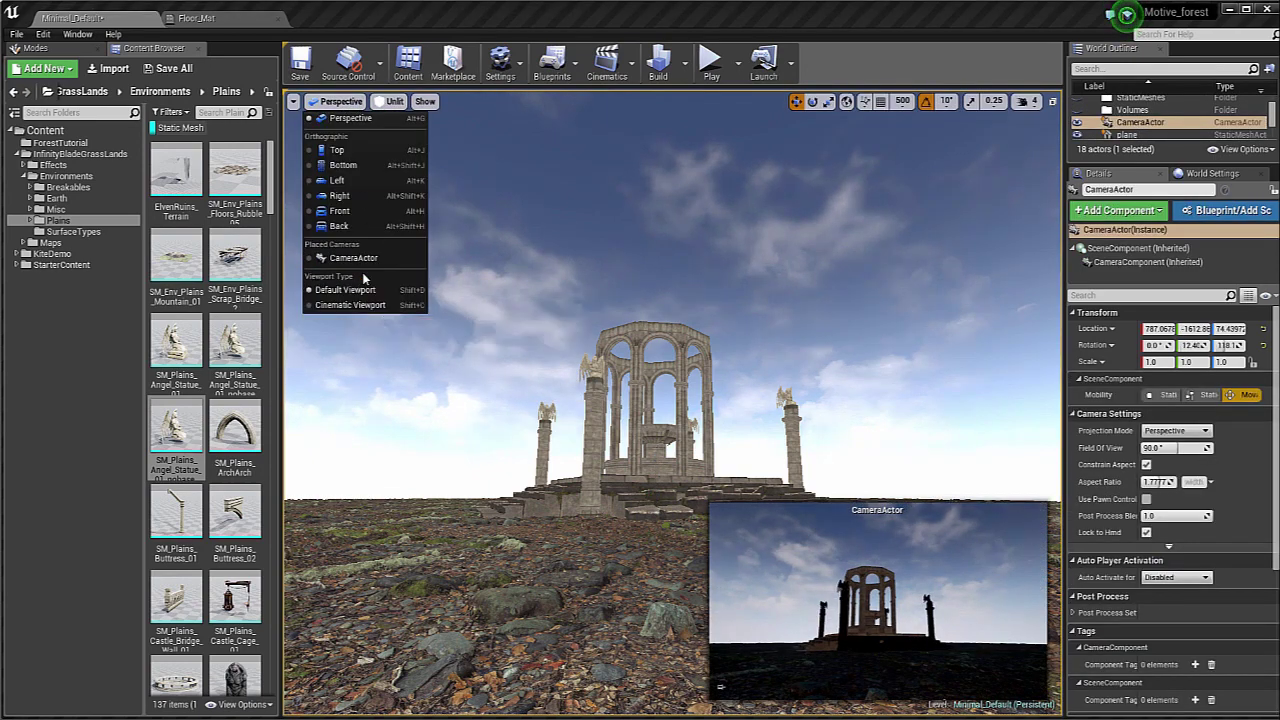
pyautogui.click(354, 258)
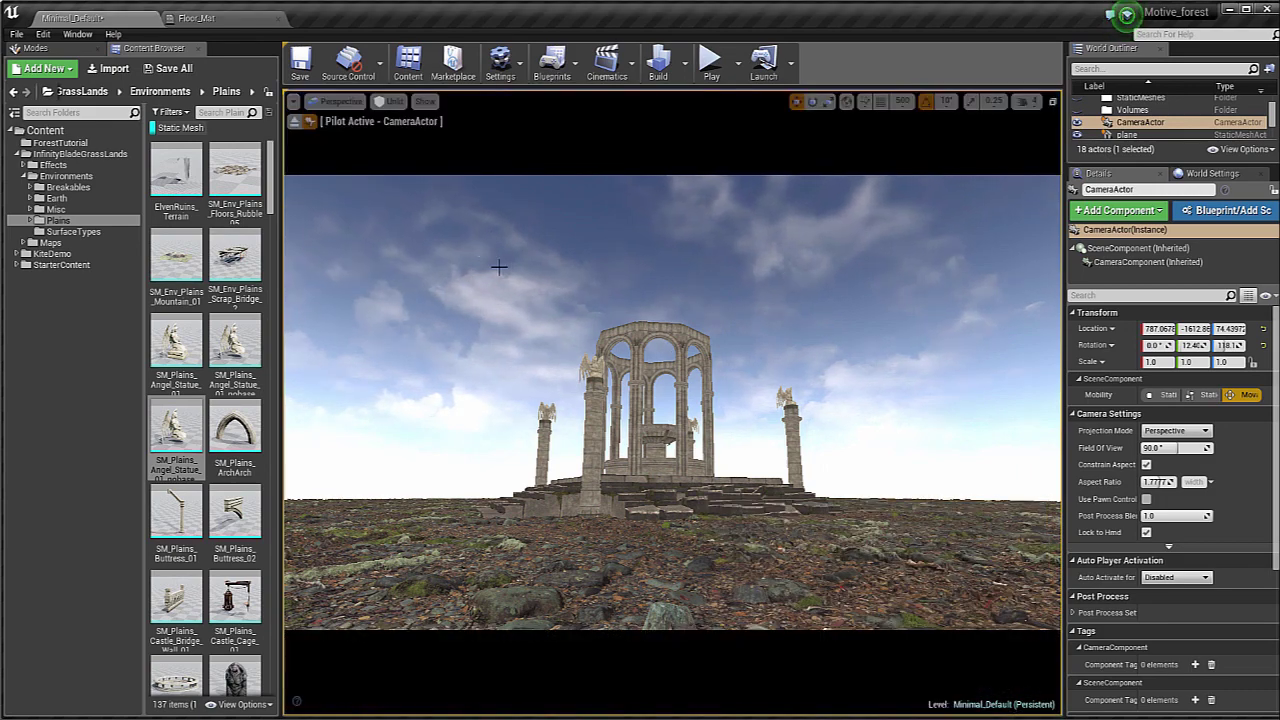
pyautogui.moveTo(672, 402); pyautogui.dragTo(476, 236, button='right')
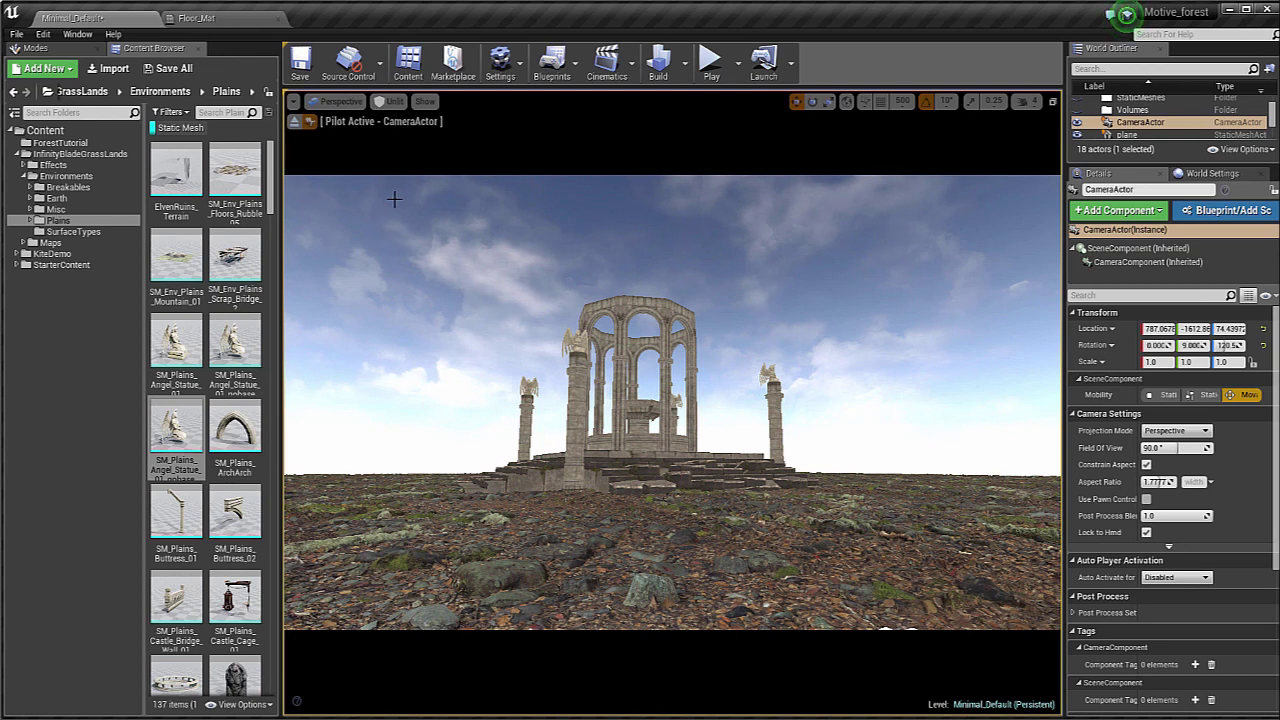
pyautogui.click(294, 121)
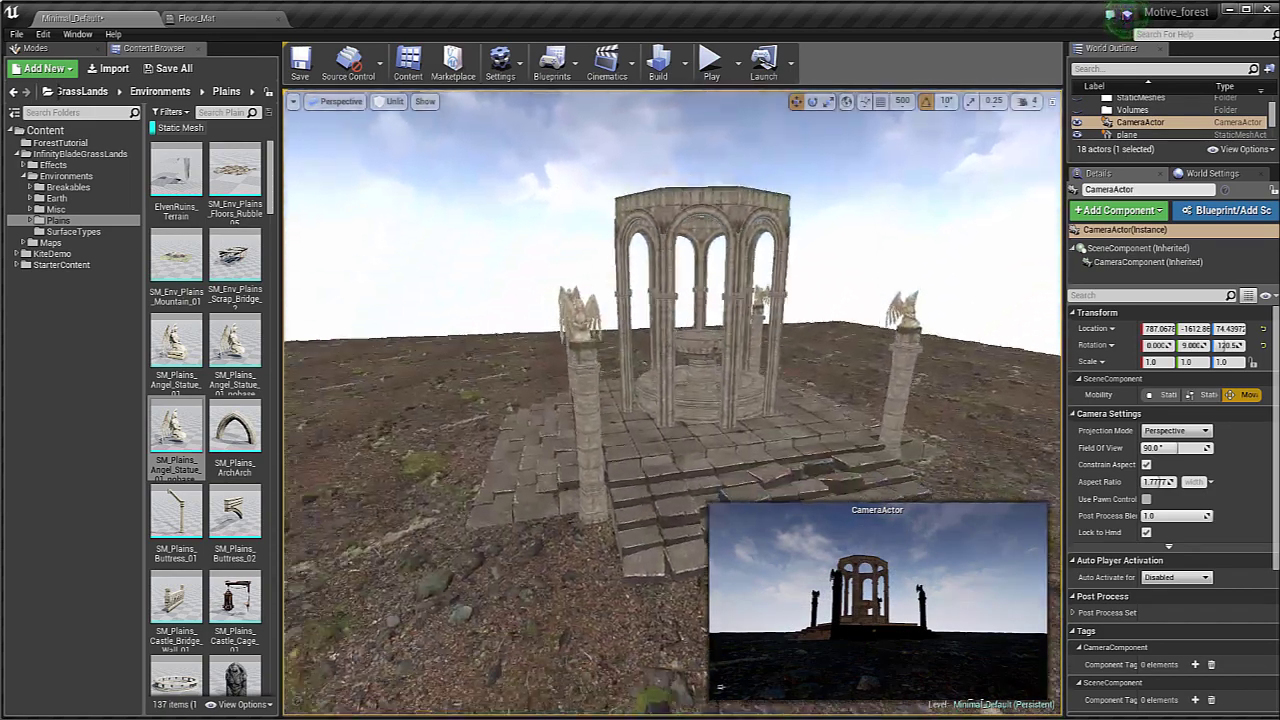
# Step: Place SM_Plains_CastleTower_Ruin_02 on the open ground away from the platform at about X -1798, Y 1592
pyautogui.moveTo(672, 403); pyautogui.dragTo(650, 400, button='right')
pyautogui.click(1136, 111)
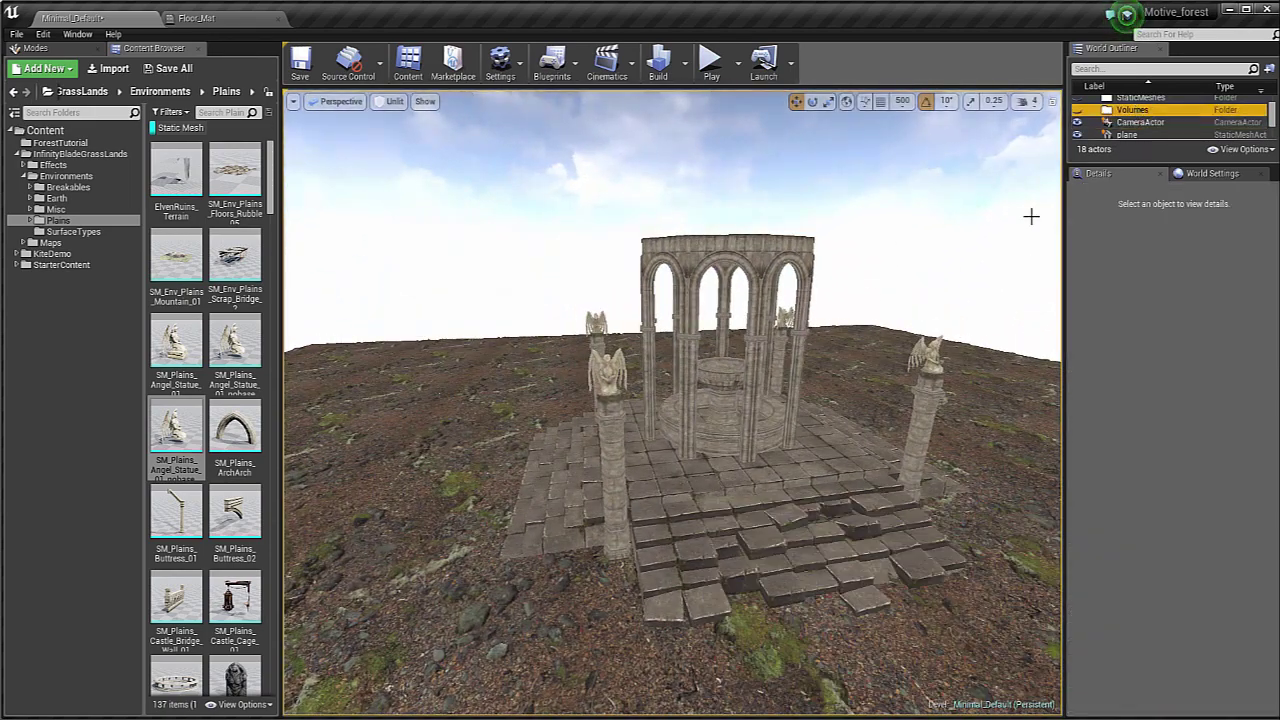
pyautogui.moveTo(743, 315); pyautogui.dragTo(790, 360, button='right')
pyautogui.moveTo(596, 316); pyautogui.dragTo(692, 316, button='right')
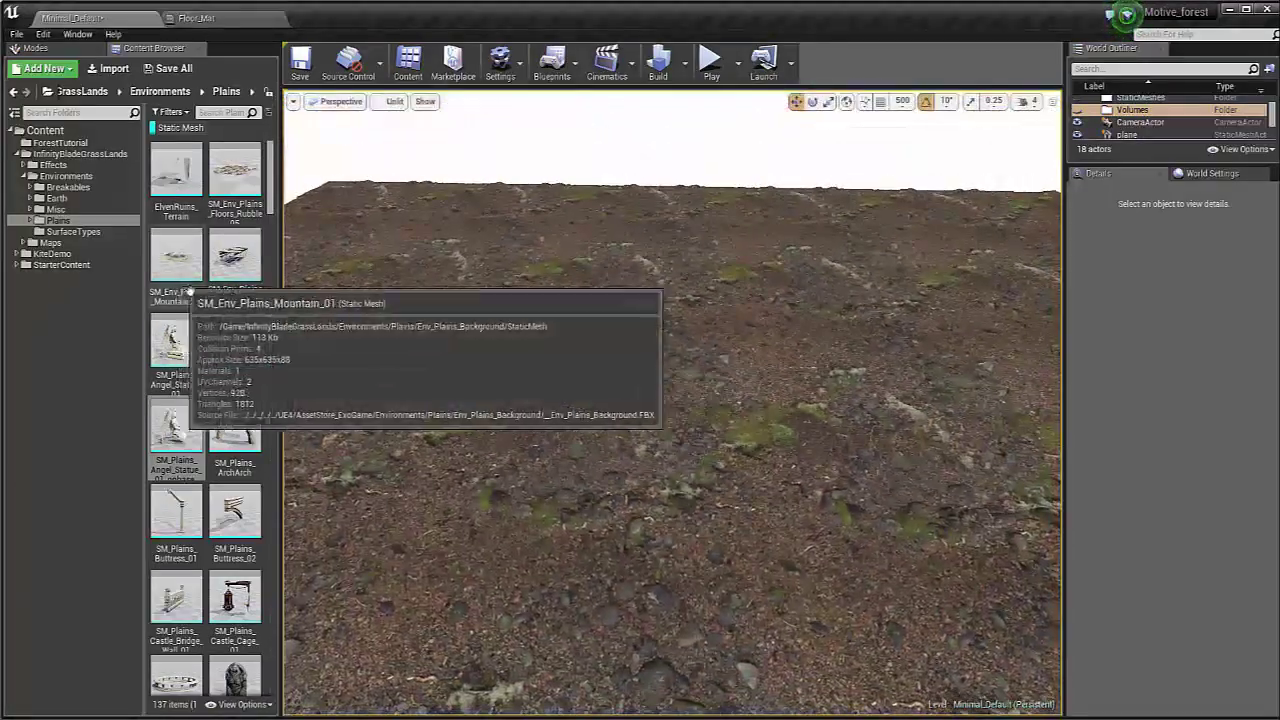
pyautogui.scroll(-8, 222, 300)
pyautogui.scroll(-6, 222, 300)
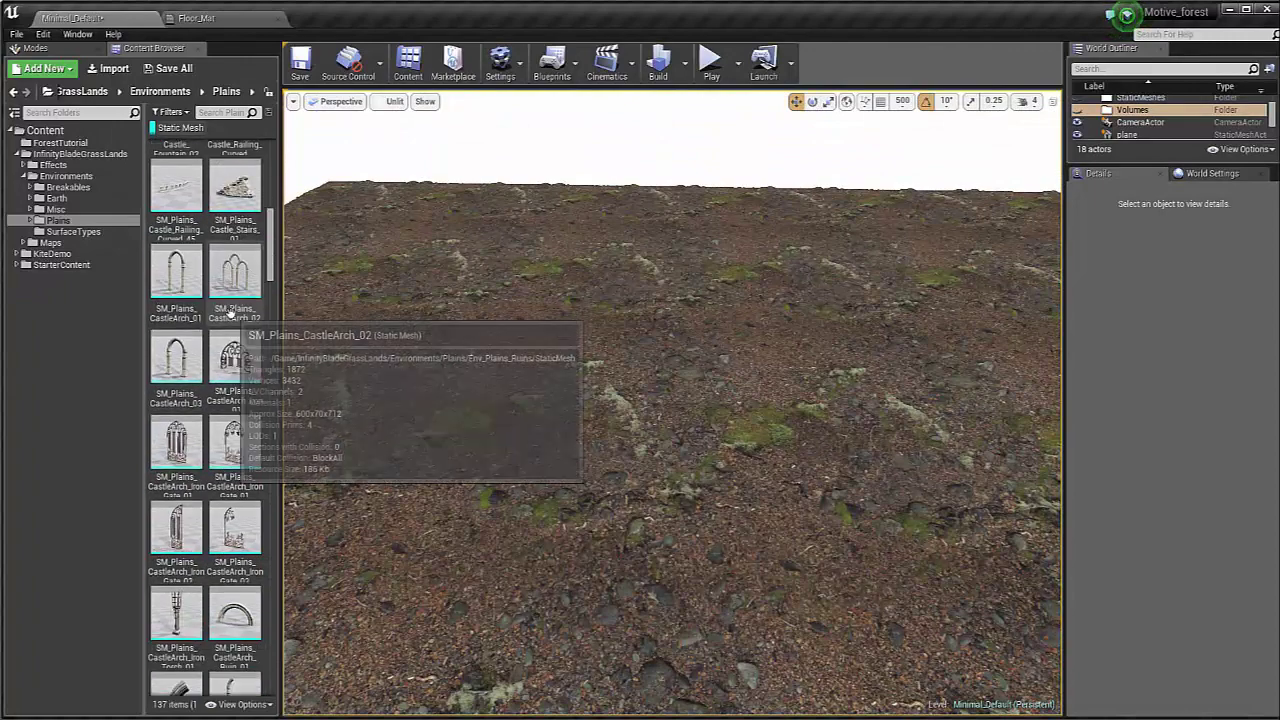
pyautogui.scroll(-5, 245, 380)
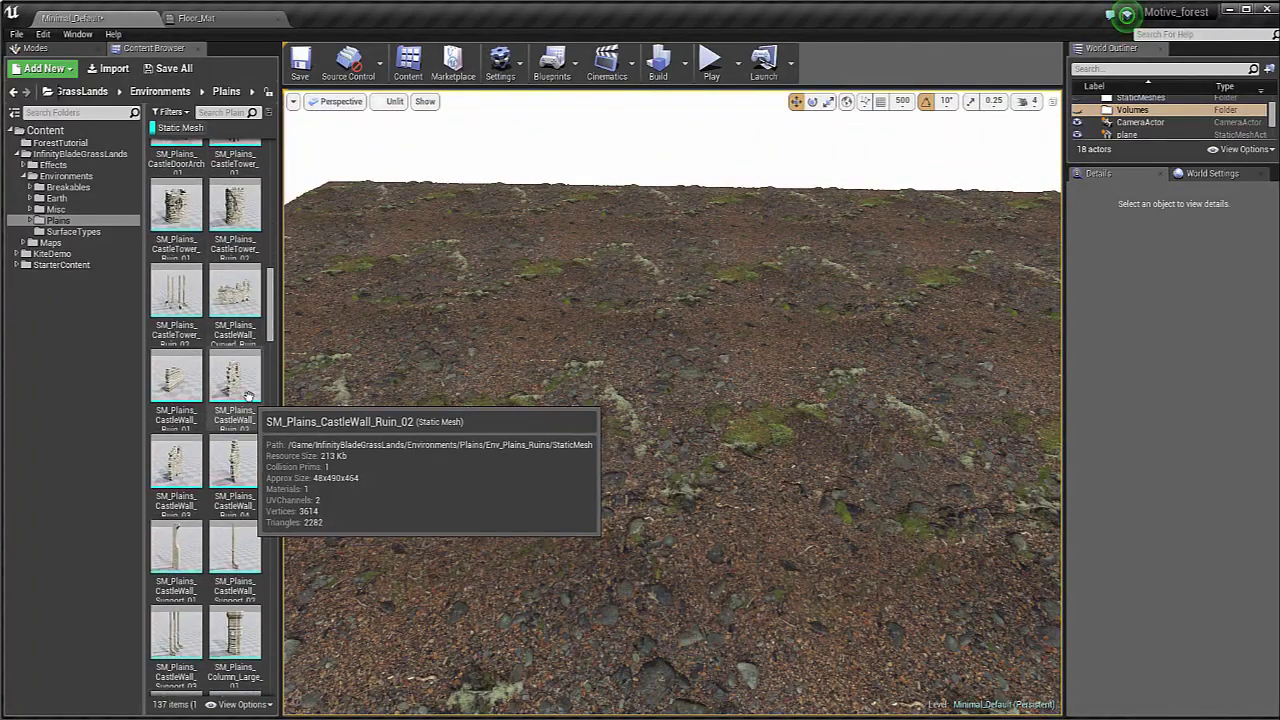
pyautogui.scroll(2, 248, 380)
pyautogui.moveTo(492, 287)
pyautogui.mouseDown()
pyautogui.moveTo(486, 343)
pyautogui.moveTo(488, 295)
pyautogui.mouseUp()
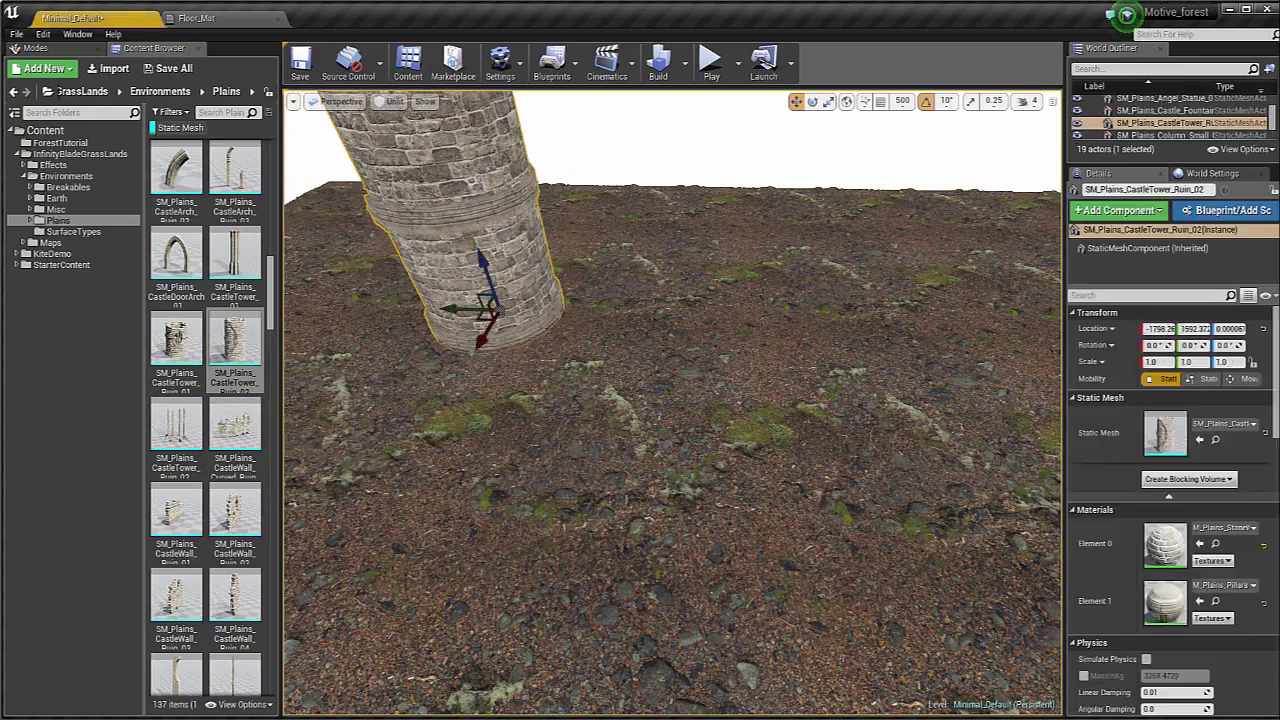
pyautogui.press('f')
pyautogui.moveTo(670, 400); pyautogui.dragTo(652, 513, button='right')
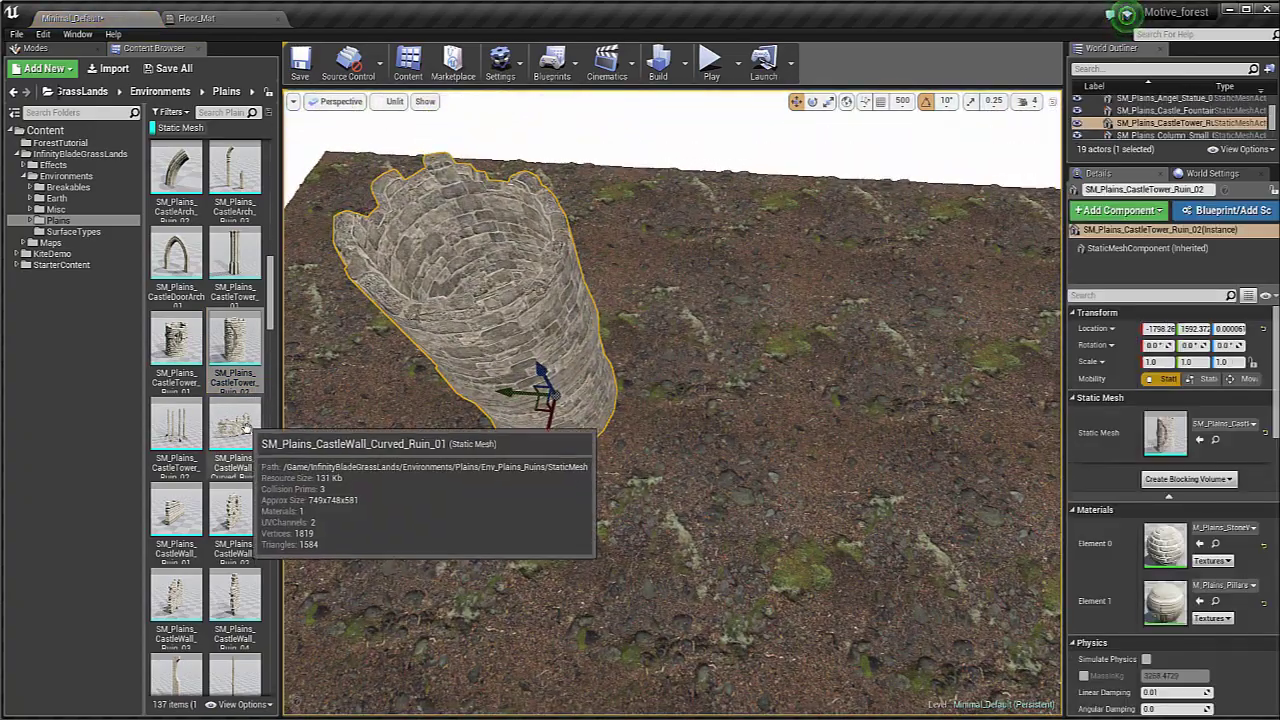
# Step: Try SM_Plains_CastleTower_Ruin_01 beside the placed tower and delete it
pyautogui.scroll(-2, 245, 428)
pyautogui.moveTo(176, 252); pyautogui.dragTo(644, 428)
pyautogui.press('Delete')
# Step: Find SM_Plains_Ruin_BuildingLOD01 among the Plains meshes and place it against the tower at about X -1768, Y 1492
pyautogui.scroll(-2, 260, 374)
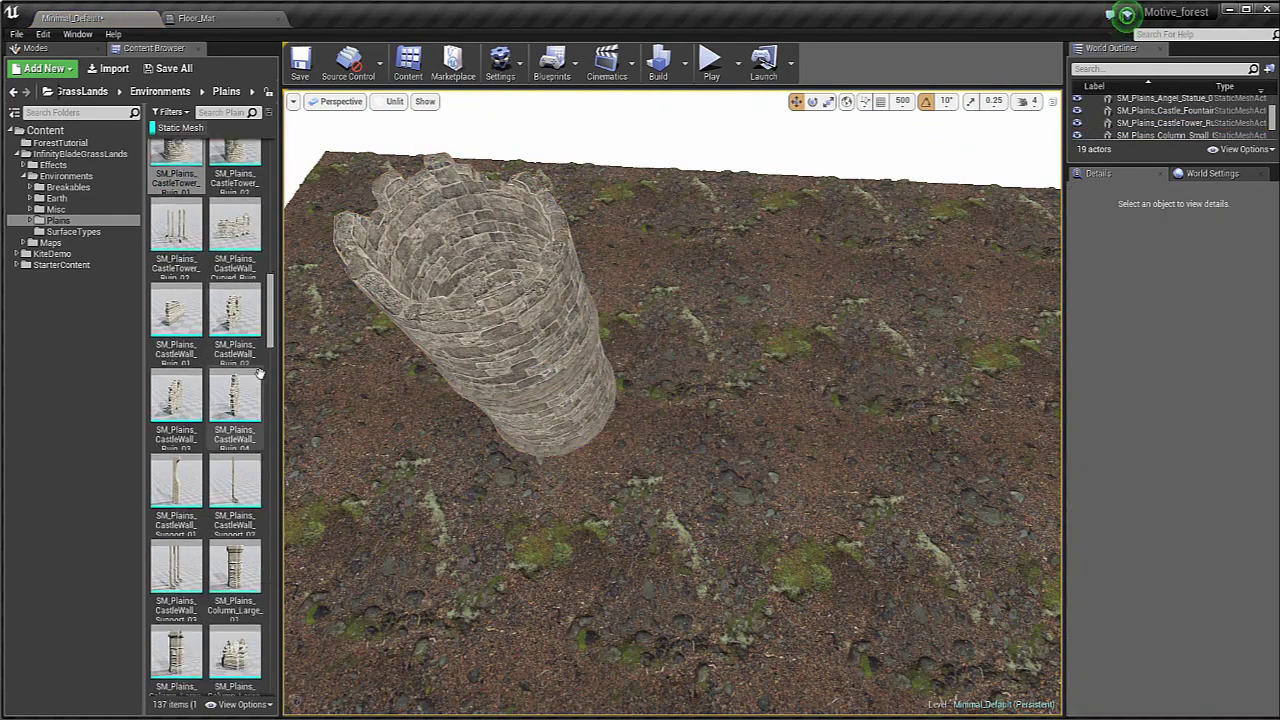
pyautogui.scroll(-10, 258, 374)
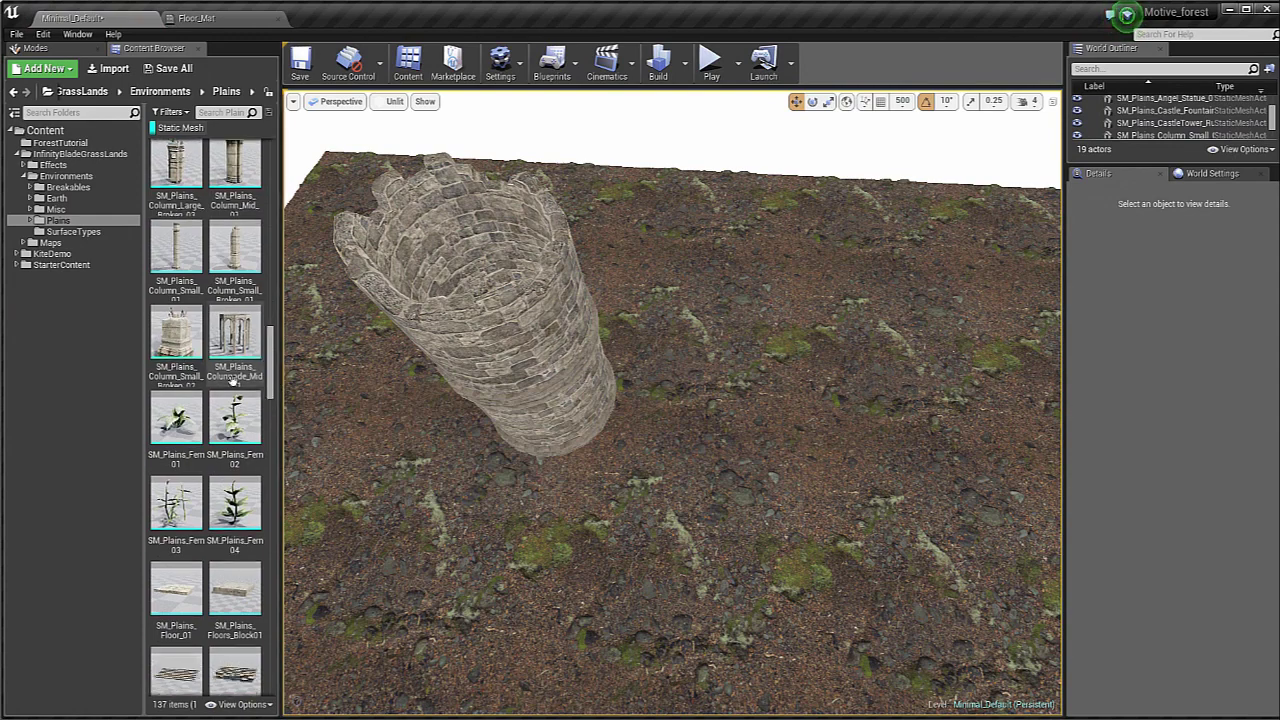
pyautogui.scroll(-12, 235, 382)
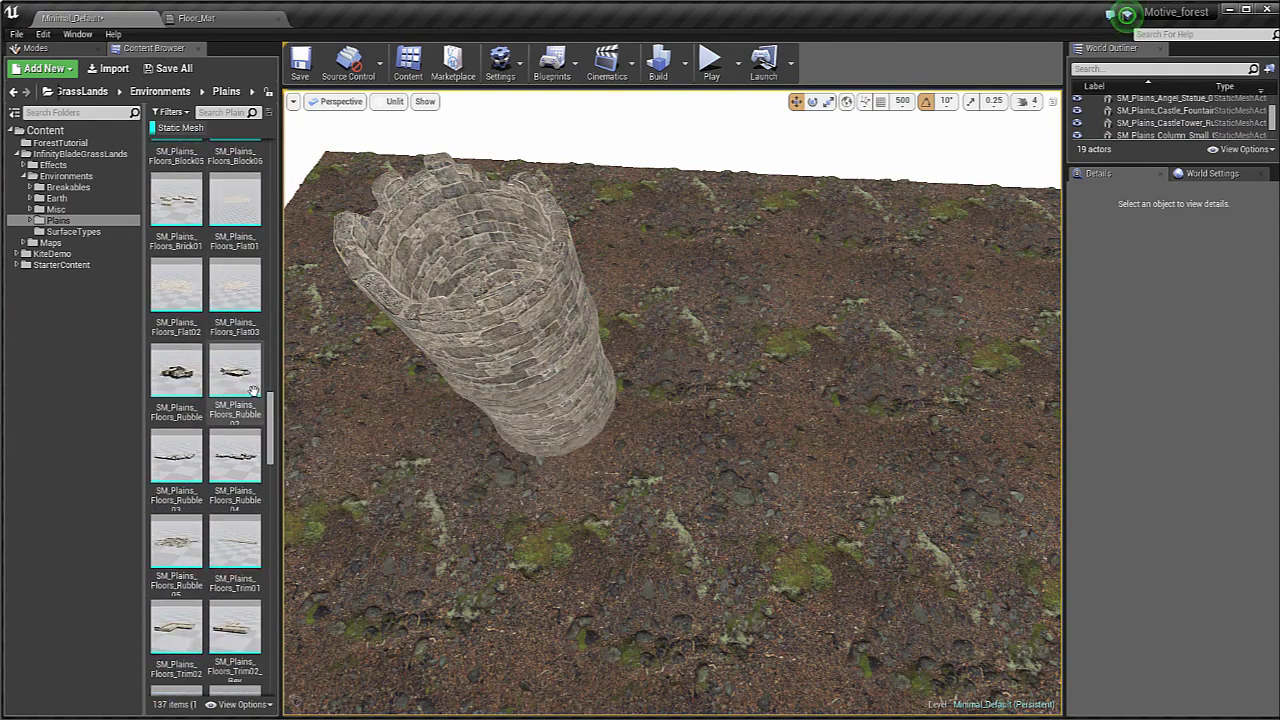
pyautogui.scroll(-12, 253, 392)
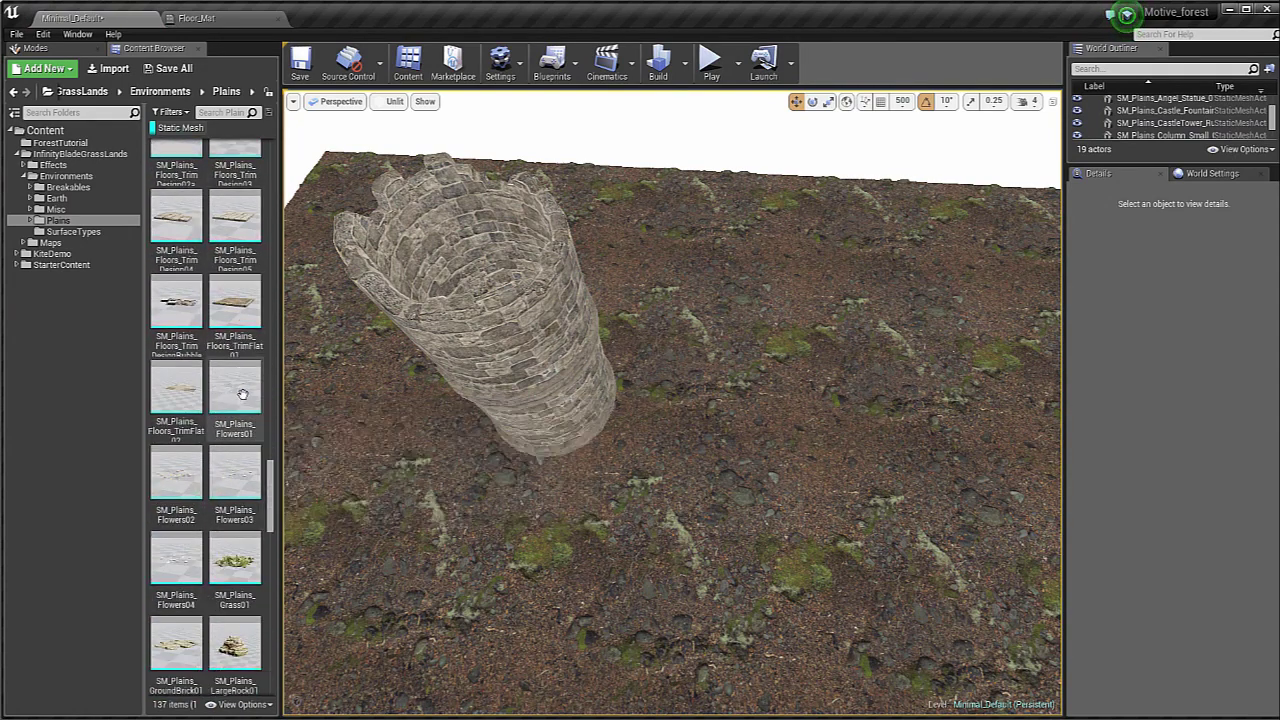
pyautogui.scroll(-12, 242, 394)
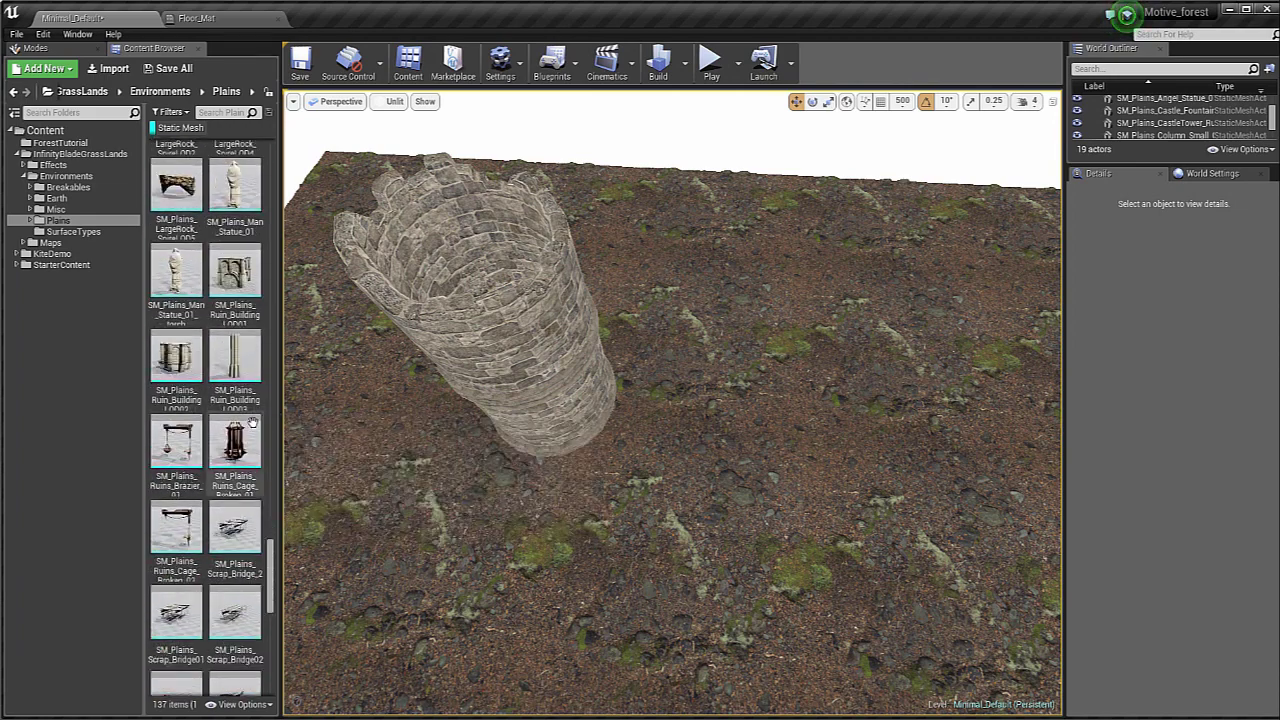
pyautogui.scroll(1, 252, 424)
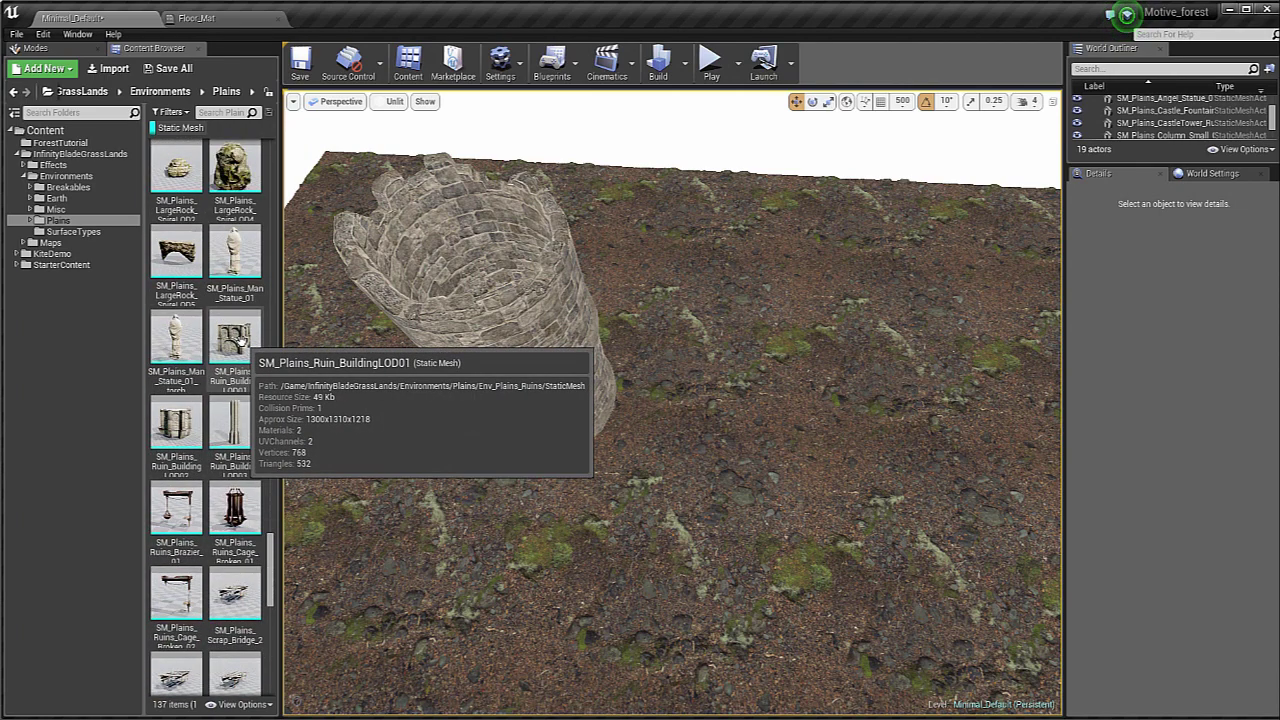
pyautogui.moveTo(240, 343); pyautogui.dragTo(557, 360)
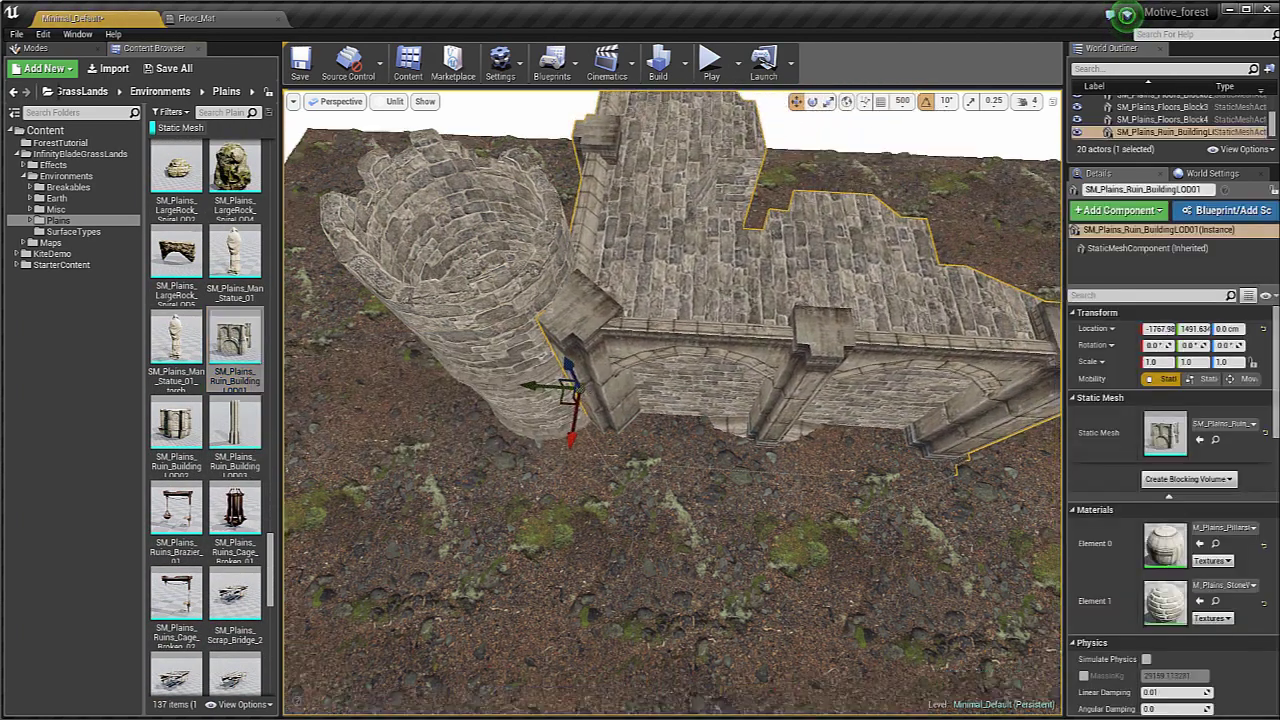
# Step: Scale the ruin building beside the tower uniformly to about 0.785
pyautogui.scroll(5, 557, 360)
pyautogui.press('s')
pyautogui.moveTo(557, 360); pyautogui.dragTo(556, 250, button='right')
pyautogui.press('r')
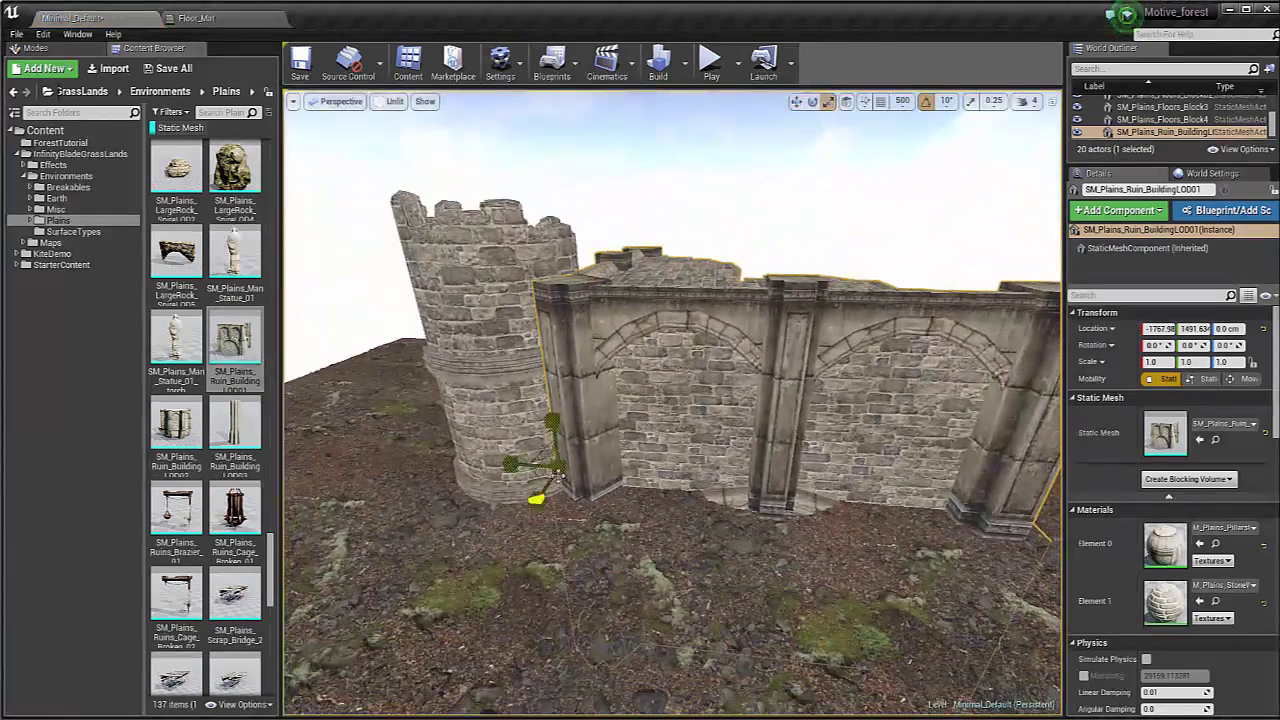
pyautogui.moveTo(537, 499); pyautogui.dragTo(518, 487)
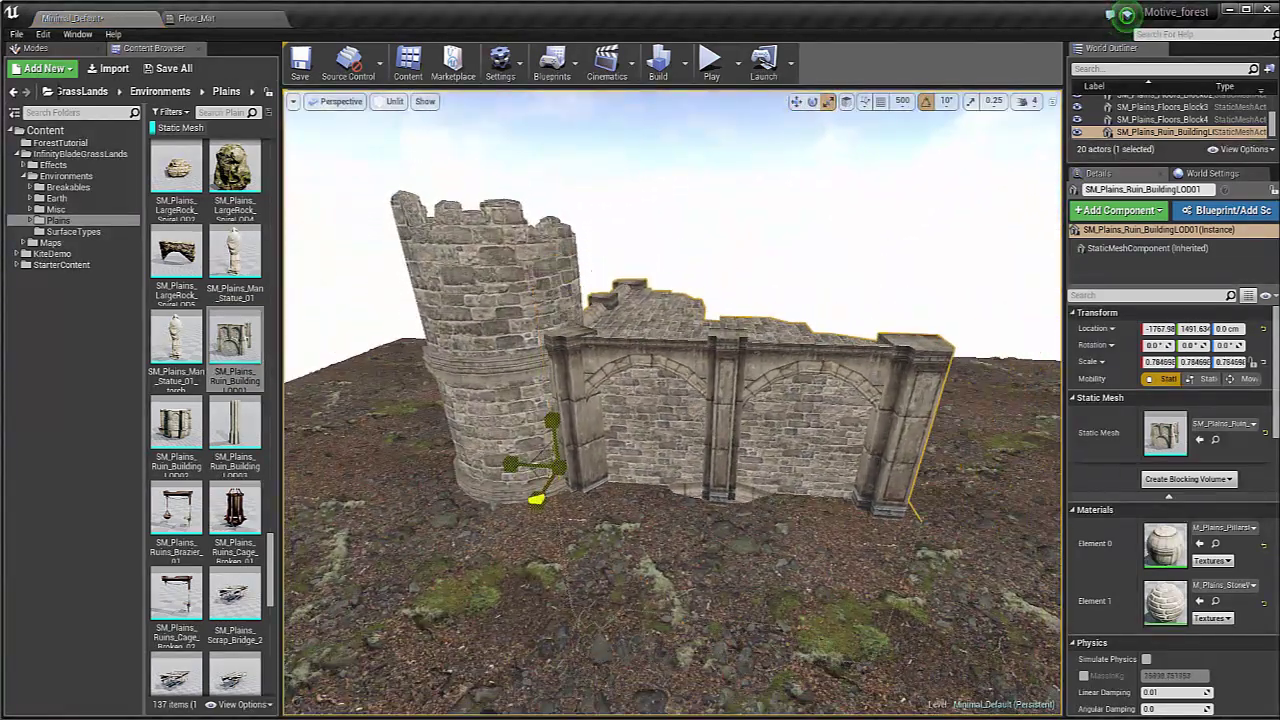
# Step: Try raising the ruin building beside the tower to about Z 428
pyautogui.moveTo(548, 428); pyautogui.dragTo(523, 268)
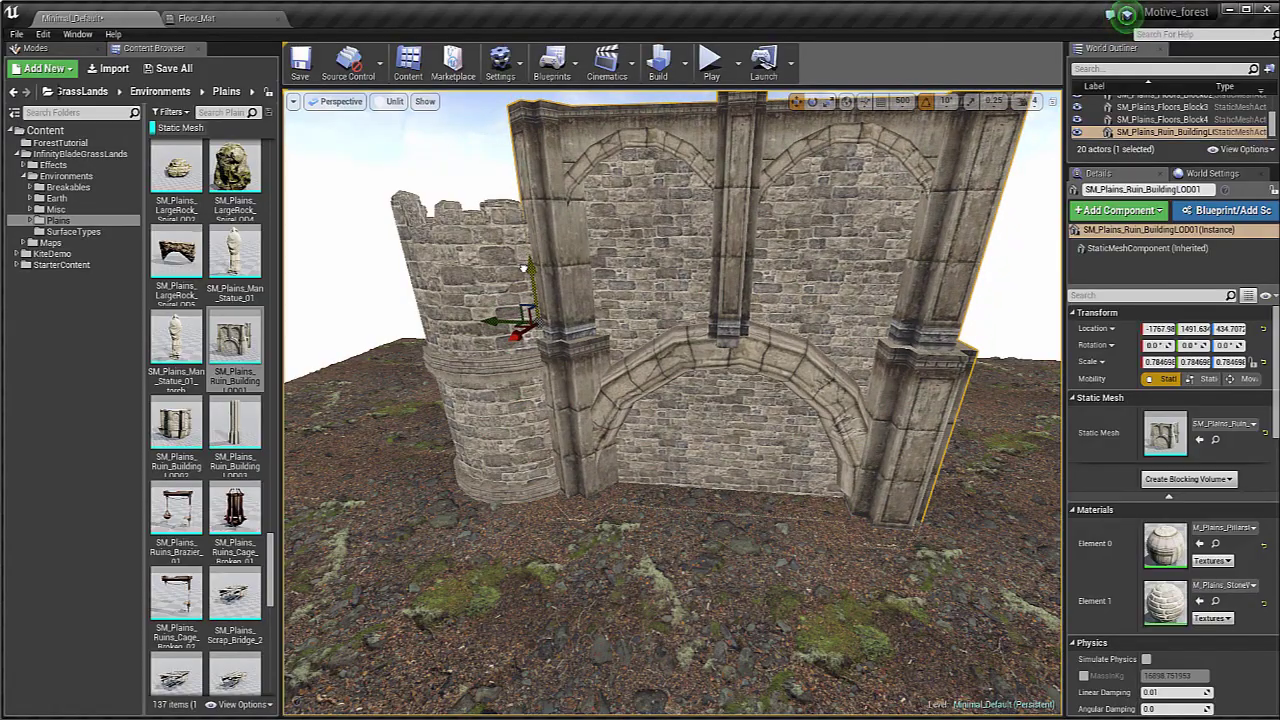
pyautogui.hotkey('ctrl', 'z')
pyautogui.press('w')
pyautogui.moveTo(523, 268); pyautogui.dragTo(530, 327, button='right')
pyautogui.press('s')
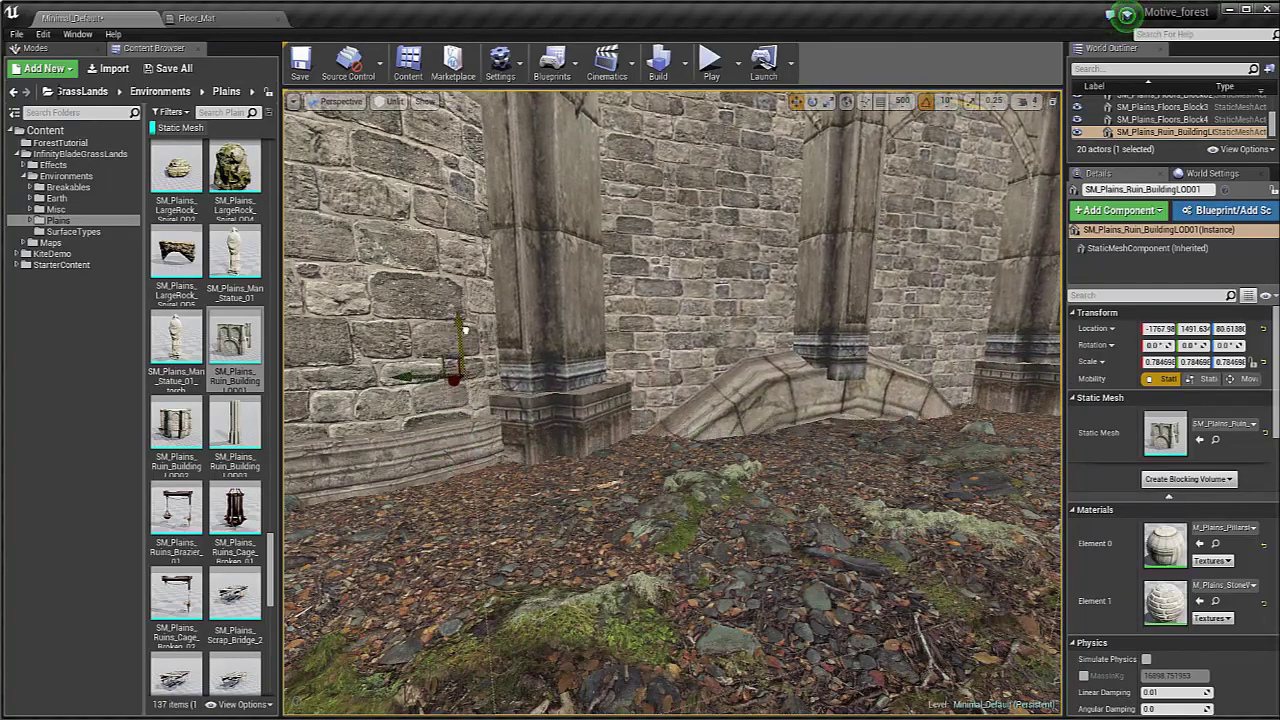
pyautogui.press('s')
pyautogui.moveTo(712, 292)
pyautogui.mouseDown(button='right')
pyautogui.moveTo(700, 270)
pyautogui.moveTo(712, 292)
pyautogui.mouseUp(button='right')
pyautogui.press('w')
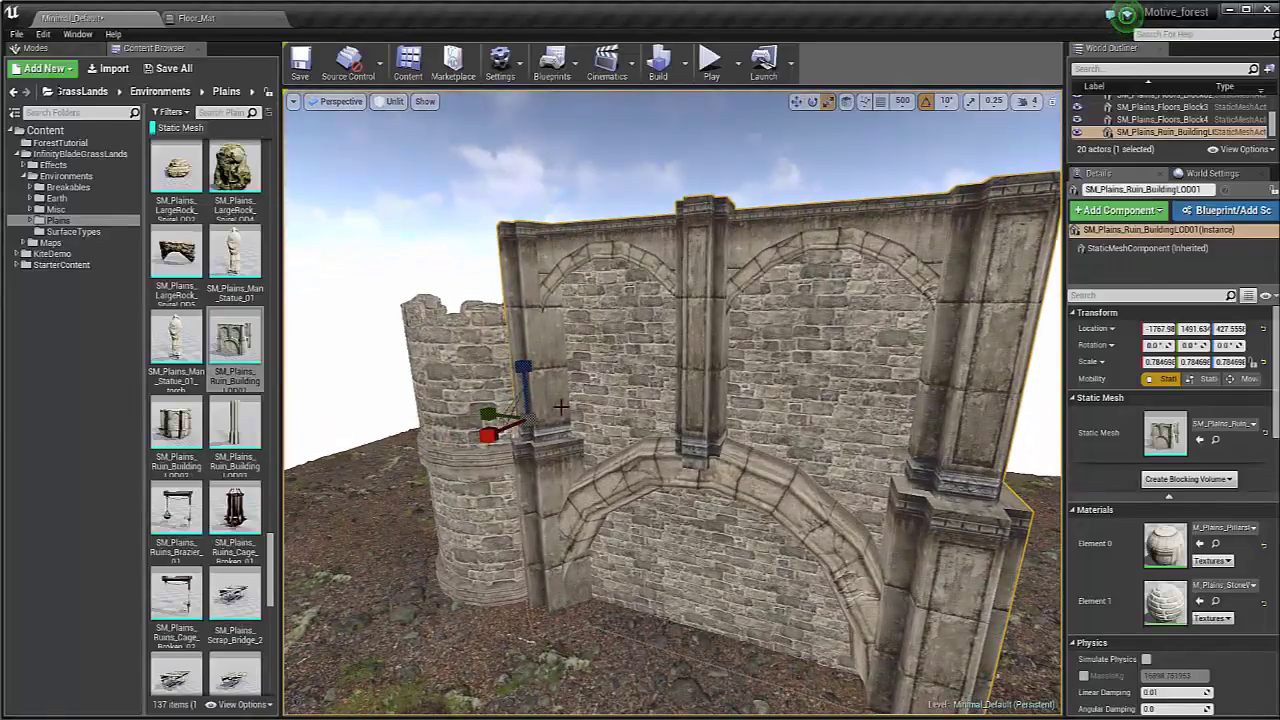
# Step: Sink the ruin building to about Z -17 and join its corner to the tower at about X -1730, Y 1443
pyautogui.moveTo(623, 401)
pyautogui.mouseDown(button='right')
pyautogui.moveTo(594, 428)
pyautogui.moveTo(610, 416)
pyautogui.mouseUp(button='right')
pyautogui.press('w')
pyautogui.press('End')
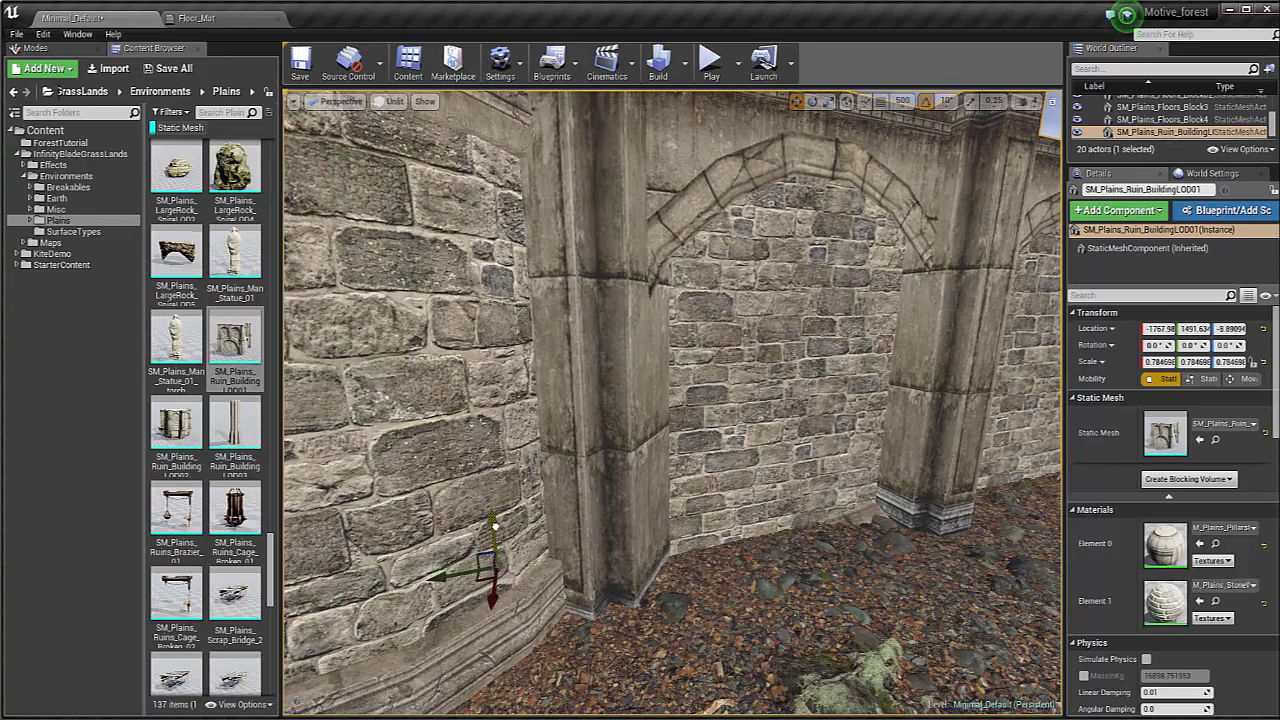
pyautogui.moveTo(972, 517); pyautogui.dragTo(551, 548, button='right')
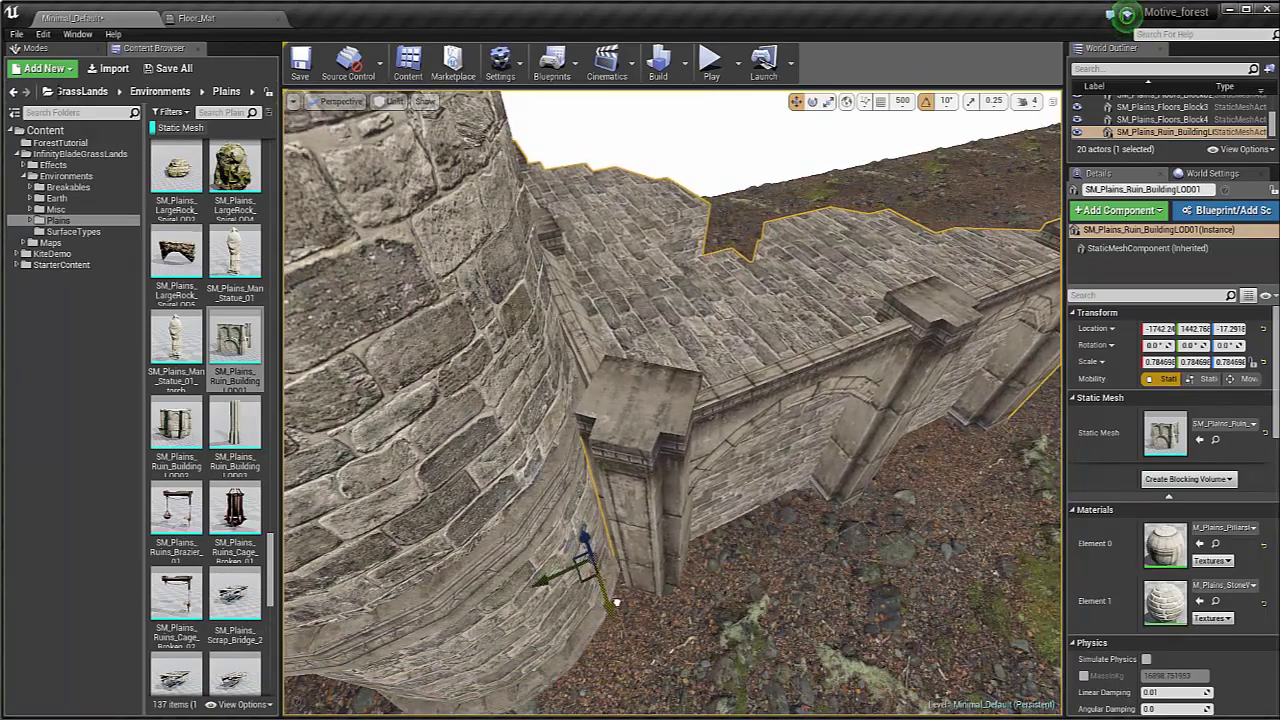
pyautogui.moveTo(621, 608); pyautogui.dragTo(658, 566, button='right')
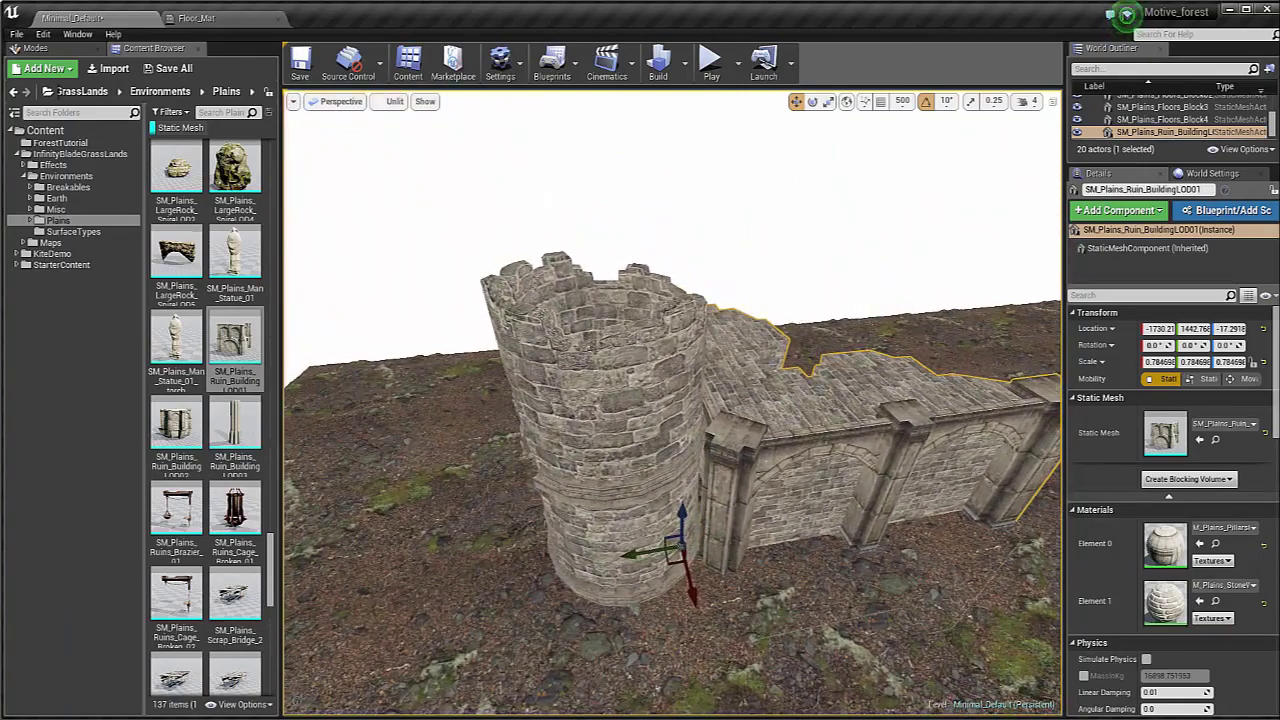
# Step: Duplicate the ruin building and shift the copy along the wall line to about Y 494
pyautogui.click(640, 480)
pyautogui.moveTo(640, 480); pyautogui.dragTo(700, 500, button='right')
pyautogui.click(736, 454)
pyautogui.moveTo(736, 454); pyautogui.dragTo(775, 470, button='right')
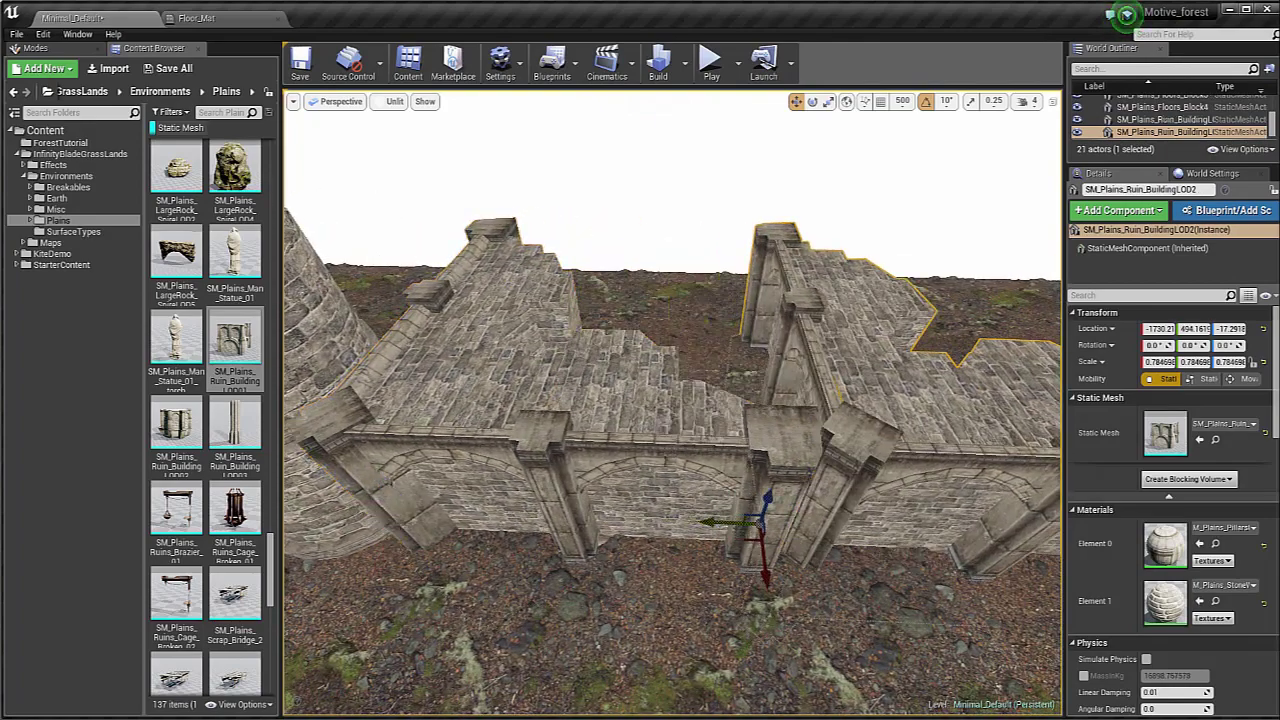
# Step: Rotate the copied ruin building to -90° around the vertical axis and align it with the first wall at about X -1589, Y -371
pyautogui.press('e')
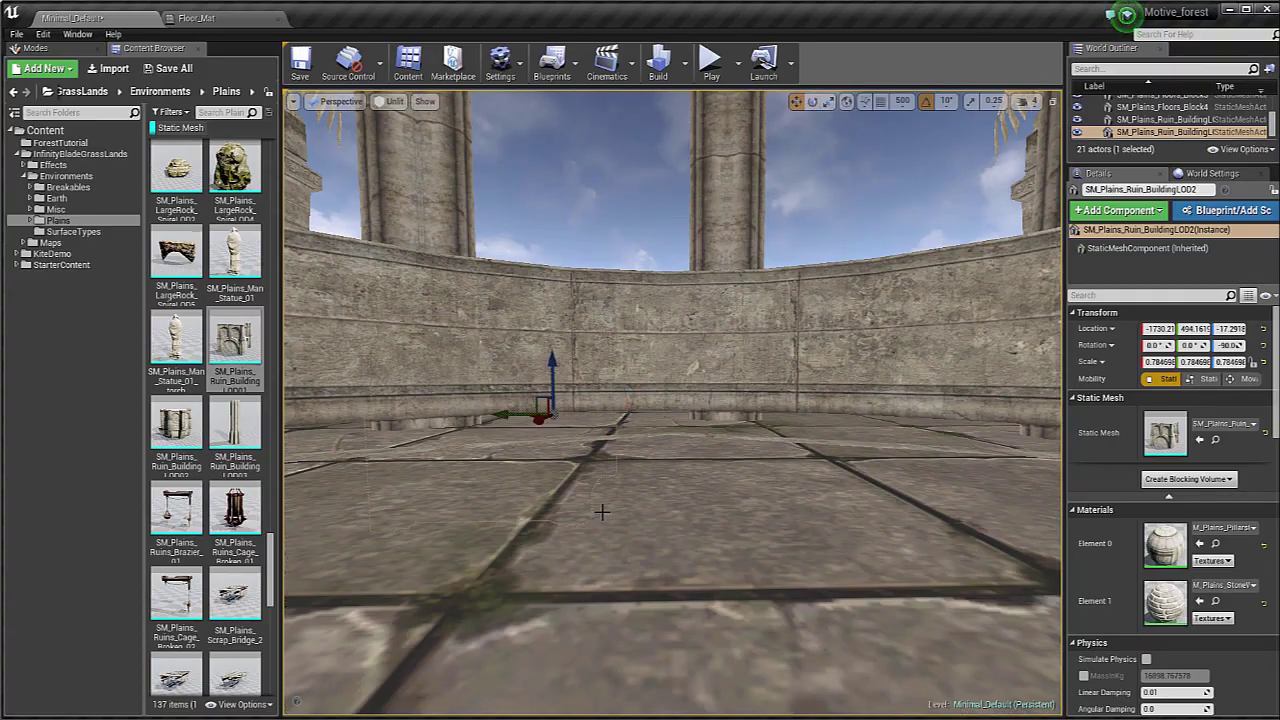
pyautogui.moveTo(602, 512); pyautogui.dragTo(579, 479, button='right')
pyautogui.moveTo(579, 479); pyautogui.dragTo(975, 615)
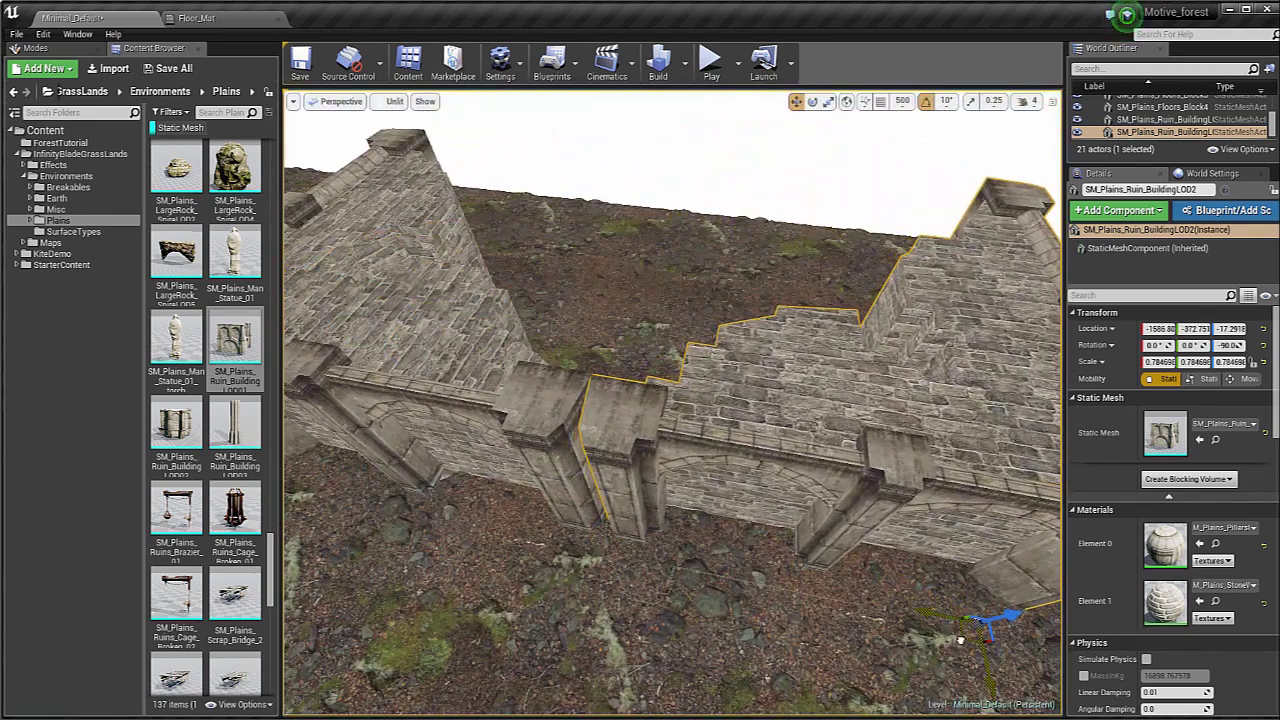
pyautogui.moveTo(958, 638); pyautogui.dragTo(945, 555, button='right')
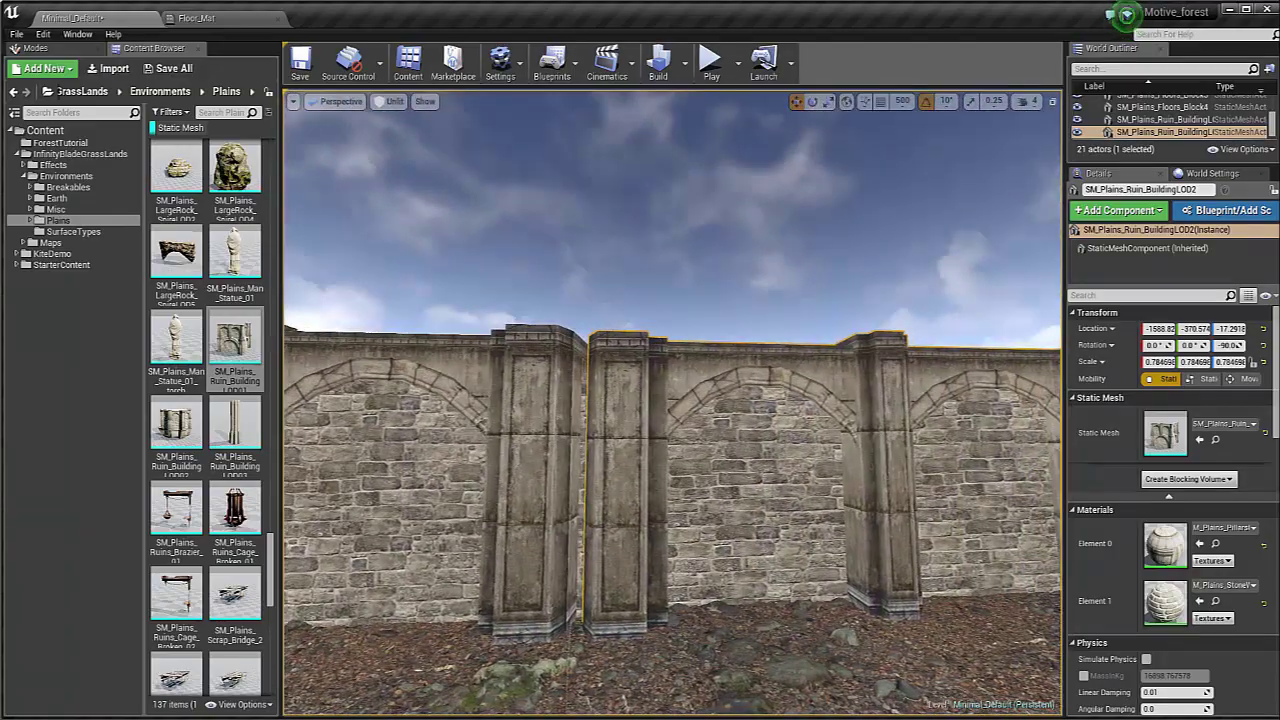
# Step: Place the SM_Plains_Ruin_BuildingLOD03 tower behind the copied ruin wall and scale it uniformly to about 0.357
pyautogui.moveTo(672, 400); pyautogui.dragTo(835, 522, button='right')
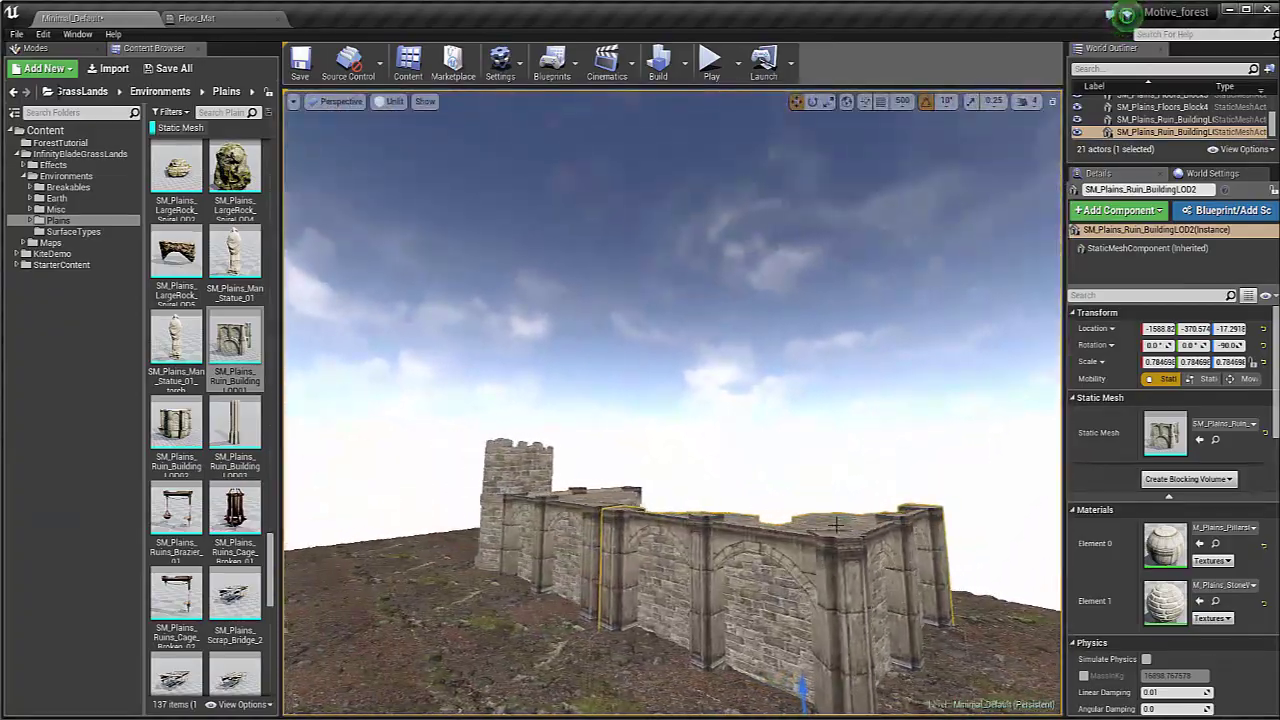
pyautogui.moveTo(686, 391); pyautogui.dragTo(560, 423, button='right')
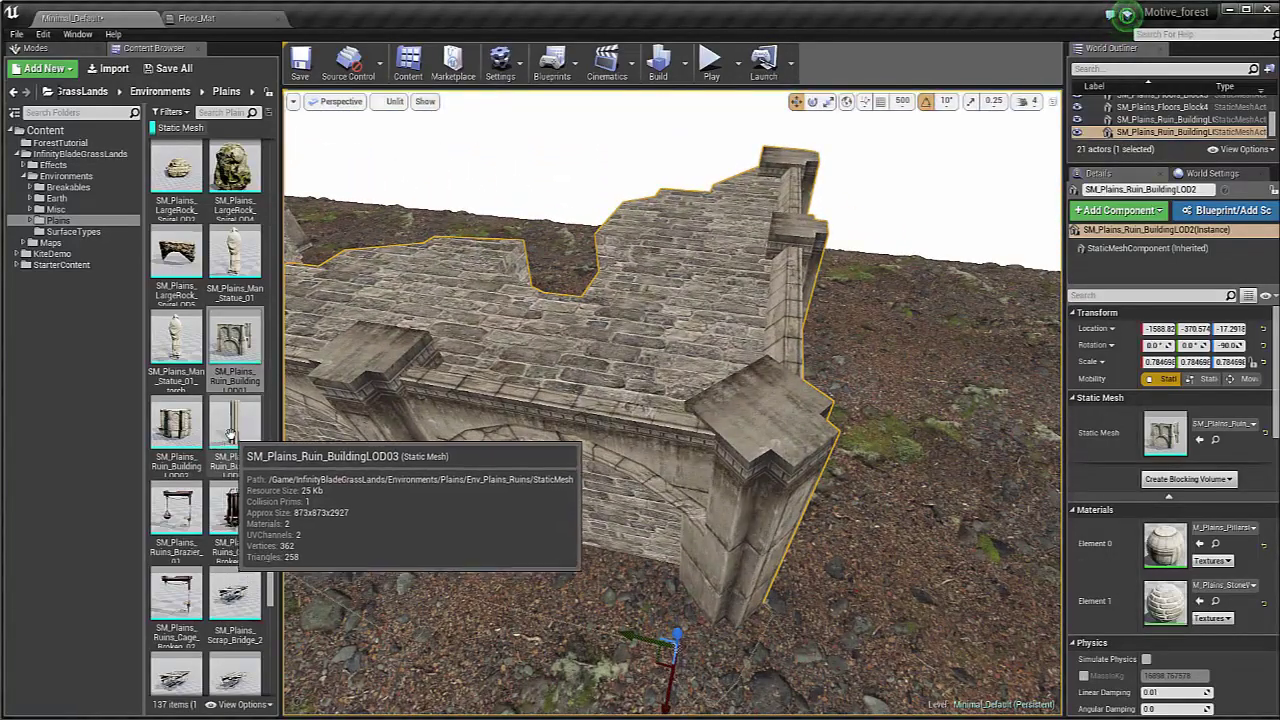
pyautogui.moveTo(438, 435); pyautogui.dragTo(765, 531, button='right')
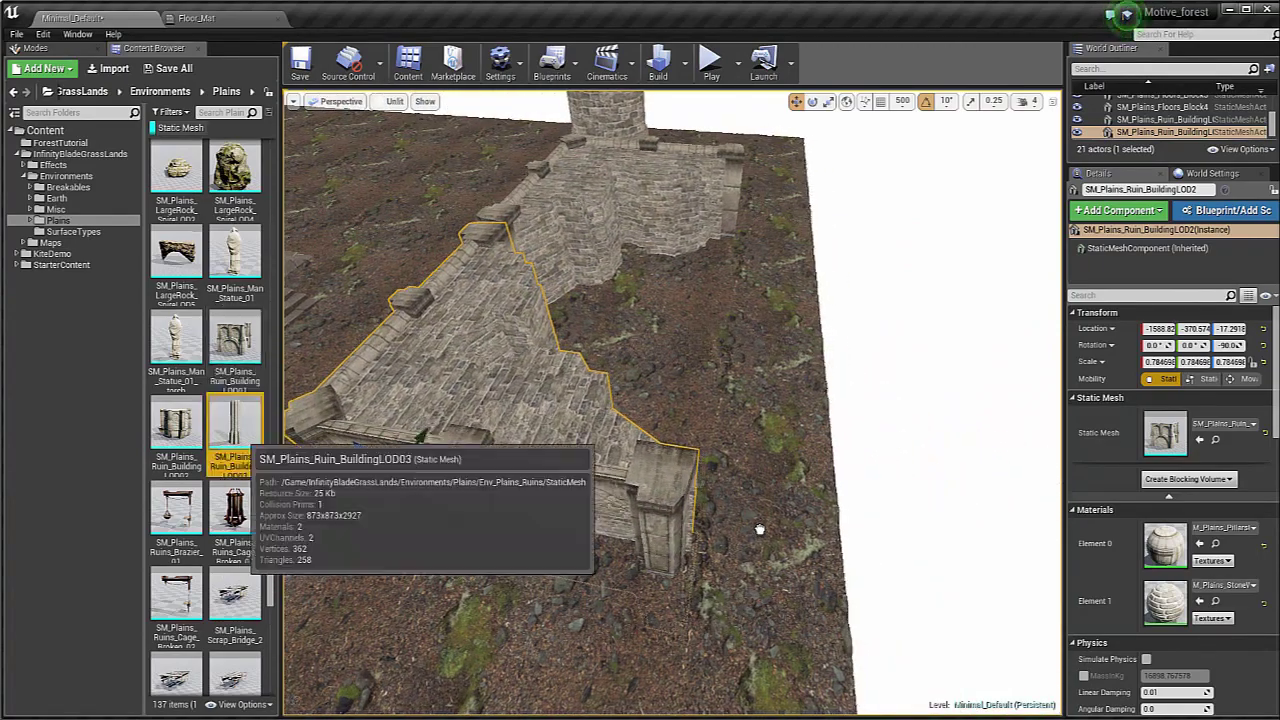
pyautogui.moveTo(759, 530); pyautogui.dragTo(749, 471)
pyautogui.moveTo(749, 471); pyautogui.dragTo(703, 505, button='right')
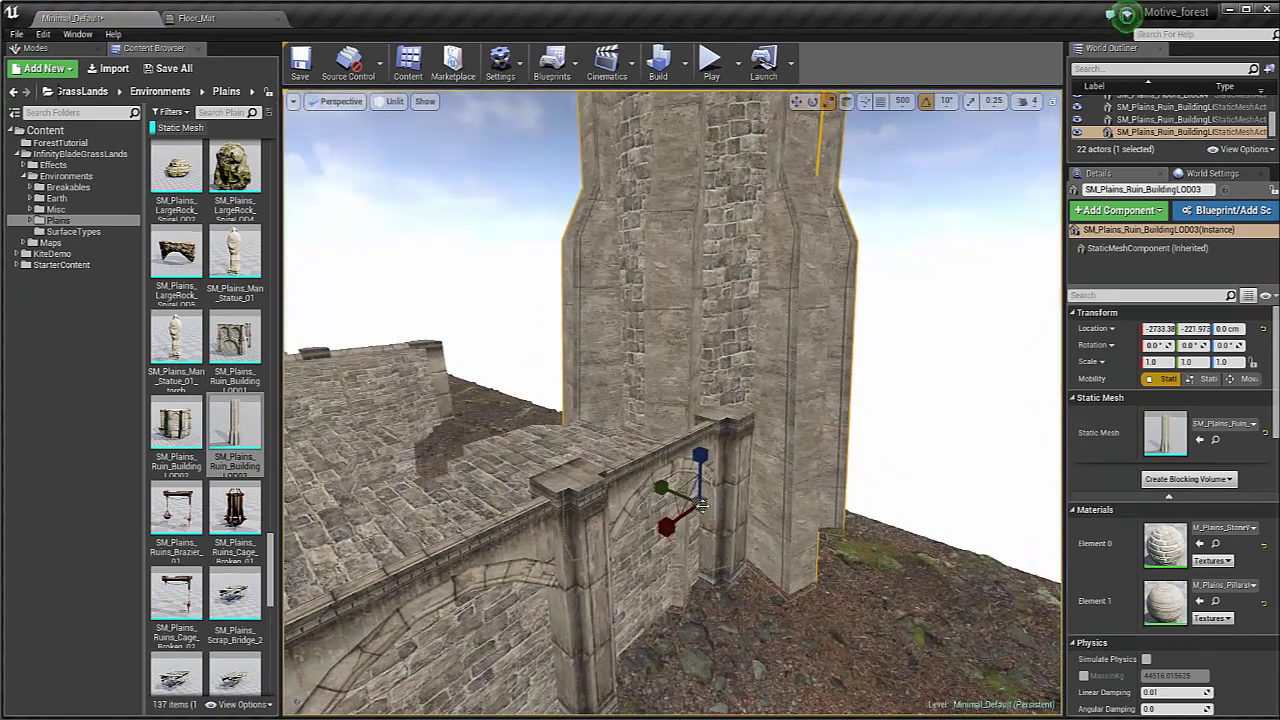
pyautogui.press('r')
pyautogui.moveTo(703, 505); pyautogui.dragTo(680, 530)
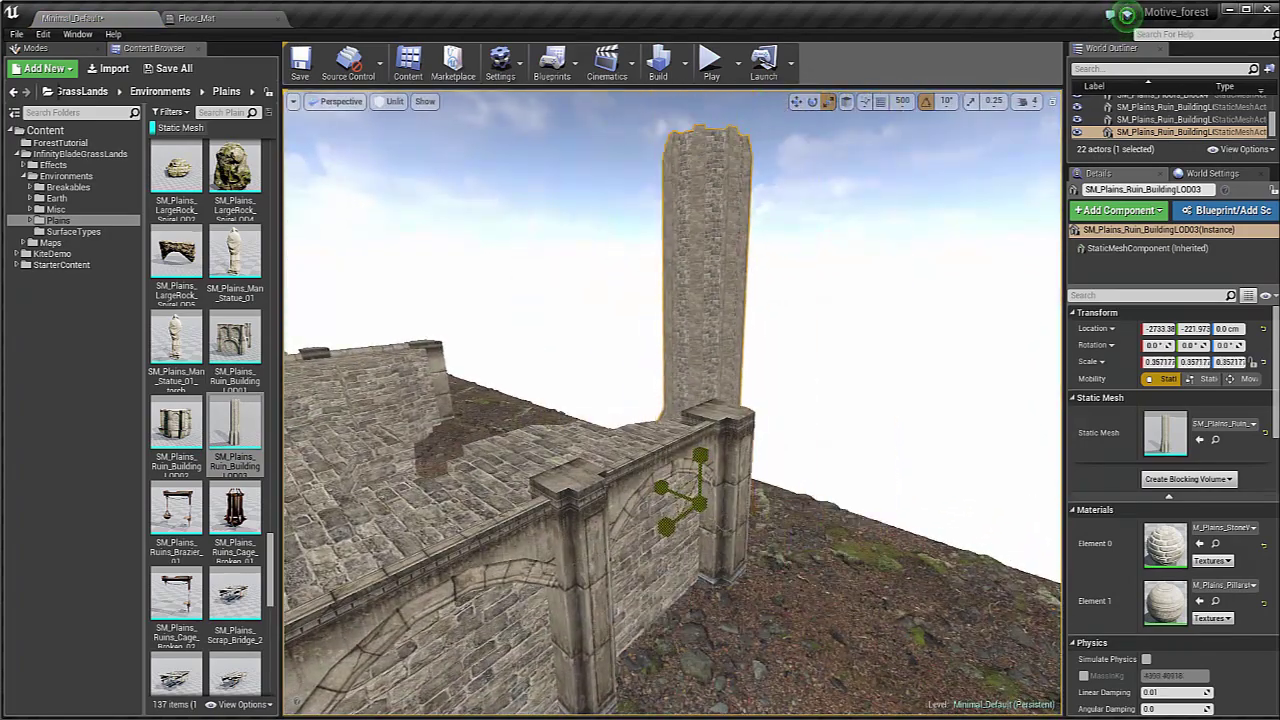
# Step: Rotate the tall tower to -20° around the vertical axis and set it against the wall end at about X -2594, Y -276
pyautogui.moveTo(712, 474); pyautogui.dragTo(600, 440, button='right')
pyautogui.moveTo(600, 440); pyautogui.dragTo(621, 510)
pyautogui.press('e')
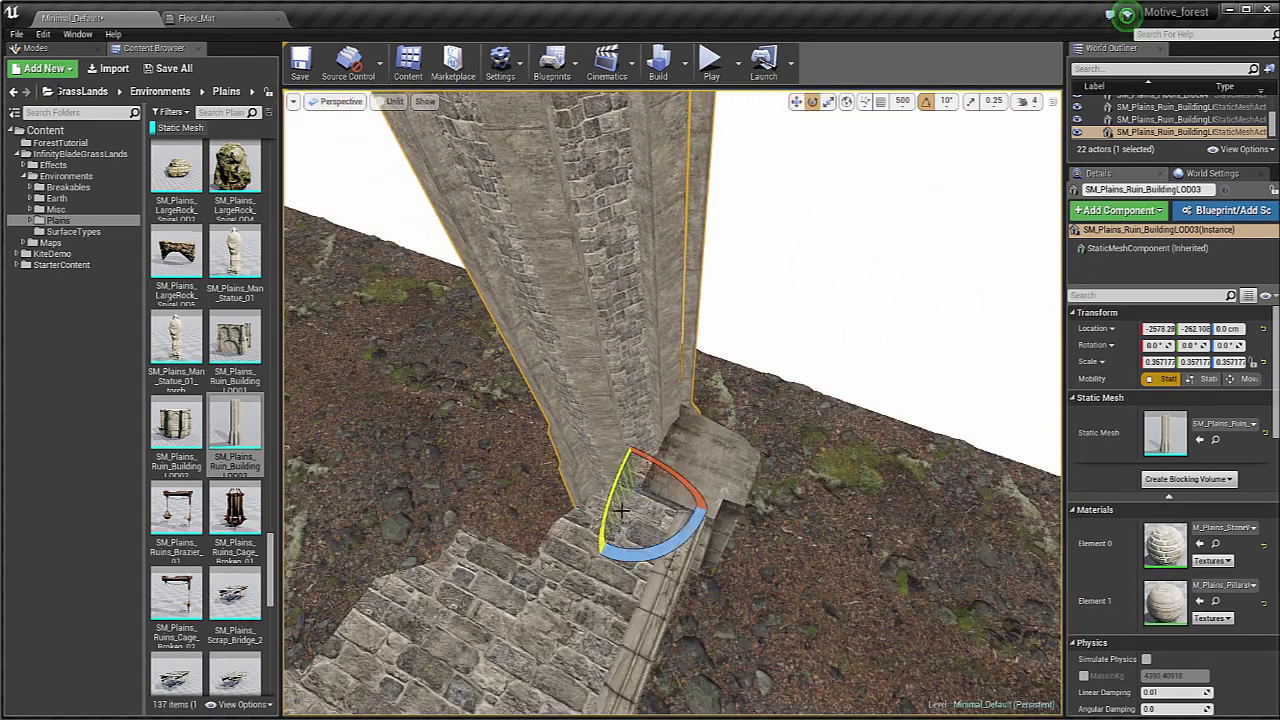
pyautogui.moveTo(650, 553); pyautogui.dragTo(617, 556)
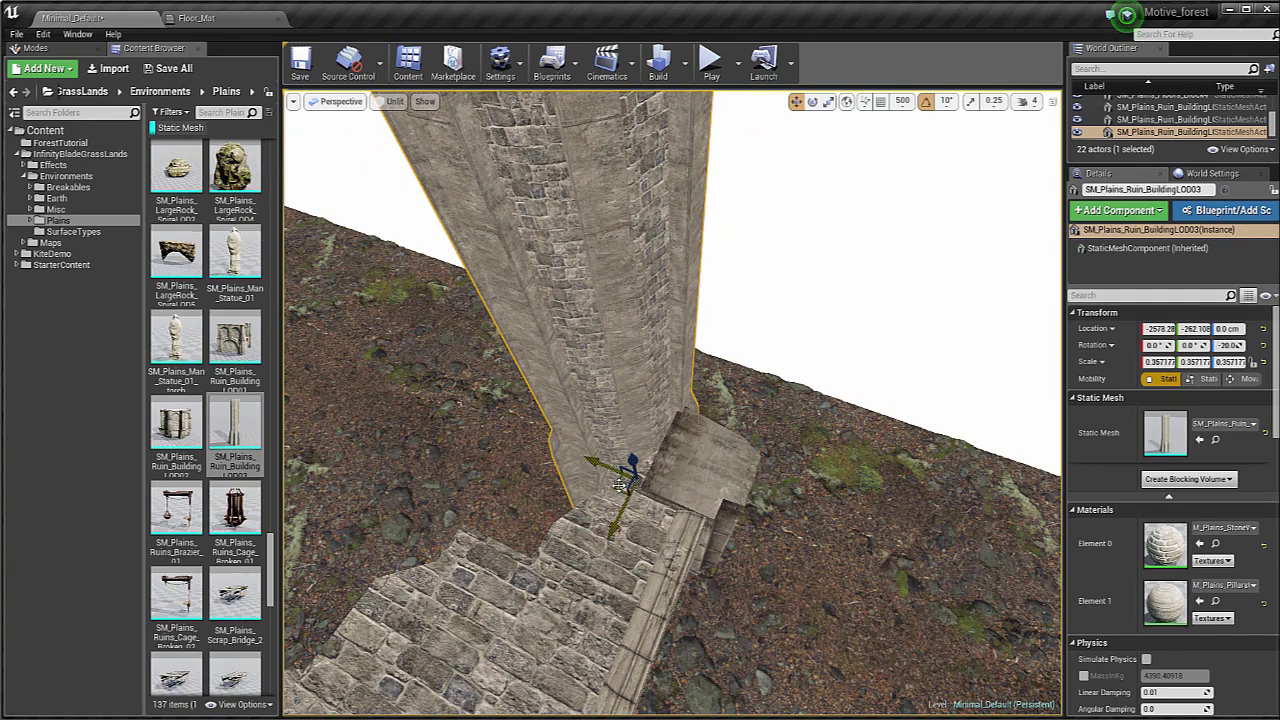
pyautogui.moveTo(620, 485); pyautogui.dragTo(627, 485)
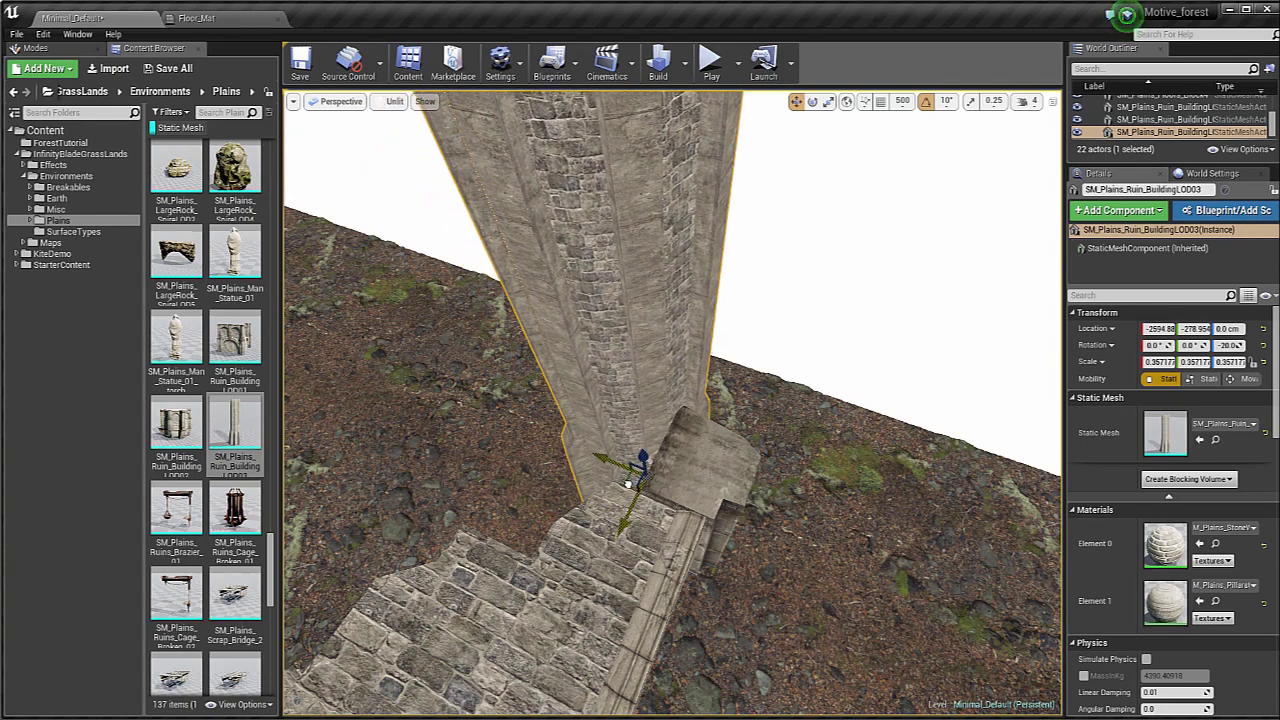
pyautogui.moveTo(627, 485); pyautogui.dragTo(799, 490, button='right')
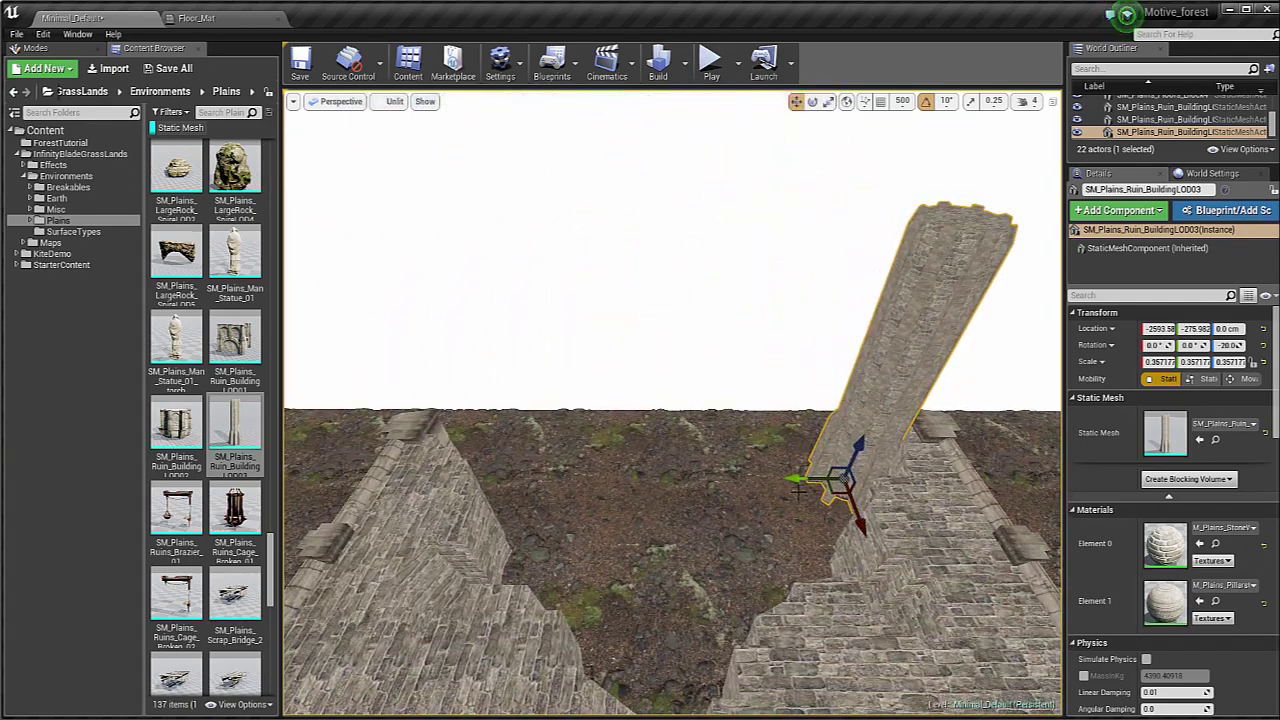
# Step: Duplicate the tall tower and move the copy across to the opposite wall end at about Y 1208
pyautogui.moveTo(799, 479); pyautogui.dragTo(448, 470)
pyautogui.moveTo(448, 470); pyautogui.dragTo(600, 470, button='right')
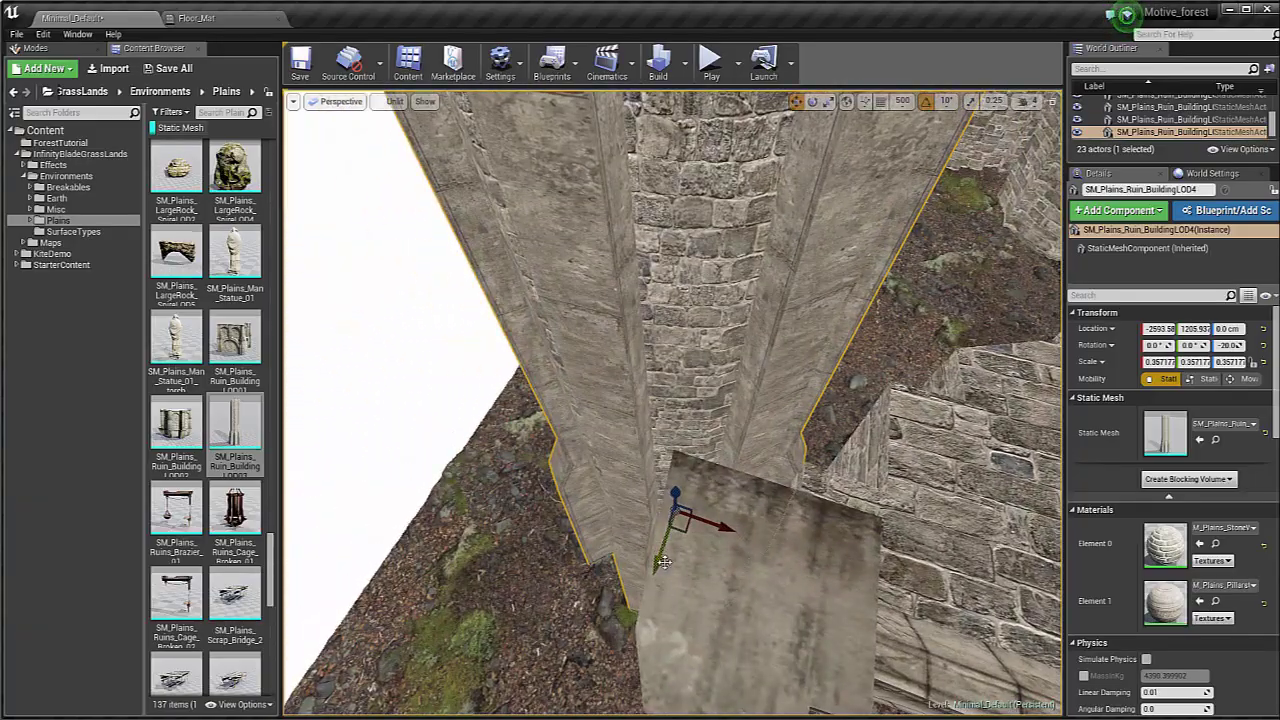
pyautogui.moveTo(663, 560); pyautogui.dragTo(662, 564)
pyautogui.moveTo(662, 564); pyautogui.dragTo(635, 420, button='right')
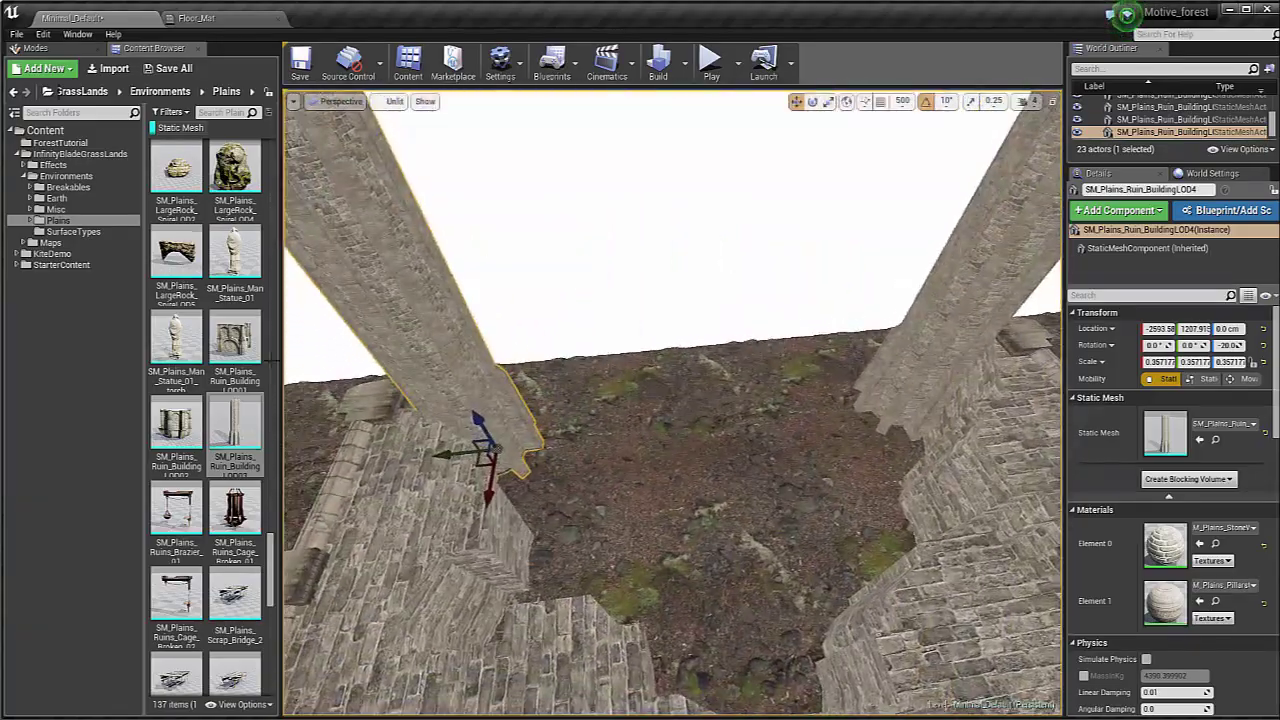
# Step: Place the SM_Plains_CastleArch_02 triple arch between the two tall towers and rotate it to 90° around the vertical axis
pyautogui.scroll(-1, 185, 355)
pyautogui.scroll(-3, 185, 355)
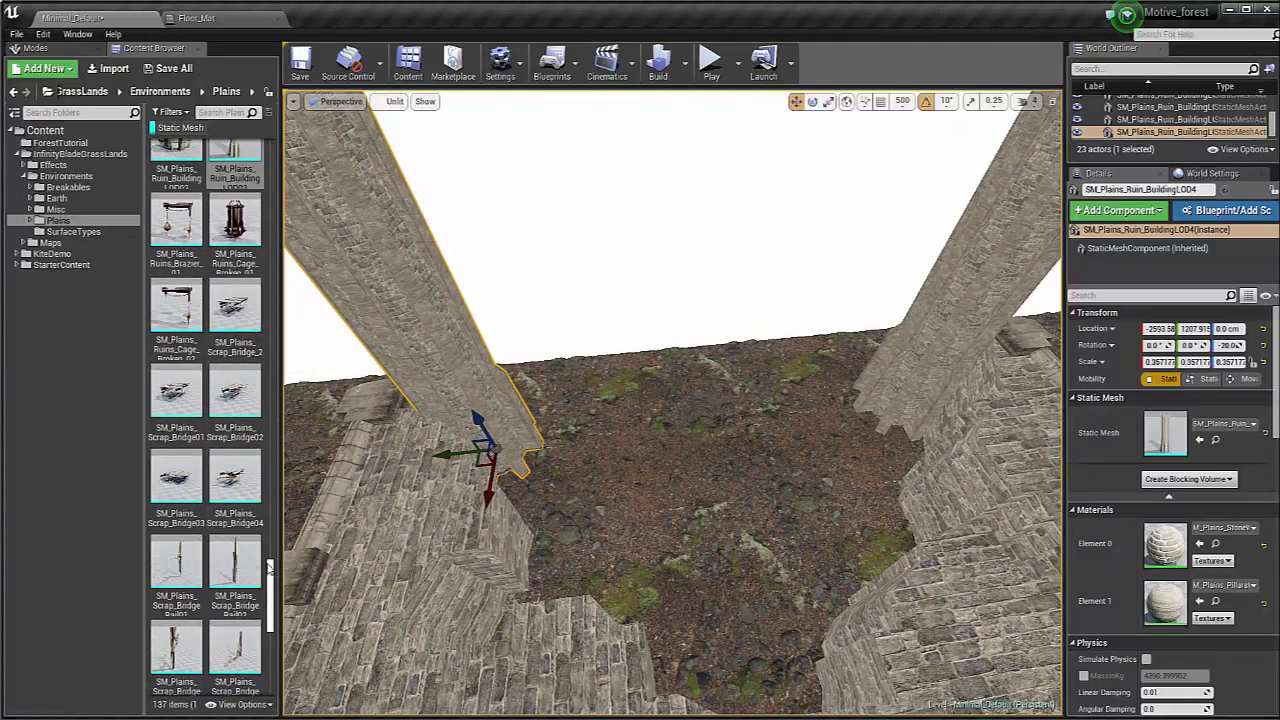
pyautogui.scroll(6, 268, 281)
pyautogui.scroll(10, 268, 281)
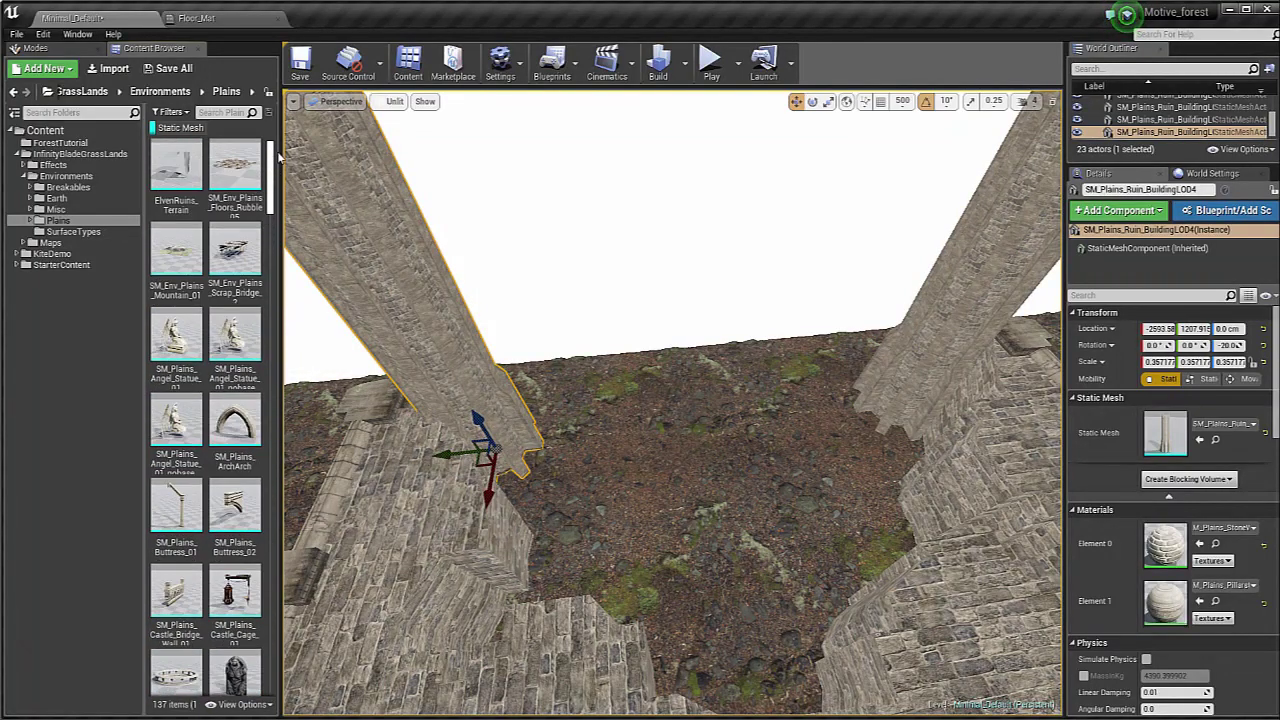
pyautogui.scroll(-2, 280, 187)
pyautogui.scroll(-2, 220, 300)
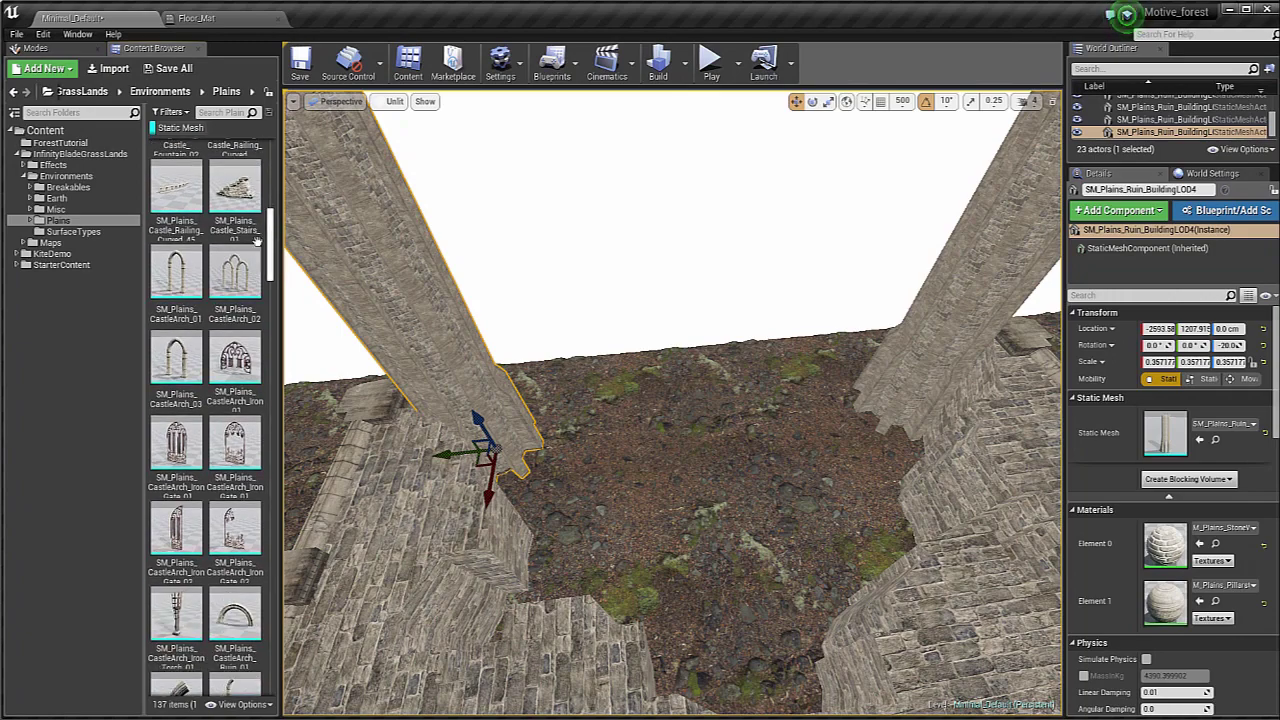
pyautogui.moveTo(234, 270); pyautogui.dragTo(755, 473)
pyautogui.moveTo(708, 541); pyautogui.dragTo(708, 543)
pyautogui.moveTo(708, 543); pyautogui.dragTo(653, 620, button='right')
pyautogui.press('e')
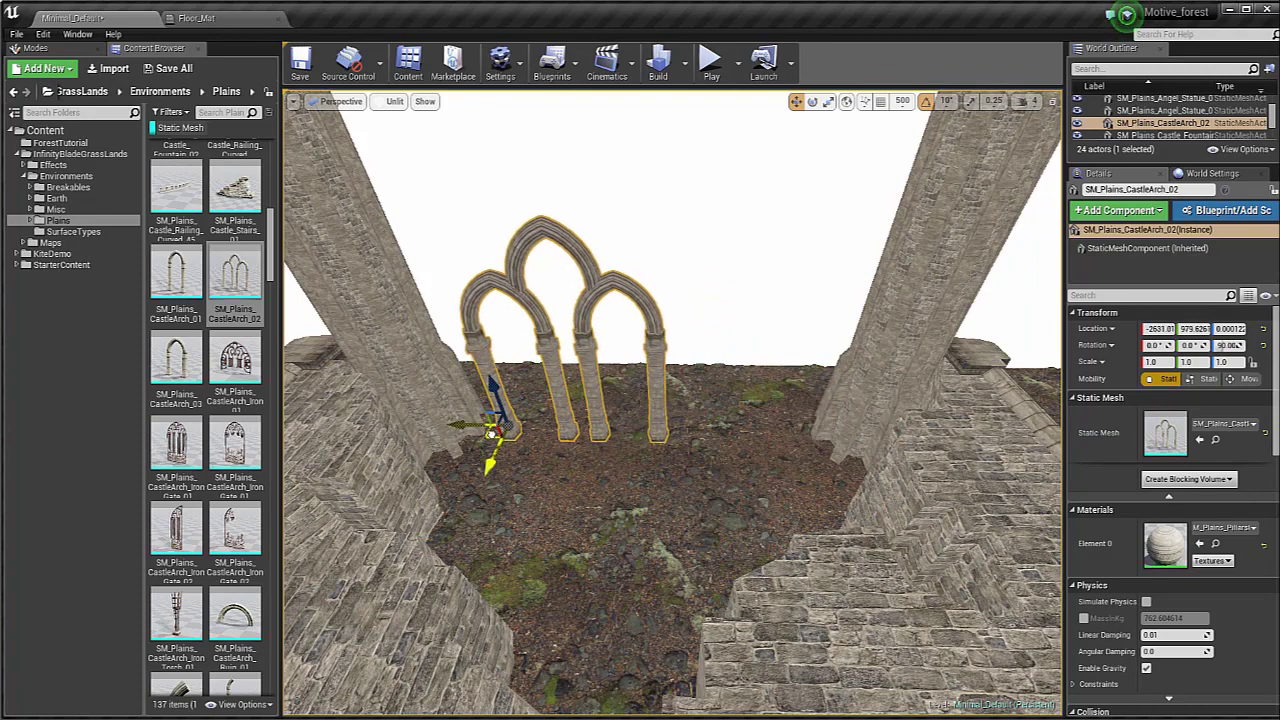
# Step: Move the triple arch to about X -2622, Y 921 and enlarge it uniformly to about 1.5
pyautogui.moveTo(492, 433); pyautogui.dragTo(506, 434)
pyautogui.press('s')
pyautogui.moveTo(506, 434)
pyautogui.mouseDown(button='right')
pyautogui.moveTo(506, 350)
pyautogui.moveTo(506, 434)
pyautogui.mouseUp(button='right')
pyautogui.press('r')
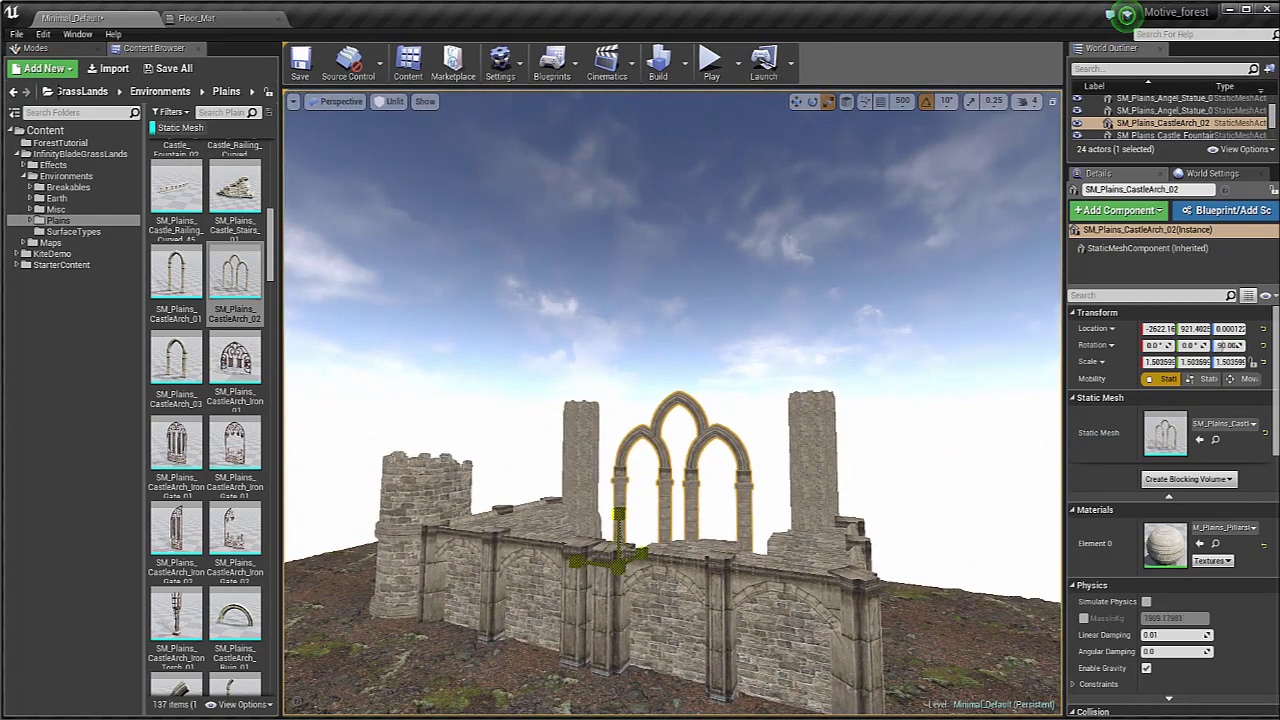
# Step: Reduce the triple arch's uniform scale to about 1.32 and center it between the towers at about X -2603, Y 873
pyautogui.press('a')
pyautogui.moveTo(537, 526); pyautogui.dragTo(585, 546, button='right')
pyautogui.press('w')
pyautogui.moveTo(562, 570); pyautogui.dragTo(559, 570)
pyautogui.press('w')
pyautogui.moveTo(559, 570); pyautogui.dragTo(522, 604, button='right')
pyautogui.moveTo(538, 600)
pyautogui.mouseDown()
pyautogui.moveTo(581, 578)
pyautogui.moveTo(549, 602)
pyautogui.mouseUp()
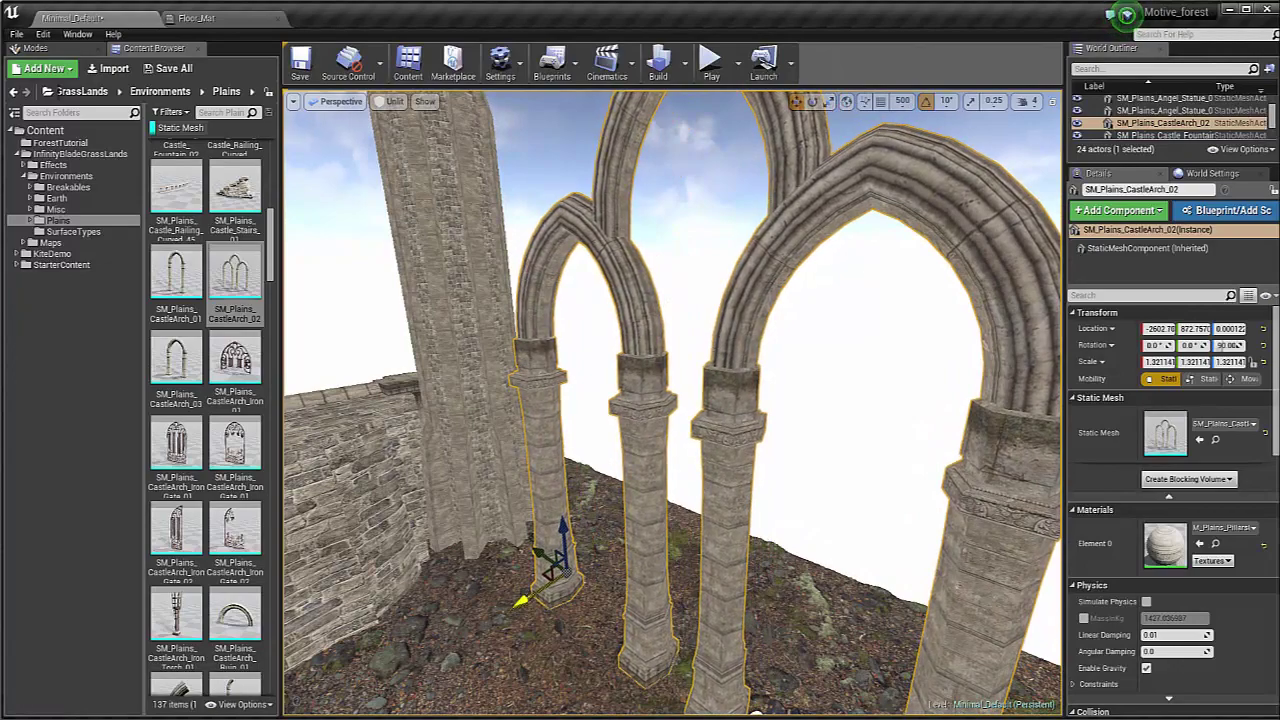
pyautogui.press('s')
pyautogui.moveTo(549, 602); pyautogui.dragTo(602, 638, button='right')
pyautogui.press('w')
# Step: Place the SM_Plains_CastleWall_Curved_Ruin_01 wall beside the round tower at about X -2655, Y 1696
pyautogui.scroll(-5, 218, 443)
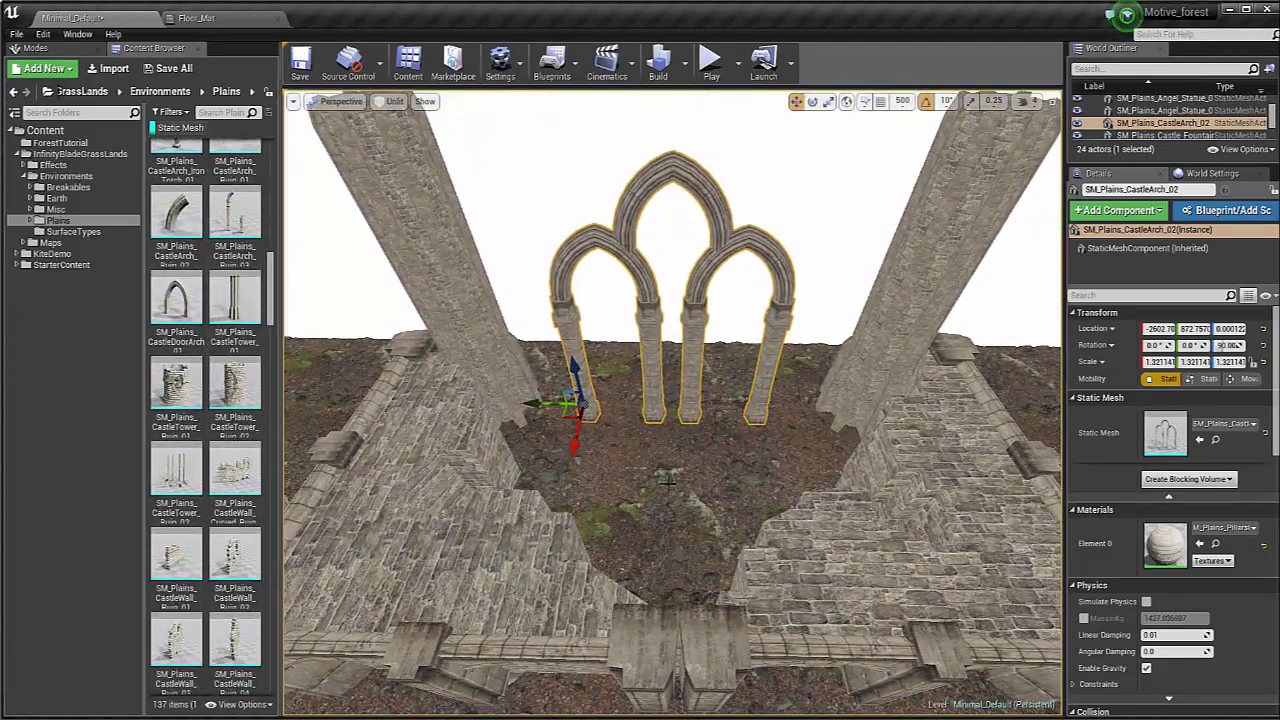
pyautogui.press('a')
pyautogui.moveTo(420, 468); pyautogui.dragTo(310, 462, button='right')
pyautogui.moveTo(236, 455); pyautogui.dragTo(776, 366)
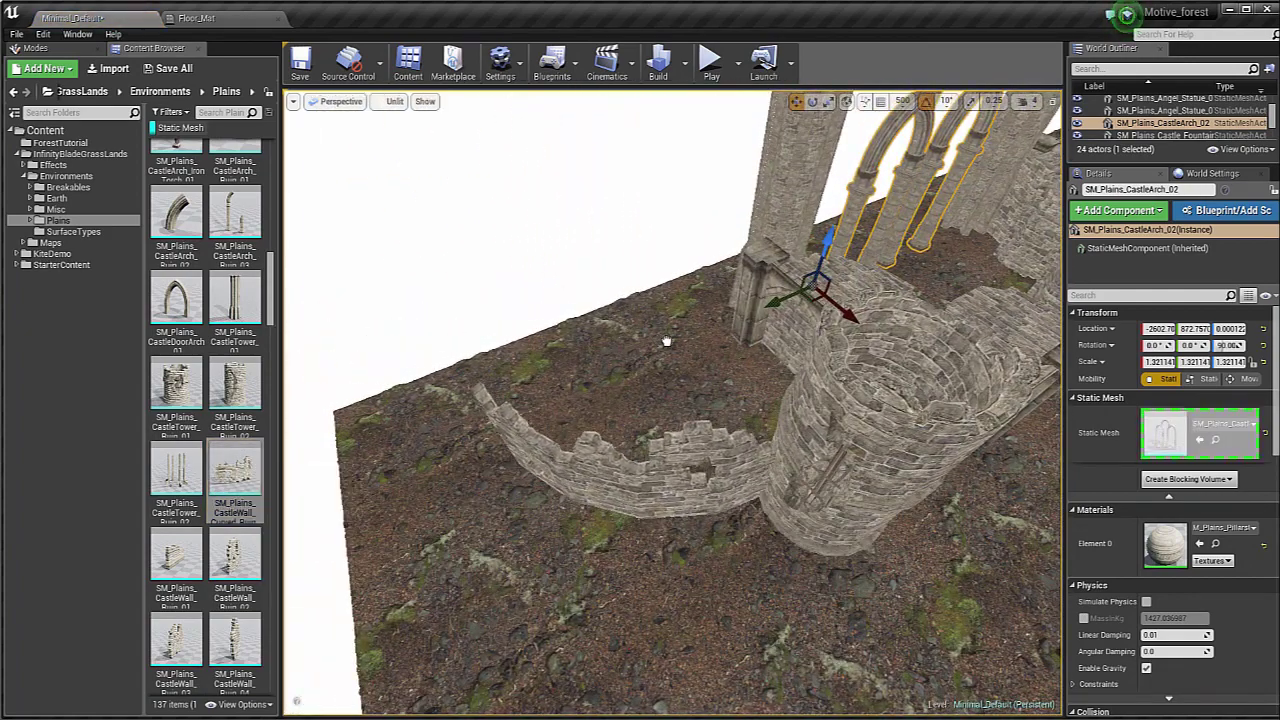
pyautogui.moveTo(667, 342); pyautogui.dragTo(666, 343)
pyautogui.press('w')
pyautogui.moveTo(642, 377); pyautogui.dragTo(610, 370, button='right')
pyautogui.press('s')
pyautogui.press('d')
pyautogui.press('w')
# Step: Try the SM_Plains_Scrap_Bridge03 planks over the gap between the ruin walls, and delete them
pyautogui.scroll(-4, 243, 405)
pyautogui.scroll(-4, 243, 405)
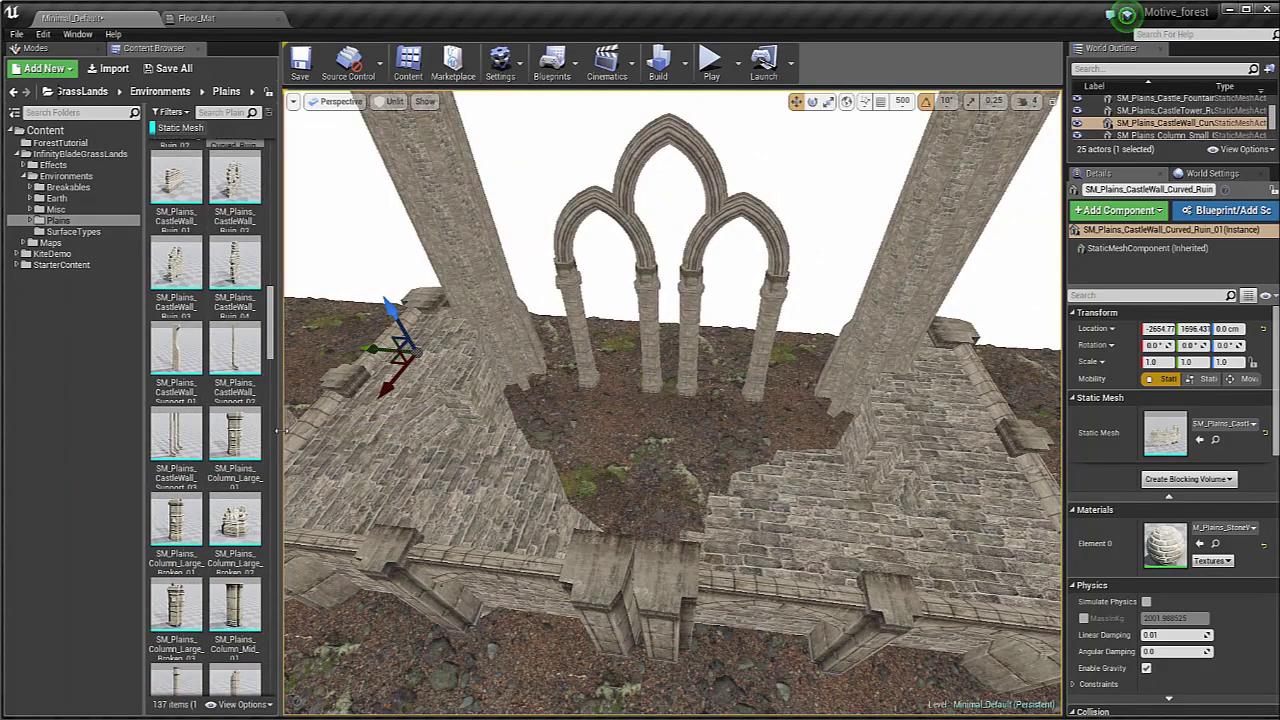
pyautogui.scroll(-10, 250, 390)
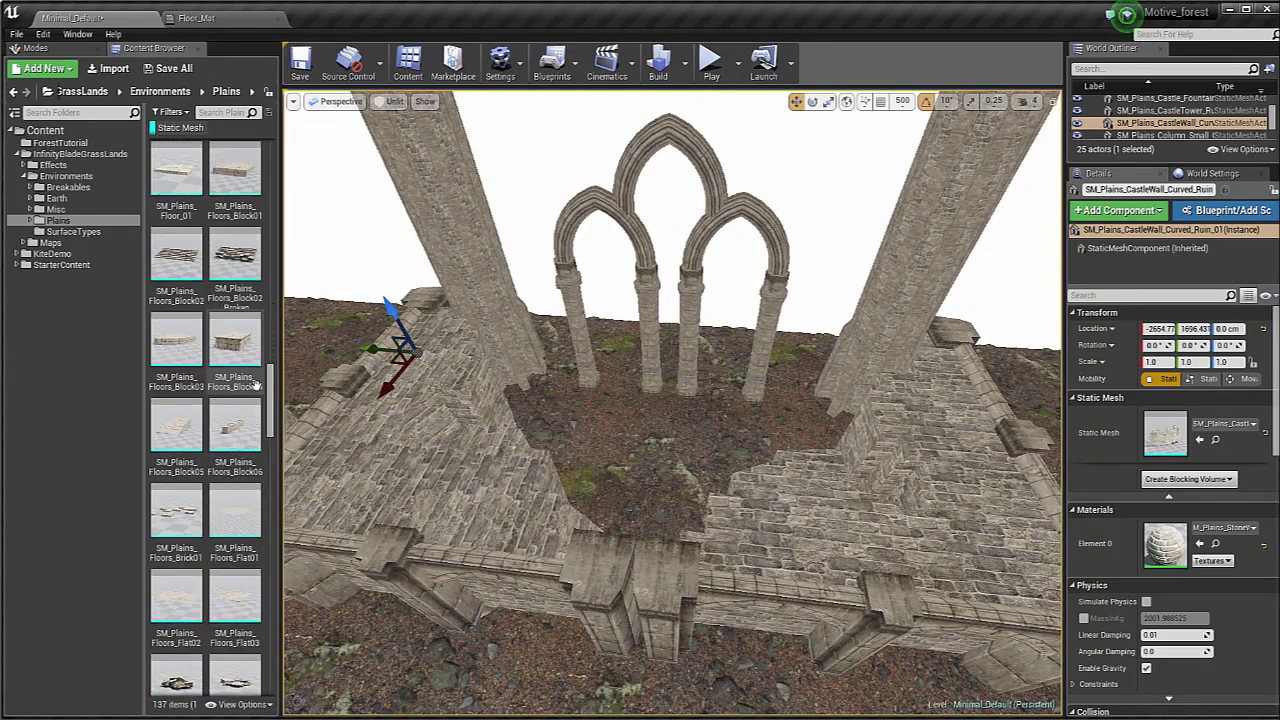
pyautogui.scroll(-8, 256, 383)
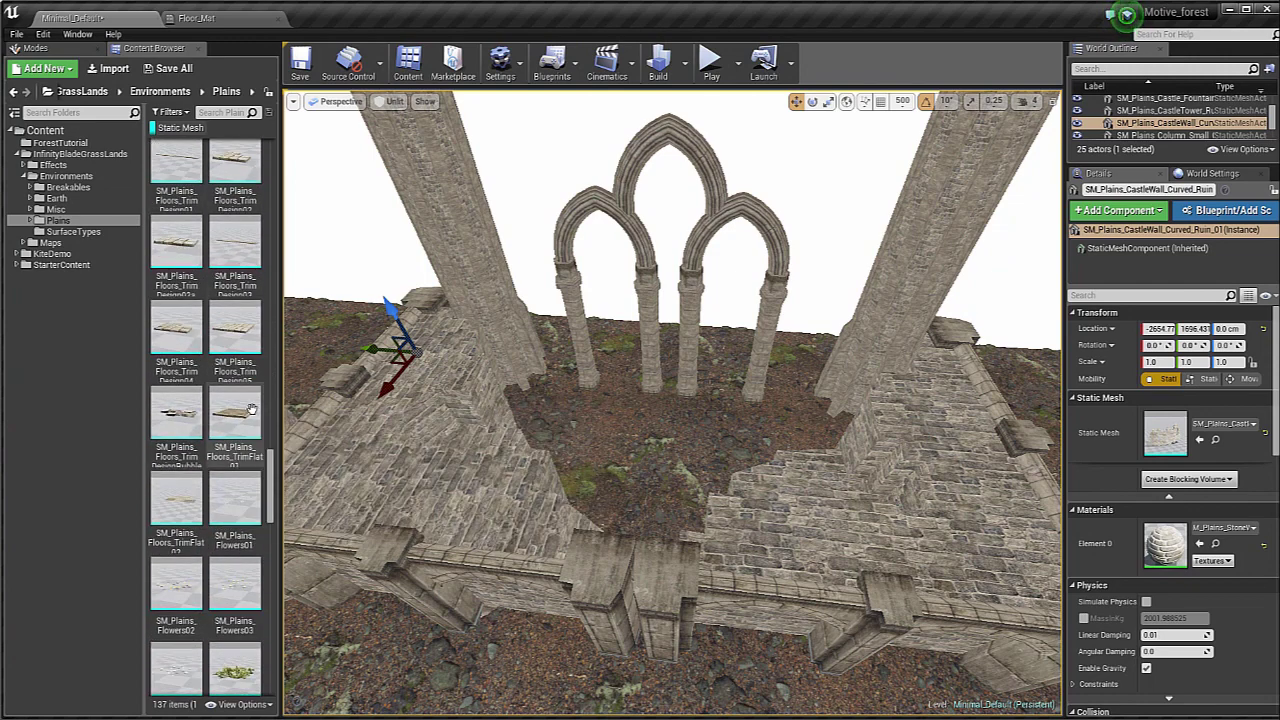
pyautogui.scroll(-10, 248, 420)
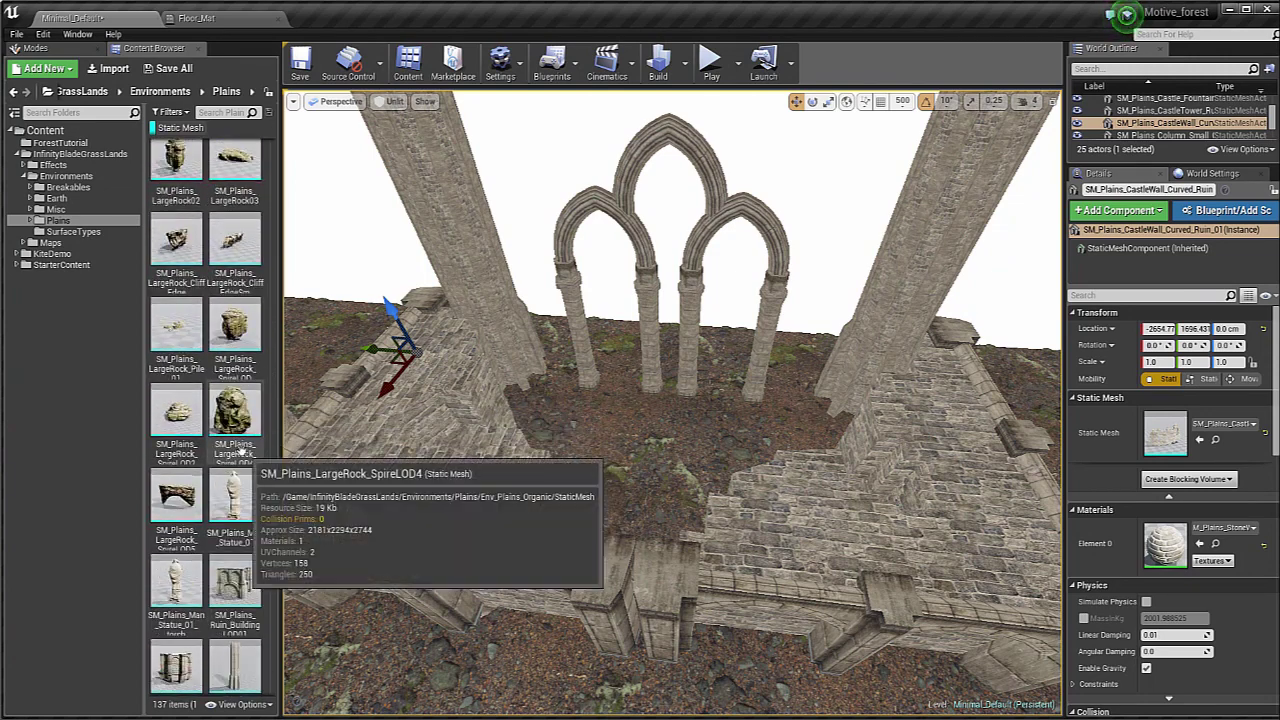
pyautogui.scroll(-5, 240, 455)
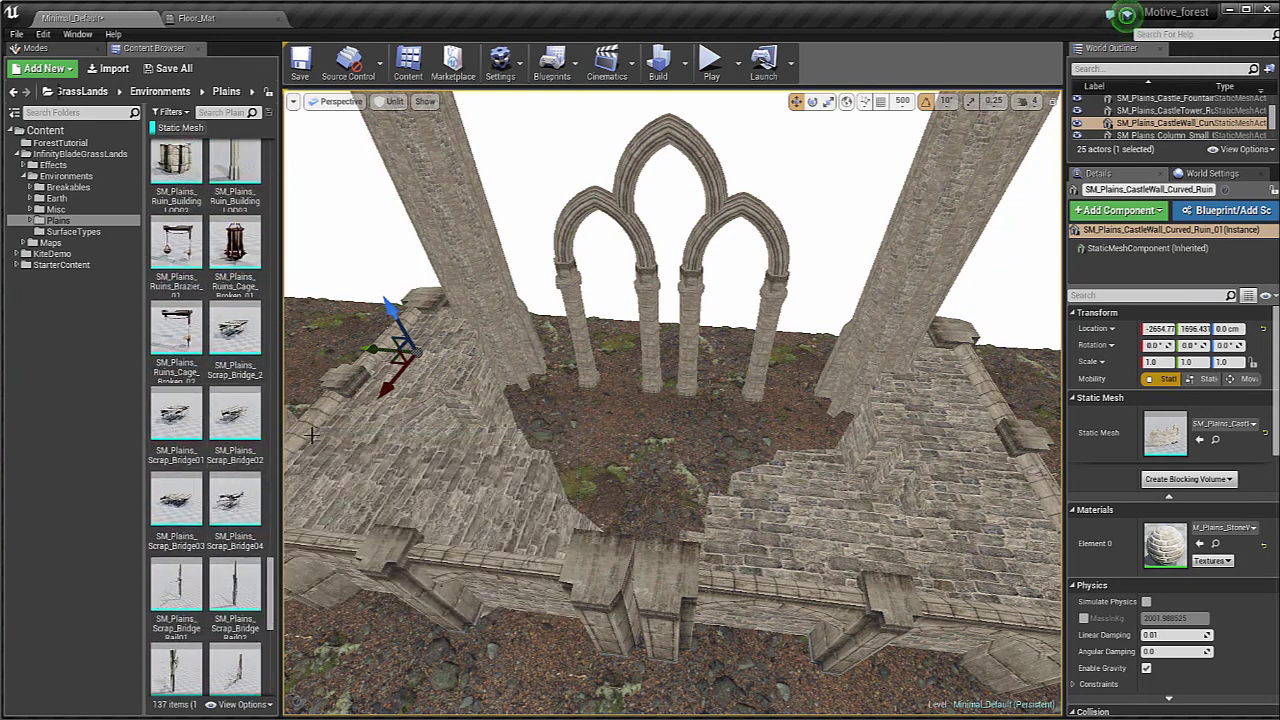
pyautogui.moveTo(250, 428); pyautogui.dragTo(204, 484)
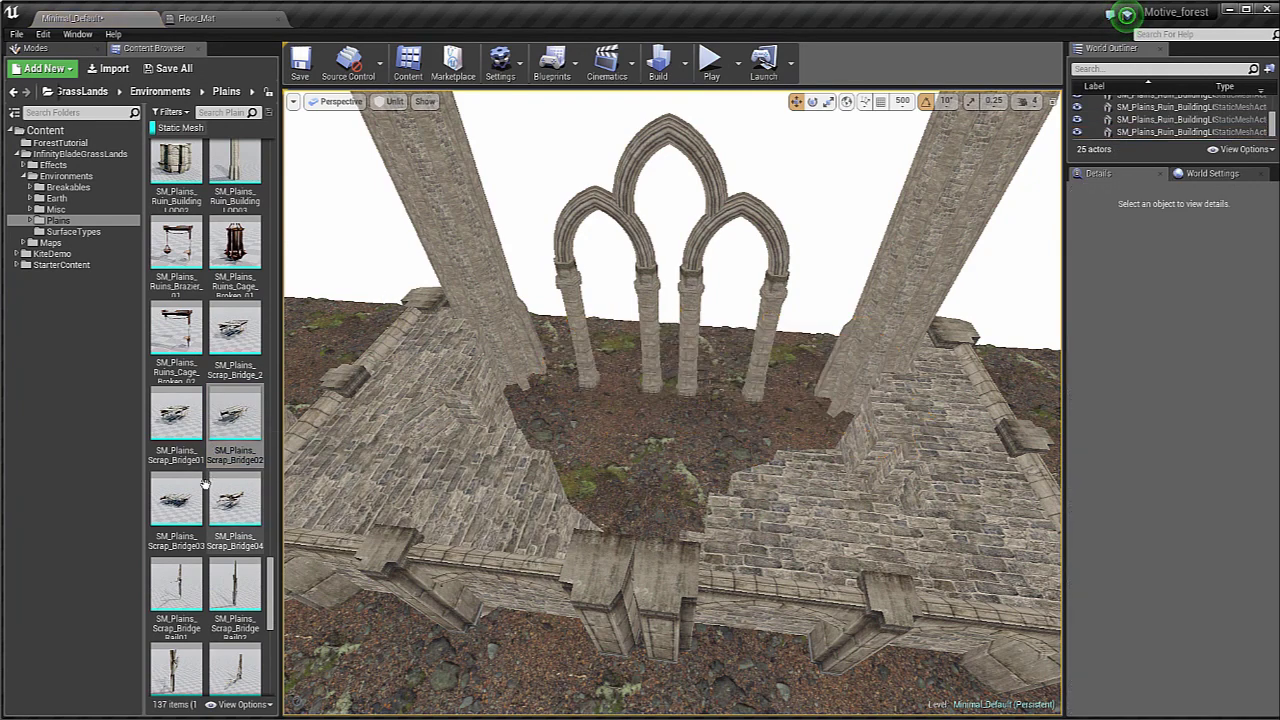
pyautogui.moveTo(629, 466); pyautogui.dragTo(681, 337)
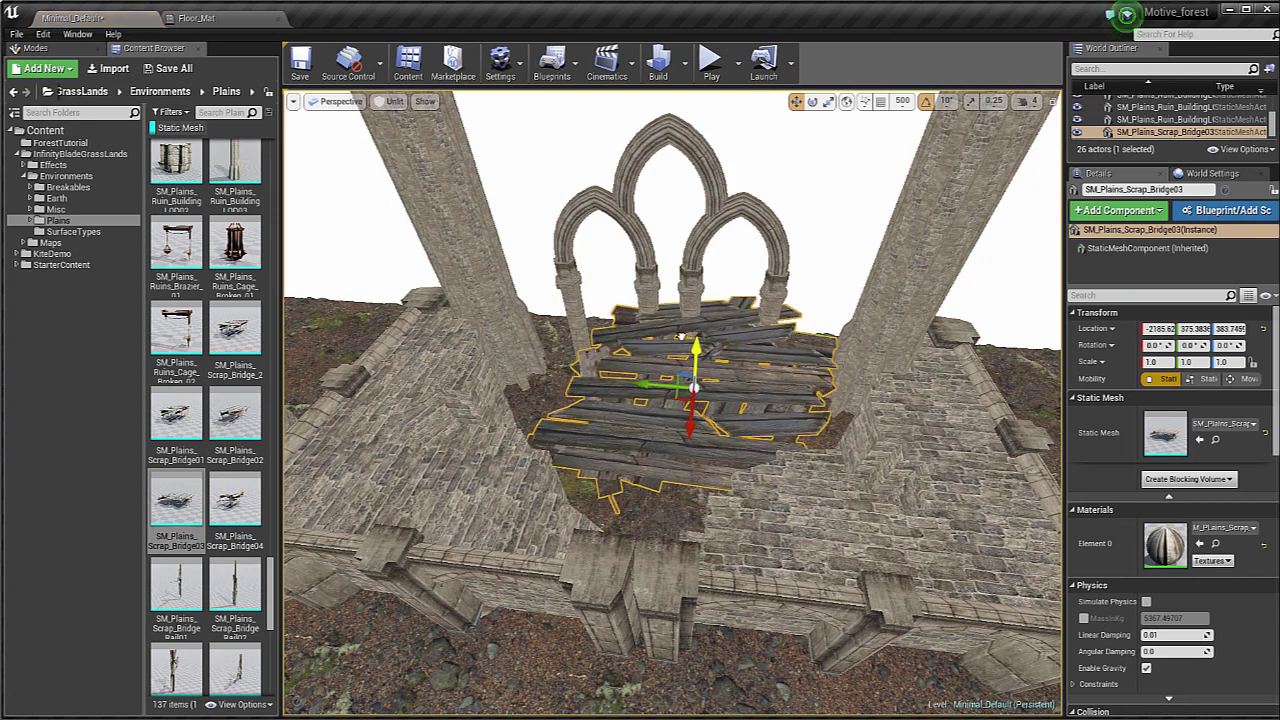
pyautogui.press('Delete')
# Step: Place the SM_Plains_Scrap_Bridge_2 planks across the gap between the ruin walls and scale them uniformly to about 1.31
pyautogui.moveTo(234, 330); pyautogui.dragTo(609, 352)
pyautogui.moveTo(628, 453); pyautogui.dragTo(735, 445, button='right')
pyautogui.moveTo(413, 420); pyautogui.dragTo(411, 425)
pyautogui.moveTo(411, 425); pyautogui.dragTo(345, 450, button='right')
pyautogui.press('r')
pyautogui.moveTo(531, 416); pyautogui.dragTo(584, 391)
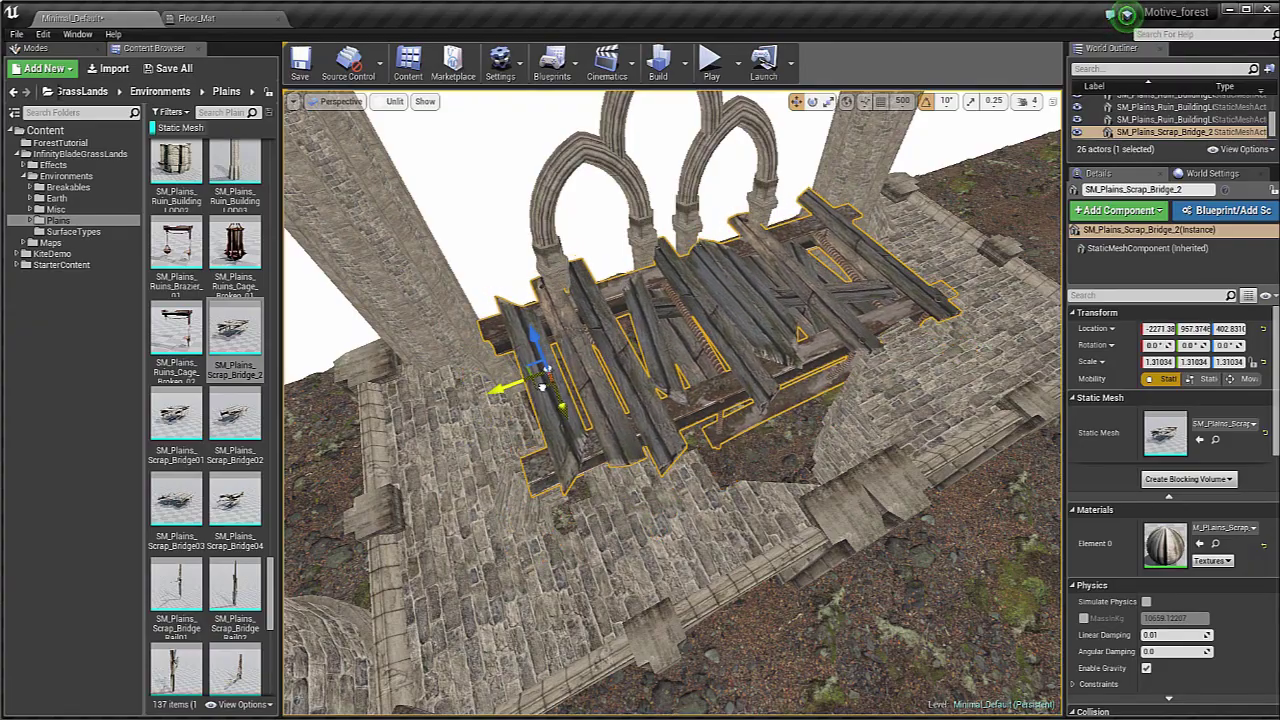
# Step: Stretch the plank bridge to a Y scale of about 1.43 and shift it to about X -2173, Y 1034
pyautogui.moveTo(513, 410); pyautogui.dragTo(512, 412)
pyautogui.moveTo(512, 412); pyautogui.dragTo(512, 384, button='right')
pyautogui.press('r')
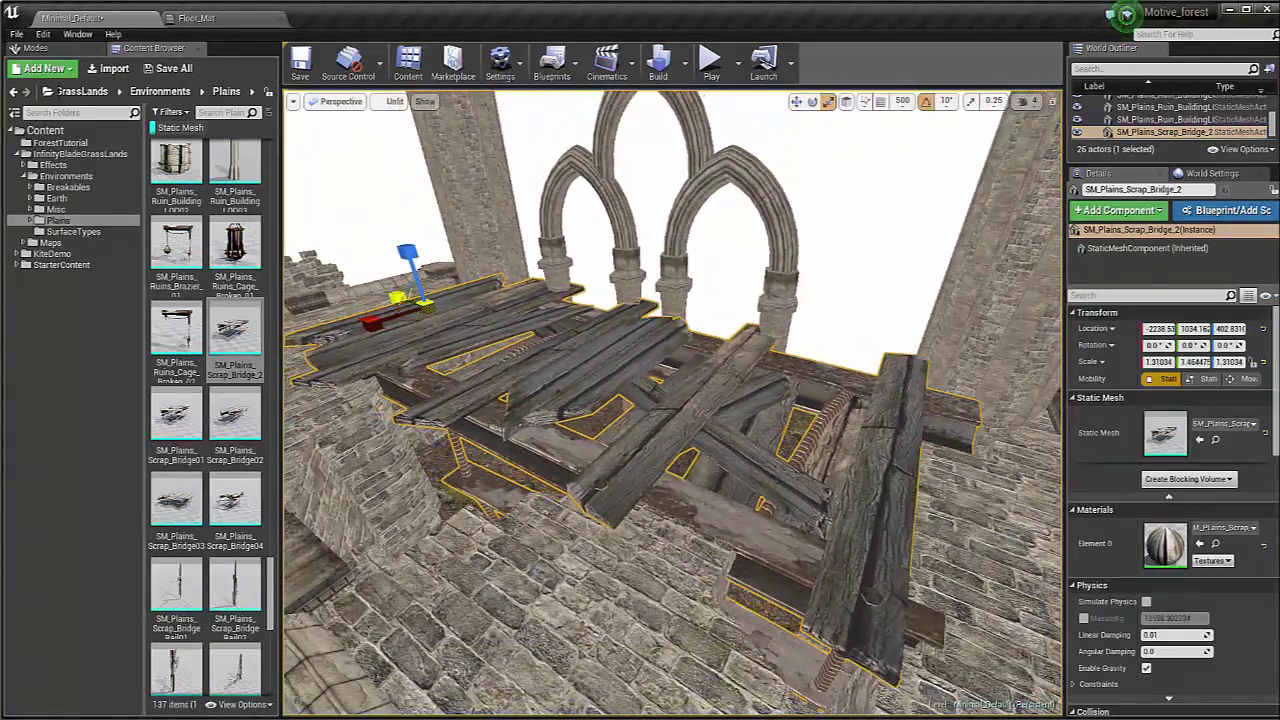
pyautogui.moveTo(400, 298)
pyautogui.mouseDown(button='right')
pyautogui.moveTo(450, 305)
pyautogui.moveTo(398, 320)
pyautogui.mouseUp(button='right')
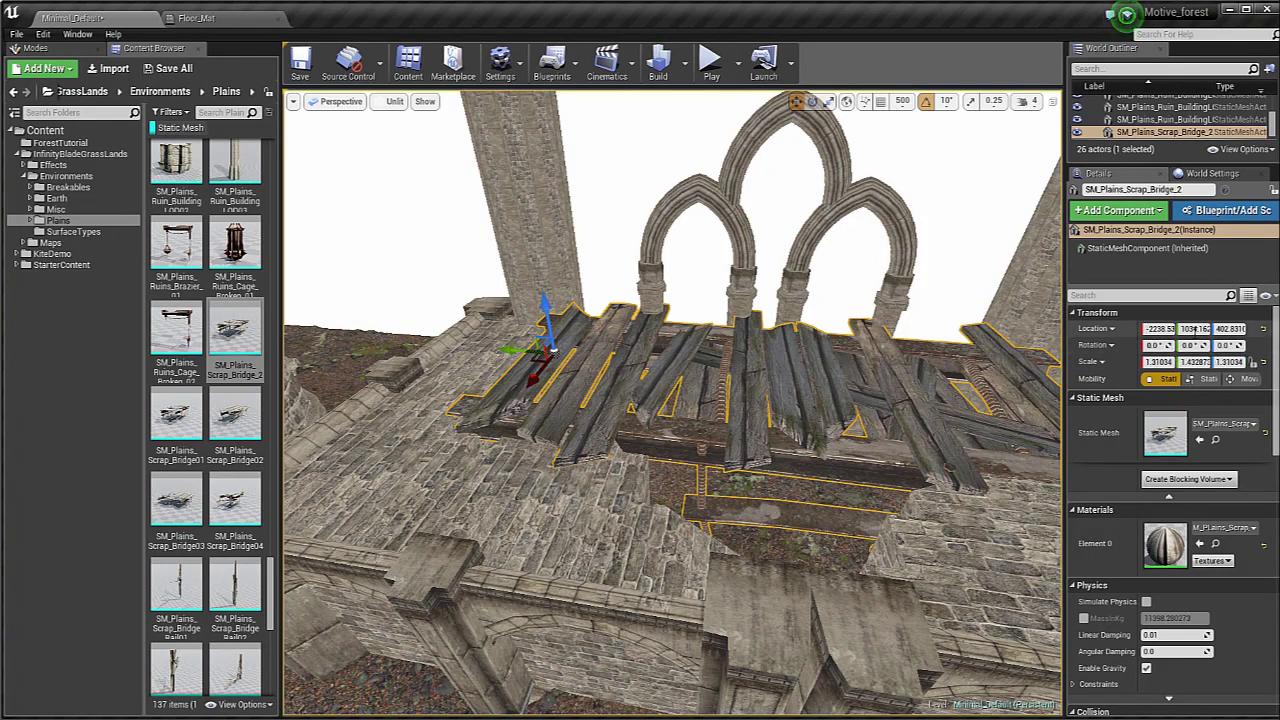
pyautogui.moveTo(804, 348)
pyautogui.mouseDown(button='right')
pyautogui.moveTo(870, 368)
pyautogui.moveTo(710, 338)
pyautogui.moveTo(784, 348)
pyautogui.mouseUp(button='right')
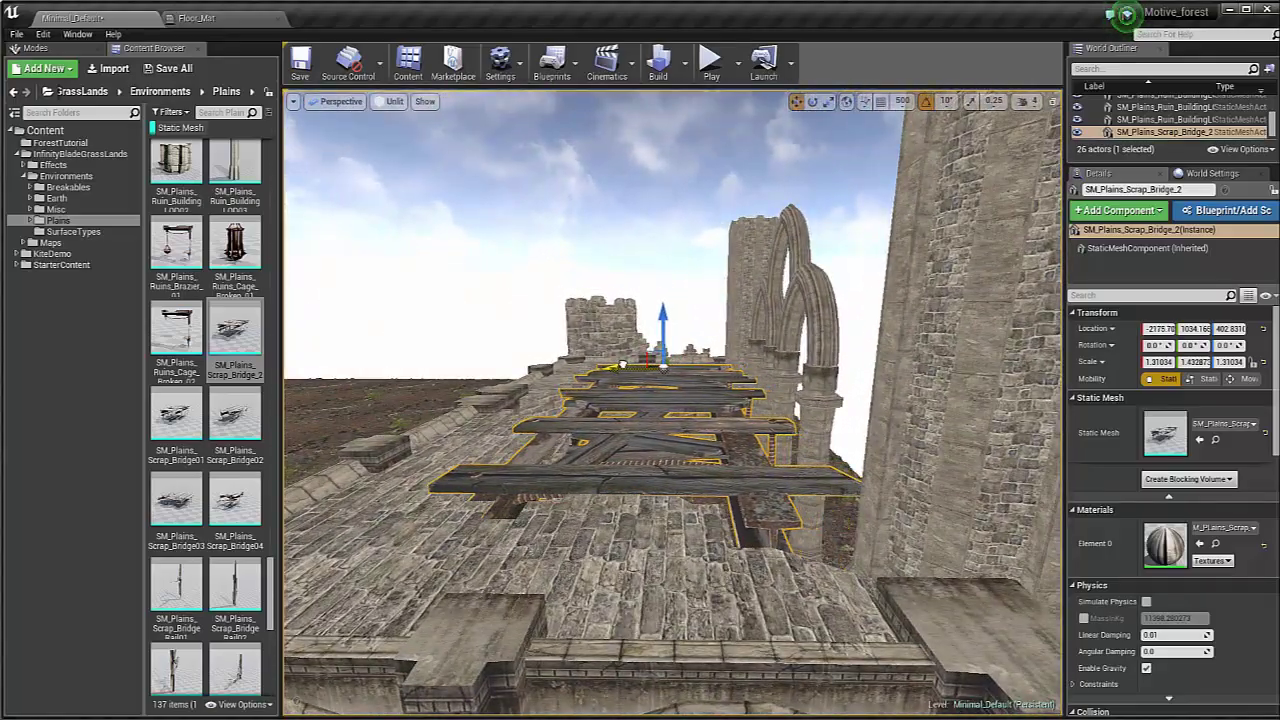
pyautogui.moveTo(622, 366); pyautogui.dragTo(620, 366)
pyautogui.moveTo(620, 366); pyautogui.dragTo(590, 395, button='right')
# Step: Place the SM_Plains_Angel_Statue_01 statue on the ruin wall's top edge near the outer corner, at about X -1735, Y -286, Z 322
pyautogui.scroll(-1, 230, 486)
pyautogui.scroll(-4, 230, 486)
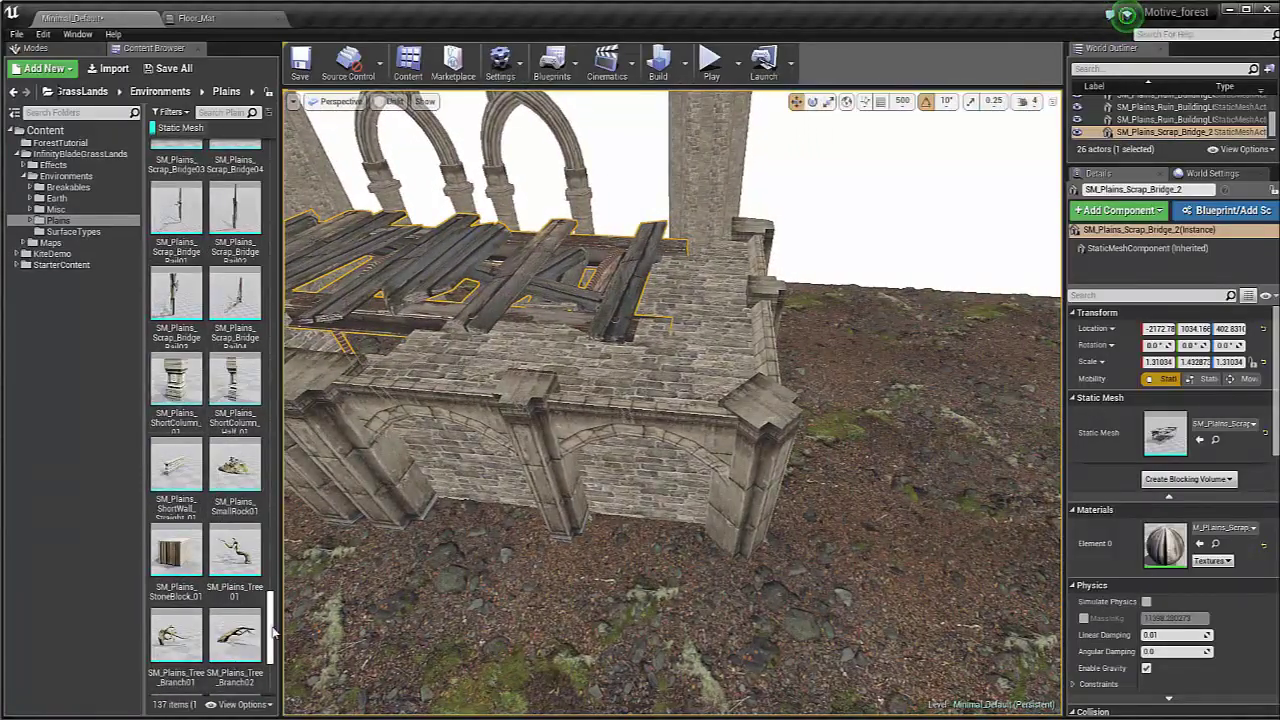
pyautogui.moveTo(272, 632); pyautogui.dragTo(291, 165)
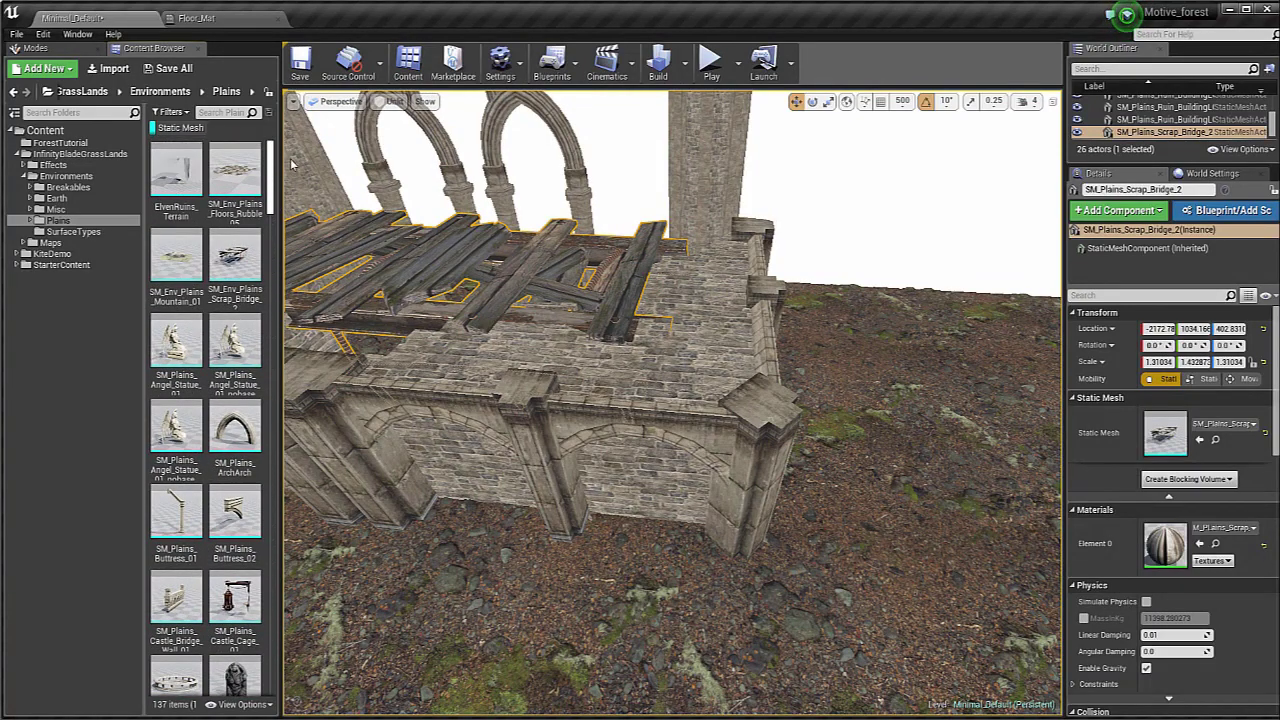
pyautogui.click(176, 340)
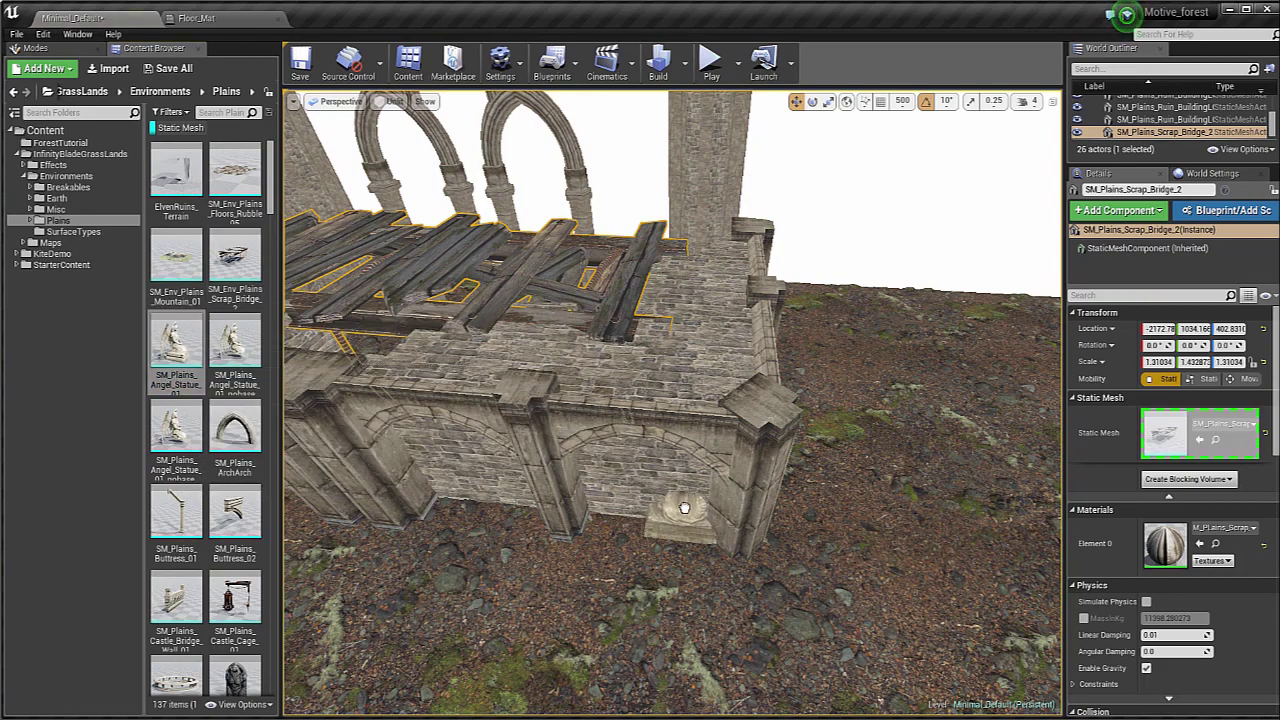
pyautogui.moveTo(684, 508); pyautogui.dragTo(677, 482)
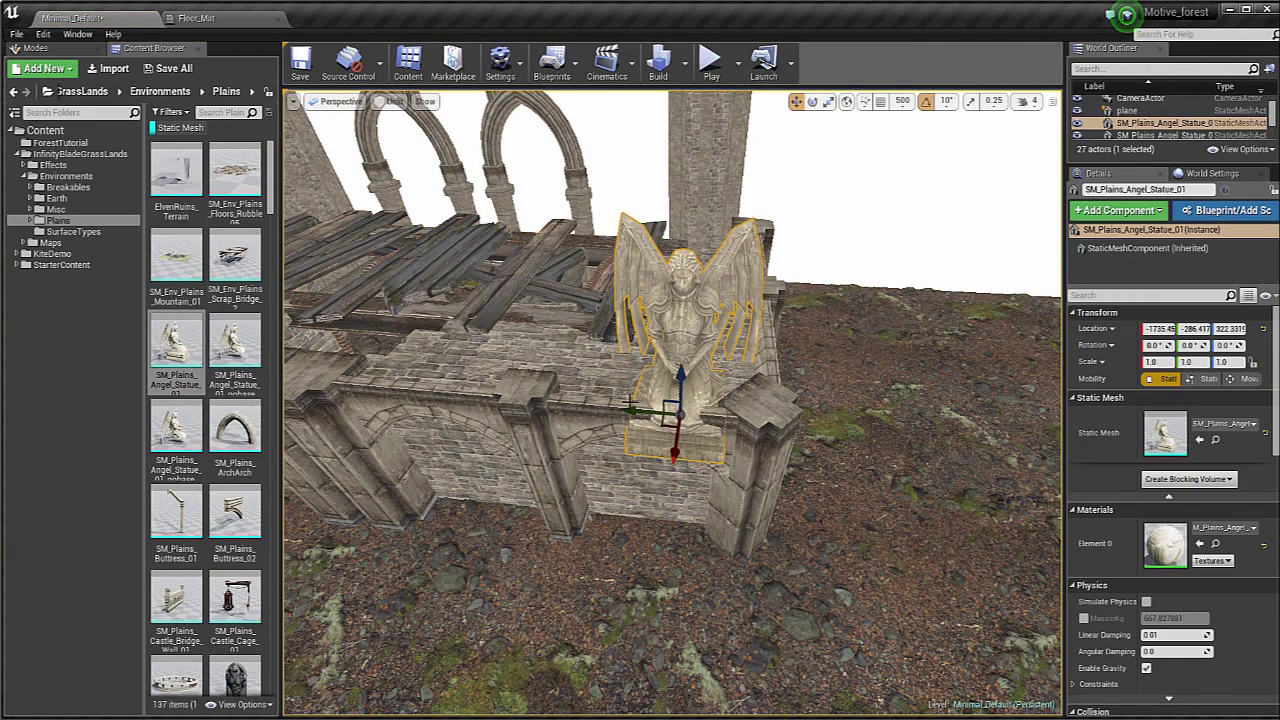
pyautogui.moveTo(629, 402); pyautogui.dragTo(740, 414, button='right')
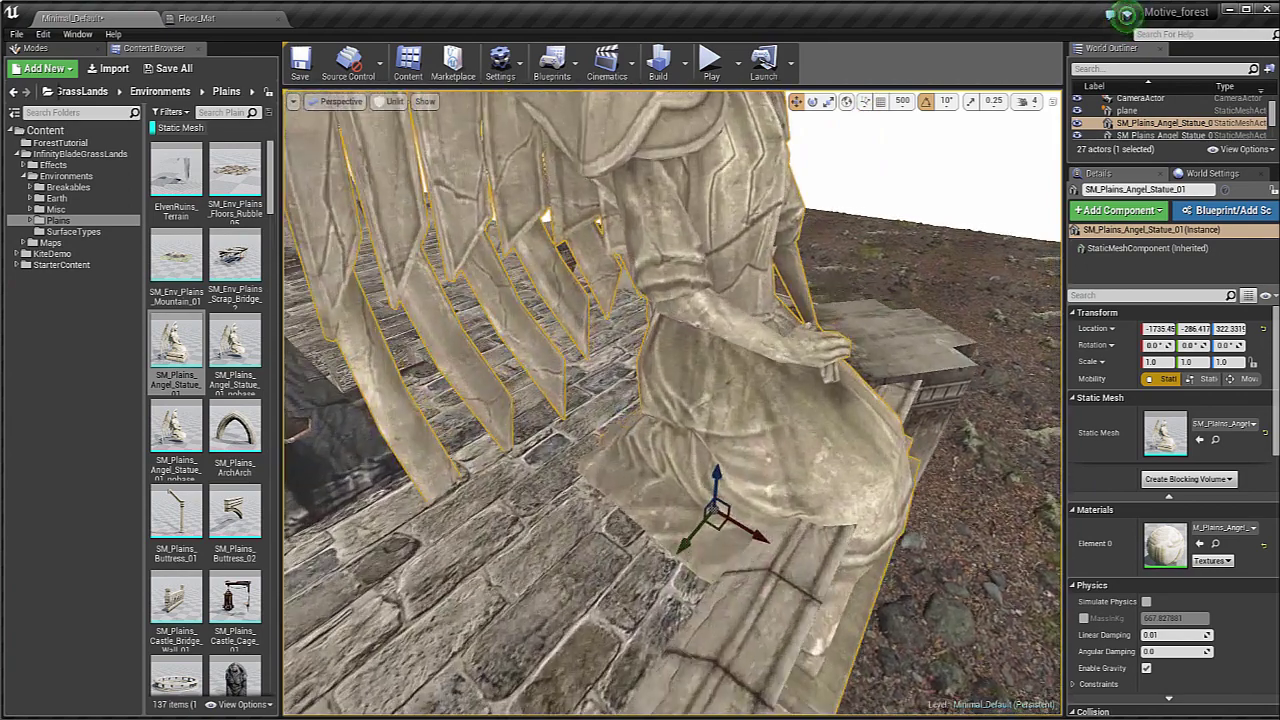
# Step: Scale the angel statue on the ruin wall uniformly to about 0.51 and move it to about X -1744, Y -317, Z 386
pyautogui.moveTo(716, 477); pyautogui.dragTo(688, 480)
pyautogui.press('r')
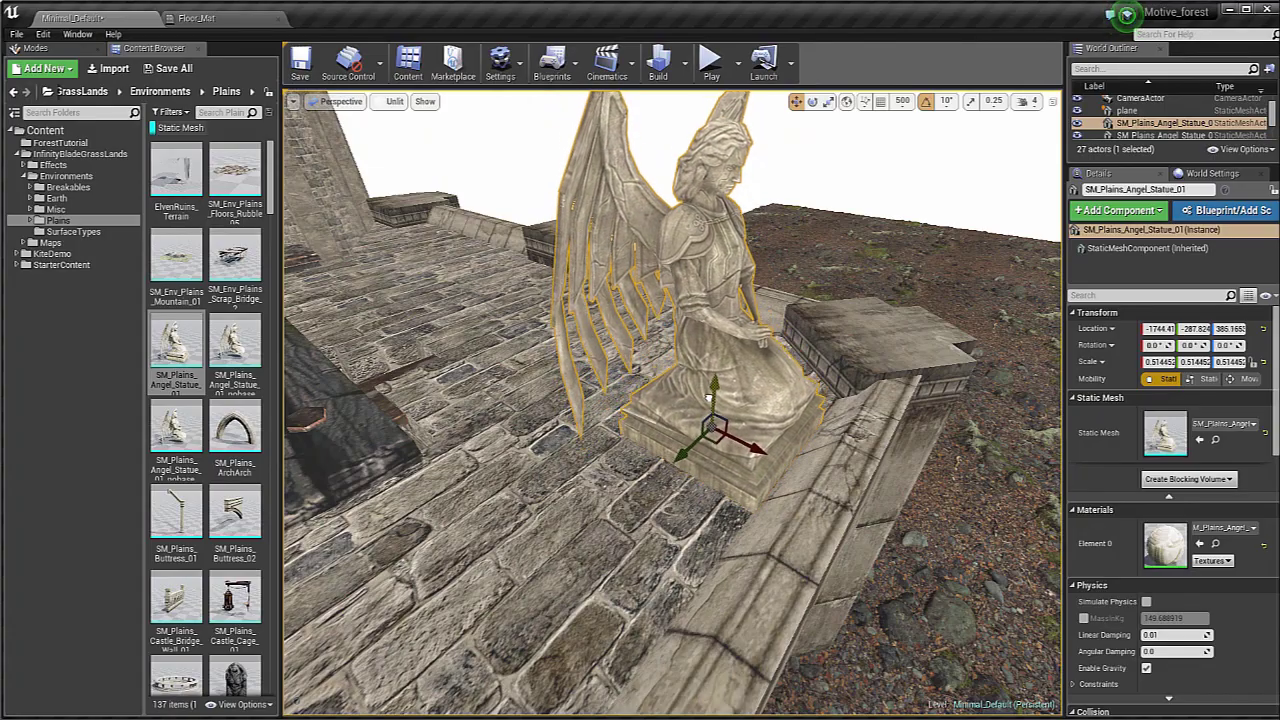
pyautogui.moveTo(706, 397); pyautogui.dragTo(706, 396)
pyautogui.moveTo(706, 396); pyautogui.dragTo(686, 467, button='right')
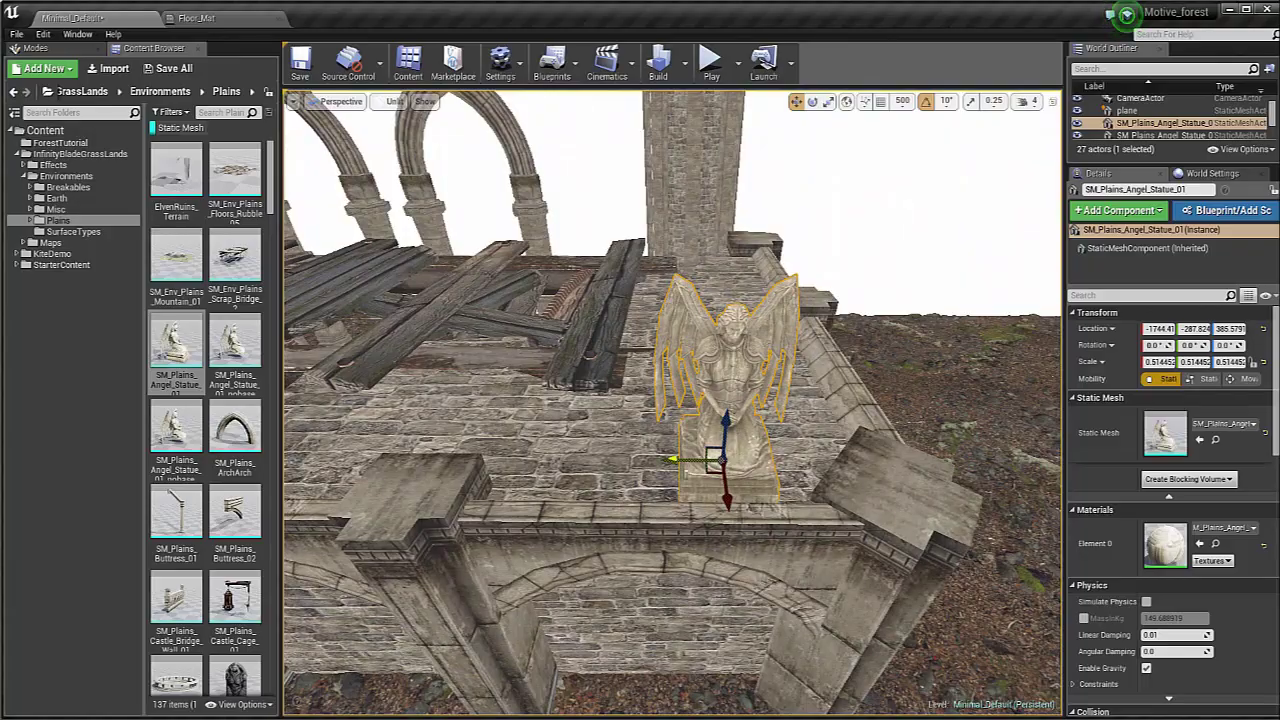
pyautogui.moveTo(706, 462); pyautogui.dragTo(704, 462)
# Step: Duplicate the scaled angel statue along the ruin wall's top edge to the opposite outer corner, at about X -1730, Y 1226
pyautogui.moveTo(704, 462); pyautogui.dragTo(680, 645, button='right')
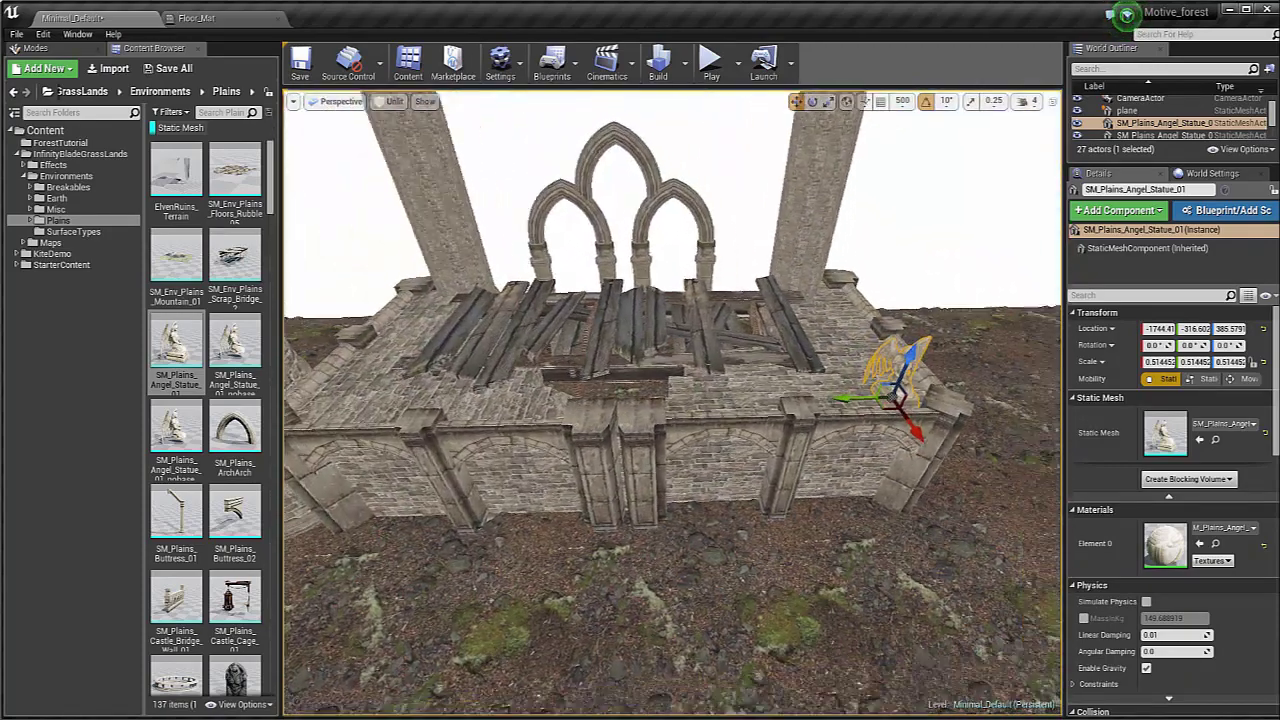
pyautogui.keyDown('alt'); pyautogui.moveTo(845, 398); pyautogui.dragTo(384, 414); pyautogui.keyUp('alt')
pyautogui.moveTo(384, 414); pyautogui.dragTo(305, 425, button='right')
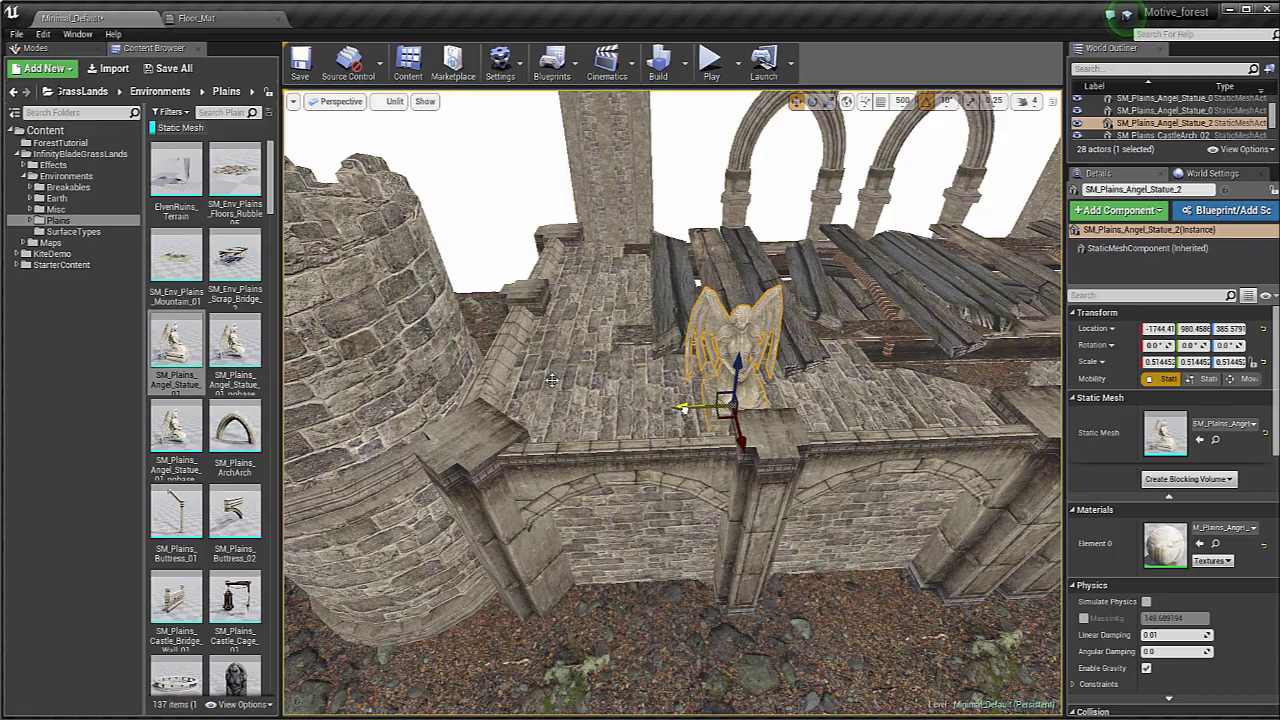
pyautogui.moveTo(684, 408); pyautogui.dragTo(455, 420)
pyautogui.moveTo(455, 420); pyautogui.dragTo(500, 450, button='right')
pyautogui.moveTo(566, 400); pyautogui.dragTo(380, 470, button='right')
# Step: Try the SM_Plains_ArchArch arch on top of the two central pillars of the ruin wall, and delete it
pyautogui.press('g')
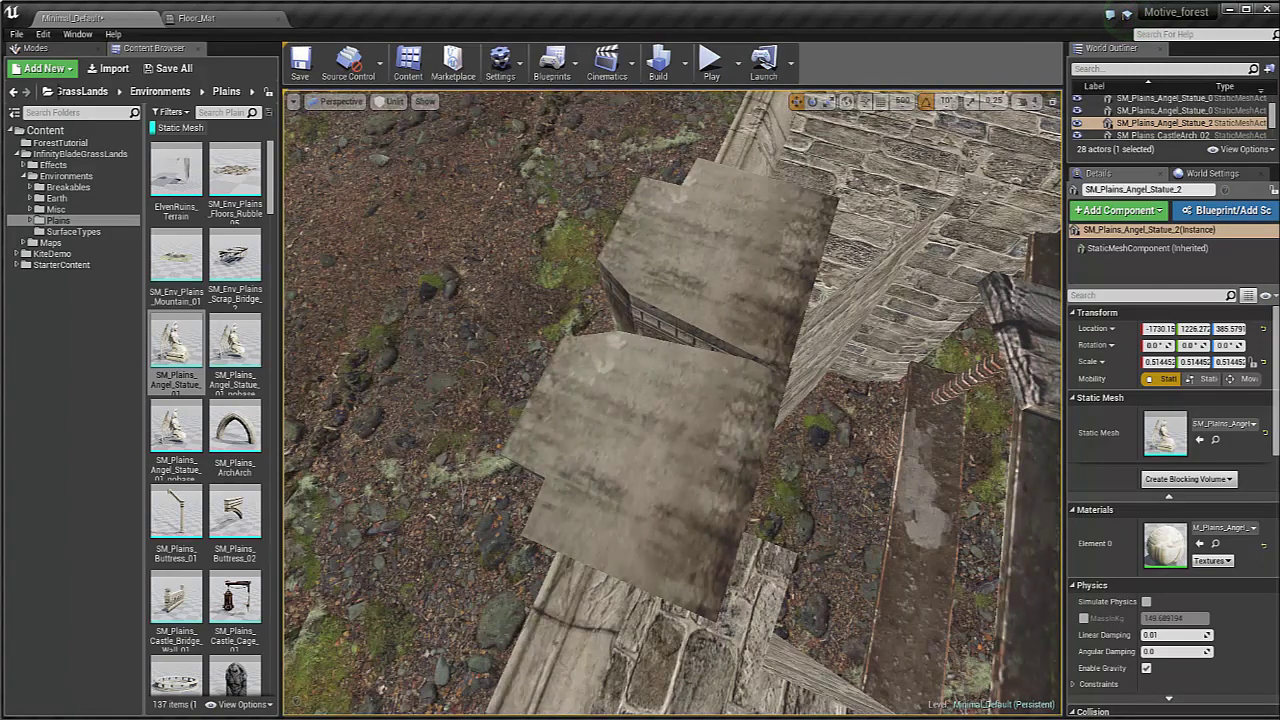
pyautogui.moveTo(671, 402); pyautogui.dragTo(685, 275, button='right')
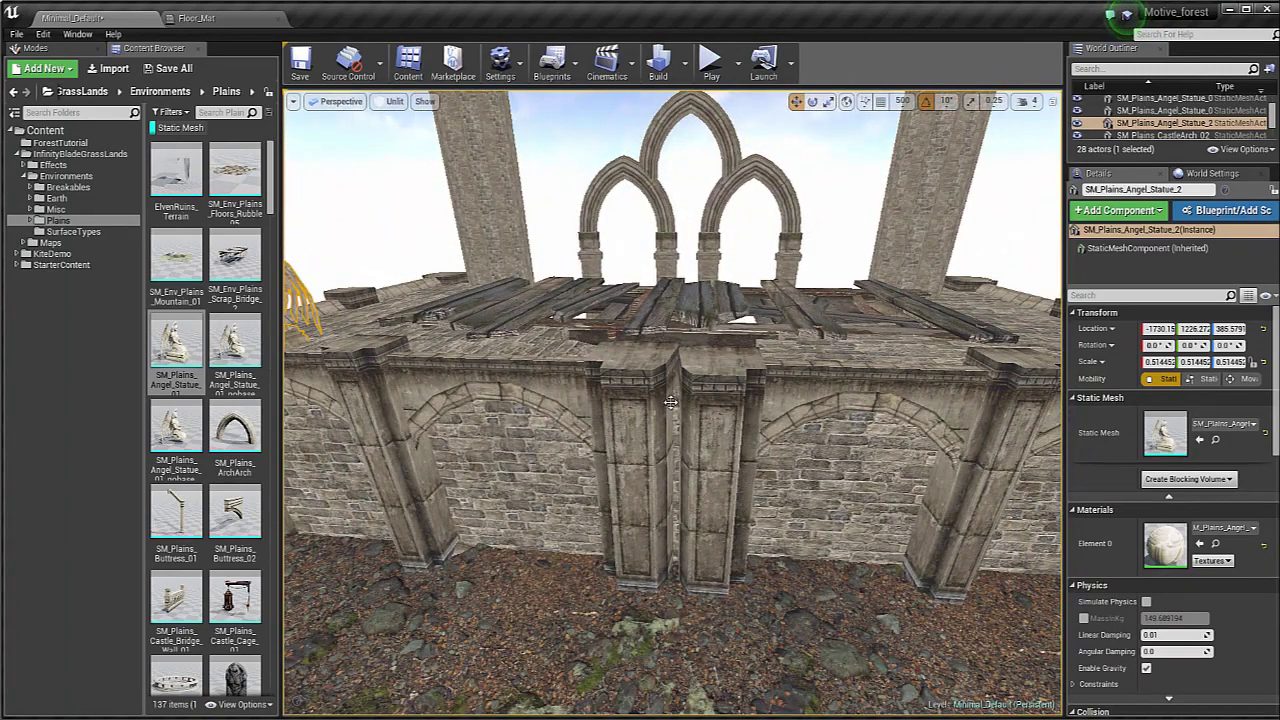
pyautogui.moveTo(235, 430); pyautogui.dragTo(671, 402)
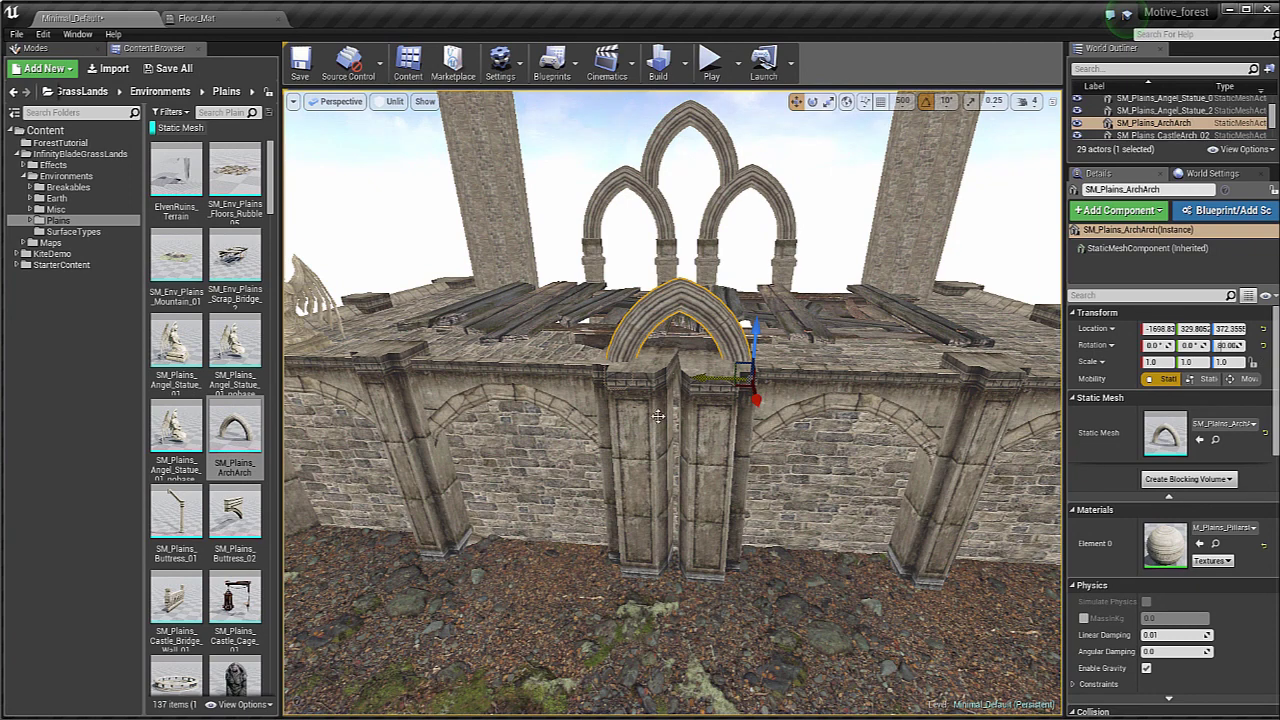
pyautogui.press('Delete')
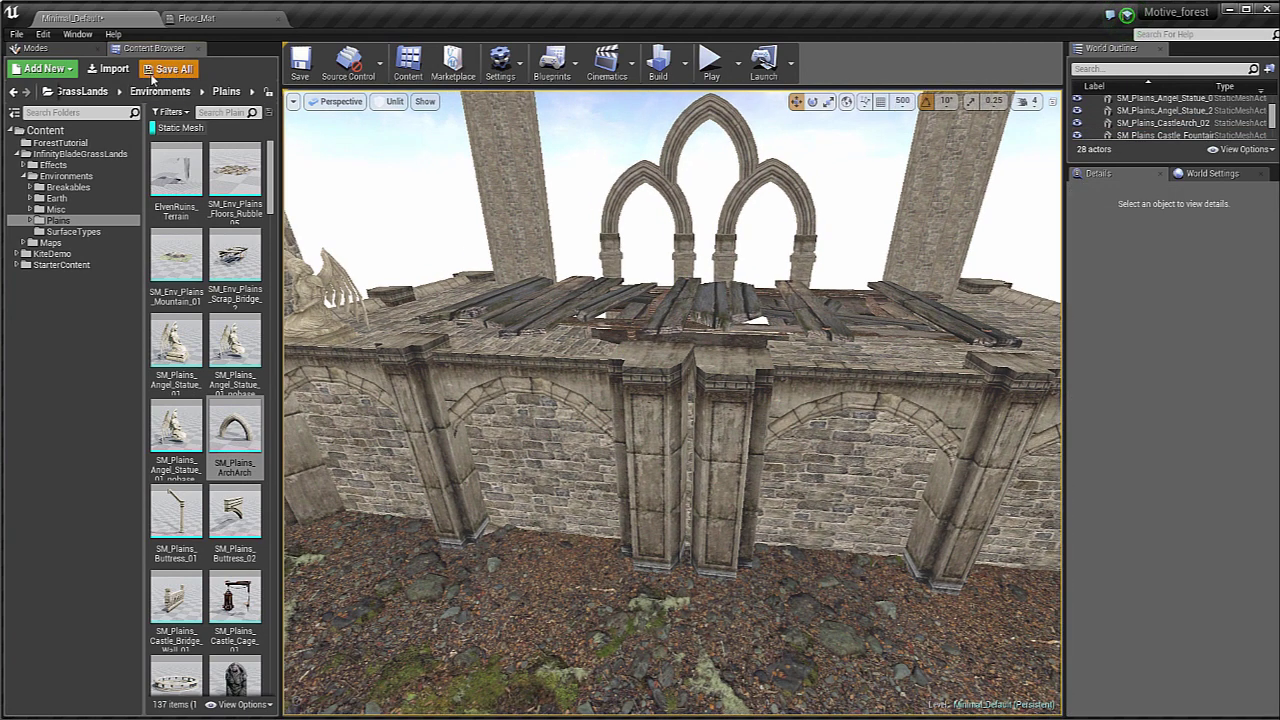
# Step: Save all modified content: the plane mesh, Floor_Mat and the Minimal_Default level
pyautogui.click(168, 69)
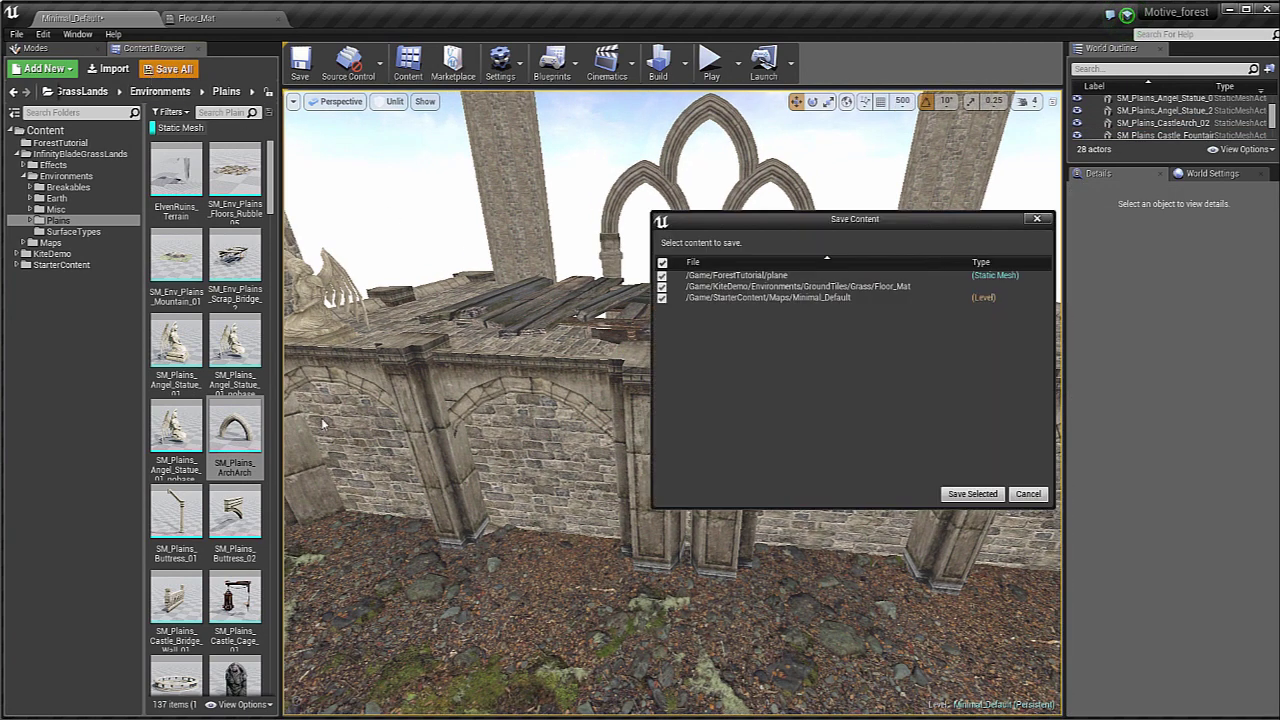
pyautogui.click(972, 494)
# Step: Place the SM_Plains_Wall_Straight_01 wall at the ruin's outer corner, at about X -2549, Y -436, and scale it uniformly to about 0.68
pyautogui.scroll(-5, 278, 270)
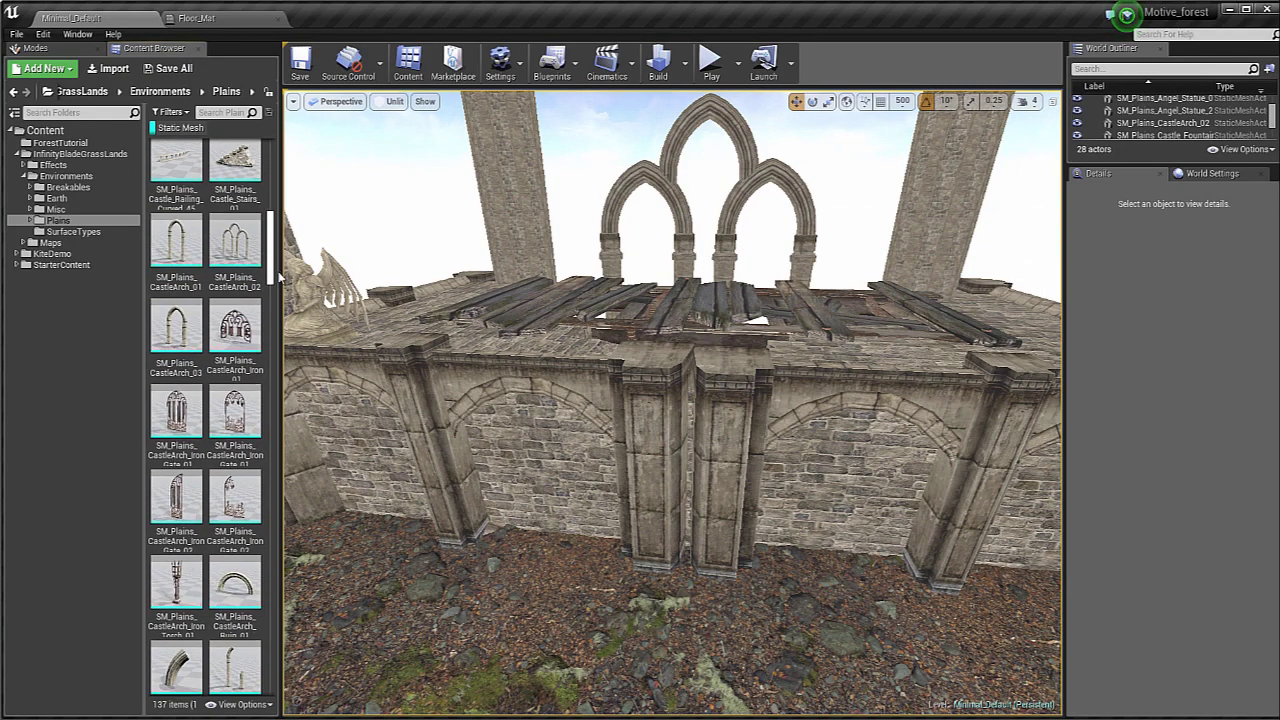
pyautogui.moveTo(278, 276); pyautogui.dragTo(300, 690)
pyautogui.keyDown('alt'); pyautogui.moveTo(328, 621); pyautogui.dragTo(520, 580); pyautogui.keyUp('alt')
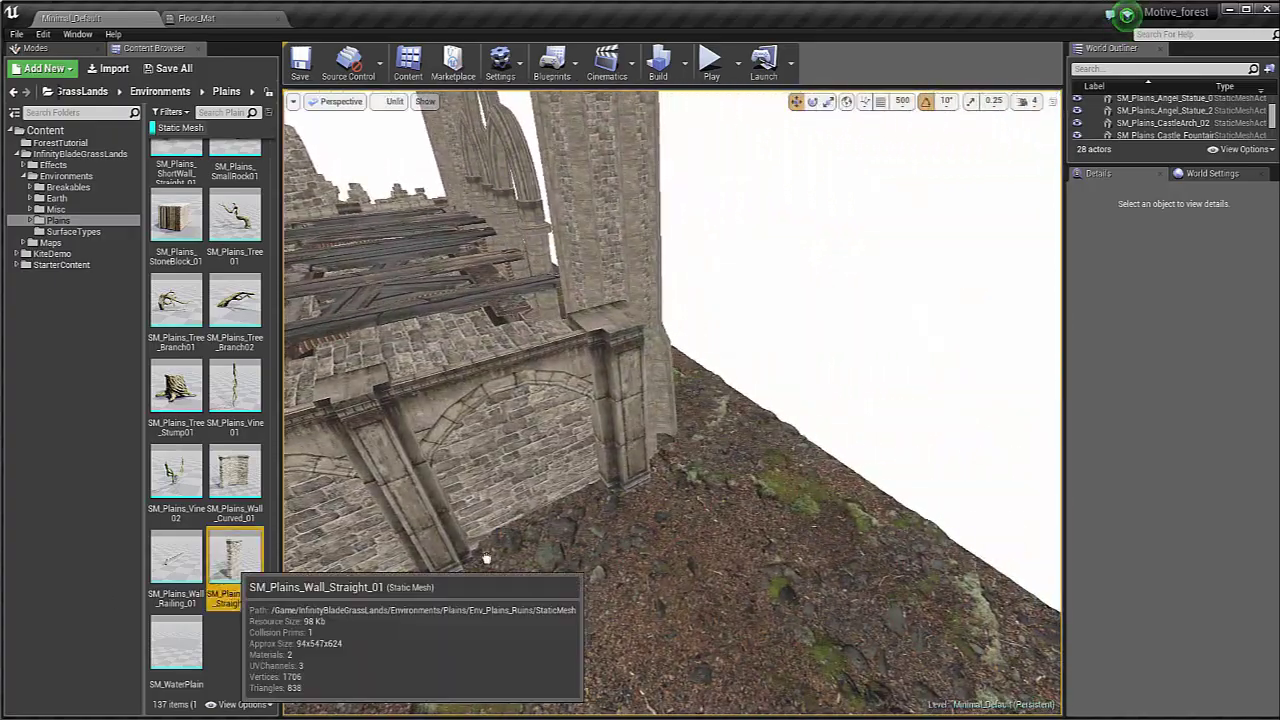
pyautogui.moveTo(235, 556); pyautogui.dragTo(641, 462)
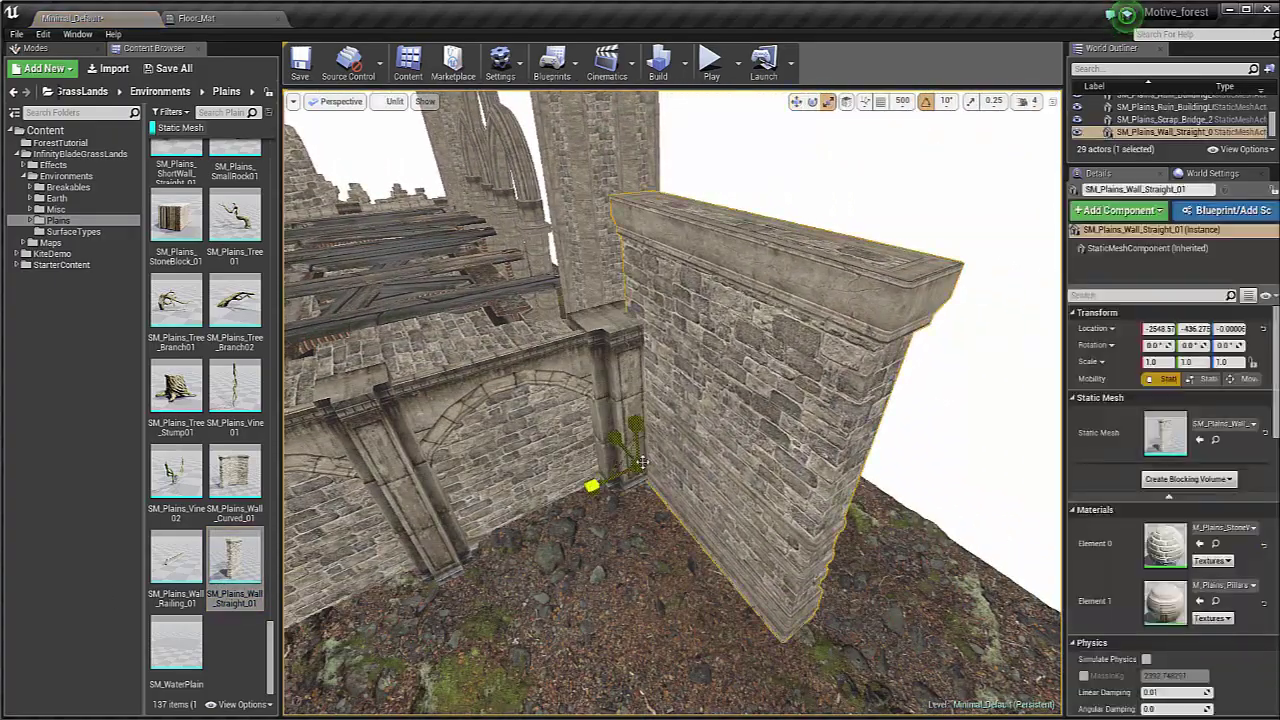
pyautogui.moveTo(1160, 361); pyautogui.dragTo(1120, 361)
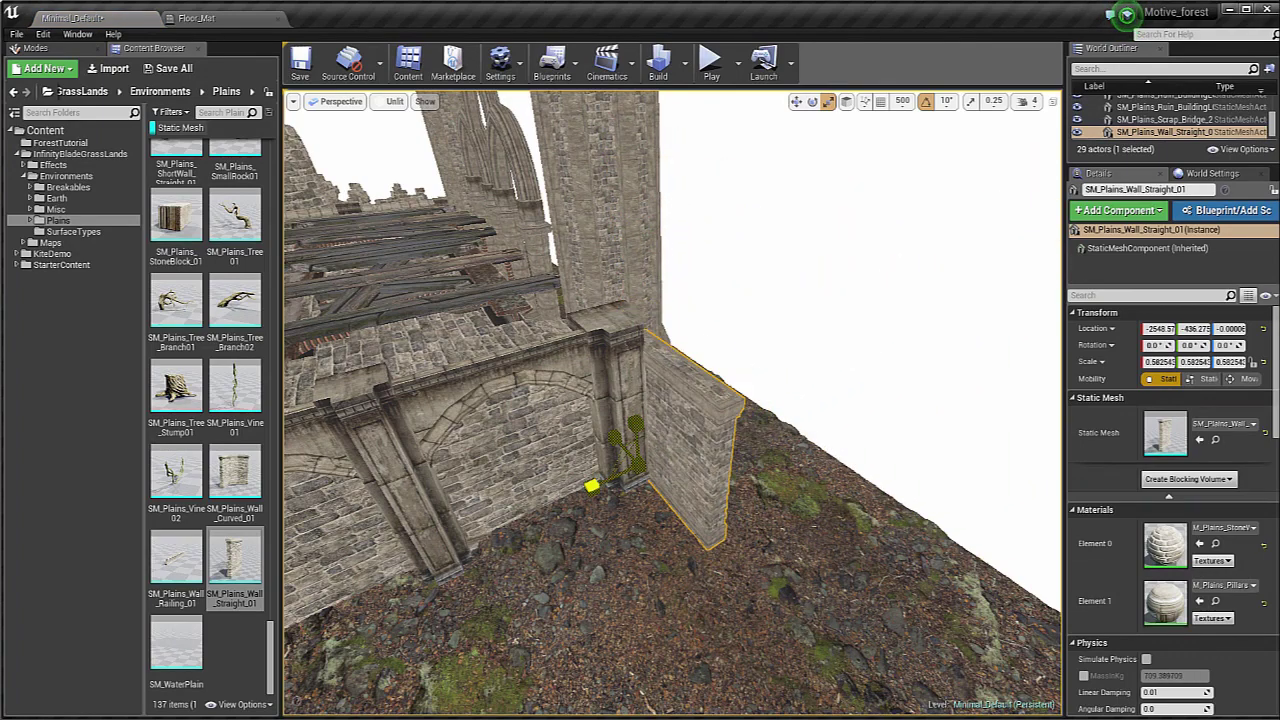
pyautogui.click(617, 472)
pyautogui.press('w')
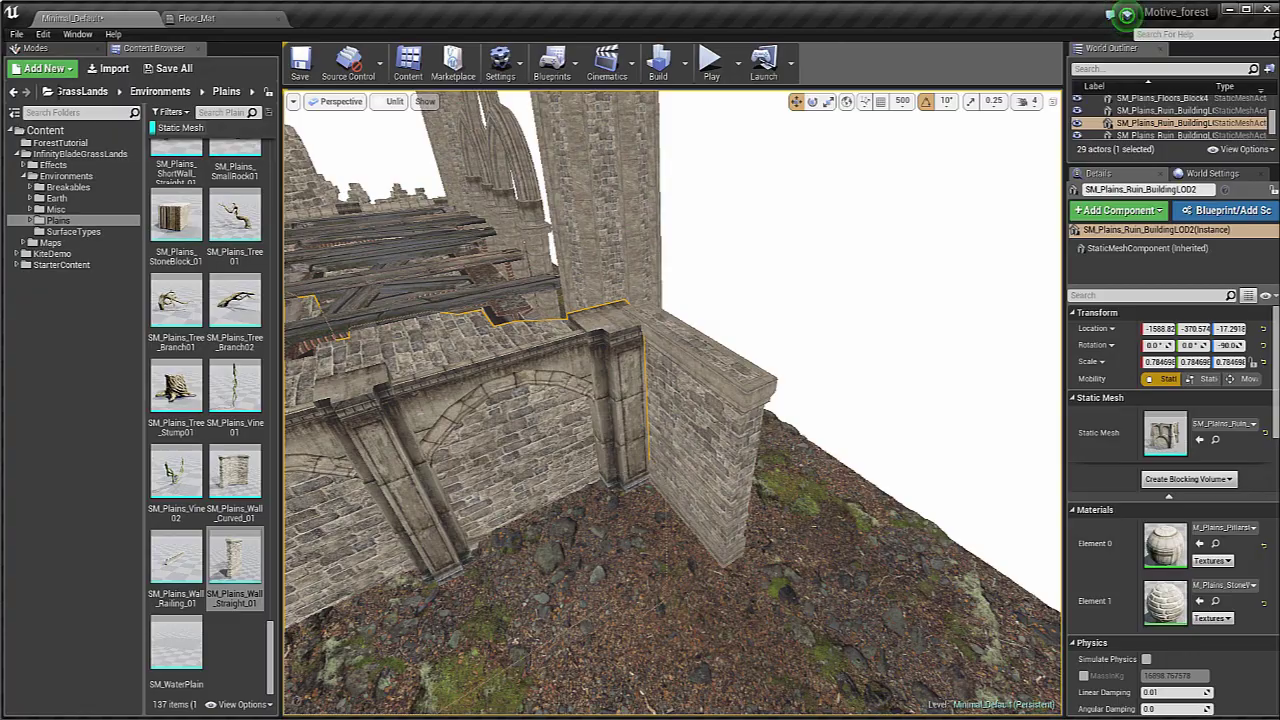
# Step: Duplicate the straight wall segment twice end to end, extending the wall in a line away from the ruin
pyautogui.click(744, 457)
pyautogui.keyDown('alt'); pyautogui.moveTo(744, 457); pyautogui.dragTo(581, 620); pyautogui.keyUp('alt')
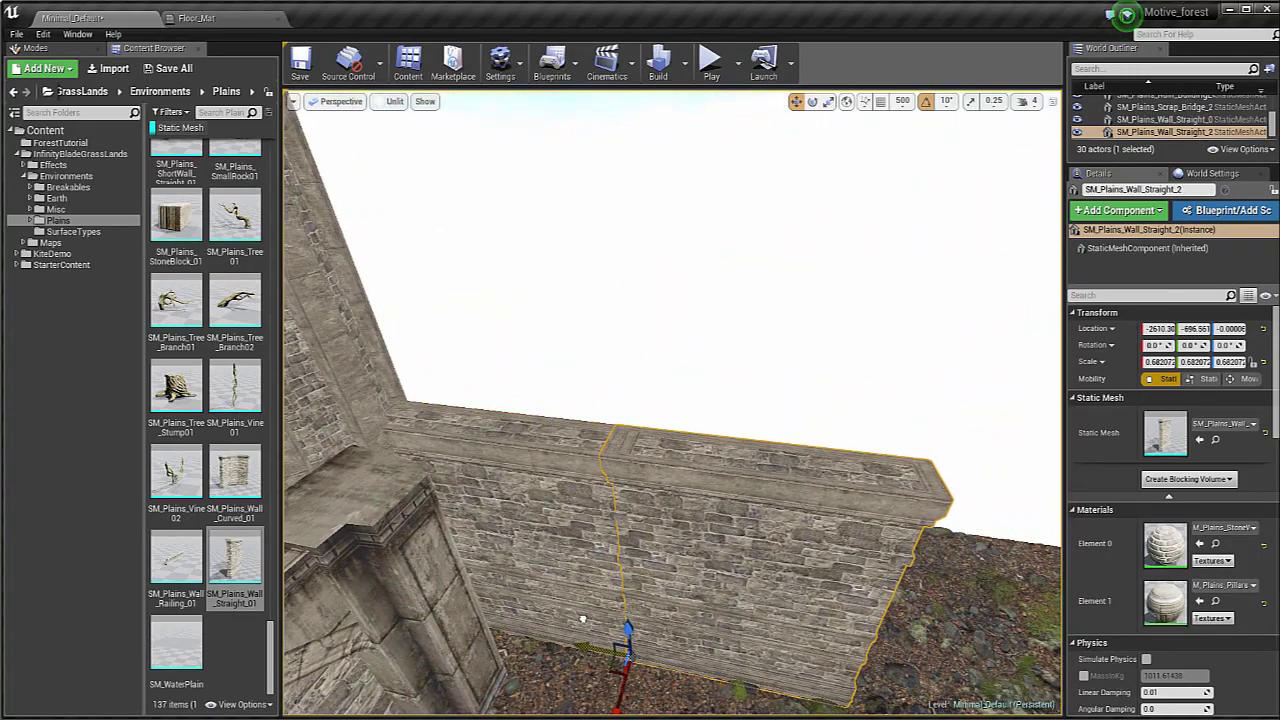
pyautogui.moveTo(410, 612); pyautogui.dragTo(857, 680)
# Step: Place the SM_Plains_Wall_Curved_01 wall near the straight wall's free end and rotate it 90° about Z
pyautogui.moveTo(857, 680); pyautogui.dragTo(360, 564, button='right')
pyautogui.moveTo(234, 470); pyautogui.dragTo(748, 527)
pyautogui.press('e')
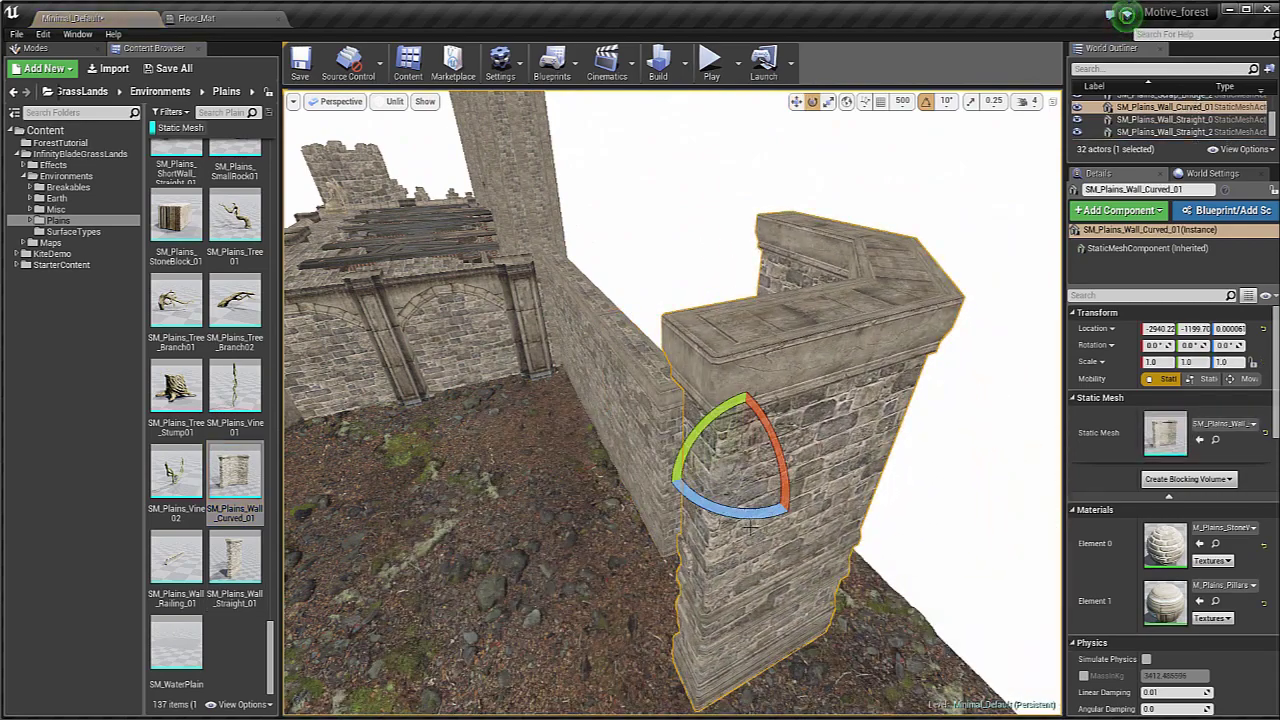
pyautogui.moveTo(666, 484); pyautogui.dragTo(672, 468)
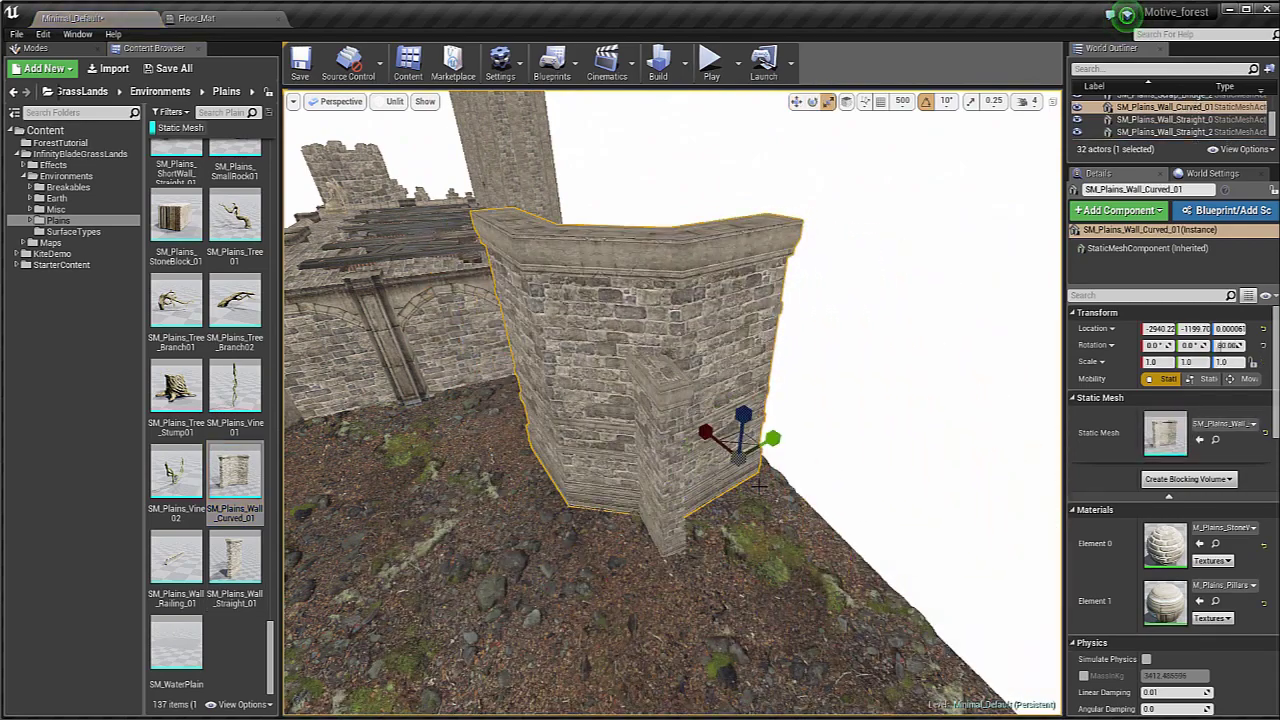
# Step: Set the curved wall's X, Y and Z scale to 0.682072
pyautogui.click(752, 280)
pyautogui.click(1195, 362)
pyautogui.write('0.682072')
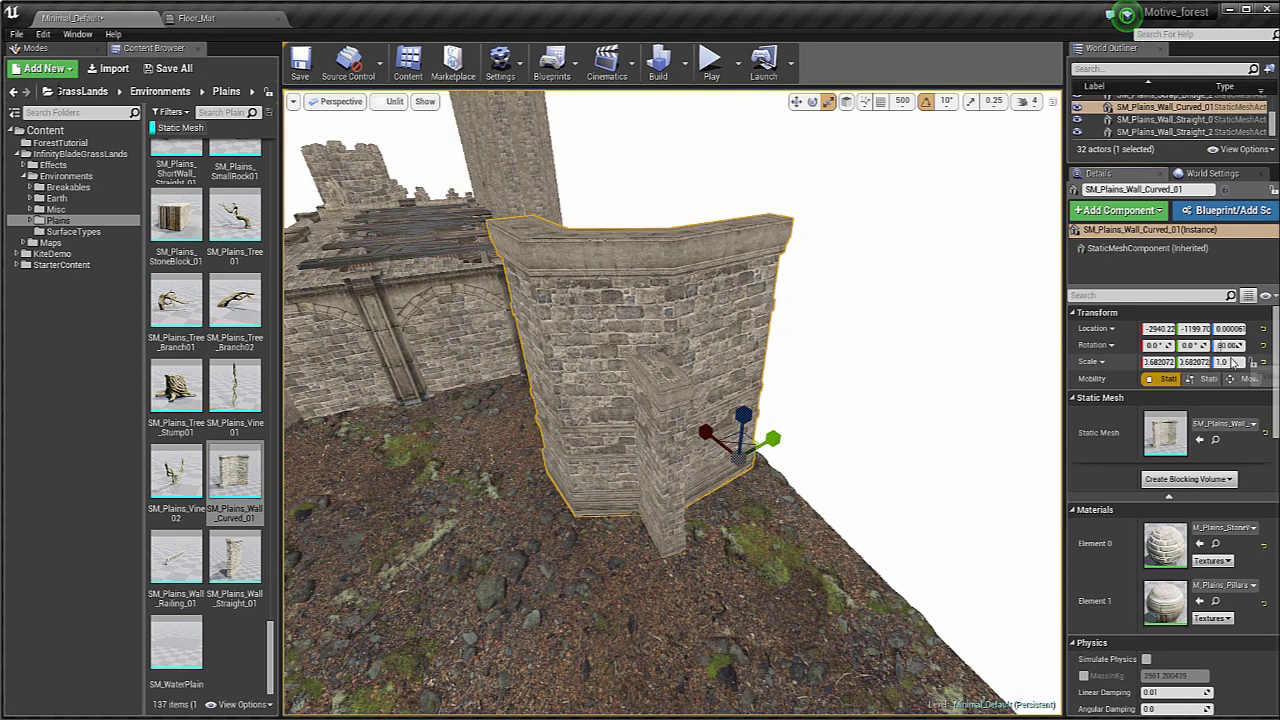
pyautogui.click(1236, 362)
pyautogui.press('Return')
# Step: Move the curved wall to about X -2921, Y -1662 so it joins the end of the straight wall
pyautogui.moveTo(750, 450)
pyautogui.mouseDown(button='right')
pyautogui.moveTo(900, 450)
pyautogui.moveTo(750, 450)
pyautogui.mouseUp(button='right')
pyautogui.press('w')
pyautogui.moveTo(553, 398); pyautogui.dragTo(716, 403)
pyautogui.moveTo(709, 452); pyautogui.dragTo(716, 458)
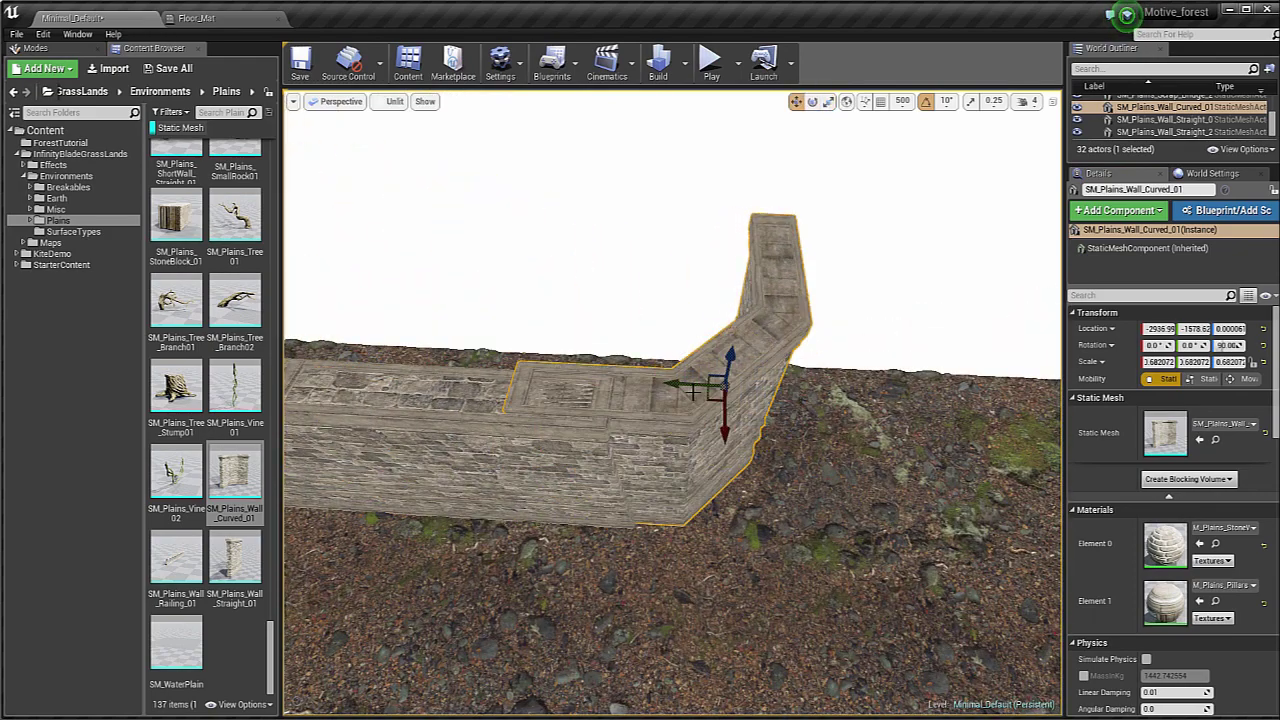
pyautogui.moveTo(692, 392); pyautogui.dragTo(745, 404)
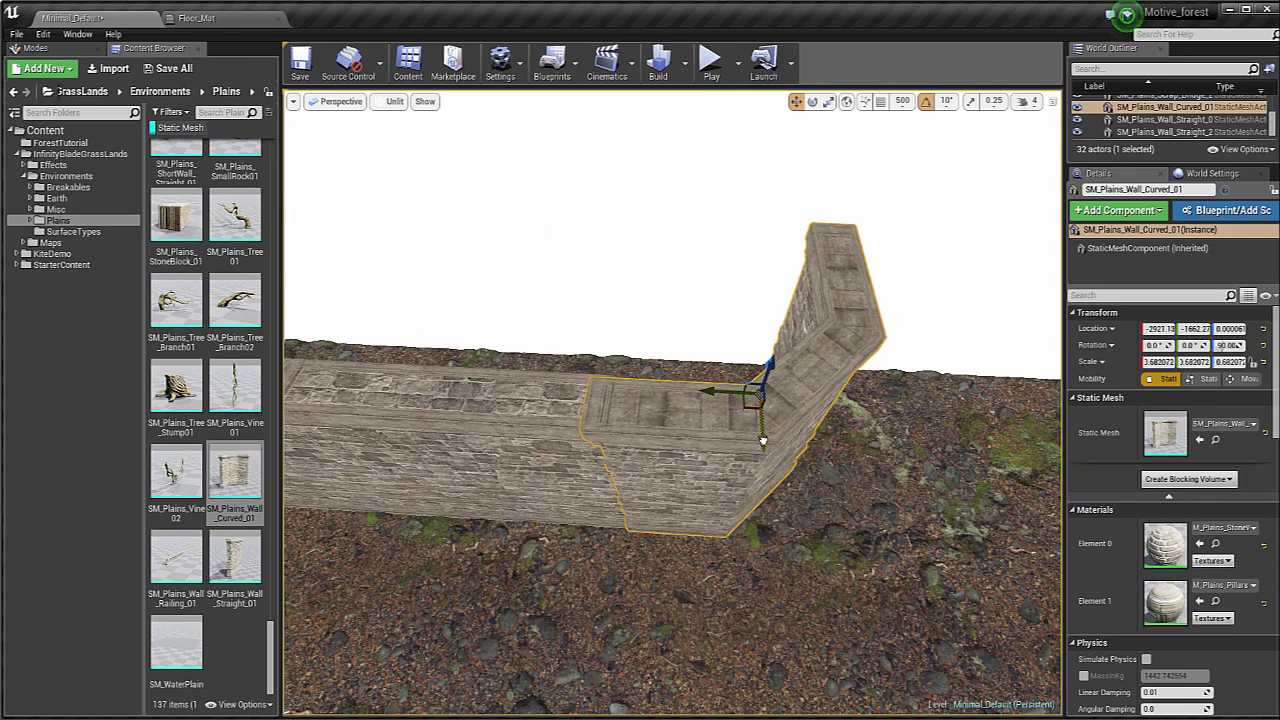
# Step: Check the ruins and walls through the CameraActor view, and return to a free perspective view of the platform
pyautogui.click(640, 270)
pyautogui.moveTo(640, 270); pyautogui.dragTo(940, 240, button='right')
pyautogui.moveTo(640, 300); pyautogui.dragTo(620, 330, button='right')
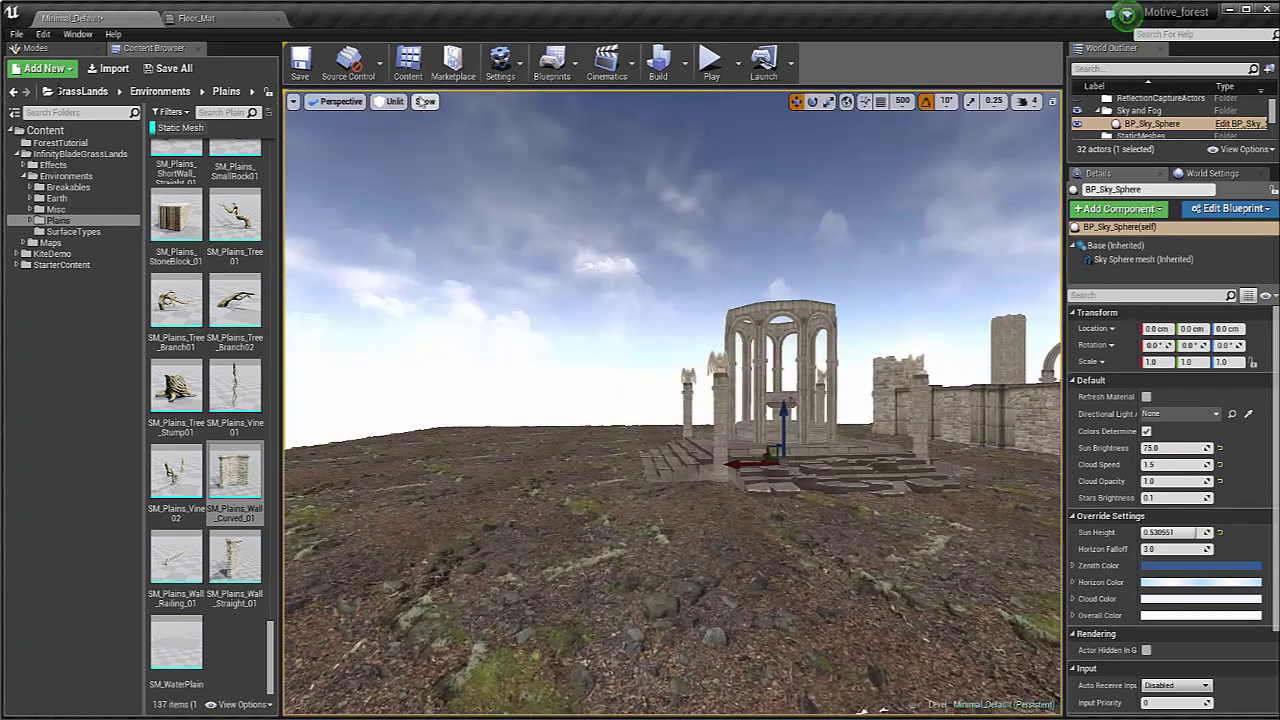
pyautogui.click(338, 101)
pyautogui.click(355, 257)
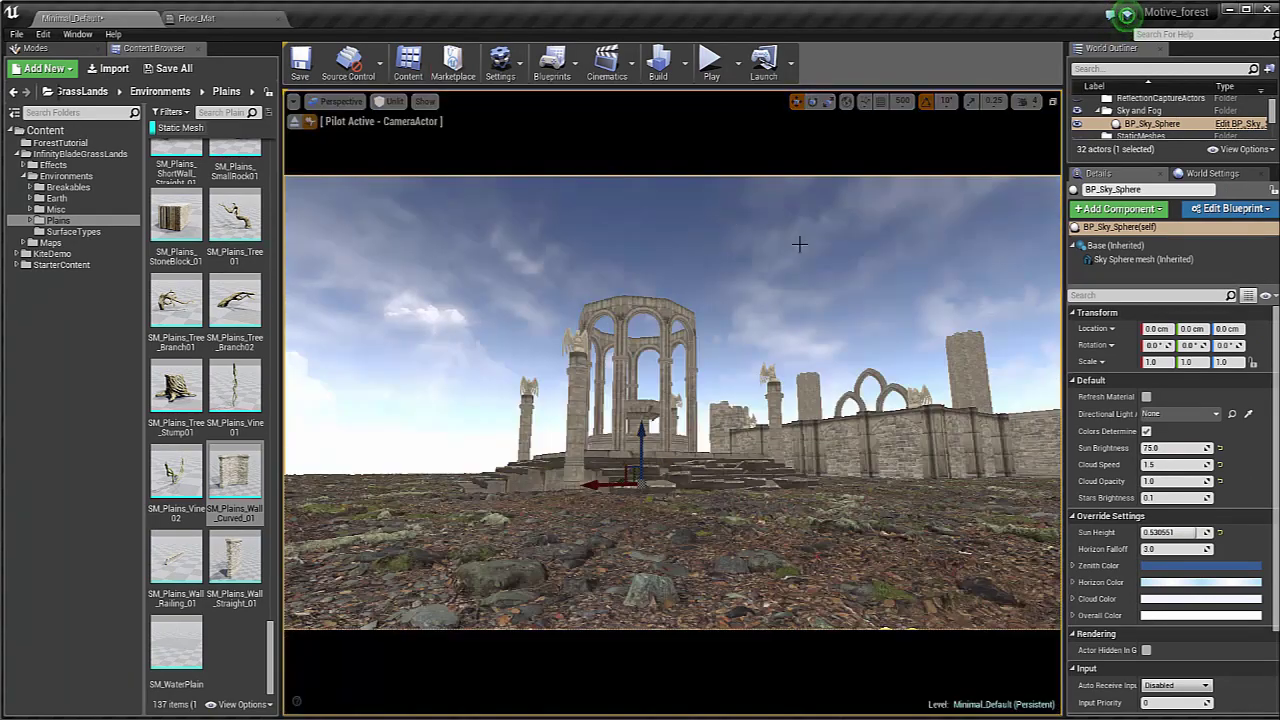
pyautogui.click(303, 121)
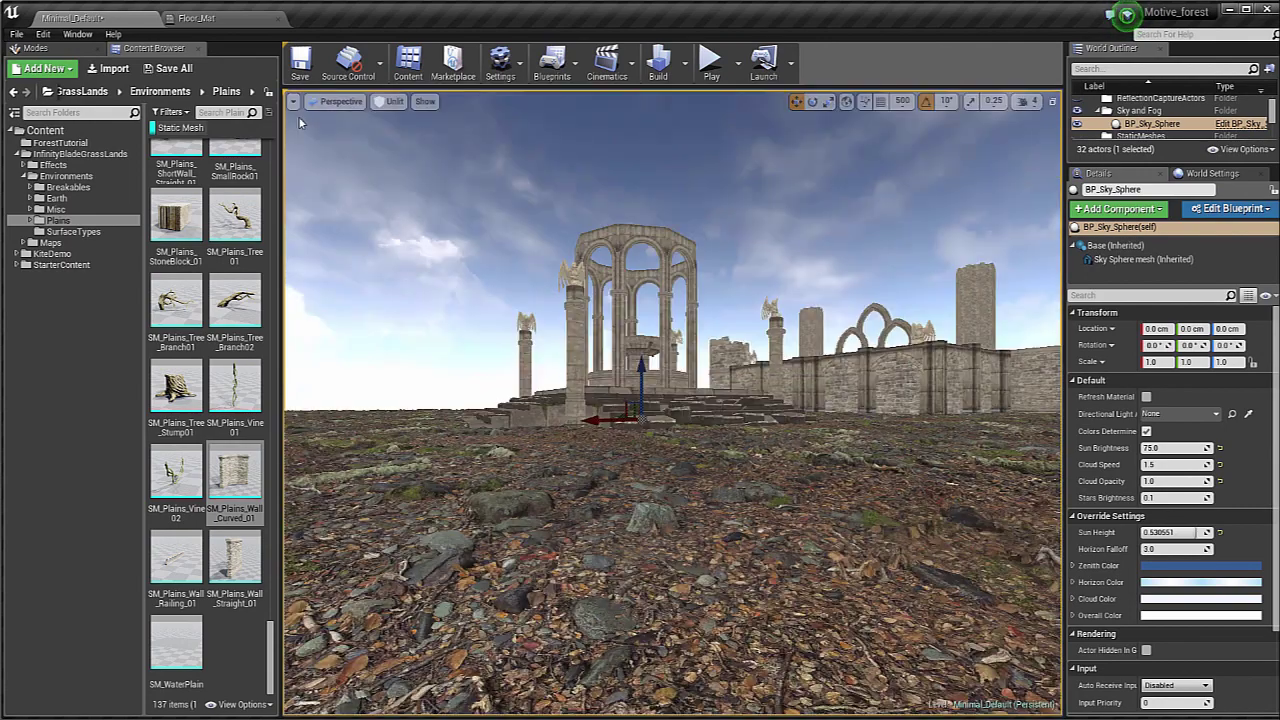
pyautogui.moveTo(508, 371); pyautogui.dragTo(536, 415, button='right')
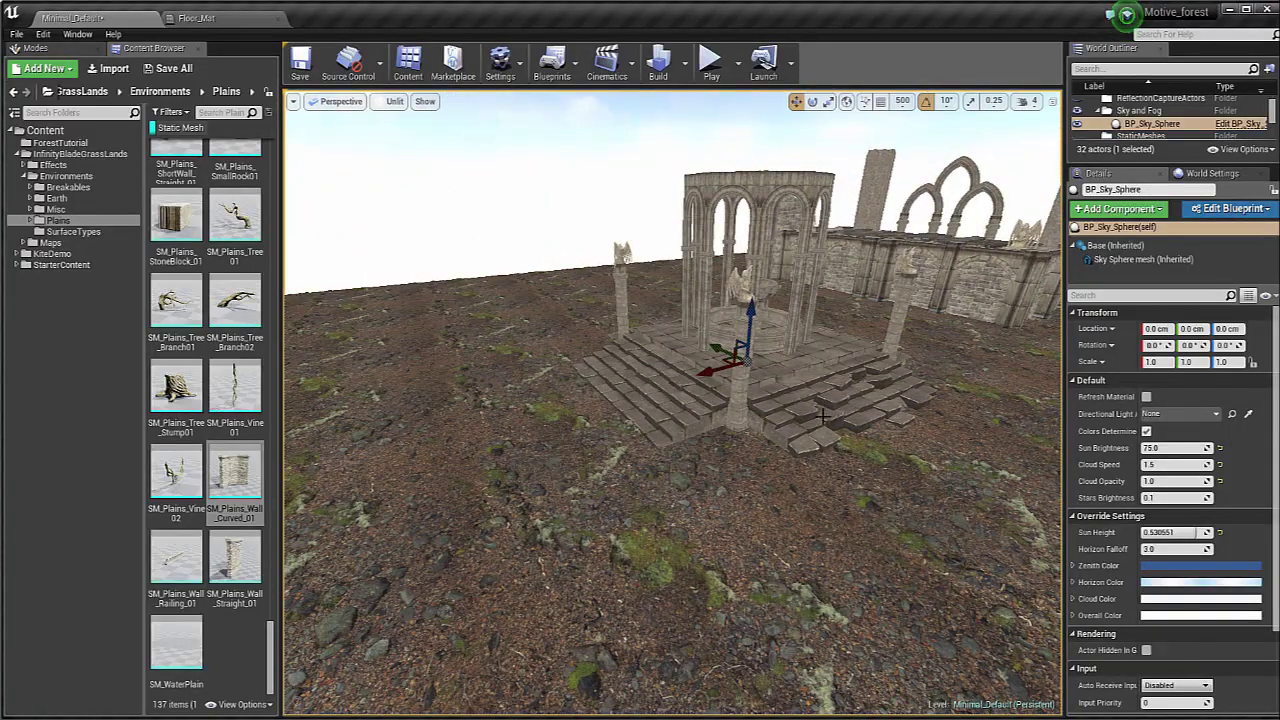
pyautogui.moveTo(822, 416); pyautogui.dragTo(714, 387, button='right')
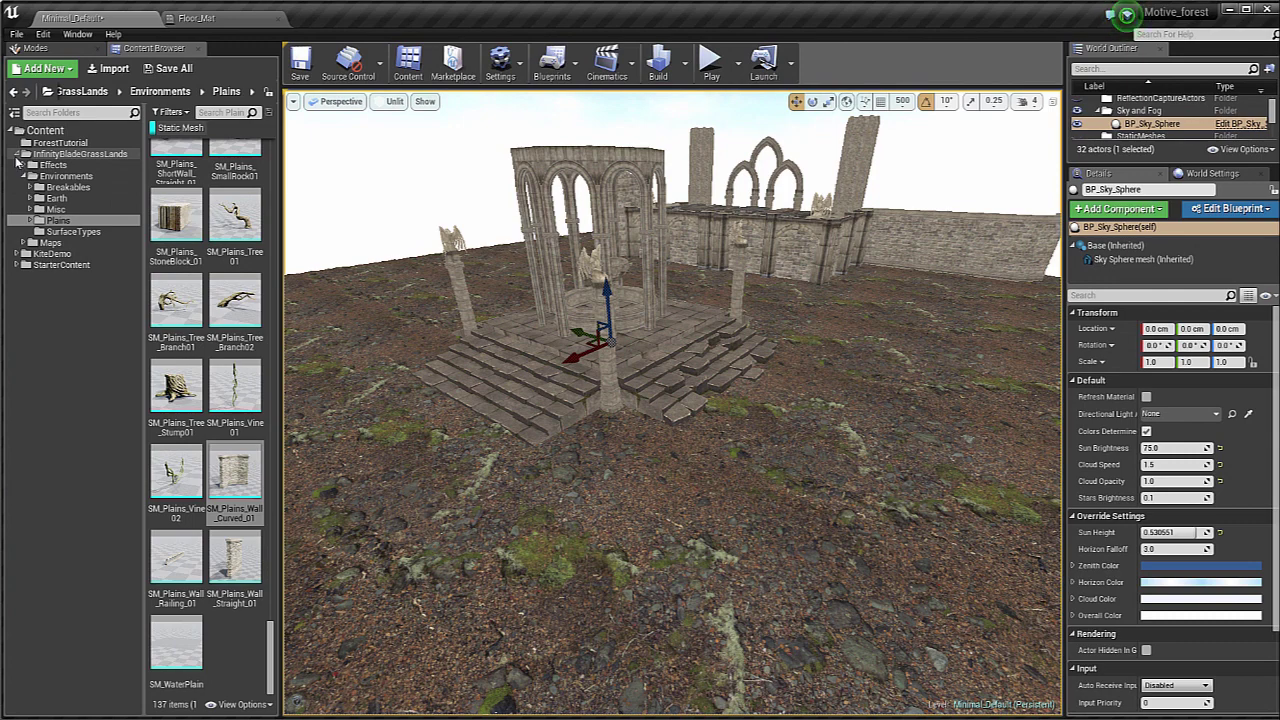
# Step: Save the Minimal_Default level, and collapse the InfinityBladeGrassLands content folder and expand the KiteDemo folder
pyautogui.click(16, 155)
pyautogui.click(170, 68)
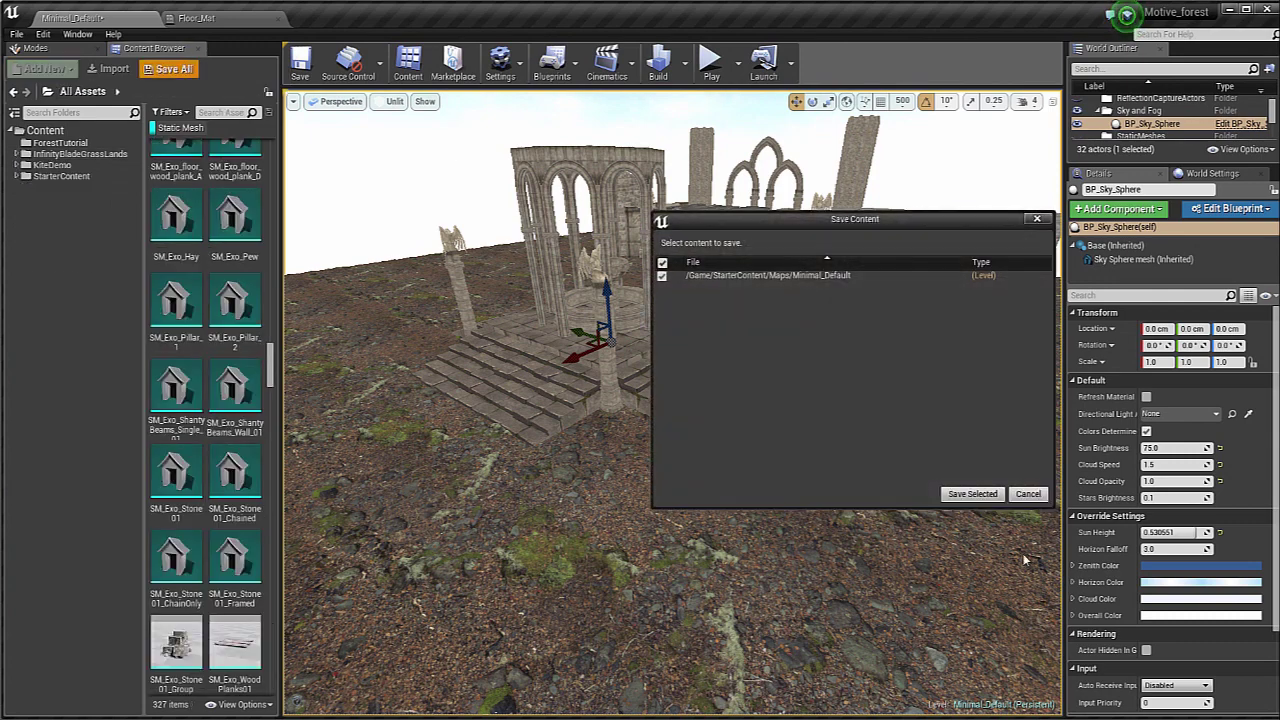
pyautogui.click(972, 494)
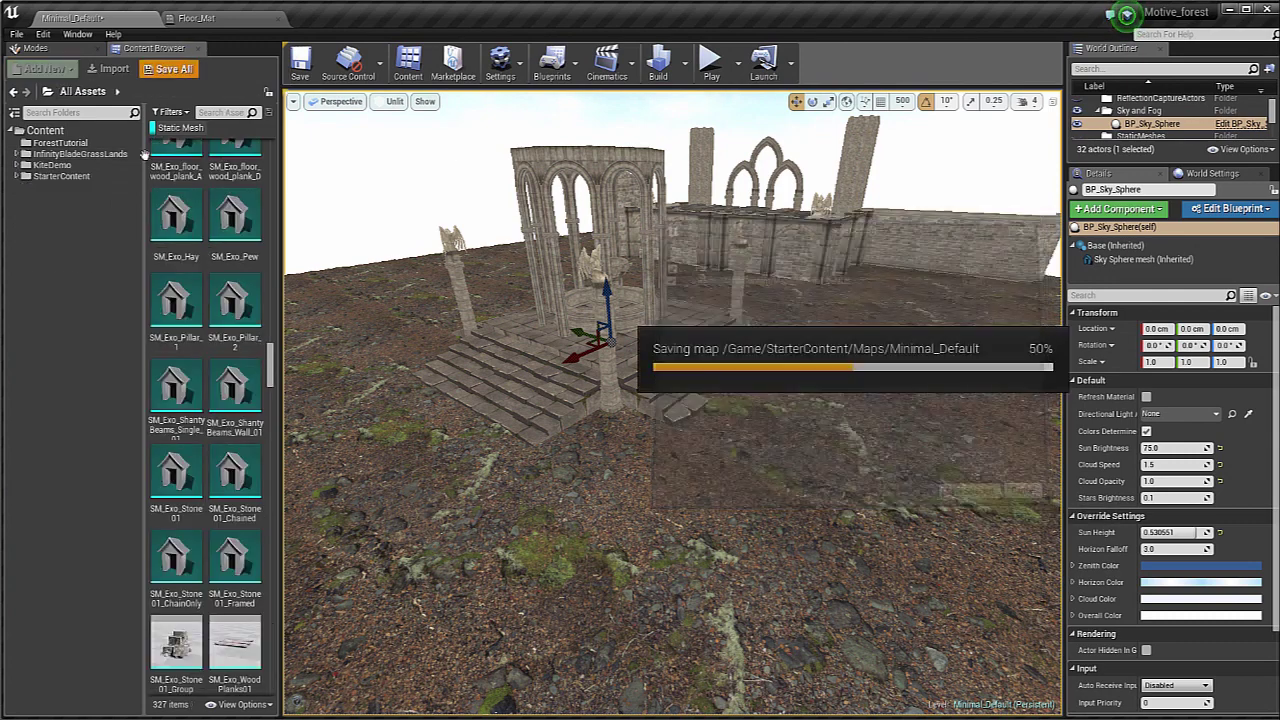
pyautogui.click(17, 165)
pyautogui.click(1127, 14)
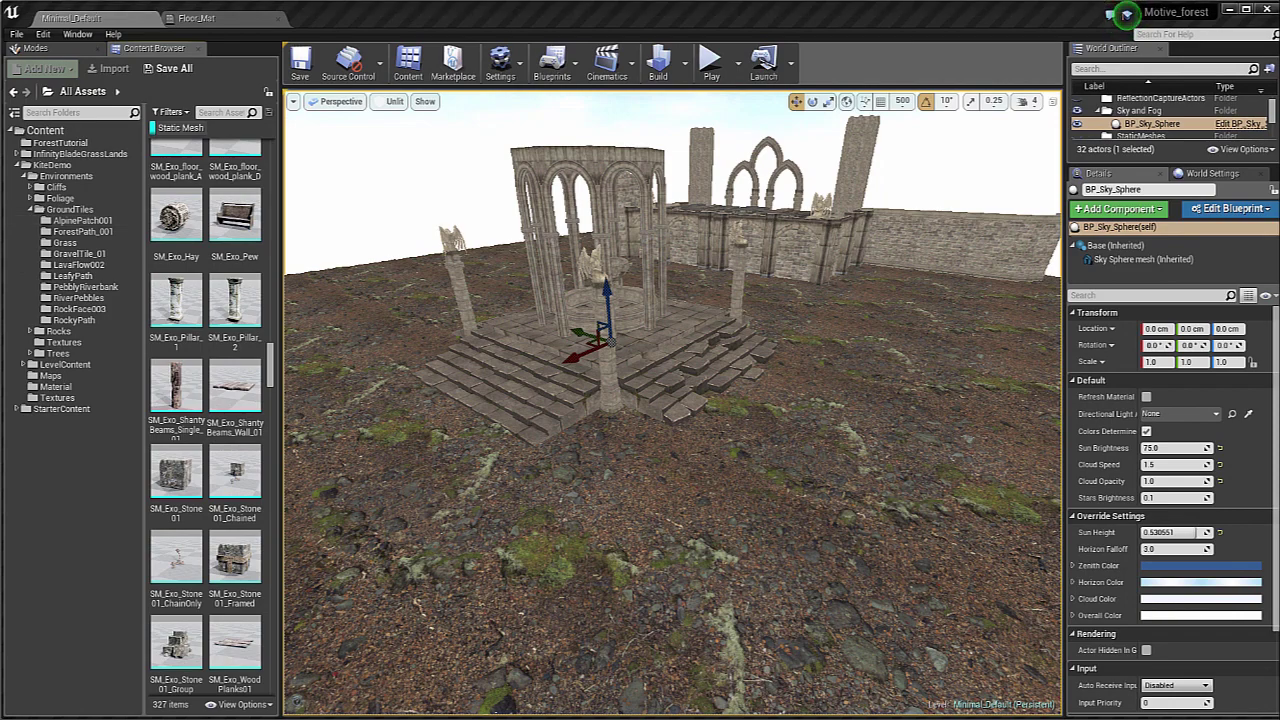
# Step: Show the scene through the placed CameraActor
pyautogui.moveTo(607, 320); pyautogui.dragTo(423, 122)
pyautogui.click(338, 101)
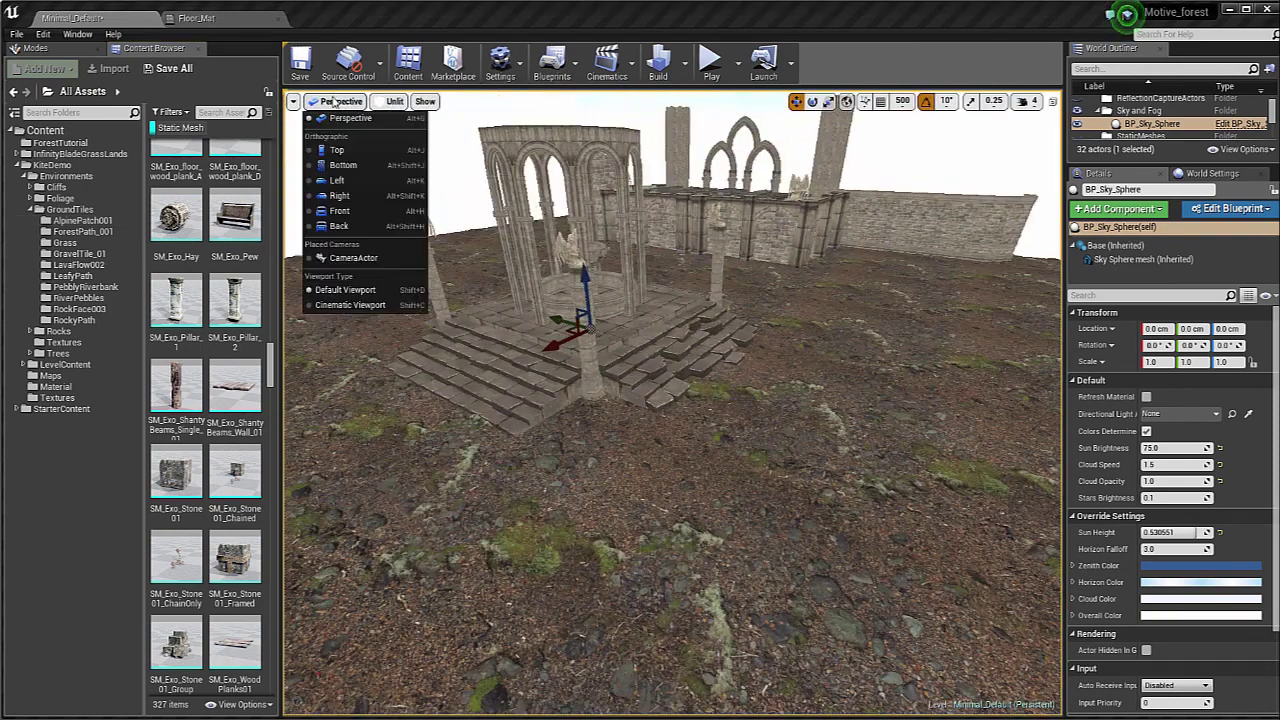
pyautogui.click(364, 258)
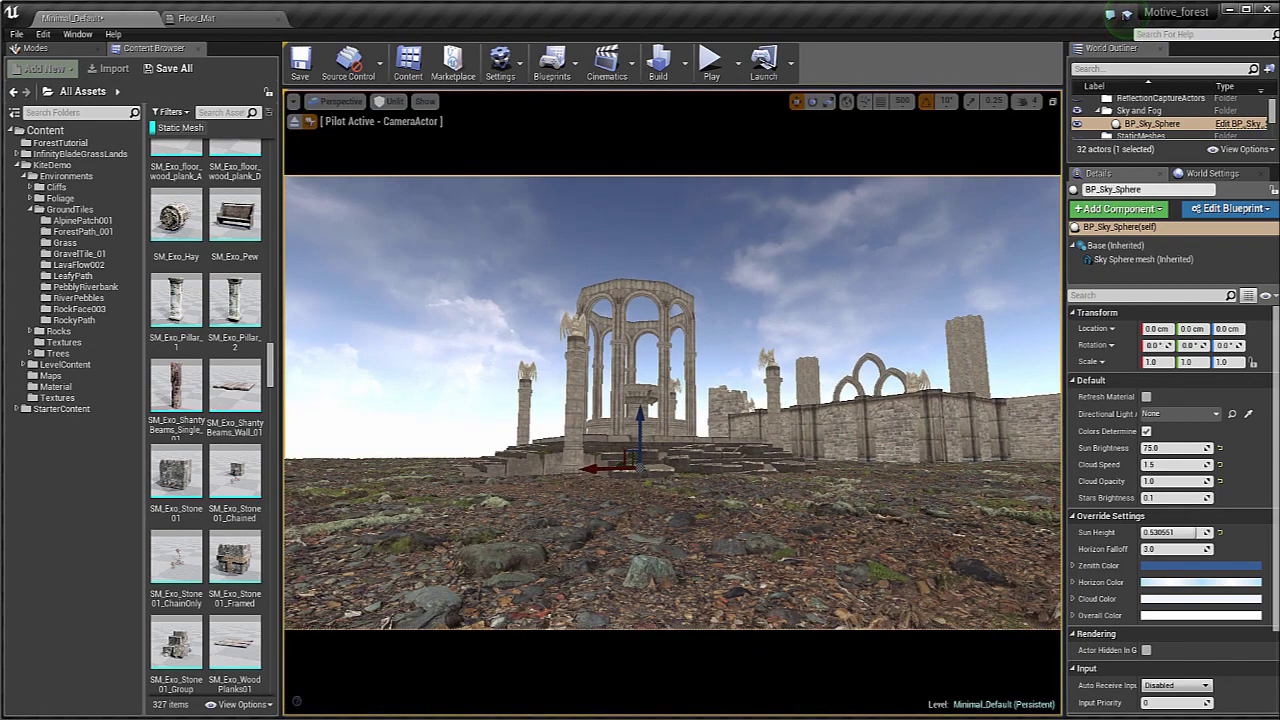